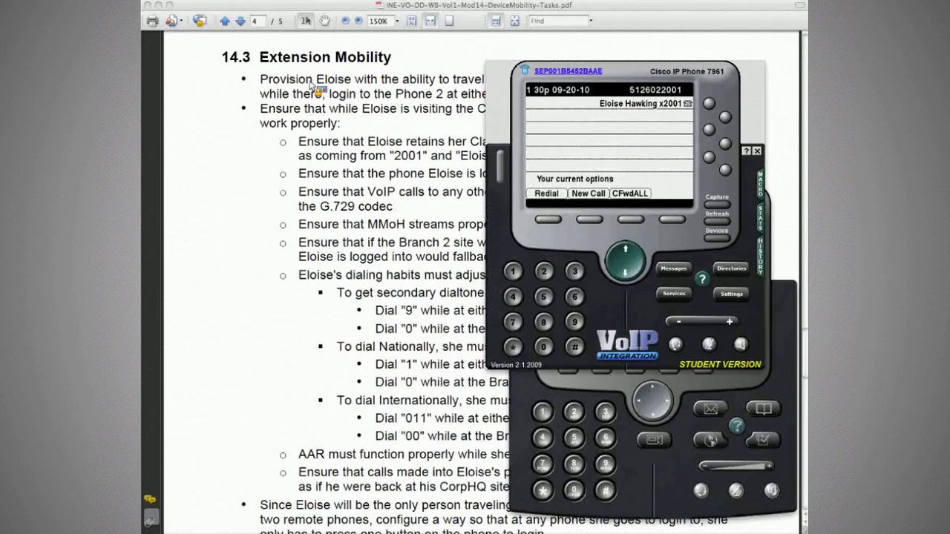
Step: Bring the task PDF in front of the Cisco IP Phone simulator windows
left_click(315, 87)
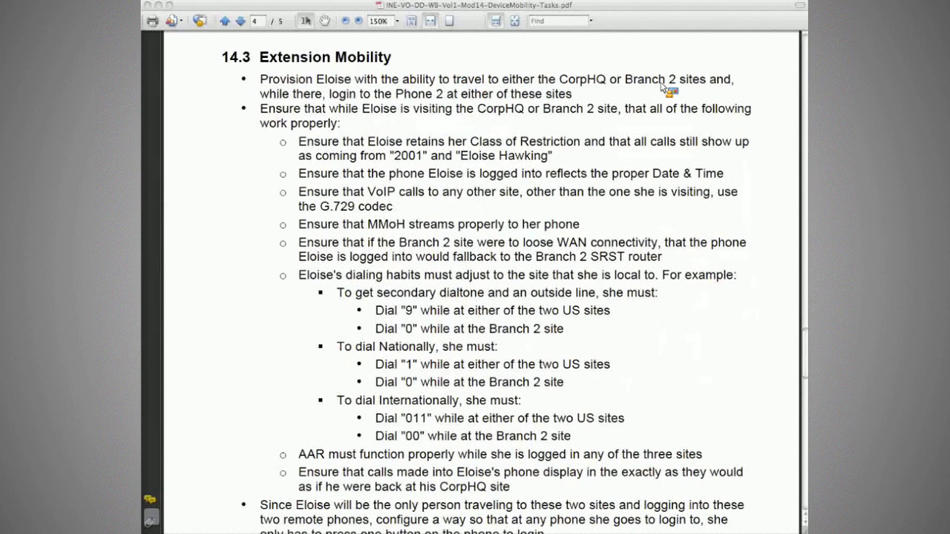
left_click_drag(675, 80, 452, 81)
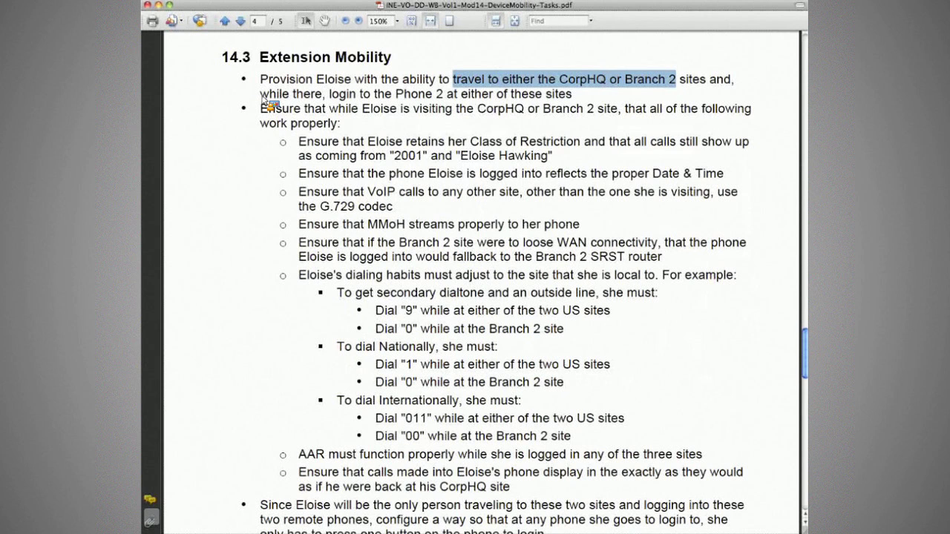
left_click_drag(329, 94, 444, 95)
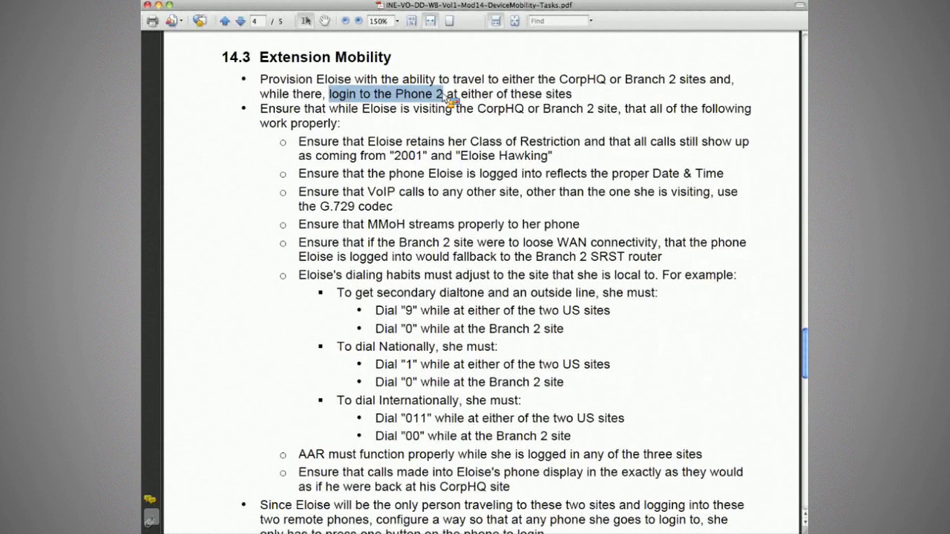
left_click(273, 111)
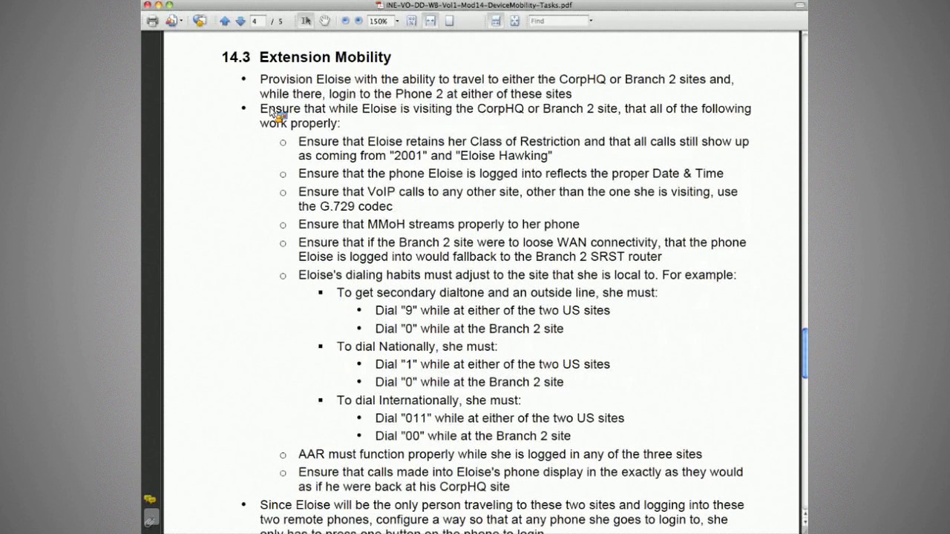
left_click_drag(273, 113, 580, 122)
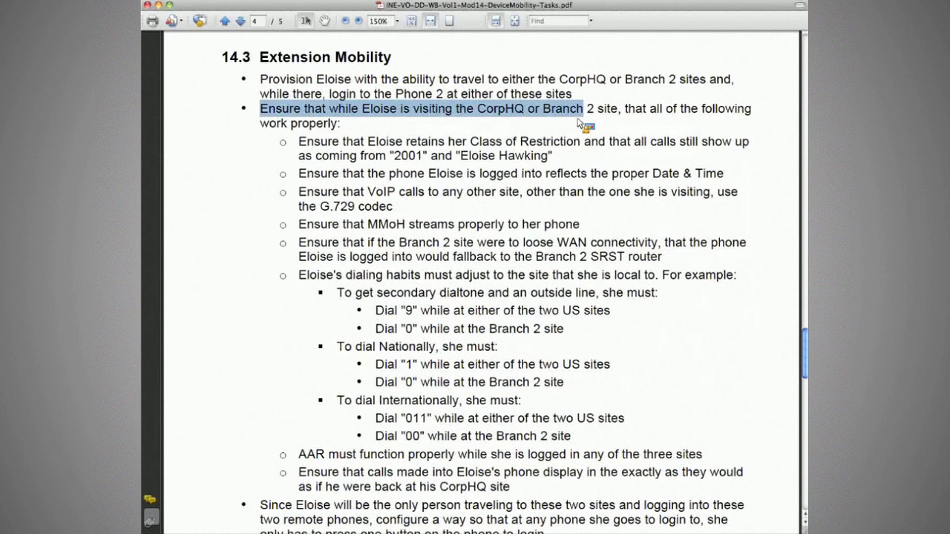
left_click(429, 132)
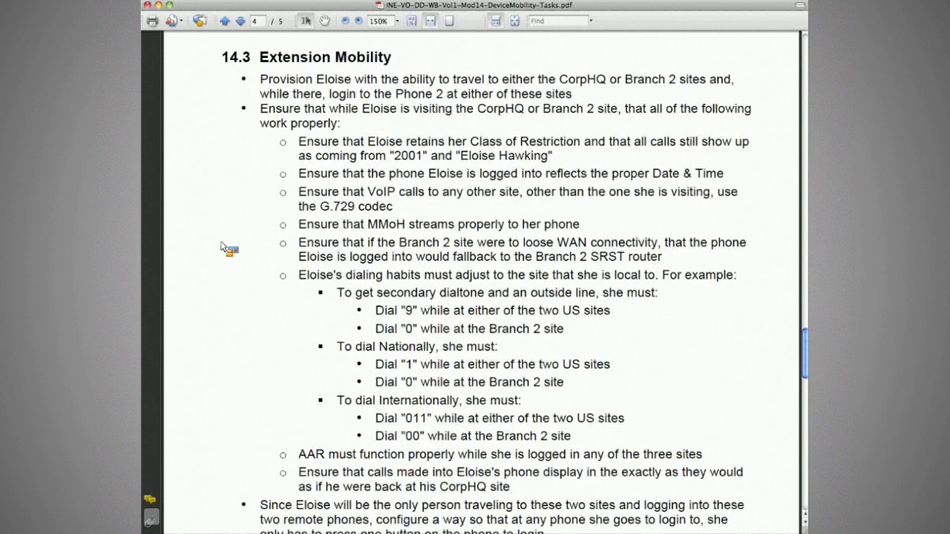
left_click_drag(299, 275, 488, 279)
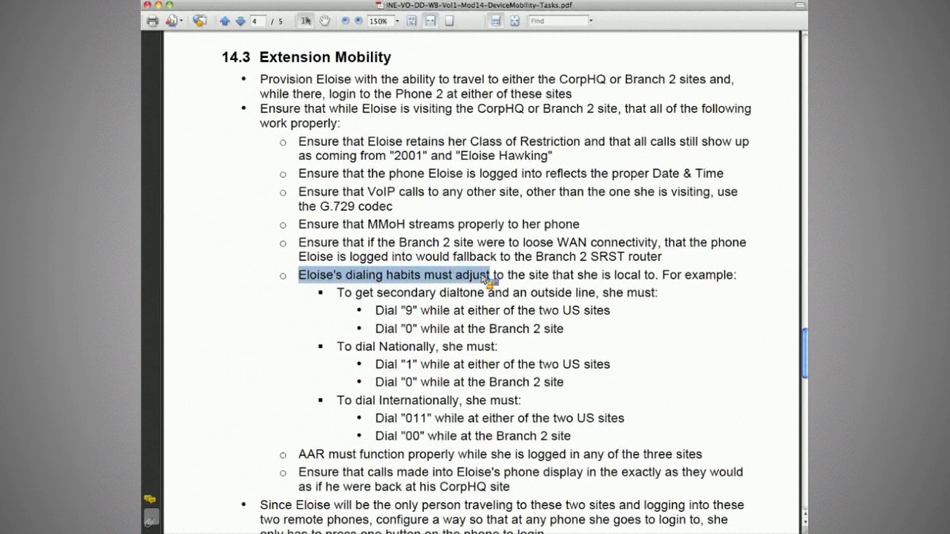
left_click(610, 282)
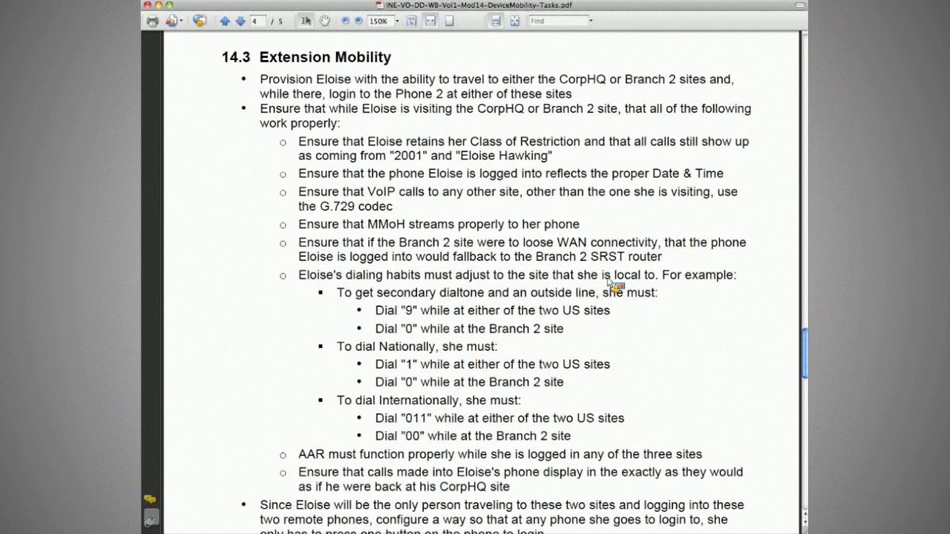
left_click_drag(376, 310, 536, 310)
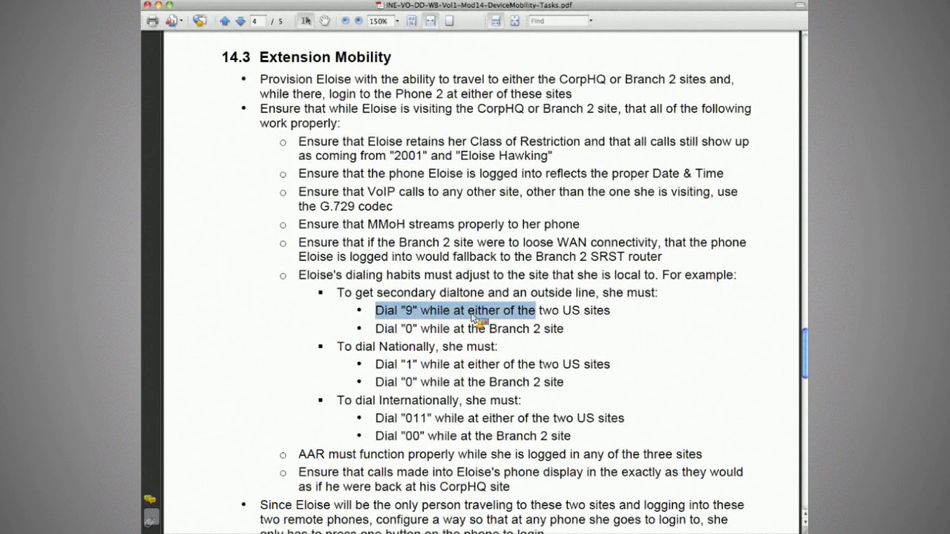
left_click_drag(475, 319, 625, 317)
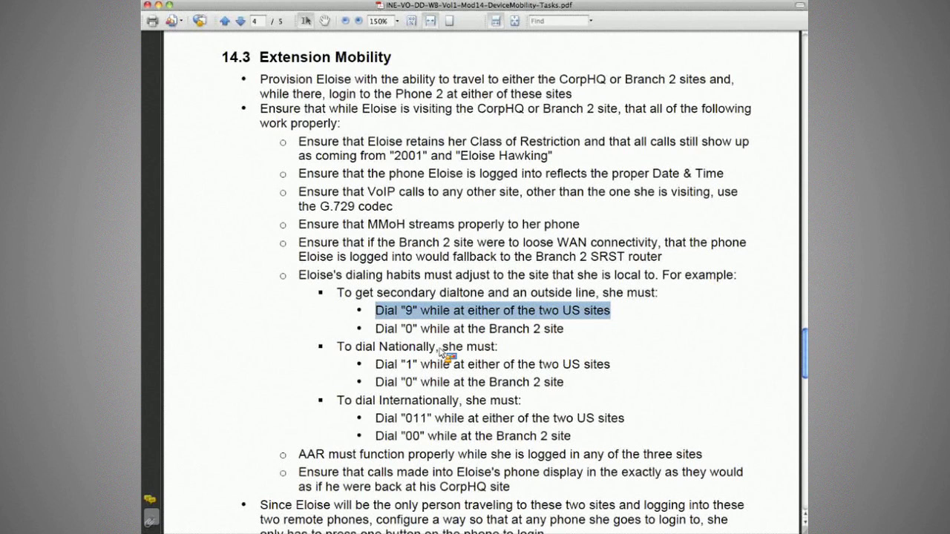
triple_click(440, 349)
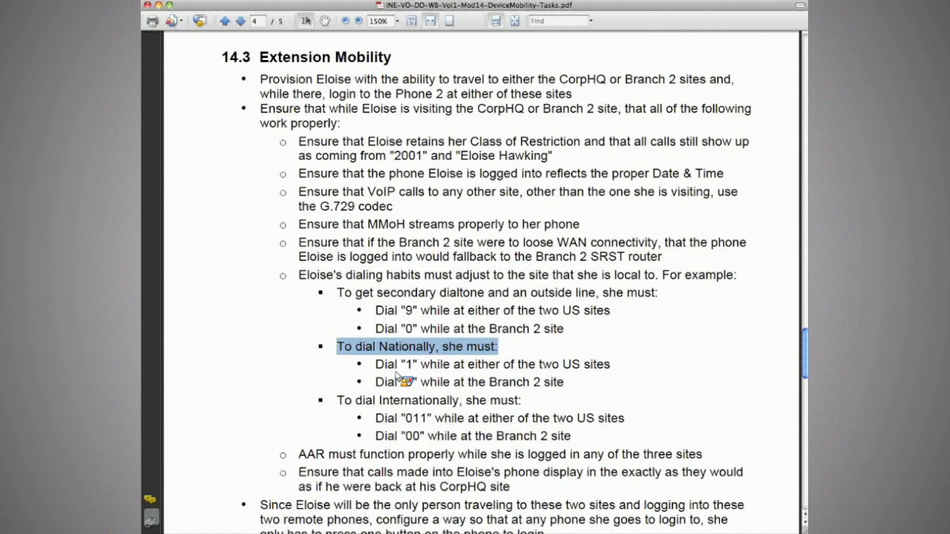
double_click(400, 381)
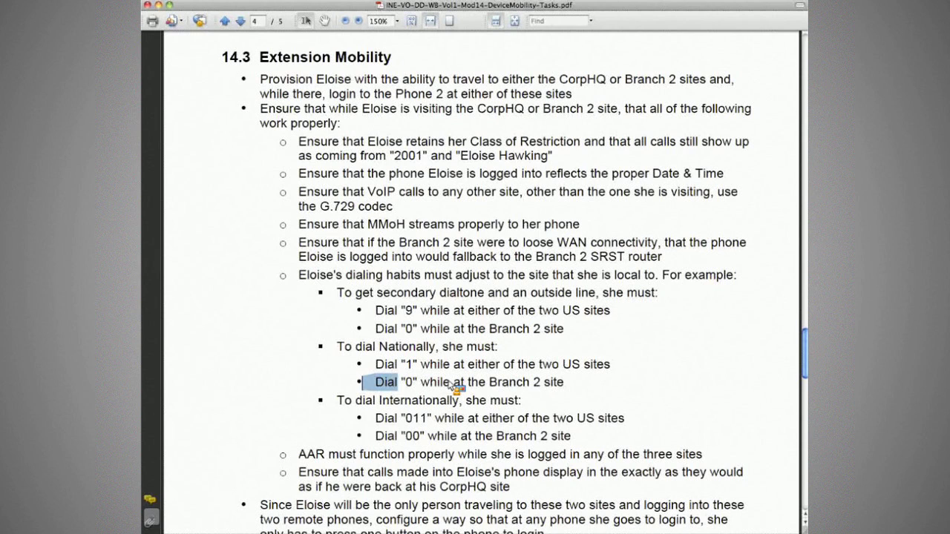
left_click_drag(454, 385, 382, 422)
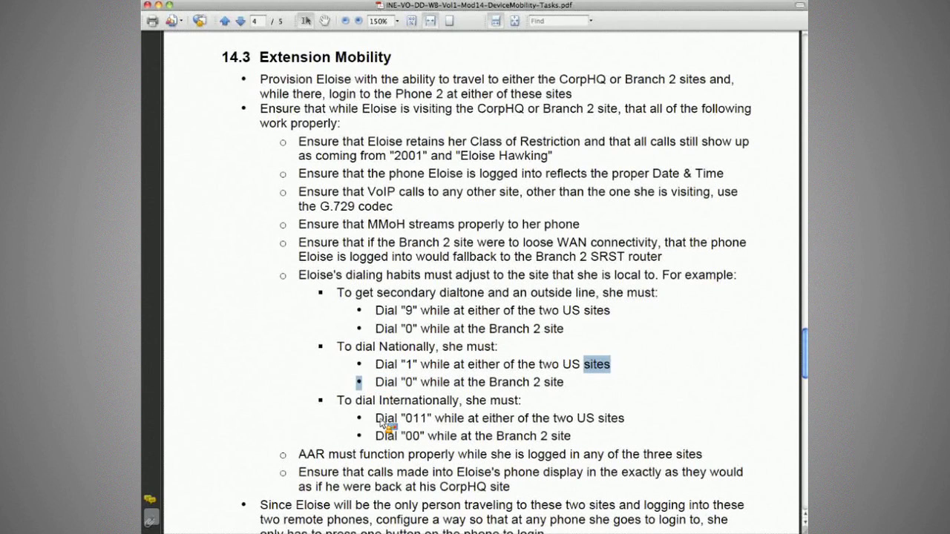
triple_click(496, 438)
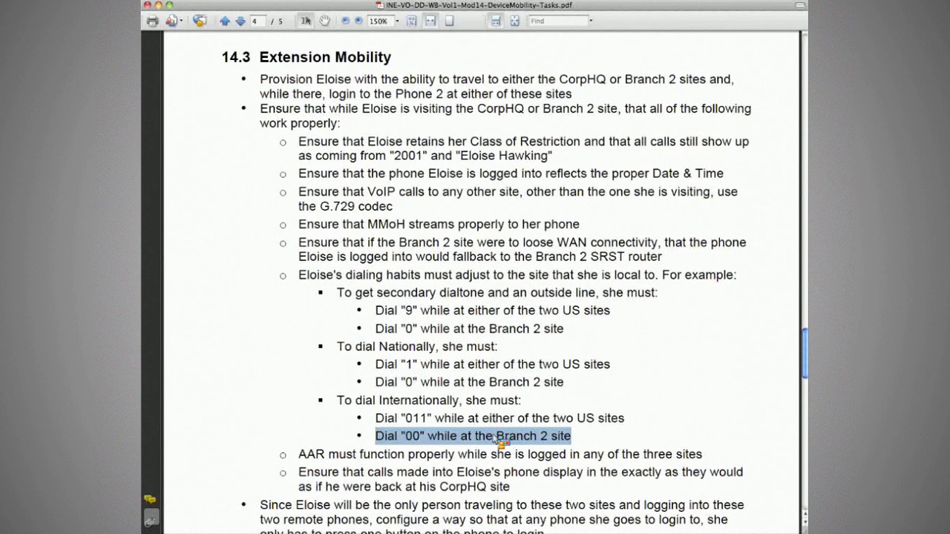
left_click(580, 454)
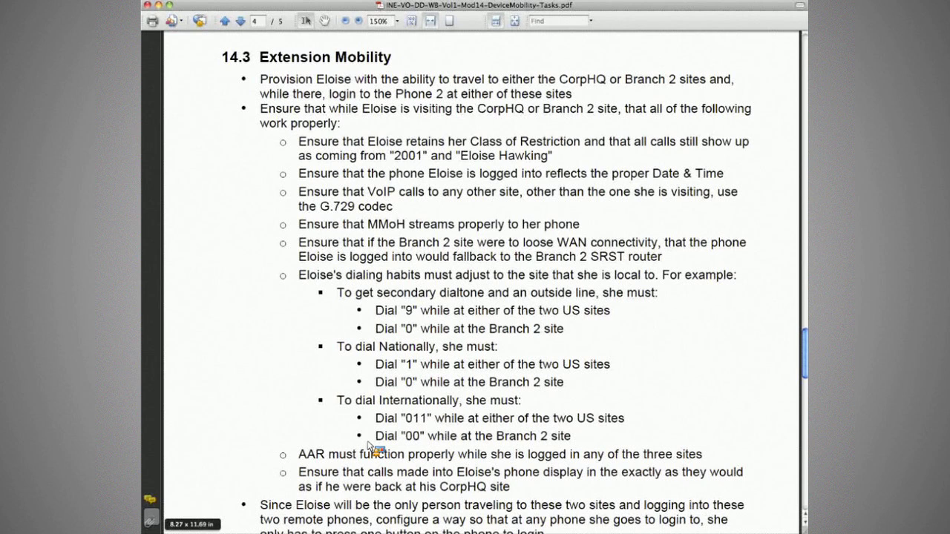
left_click_drag(299, 472, 528, 479)
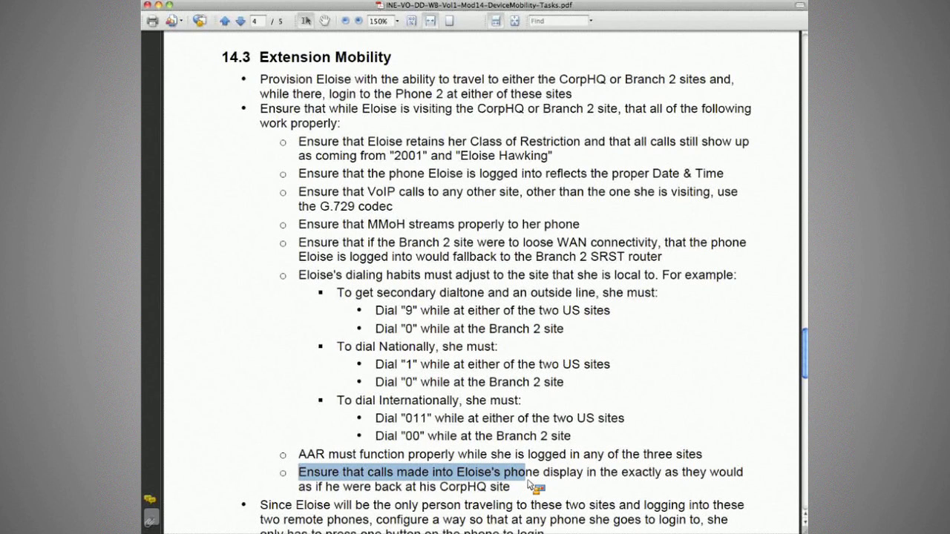
left_click(527, 483)
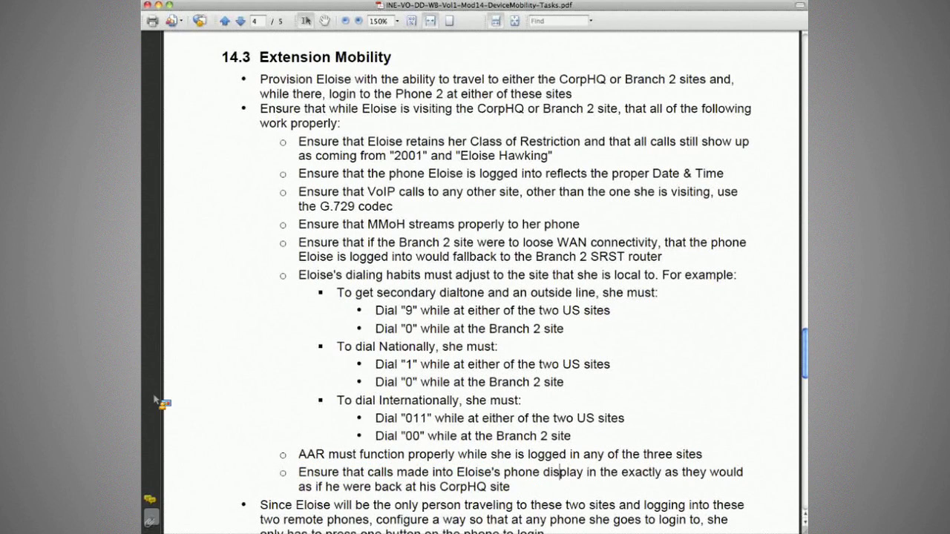
key("Down")
scroll(246, 403, "down", 2)
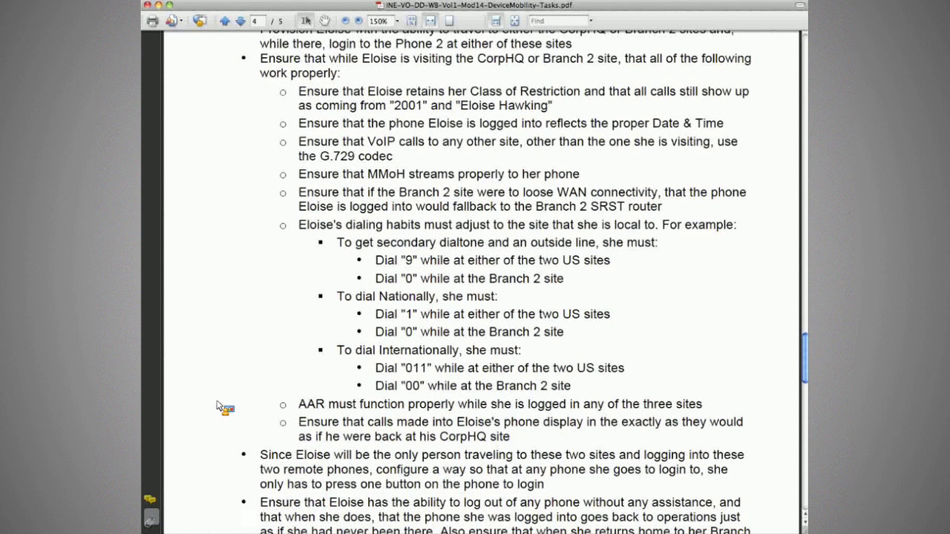
scroll(220, 407, "down", 2)
left_click_drag(516, 412, 495, 428)
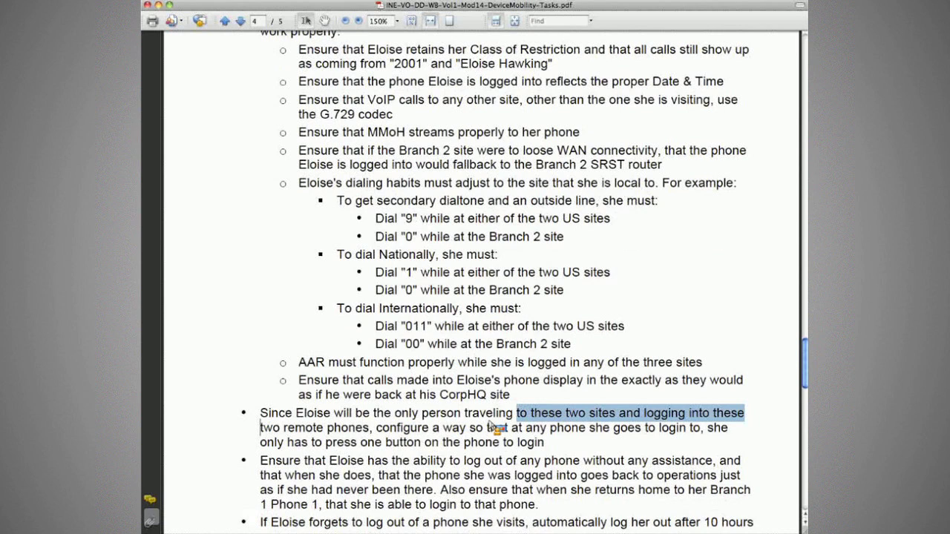
left_click_drag(260, 428, 391, 436)
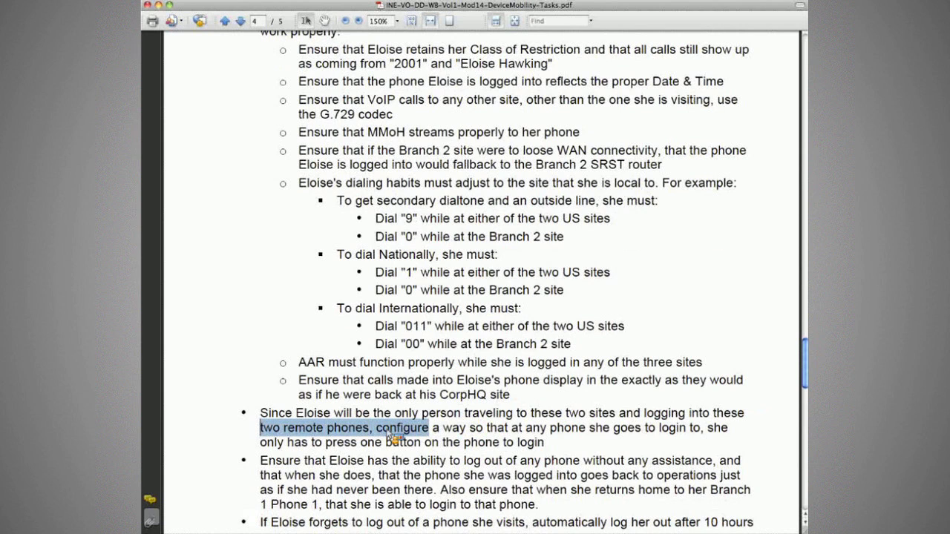
left_click_drag(391, 436, 570, 445)
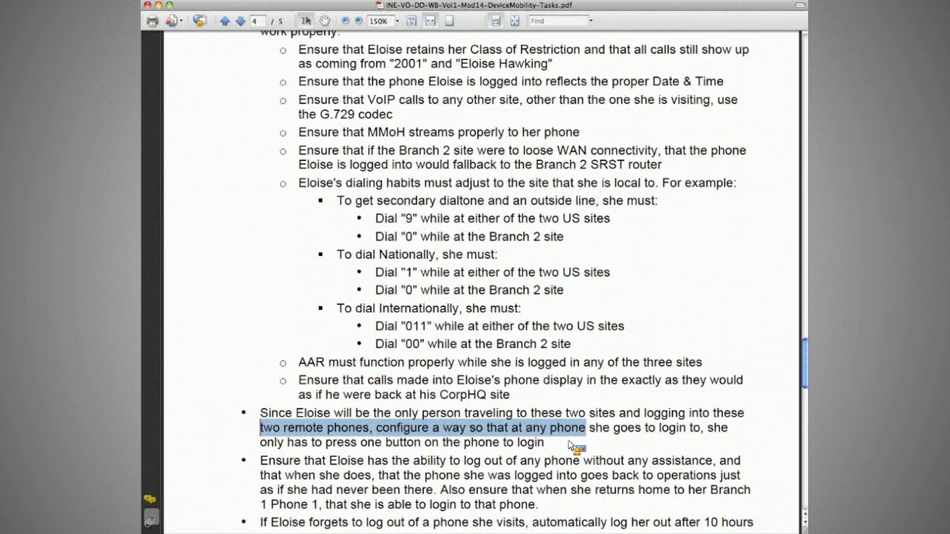
left_click_drag(570, 446, 543, 449)
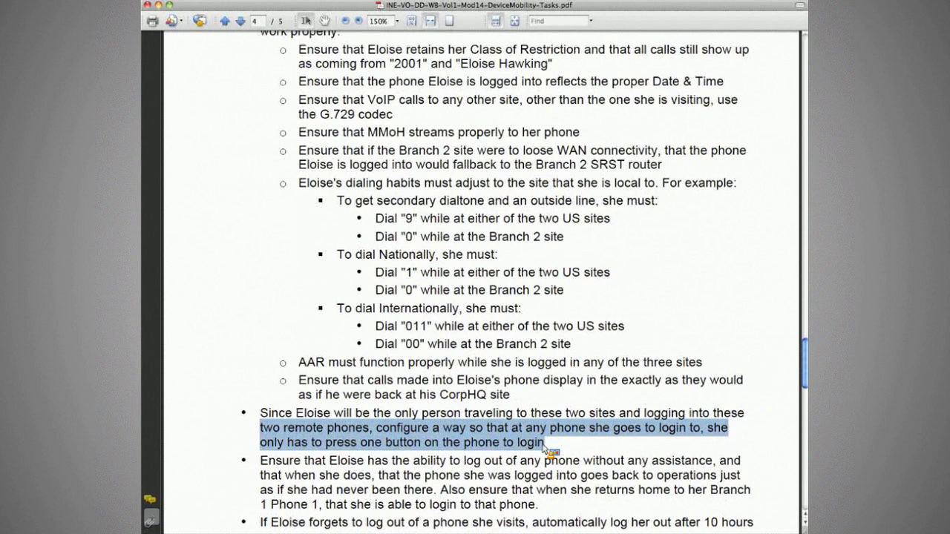
left_click(544, 445)
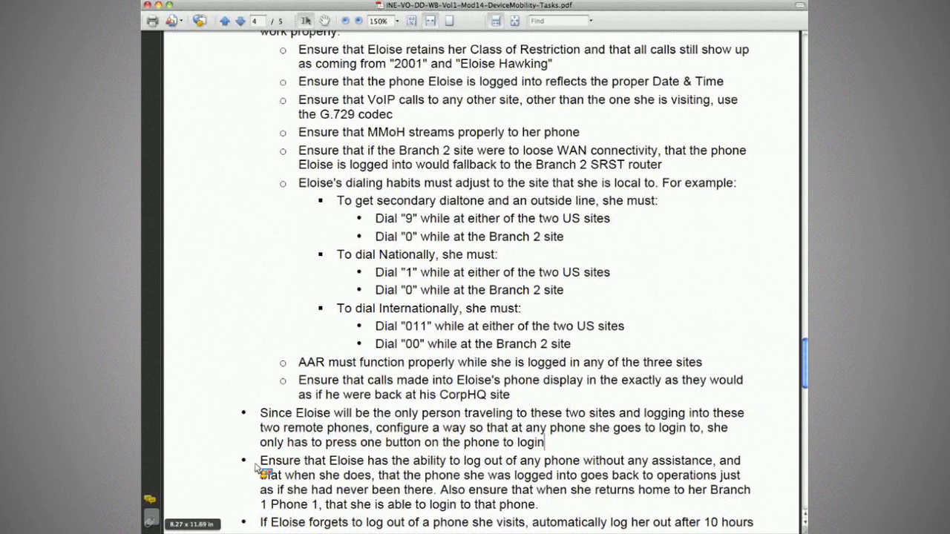
left_click_drag(255, 466, 271, 472)
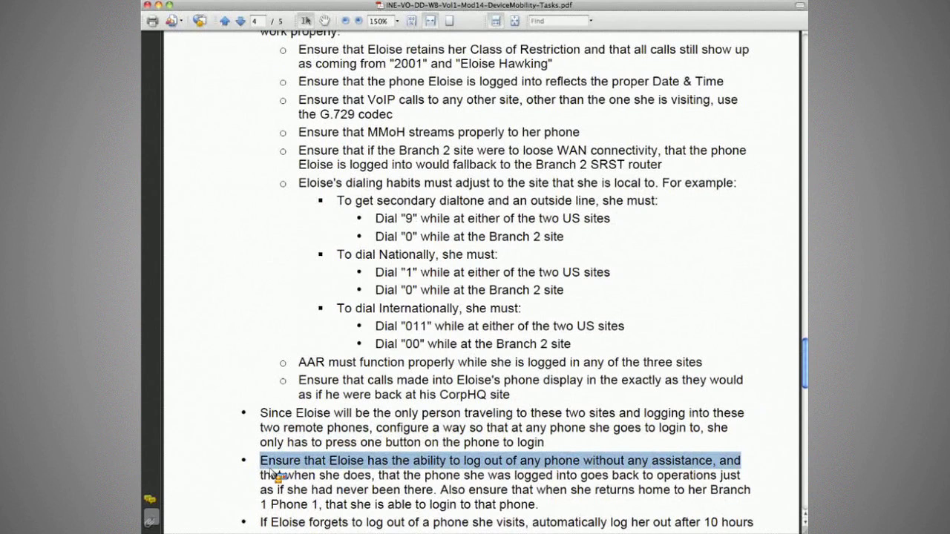
left_click_drag(259, 490, 442, 492)
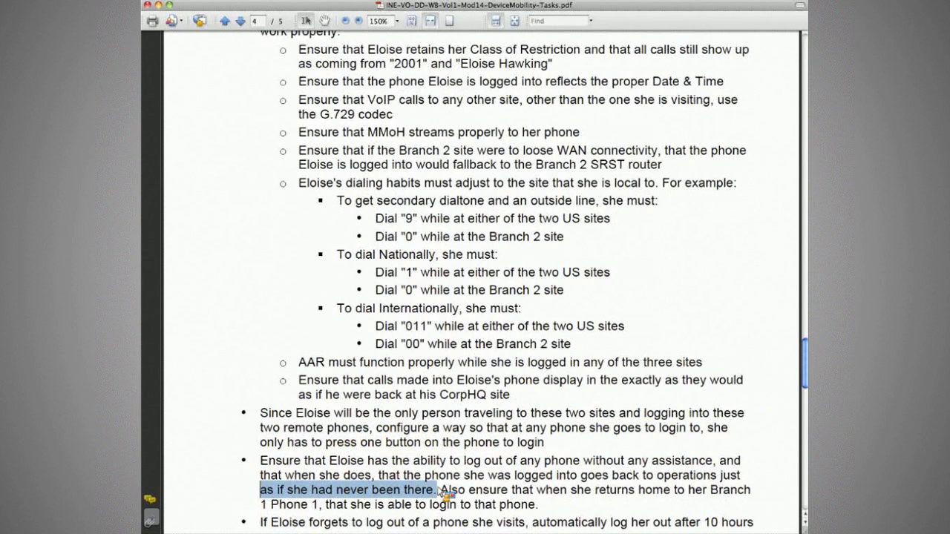
left_click_drag(259, 475, 272, 496)
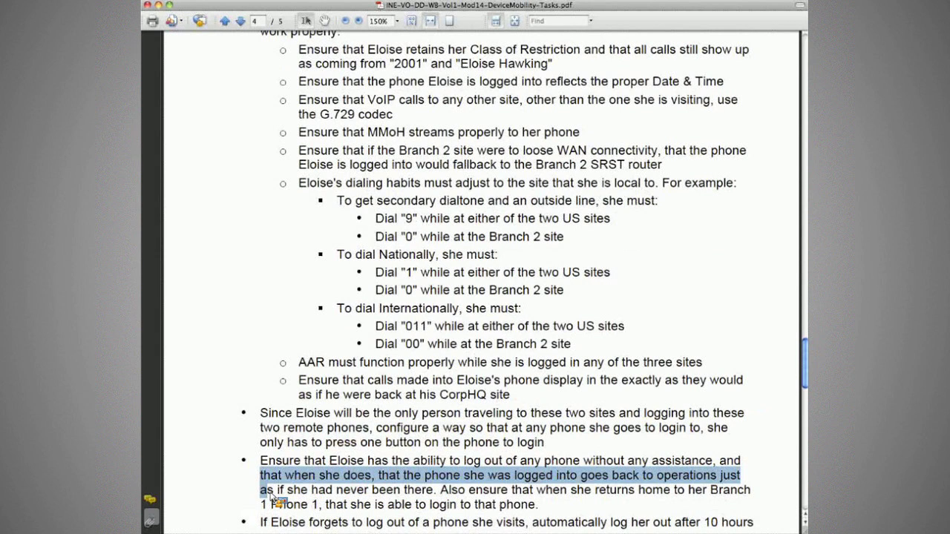
left_click_drag(260, 491, 586, 497)
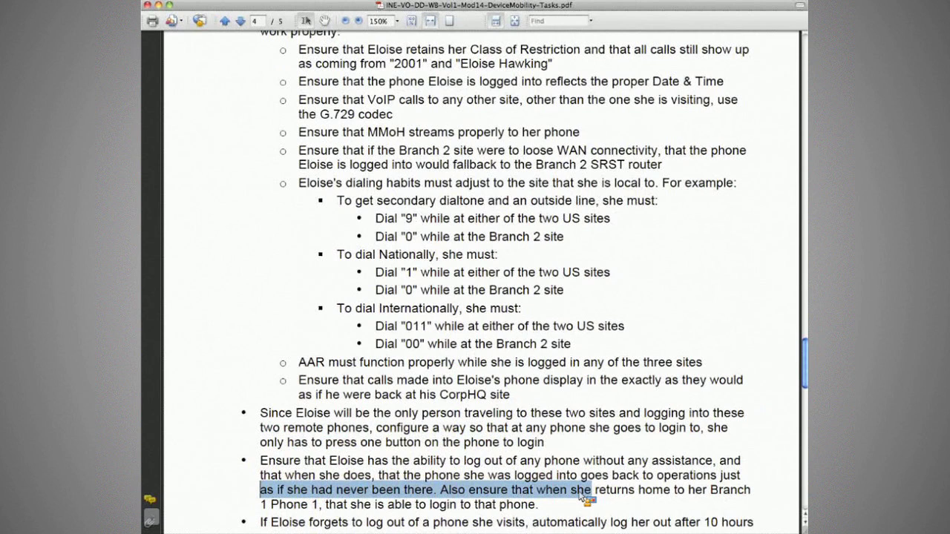
left_click(522, 492)
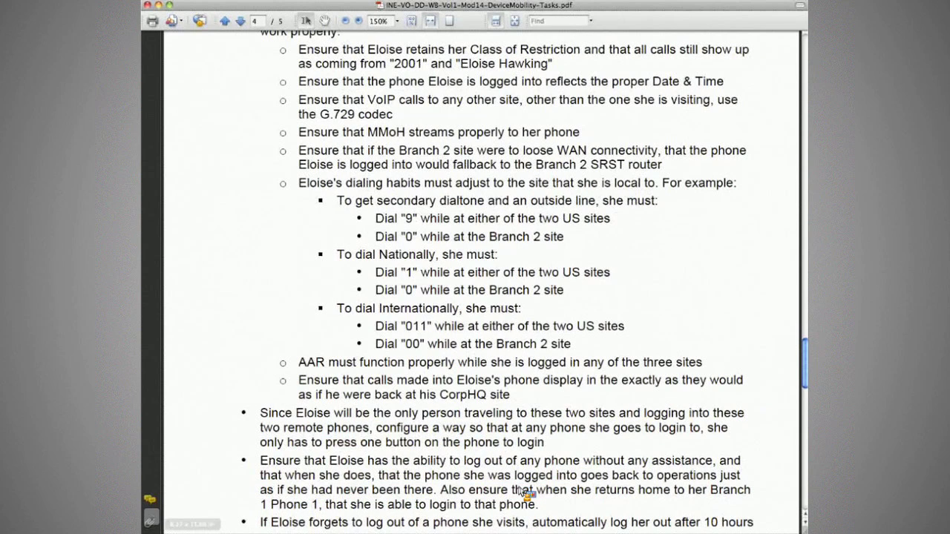
scroll(209, 477, "down", 3)
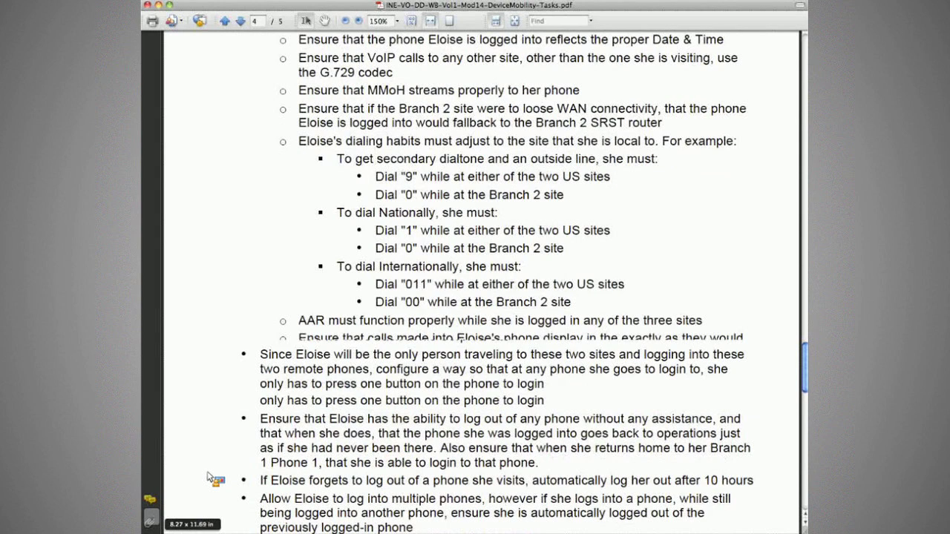
scroll(271, 391, "down", 4)
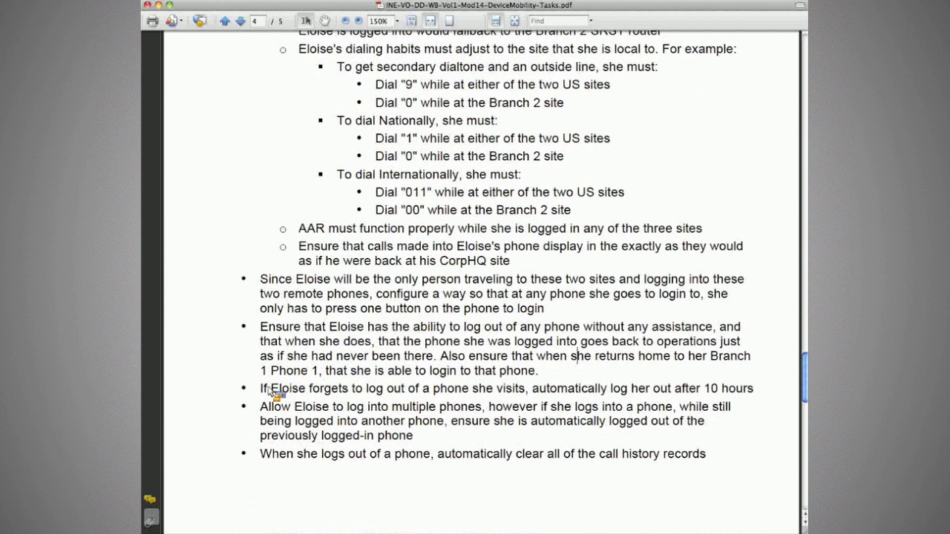
left_click_drag(262, 388, 754, 390)
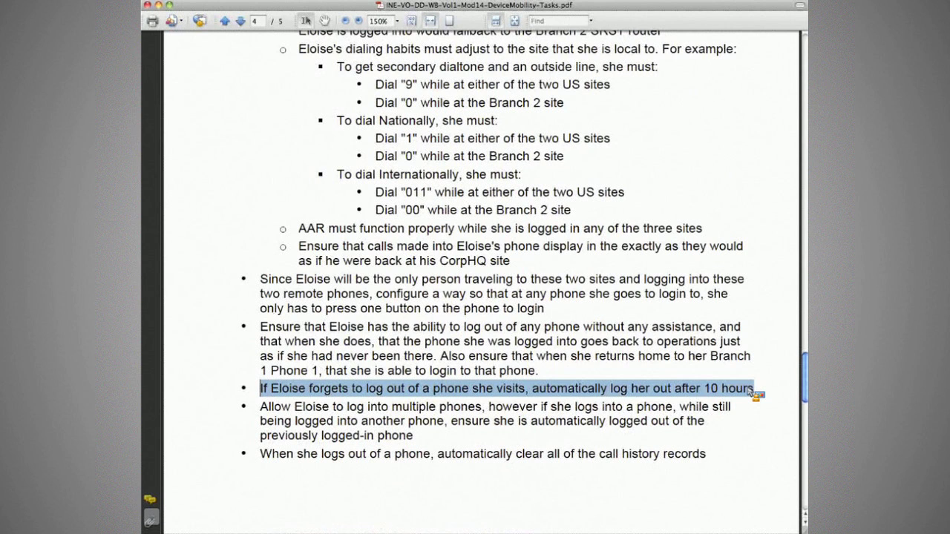
left_click(753, 389)
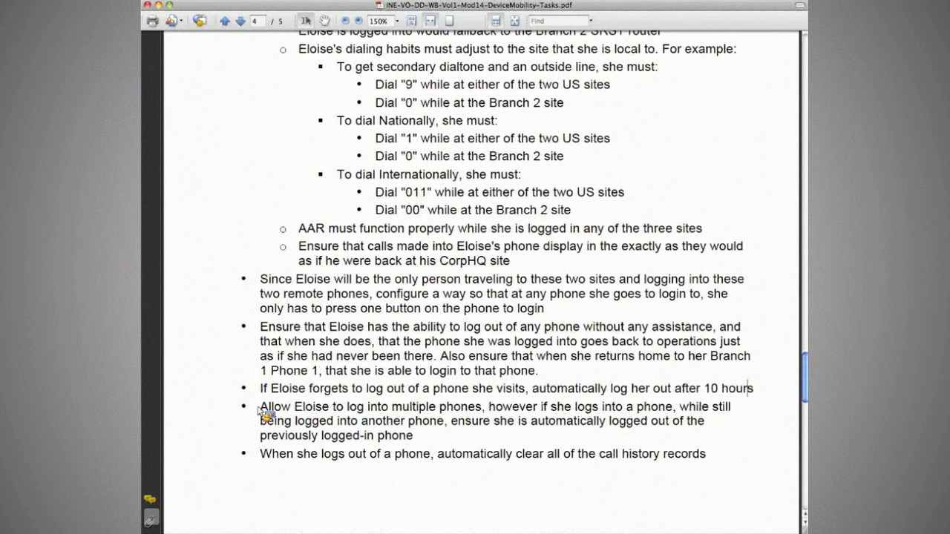
left_click_drag(261, 408, 463, 417)
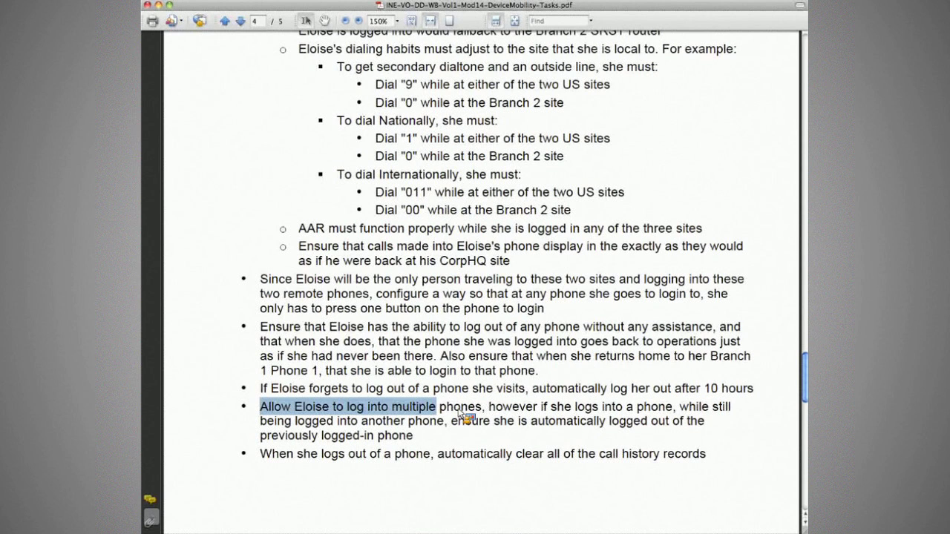
left_click_drag(463, 417, 543, 426)
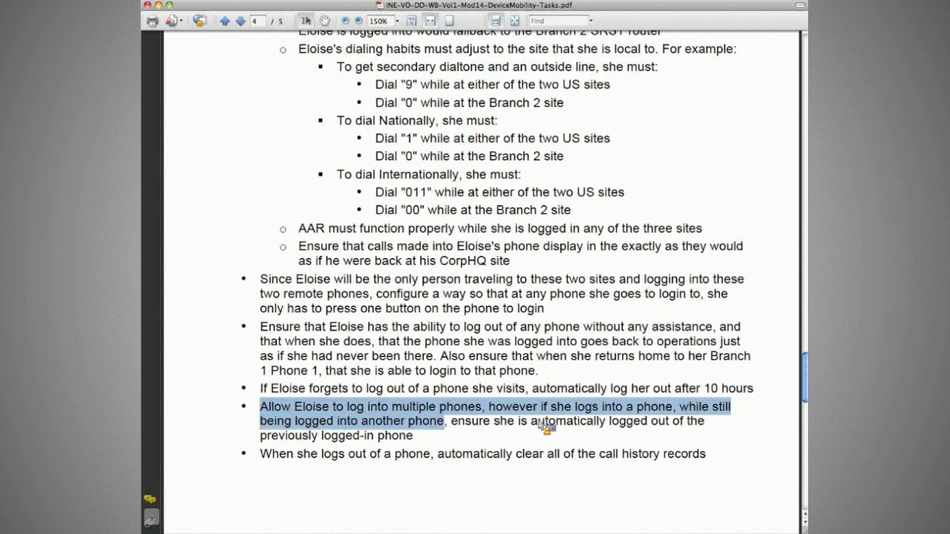
left_click_drag(543, 427, 708, 428)
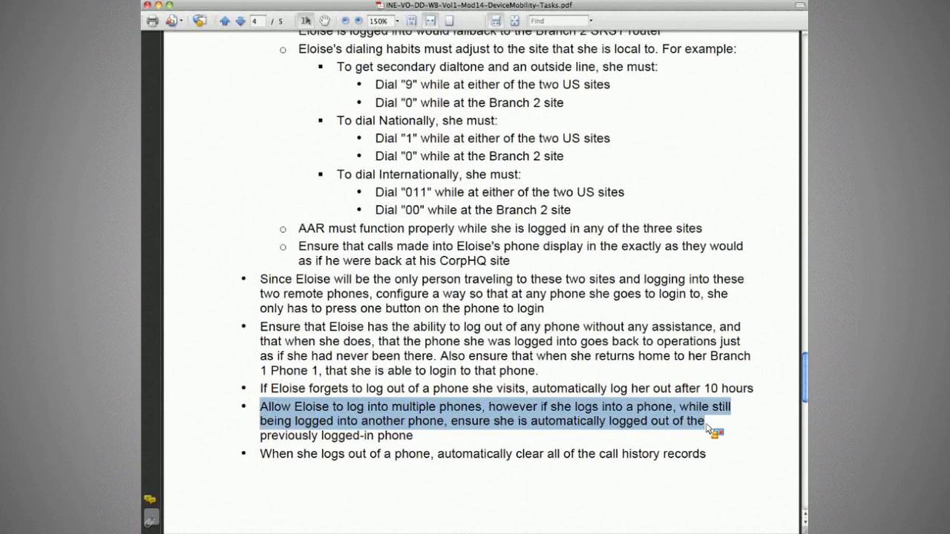
left_click_drag(709, 429, 419, 446)
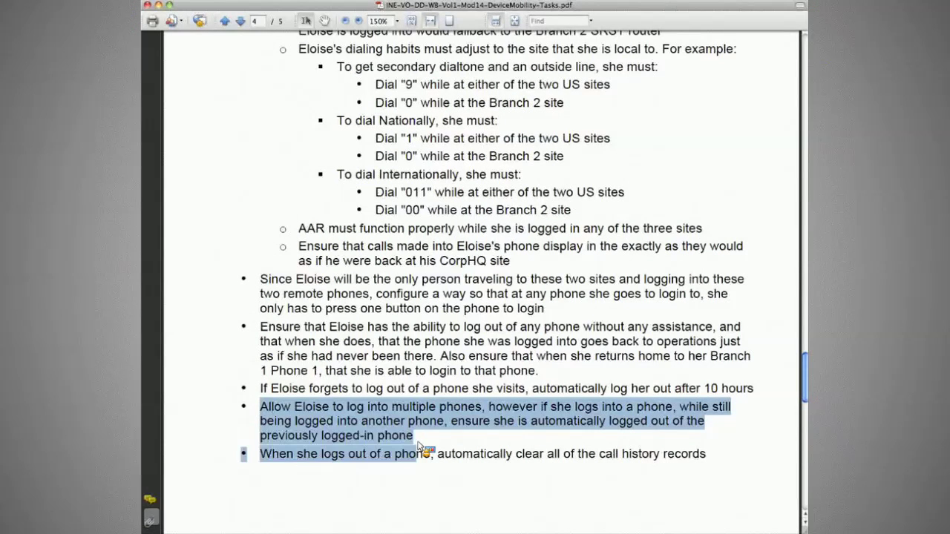
left_click_drag(419, 446, 479, 457)
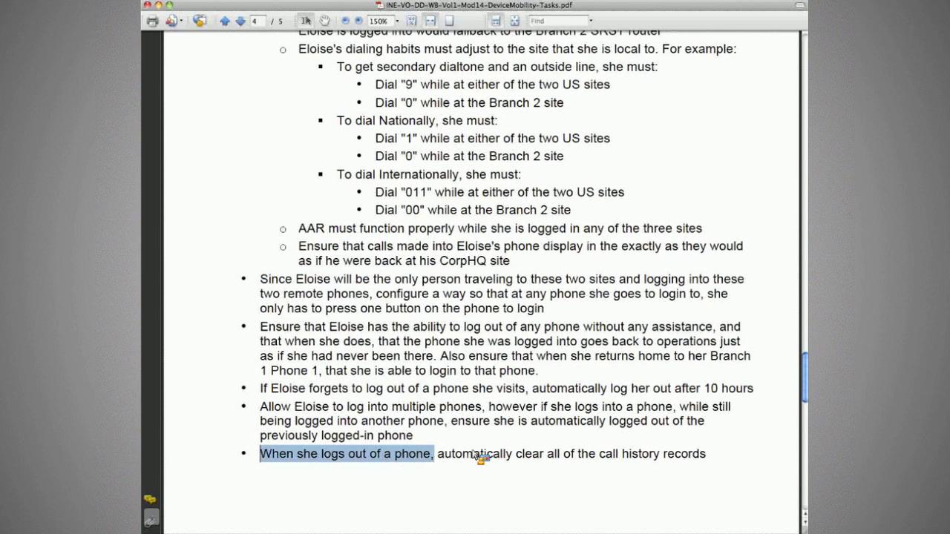
left_click_drag(479, 457, 593, 475)
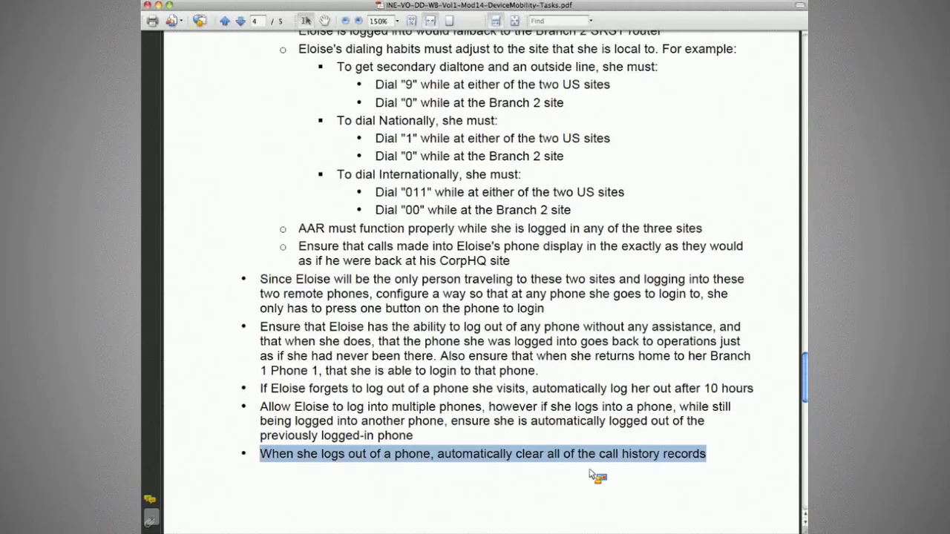
left_click(591, 474)
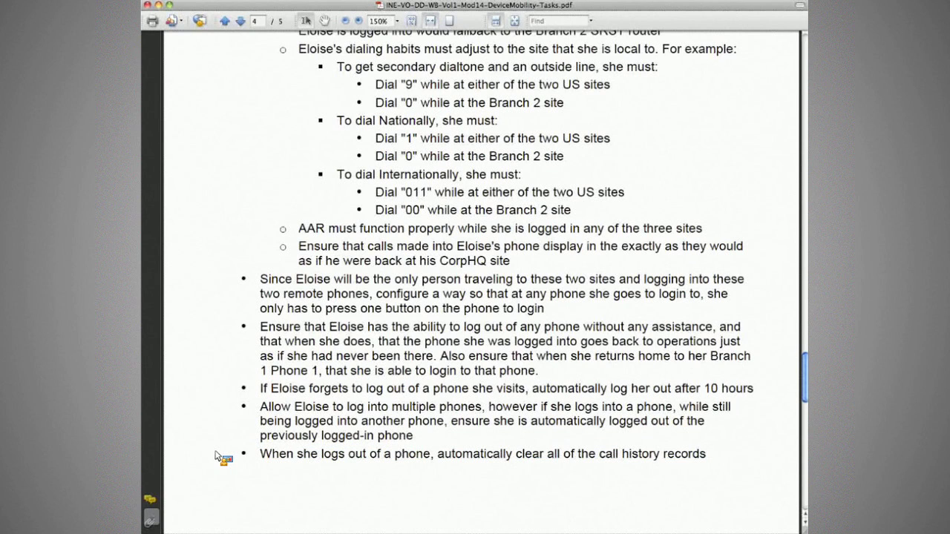
scroll(222, 458, "up", 1)
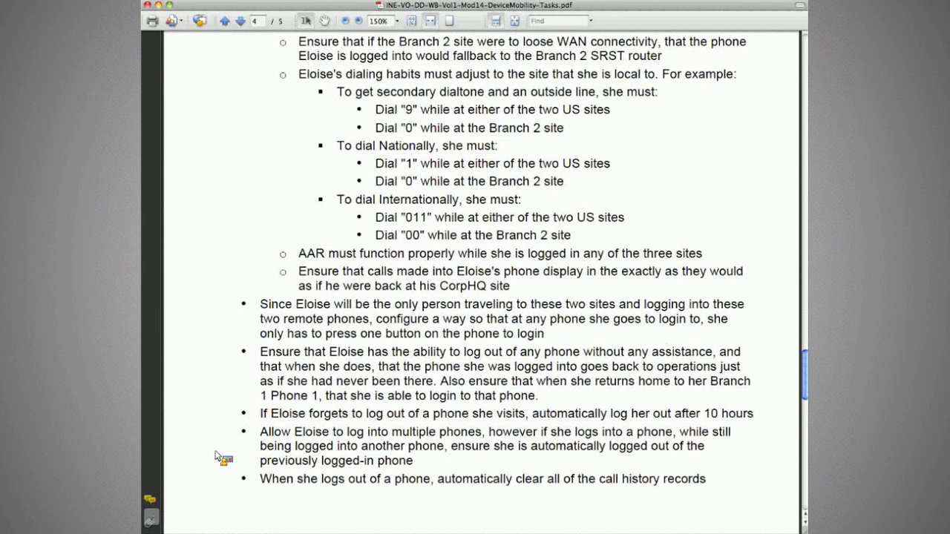
scroll(222, 458, "up", 5)
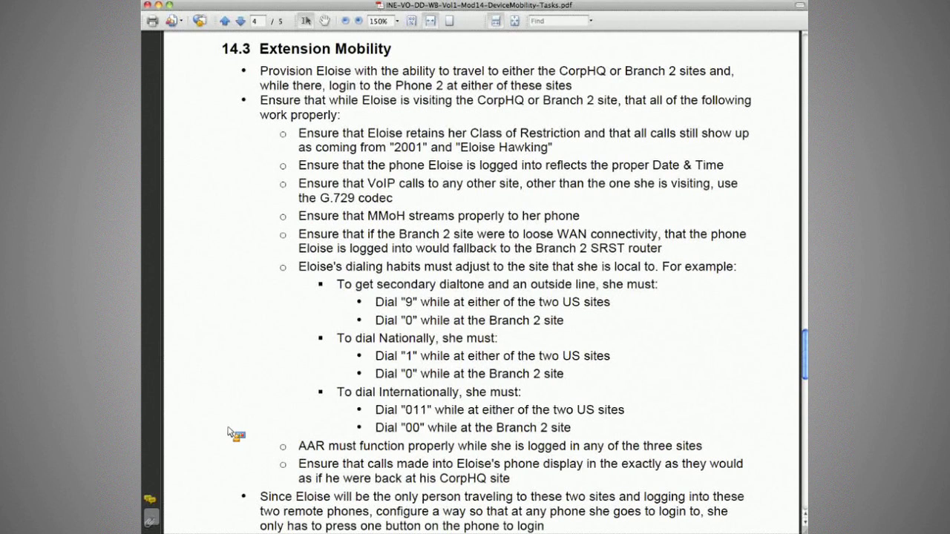
left_click_drag(297, 131, 674, 254)
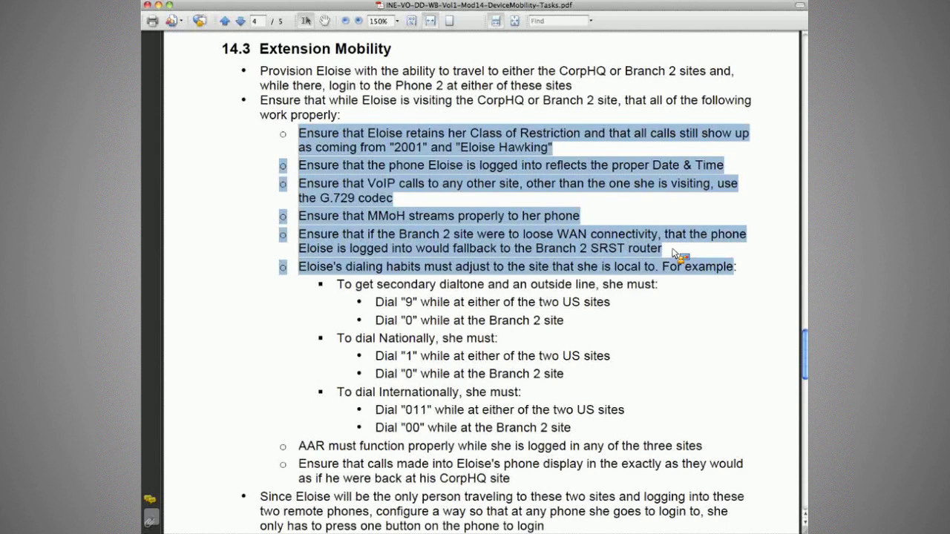
left_click_drag(260, 497, 445, 511)
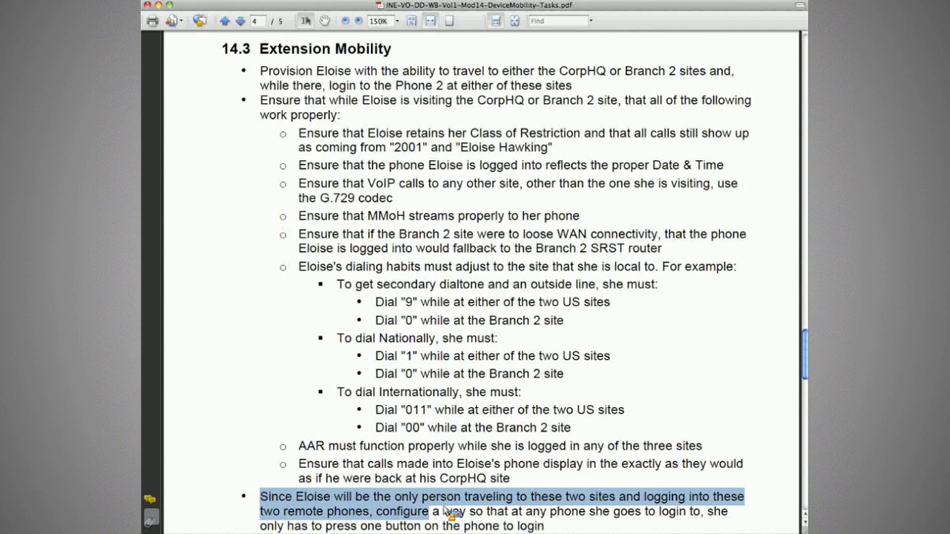
left_click(564, 511)
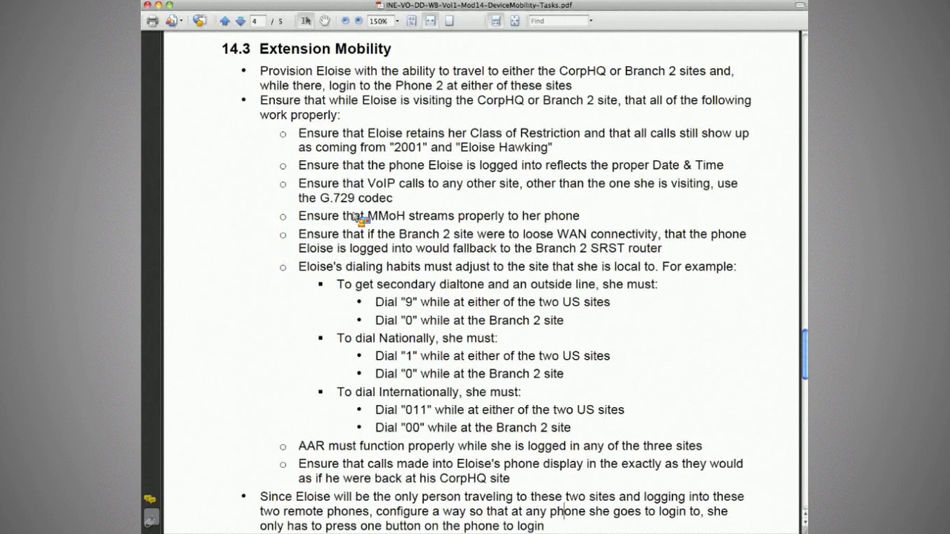
left_click_drag(298, 133, 569, 149)
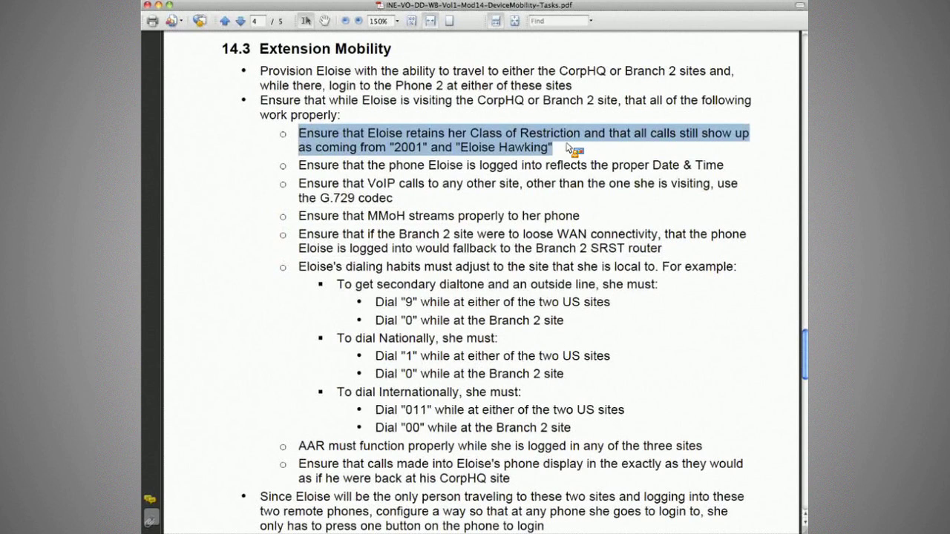
left_click_drag(469, 133, 580, 133)
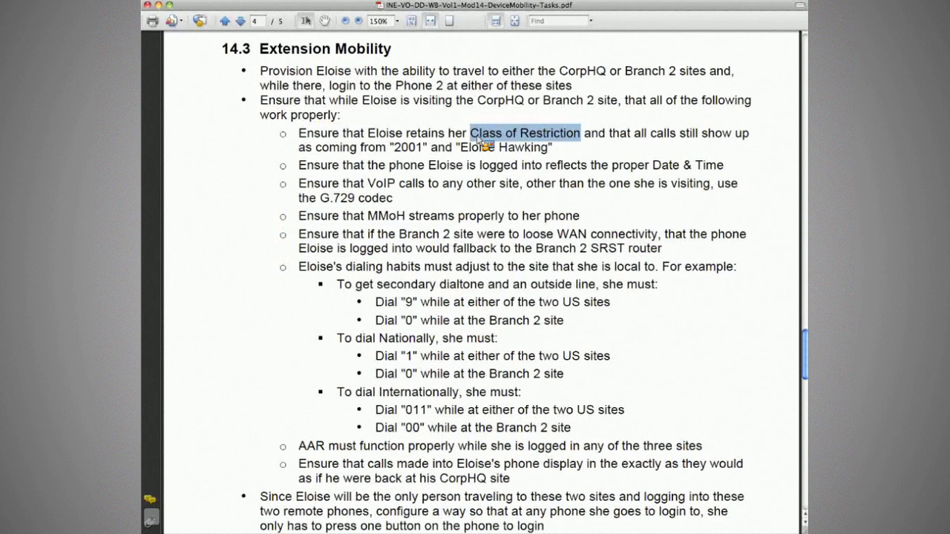
scroll(486, 143, "up", 1)
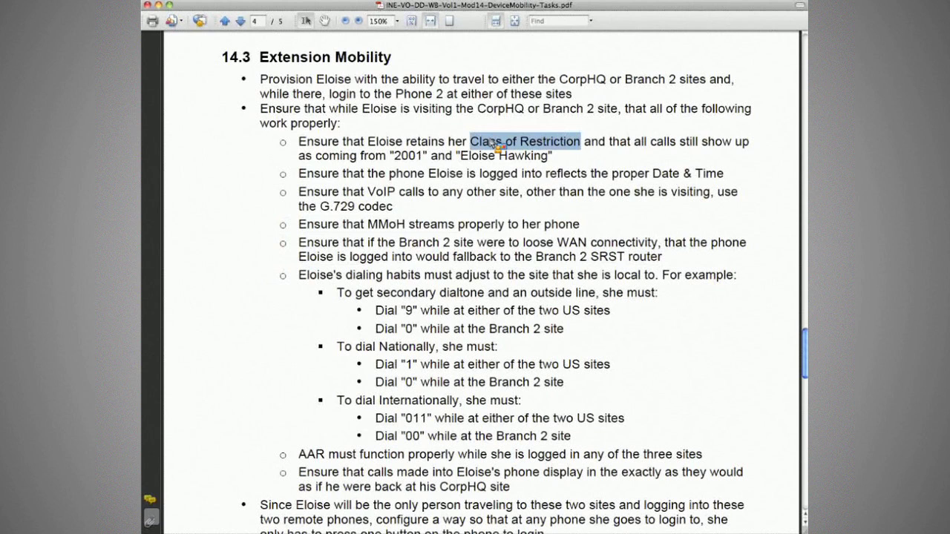
scroll(805, 343, "down", 1)
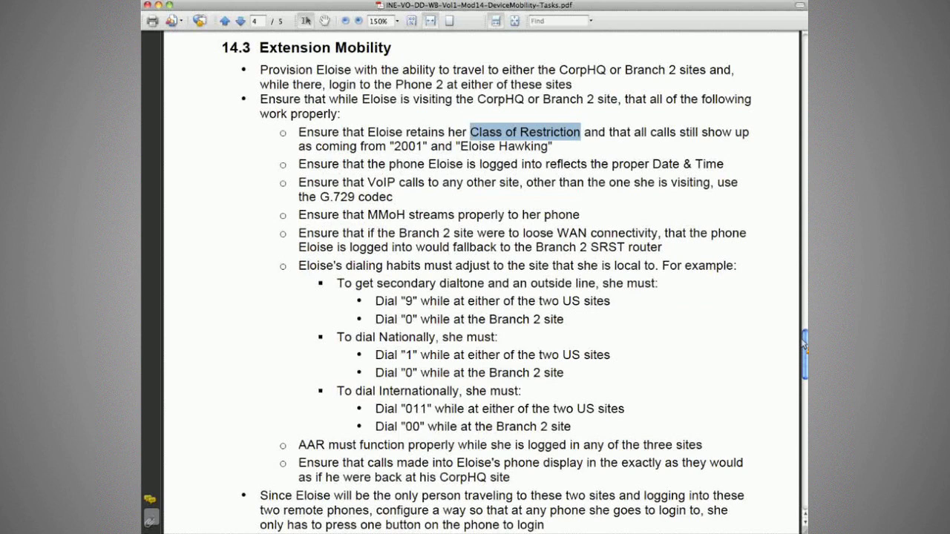
left_click_drag(298, 147, 429, 155)
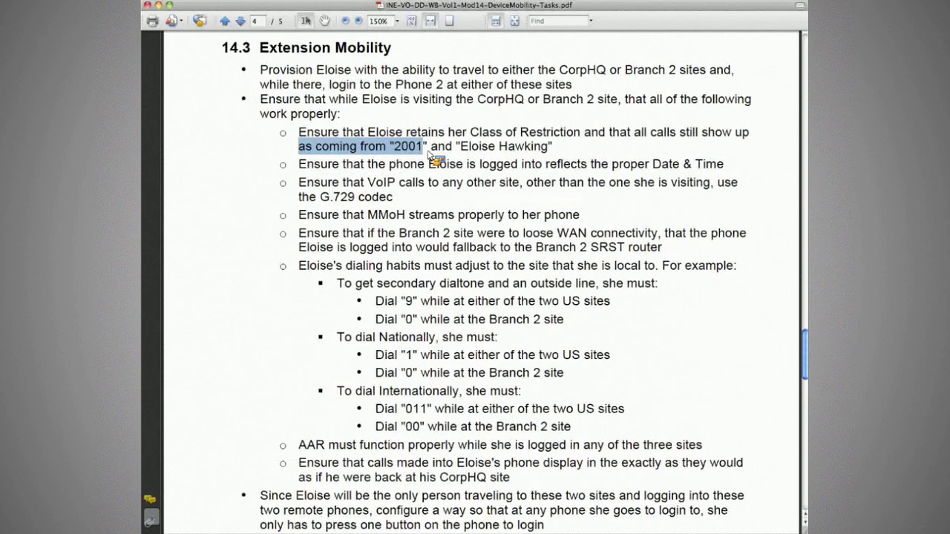
left_click(561, 153)
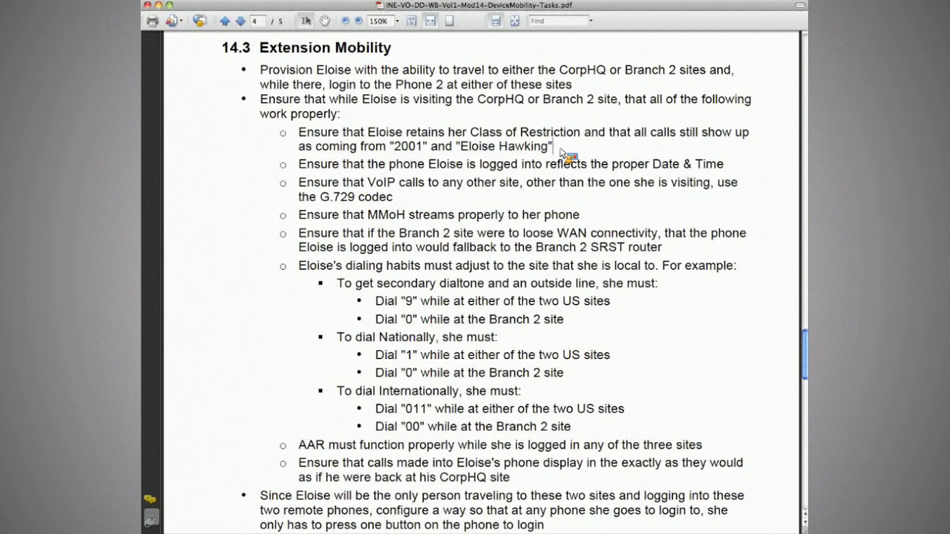
left_click_drag(479, 164, 729, 168)
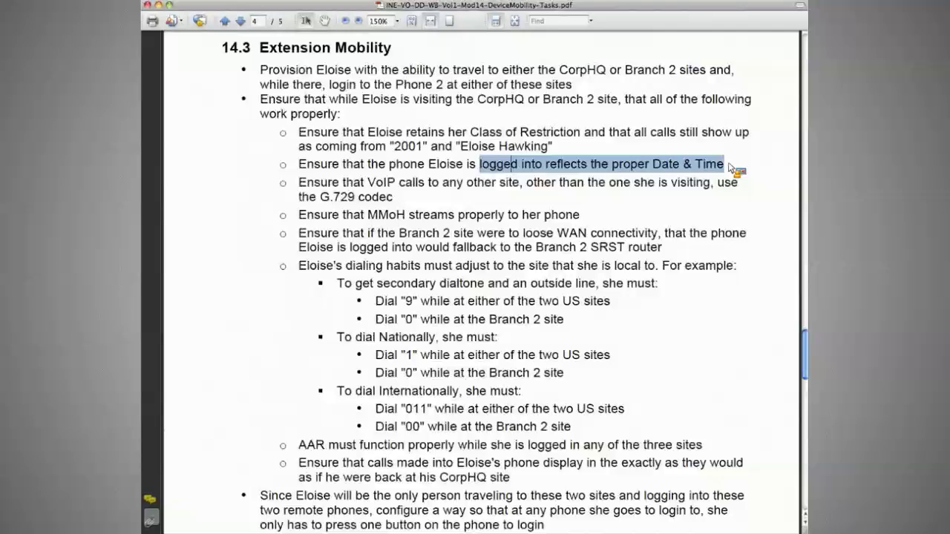
scroll(729, 168, "up", 1)
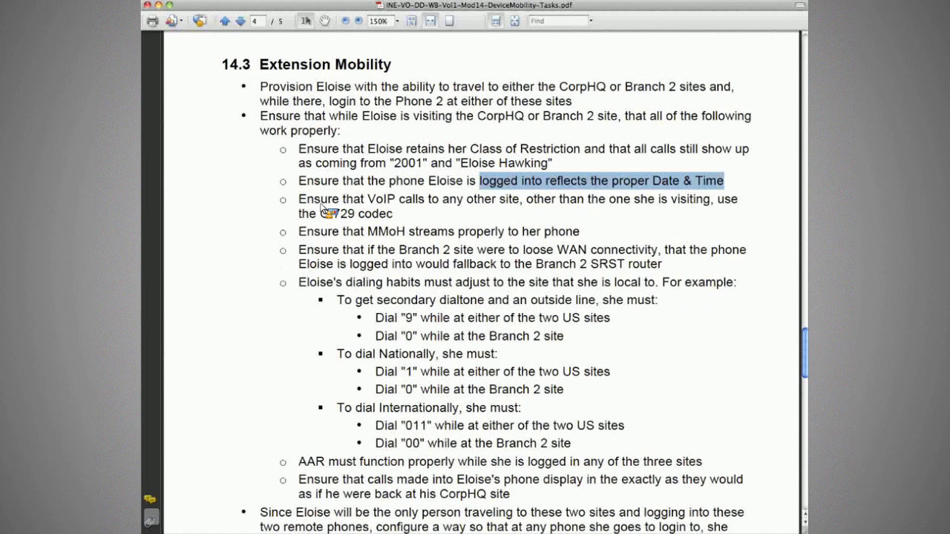
Step: Briefly highlight, then clear, the MMoH streaming and Branch 2 SRST fallback requirements
left_click_drag(299, 231, 467, 236)
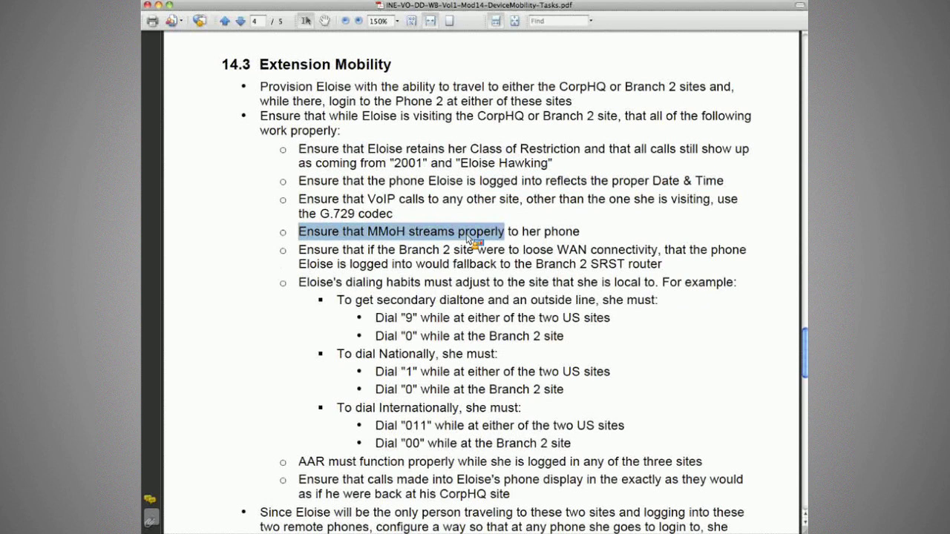
left_click(597, 239)
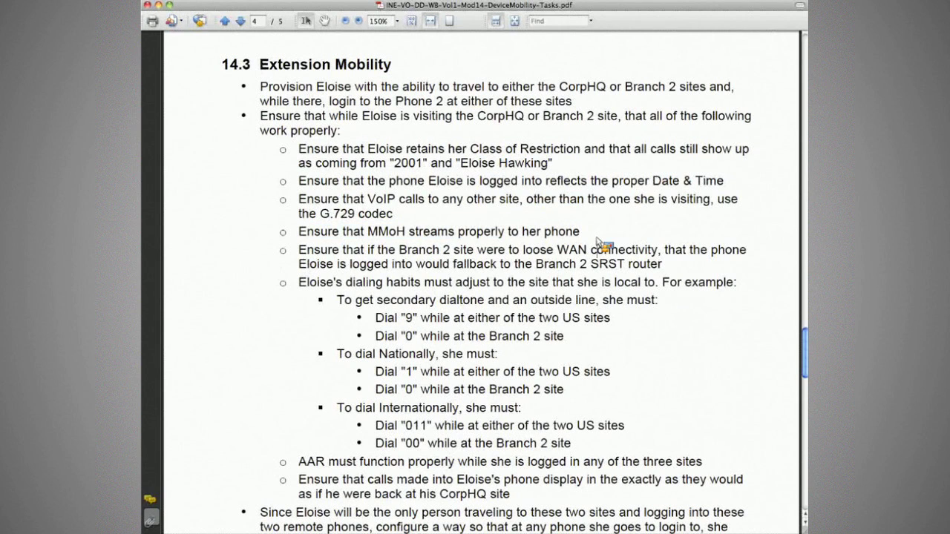
left_click_drag(340, 250, 663, 267)
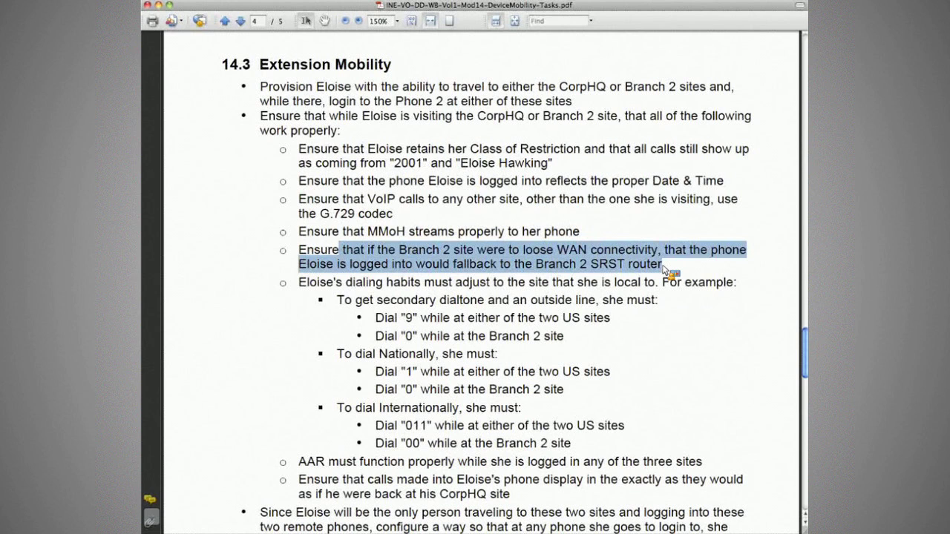
left_click(238, 271)
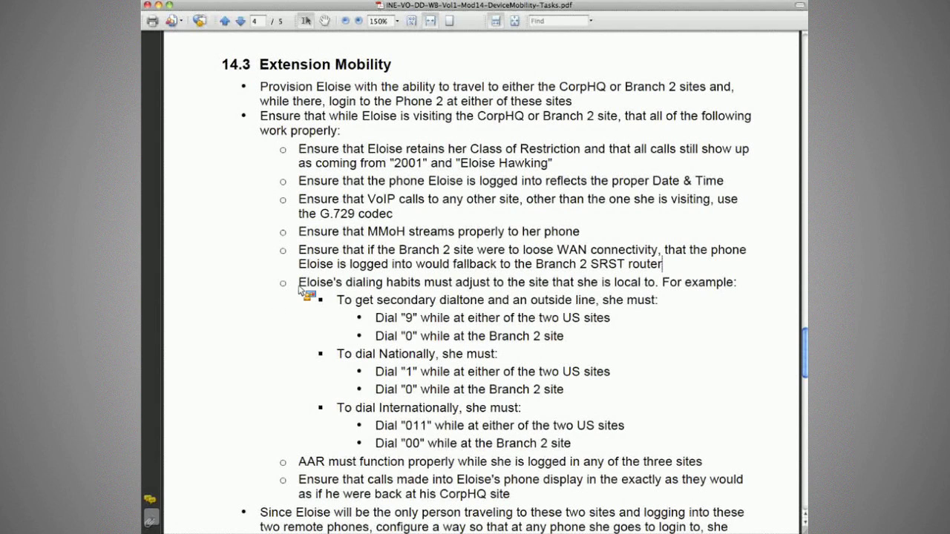
Step: Select the dialing habits requirement text through the international dialing rules (9/0, 1/0, 011/00)
left_click_drag(299, 285, 576, 447)
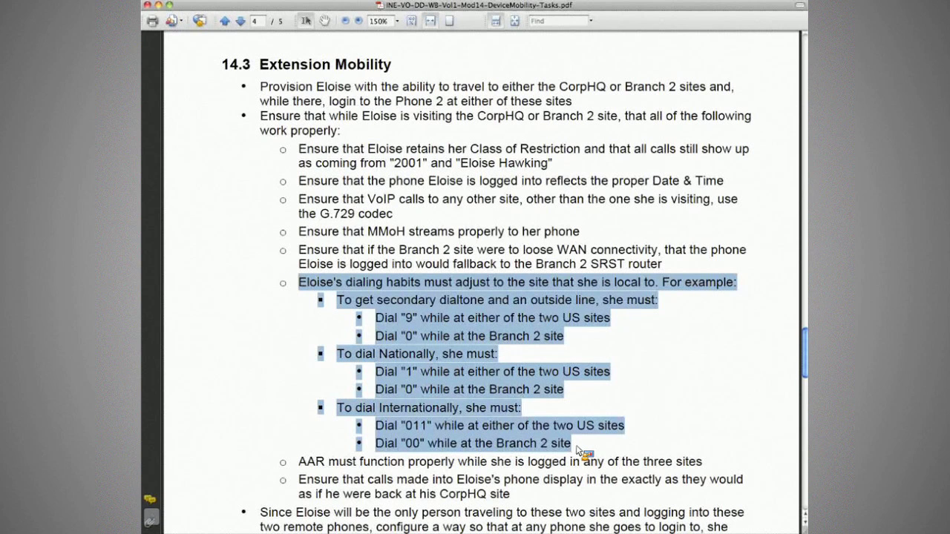
left_click_drag(576, 448, 270, 459)
left_click_drag(270, 458, 247, 466)
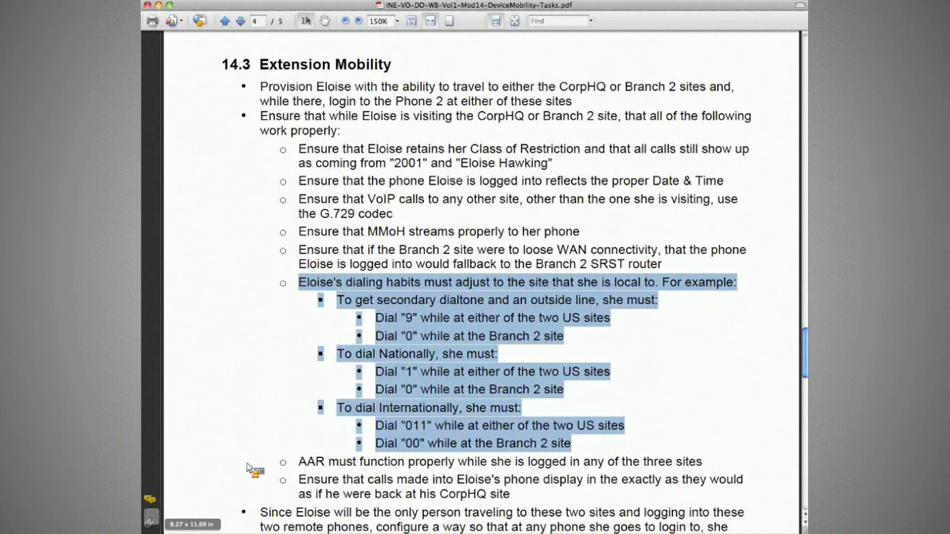
left_click_drag(246, 463, 242, 460)
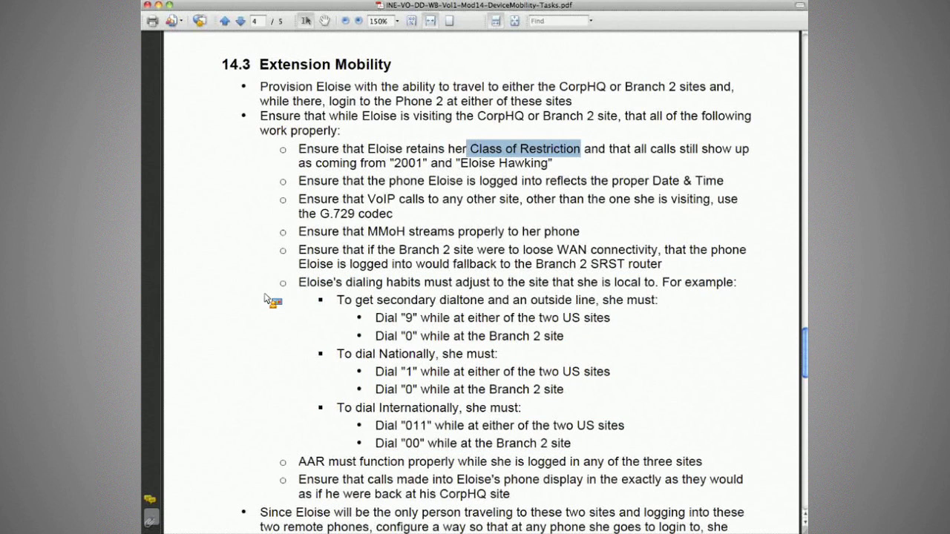
left_click_drag(265, 298, 627, 412)
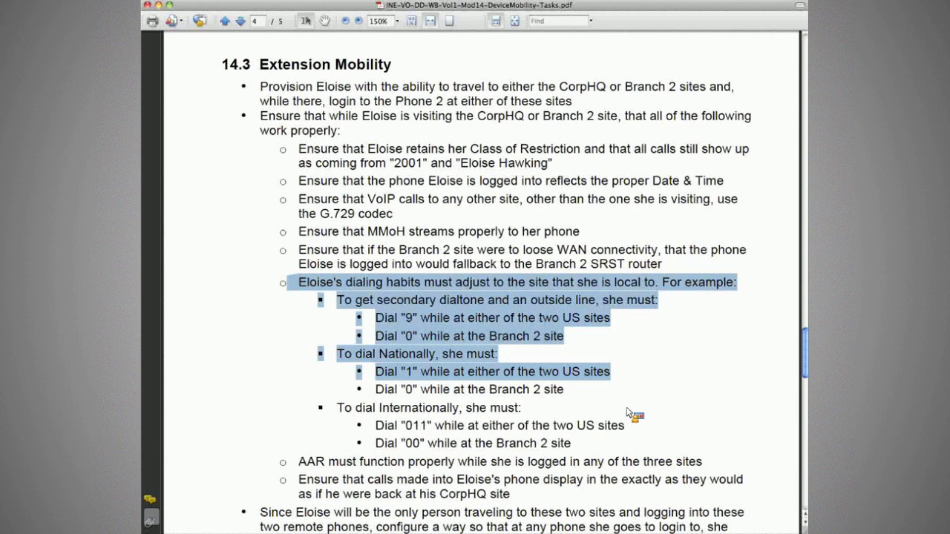
left_click_drag(627, 413, 572, 450)
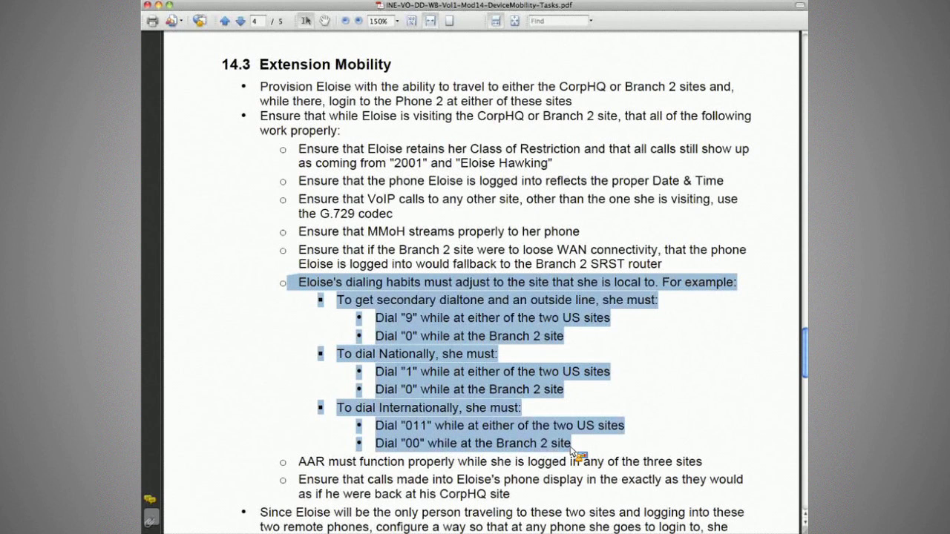
Step: Open the end user's record, enter and confirm a new password and PIN, then save
key("super+Tab")
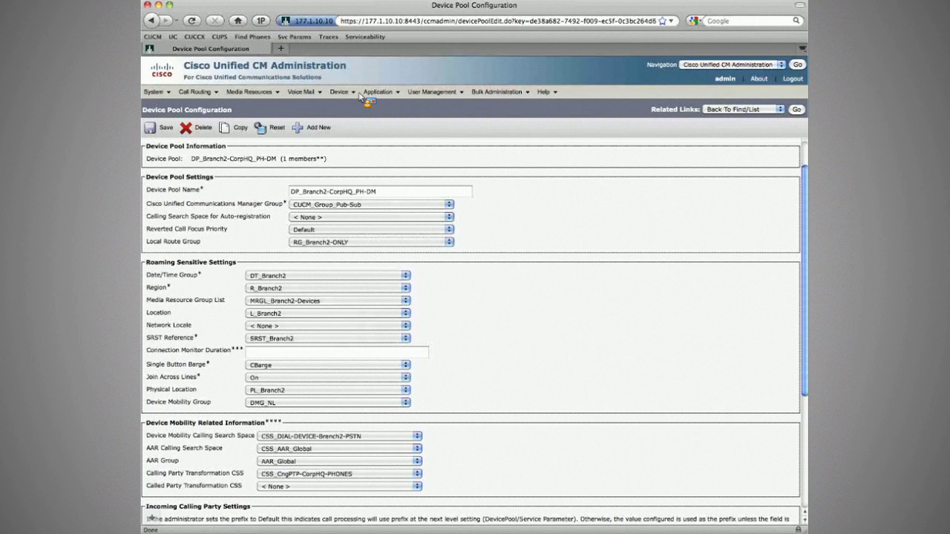
mouse_move(432, 91)
left_click(438, 146)
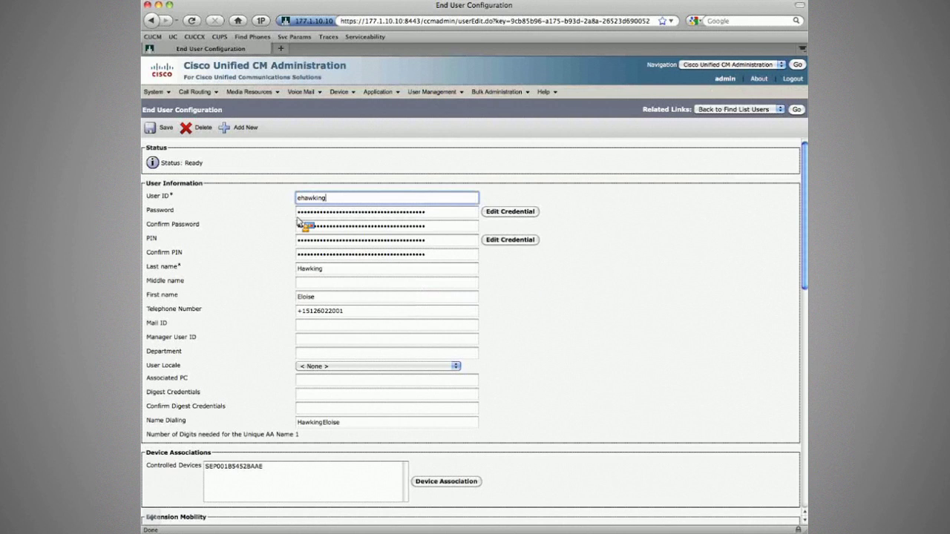
key("Tab")
type("cisco")
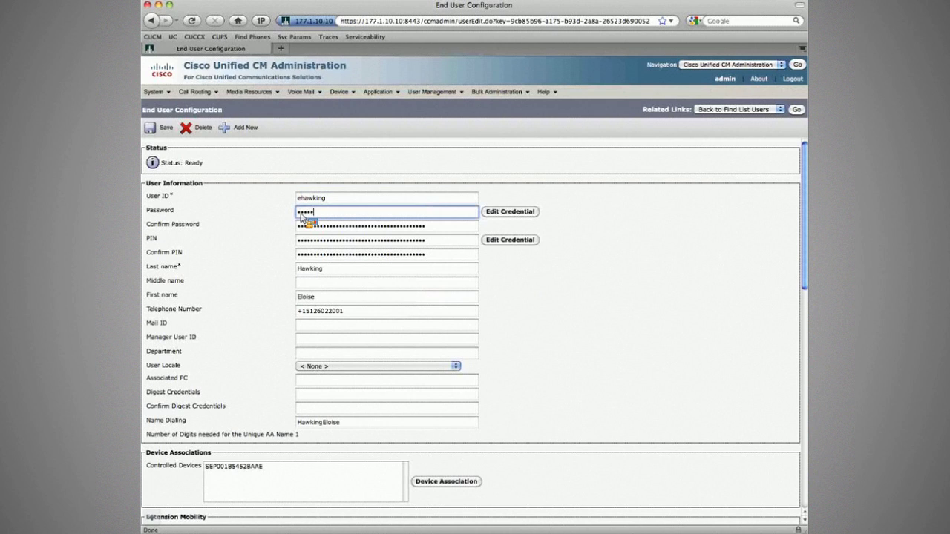
key("Tab")
key("Tab")
type("cisco")
key("Tab")
type("12345")
key("Tab")
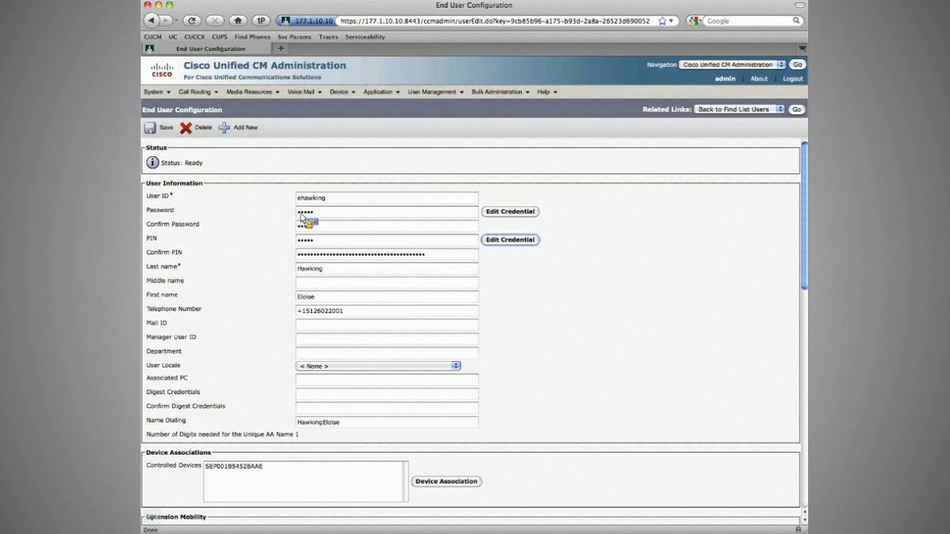
key("Tab")
type("12345")
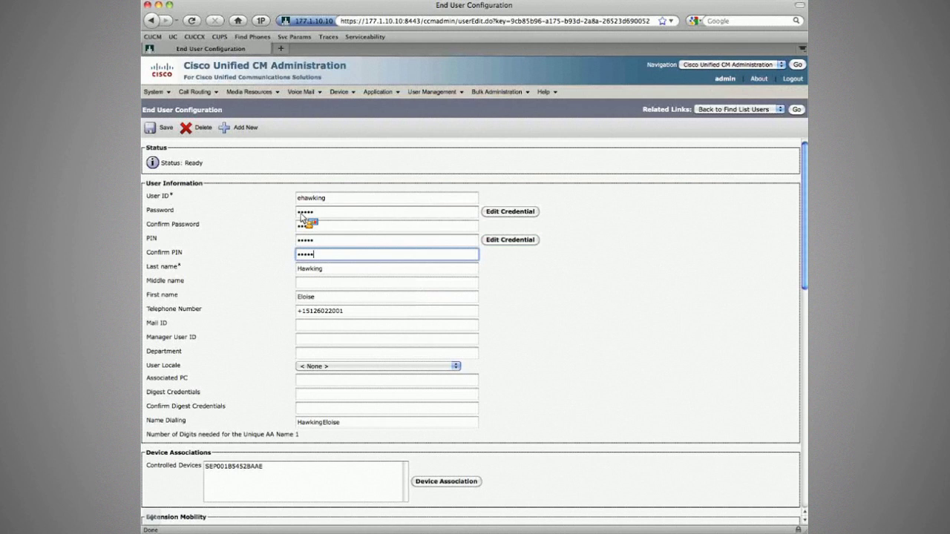
key("Return")
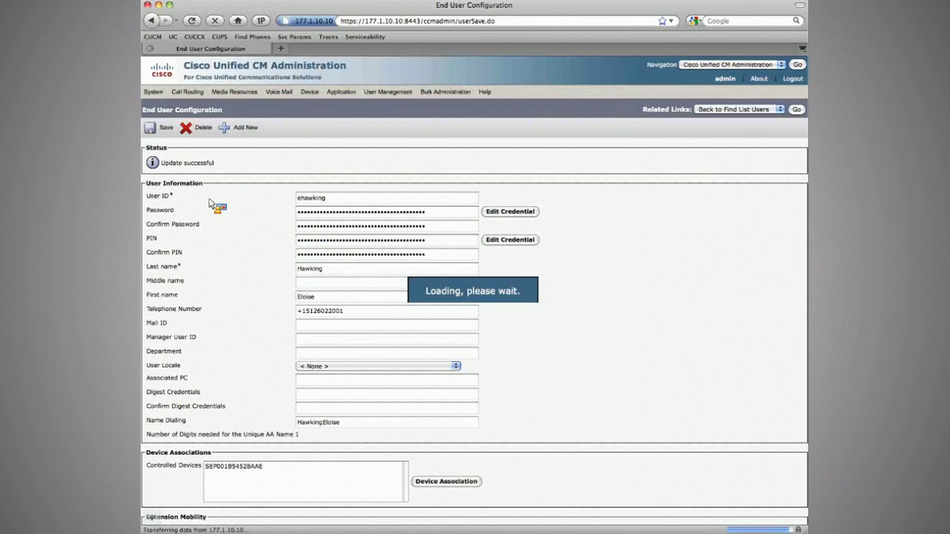
scroll(222, 297, "down", 5)
left_click(246, 214)
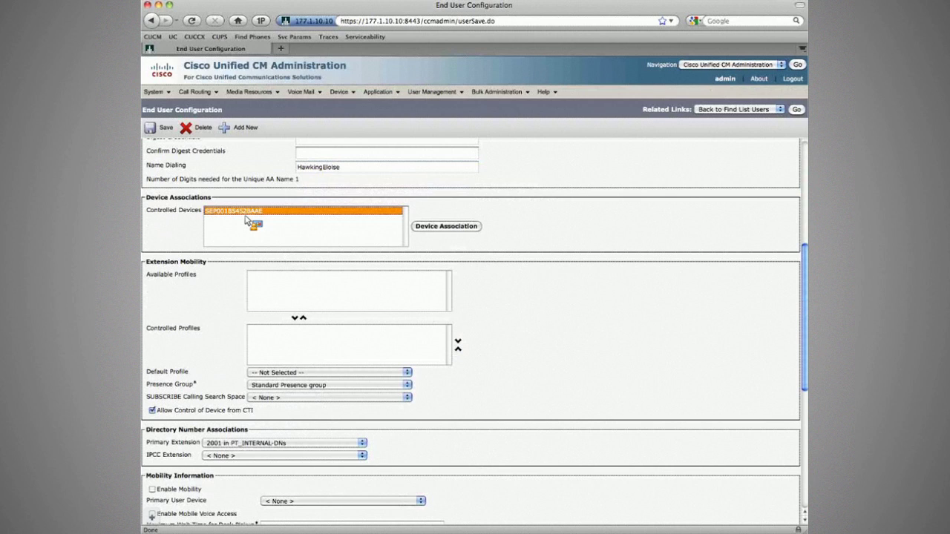
left_click_drag(246, 218, 272, 189)
left_click_drag(272, 190, 192, 259)
left_click_drag(192, 258, 267, 417)
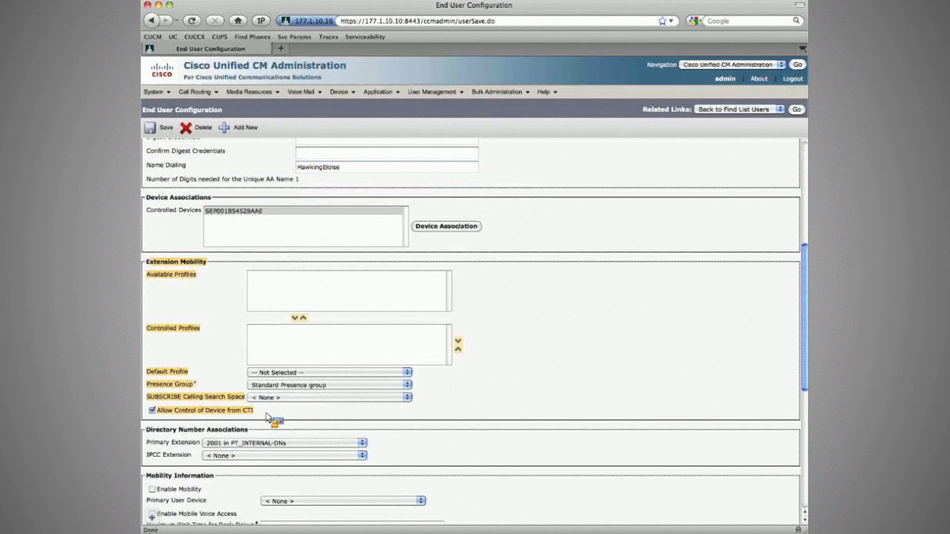
left_click_drag(269, 418, 148, 268)
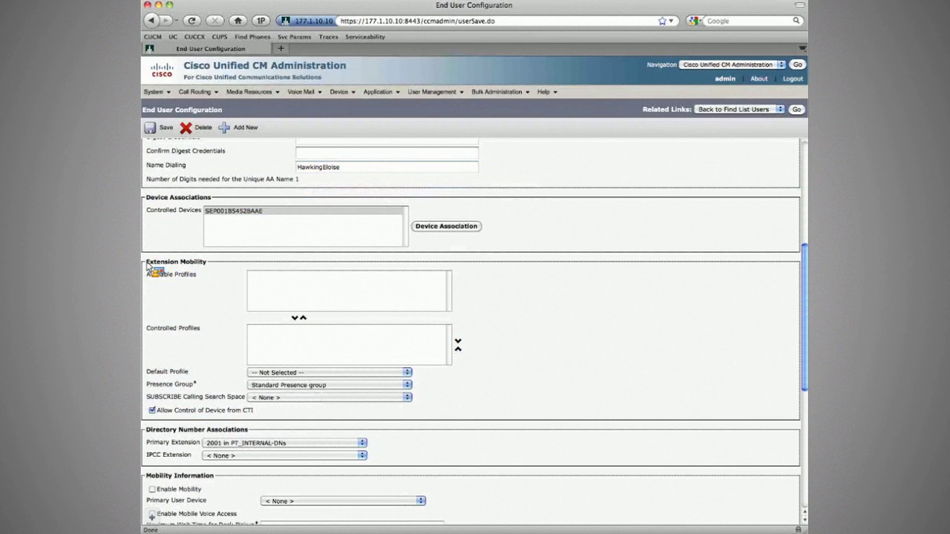
left_click_drag(147, 265, 220, 356)
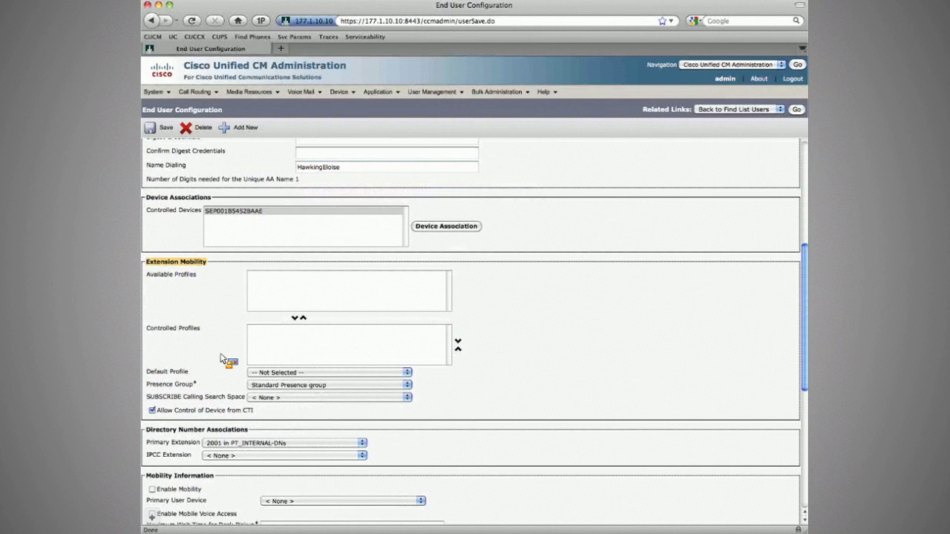
left_click_drag(221, 357, 147, 386)
left_click_drag(148, 387, 247, 402)
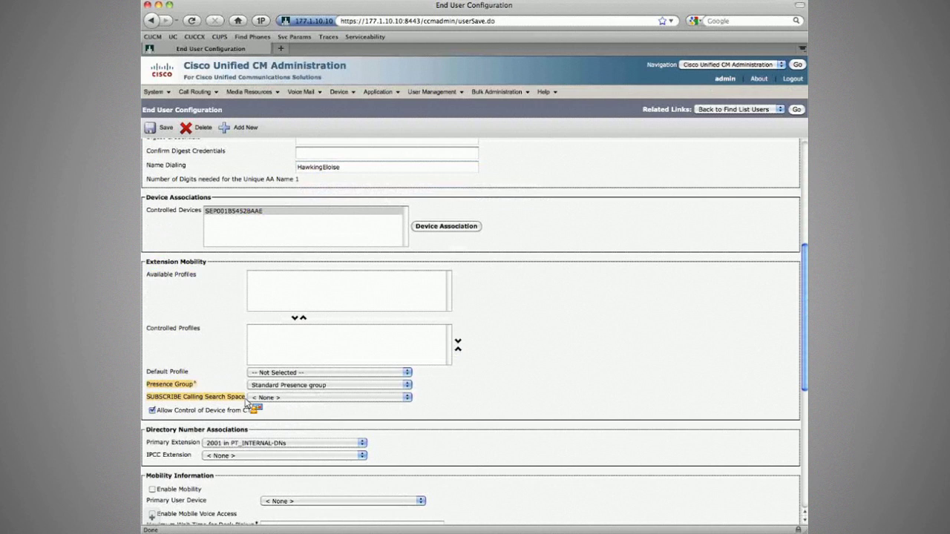
left_click_drag(247, 401, 215, 293)
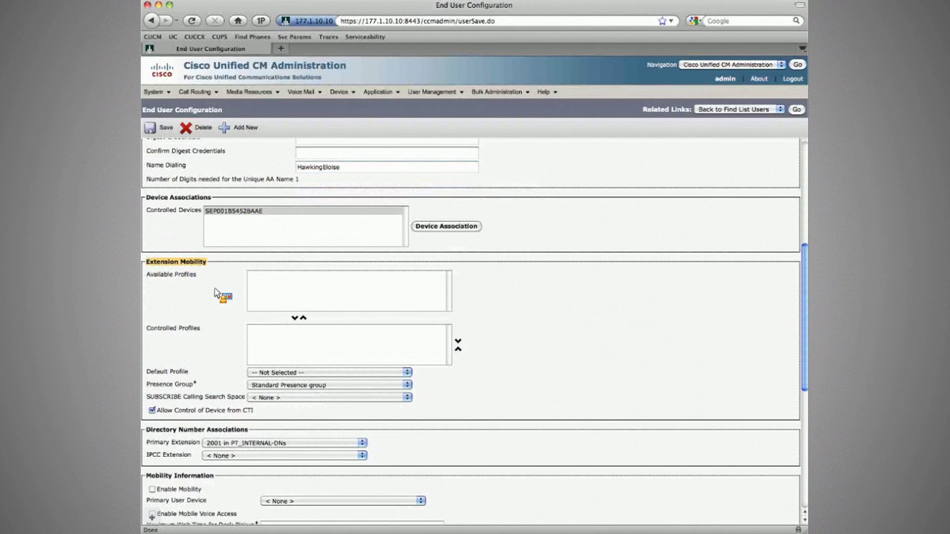
left_click_drag(215, 293, 150, 388)
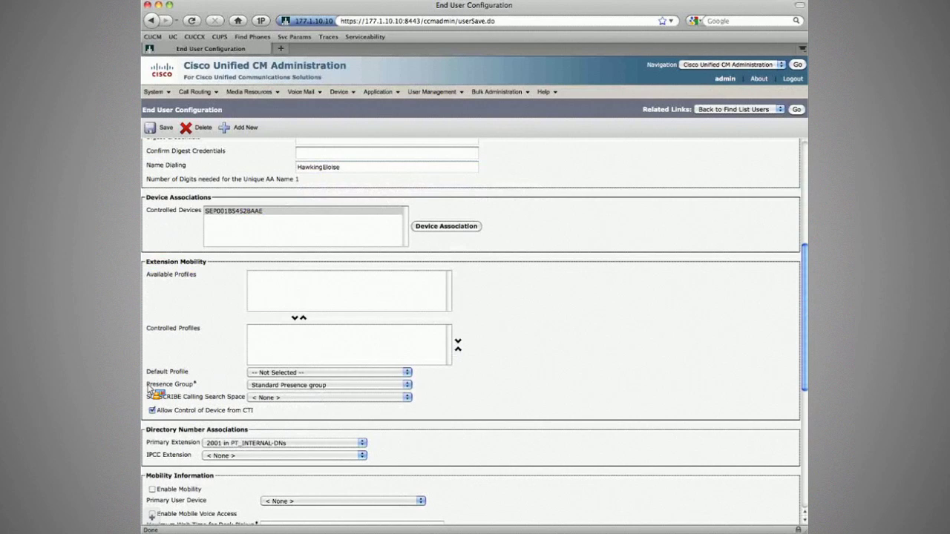
left_click_drag(148, 387, 147, 268)
left_click_drag(147, 268, 147, 262)
left_click_drag(147, 262, 504, 341)
scroll(504, 341, "down", 1)
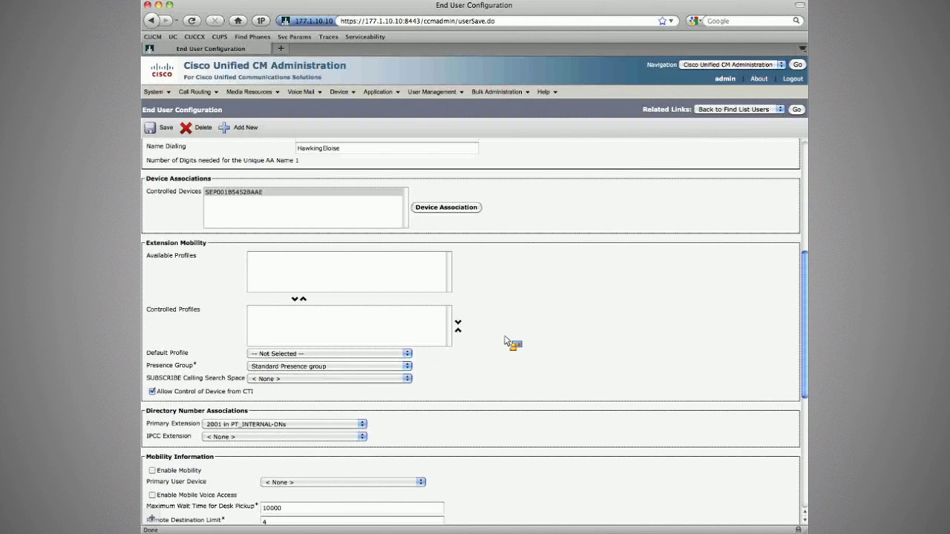
left_click_drag(504, 341, 149, 341)
scroll(149, 341, "down", 3)
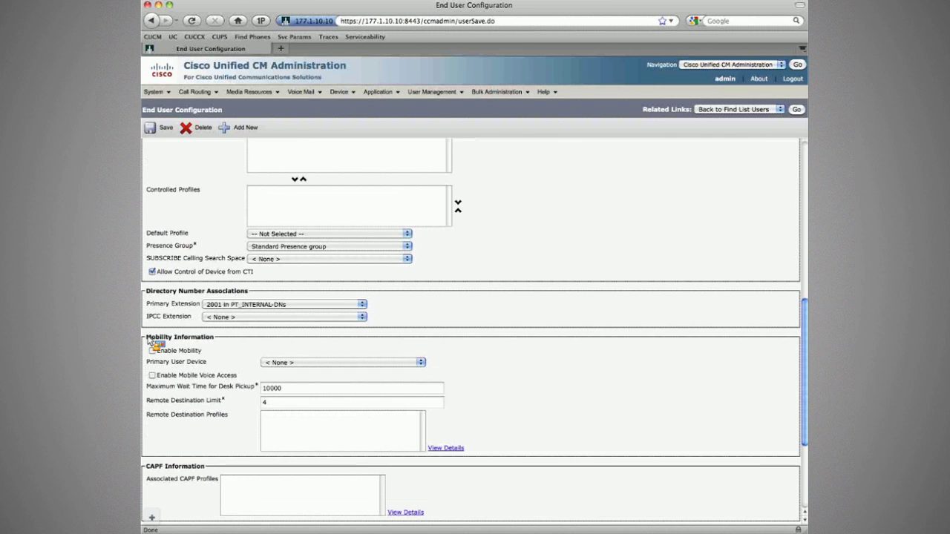
left_click_drag(149, 342, 218, 342)
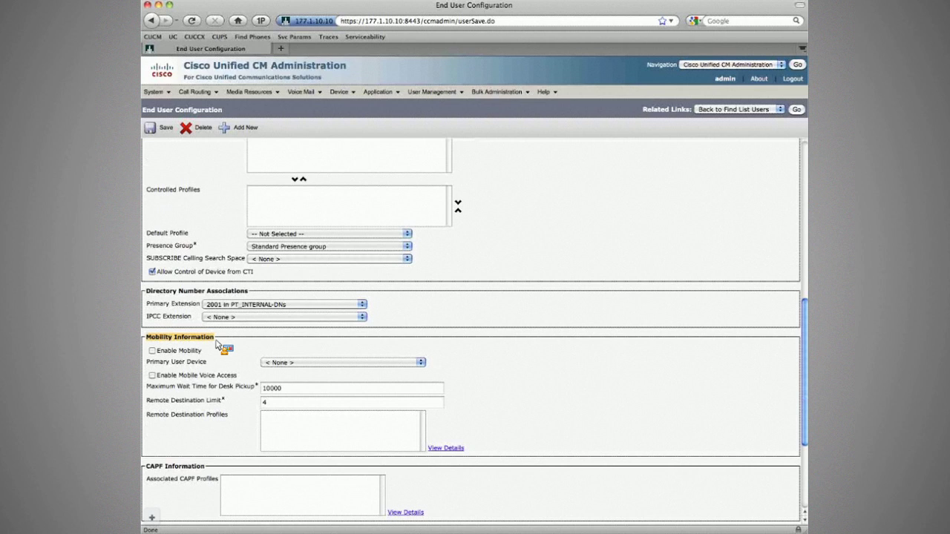
scroll(531, 333, "up", 10)
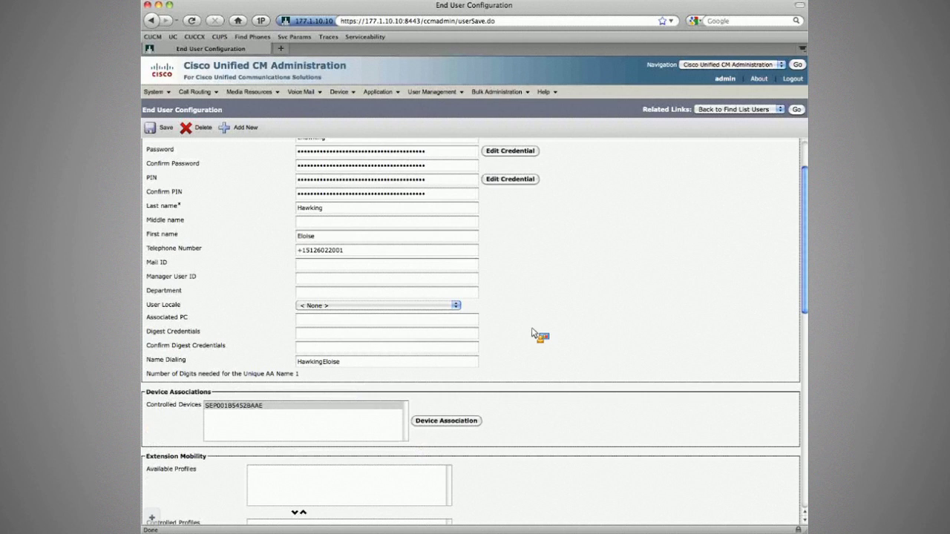
scroll(445, 223, "up", 2)
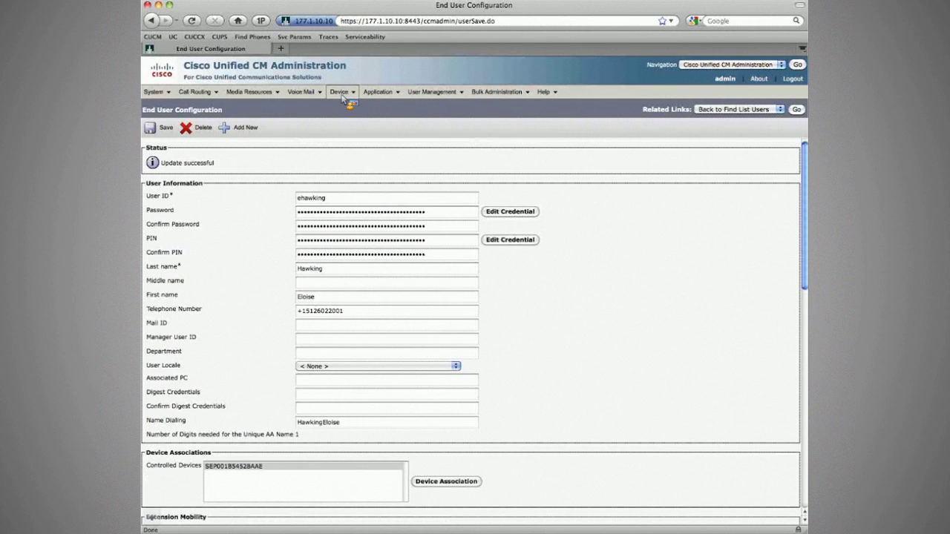
Step: Start a new device profile for a Cisco 7961 phone using SCCP
left_click(340, 92)
mouse_move(385, 183)
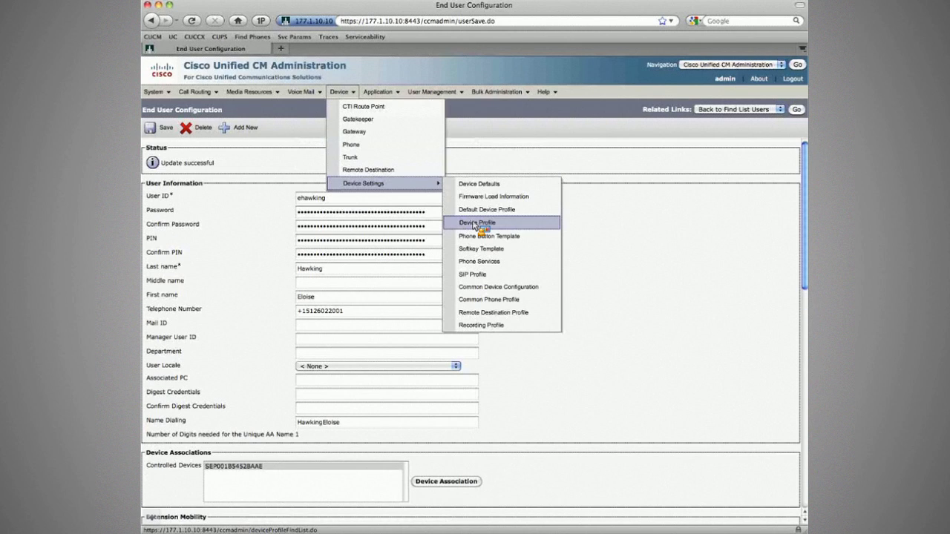
left_click(475, 225)
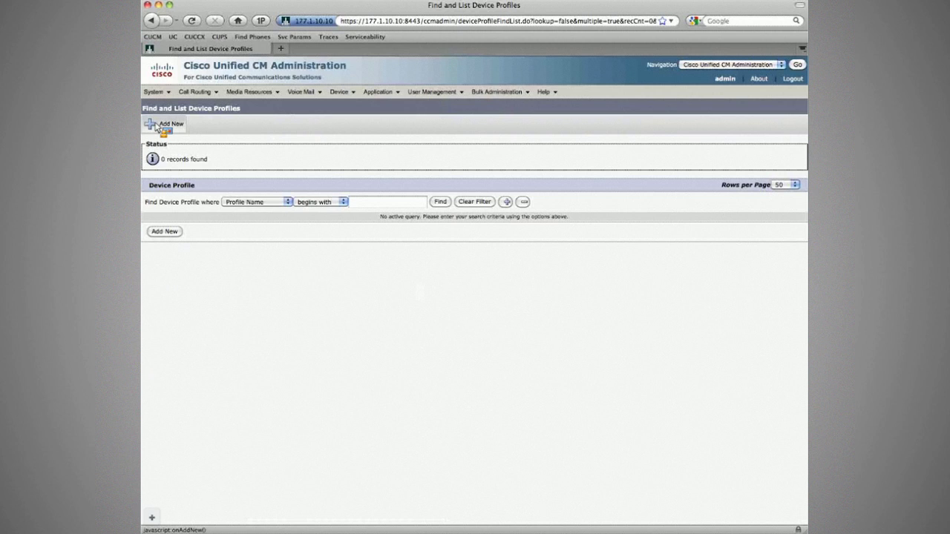
left_click(164, 124)
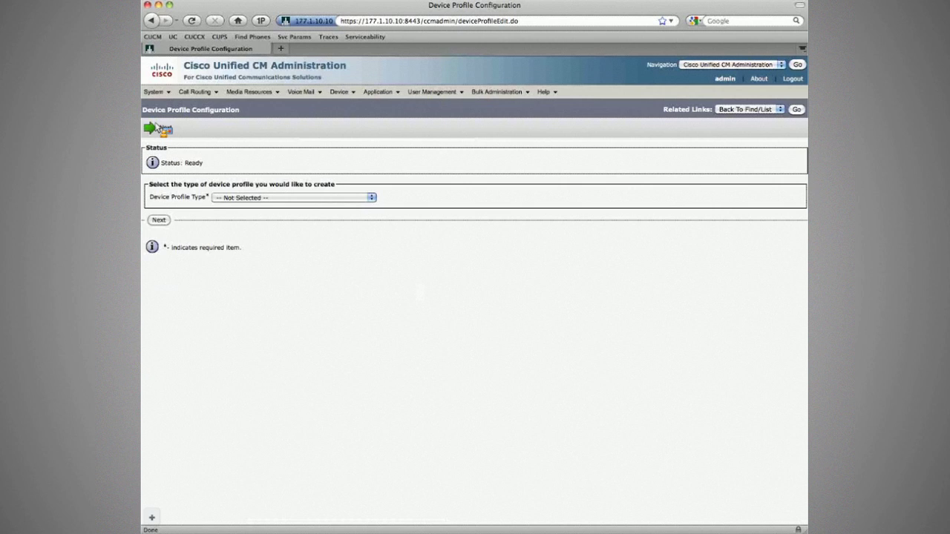
left_click(347, 198)
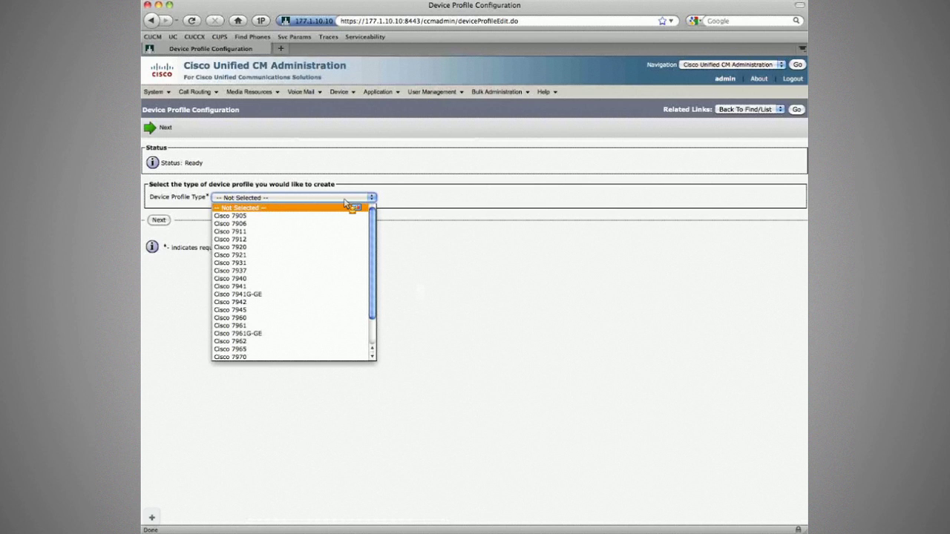
scroll(284, 296, "down", 2)
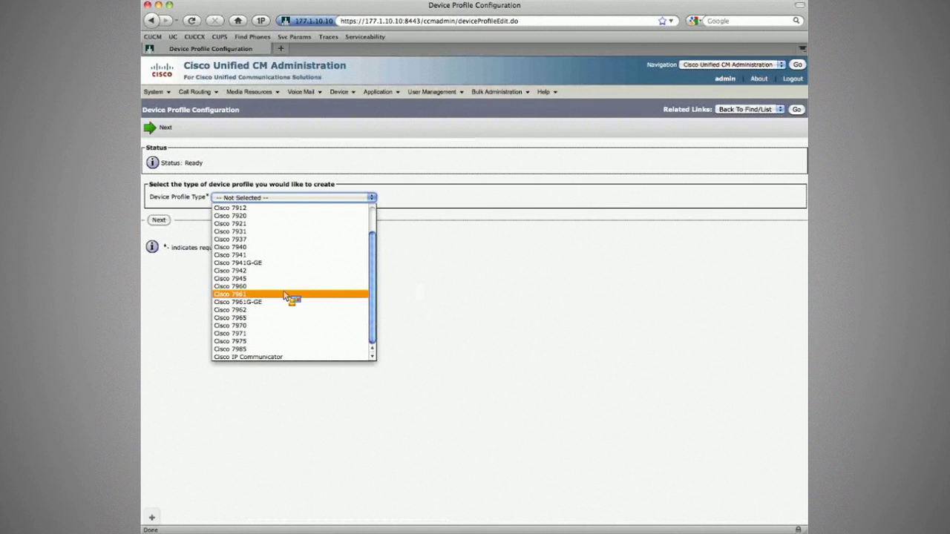
left_click(284, 296)
left_click(158, 220)
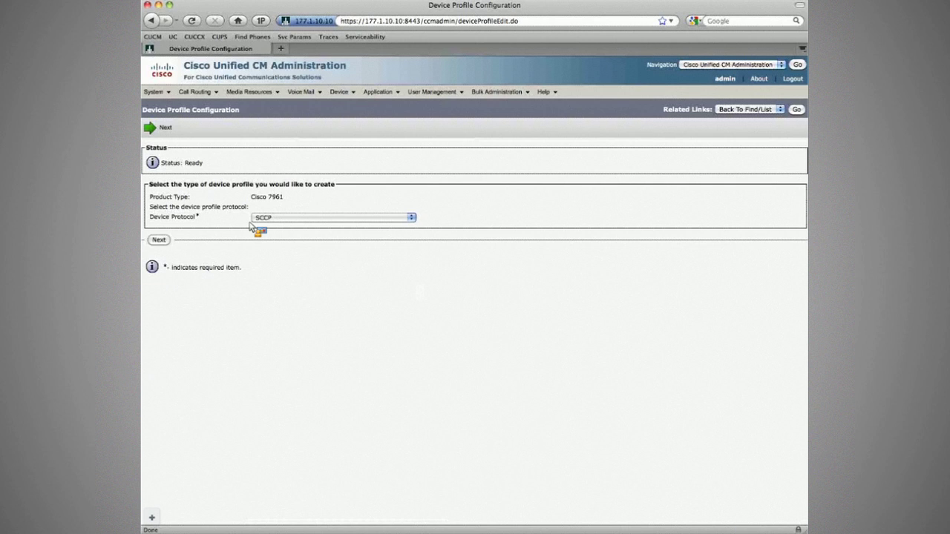
left_click(158, 240)
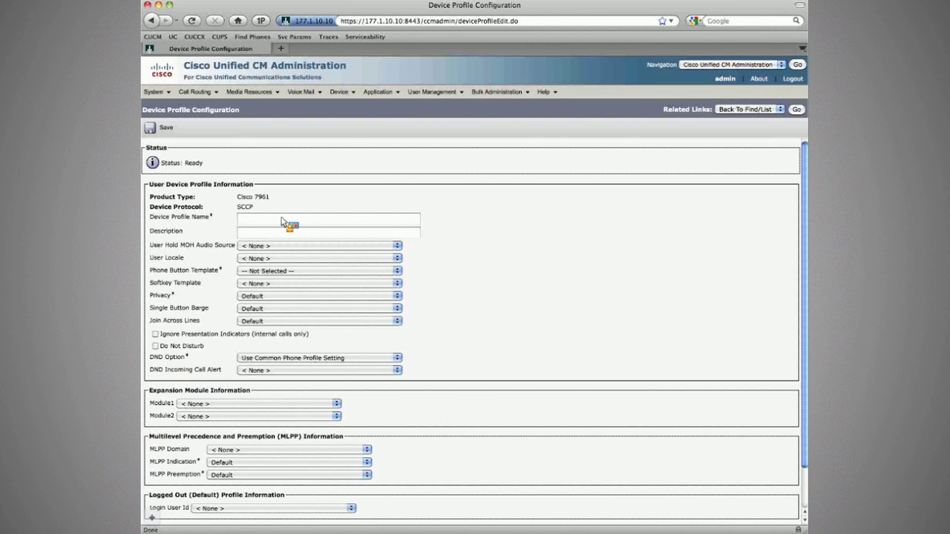
Step: Set hold music to 1-SampleAudioSource and button template to Module3 Enh 7961 SCCP
left_click(252, 245)
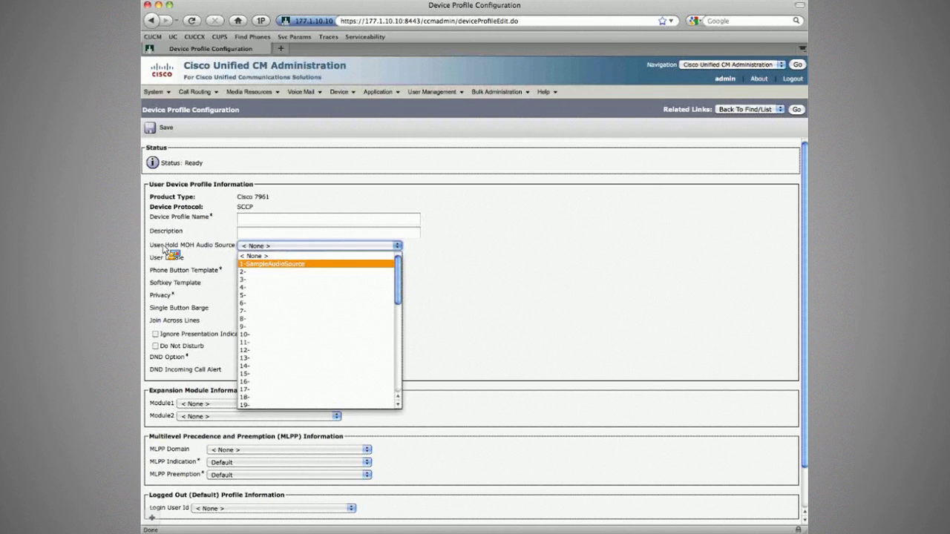
left_click(150, 241)
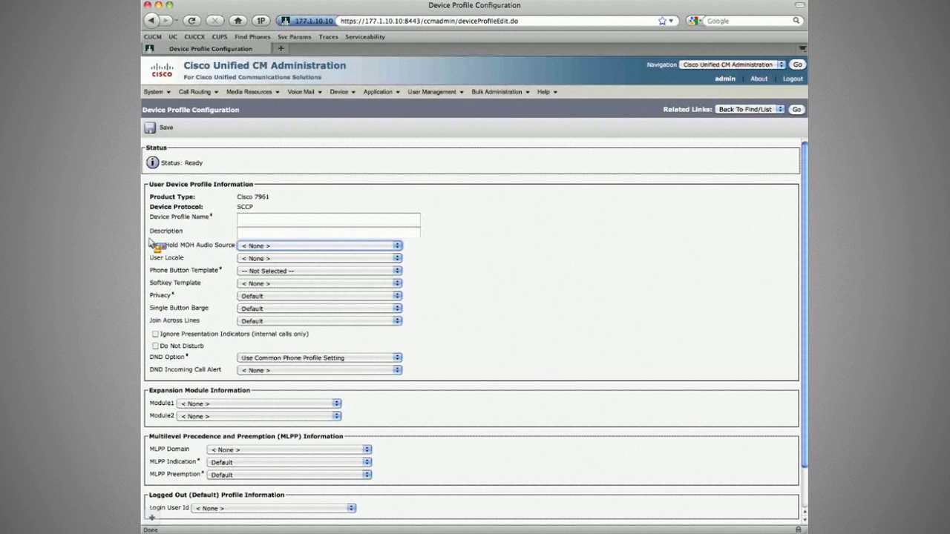
left_click(262, 245)
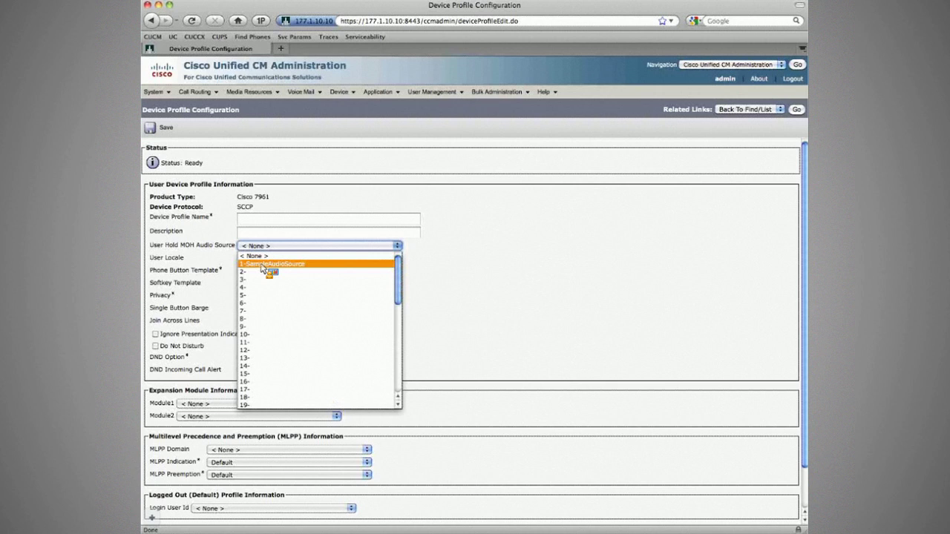
left_click(261, 264)
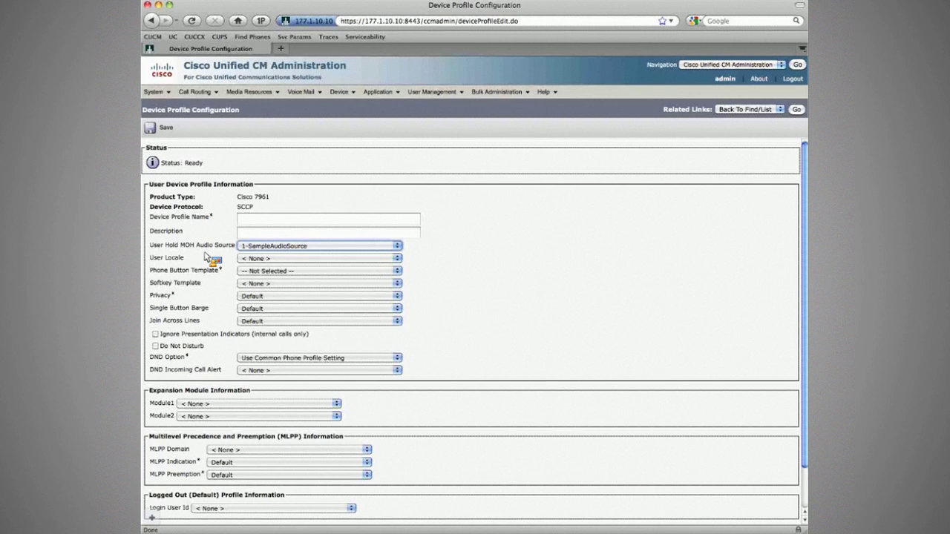
left_click(252, 270)
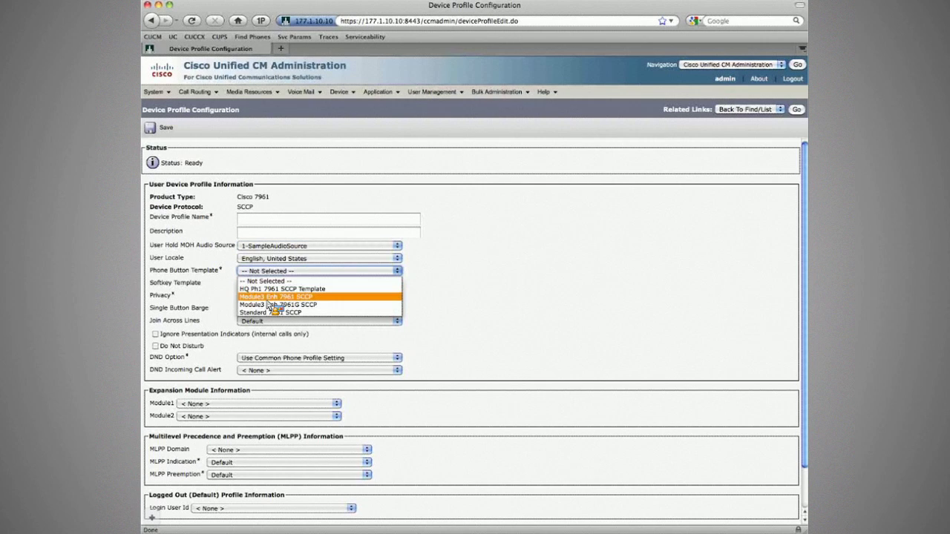
left_click(267, 297)
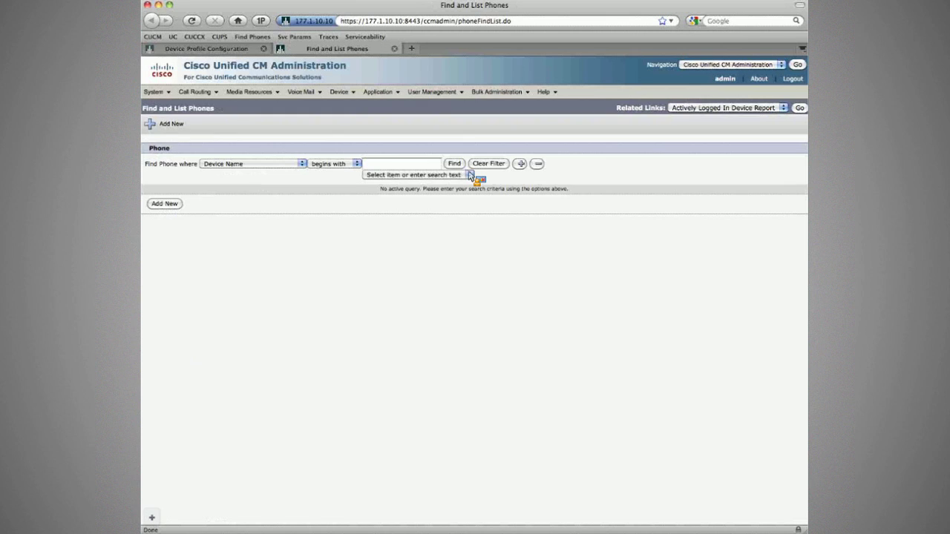
Step: List all phones, open Branch1 Phone1 (SEP001B5452BAAE), then return to the device profile tab
left_click(454, 163)
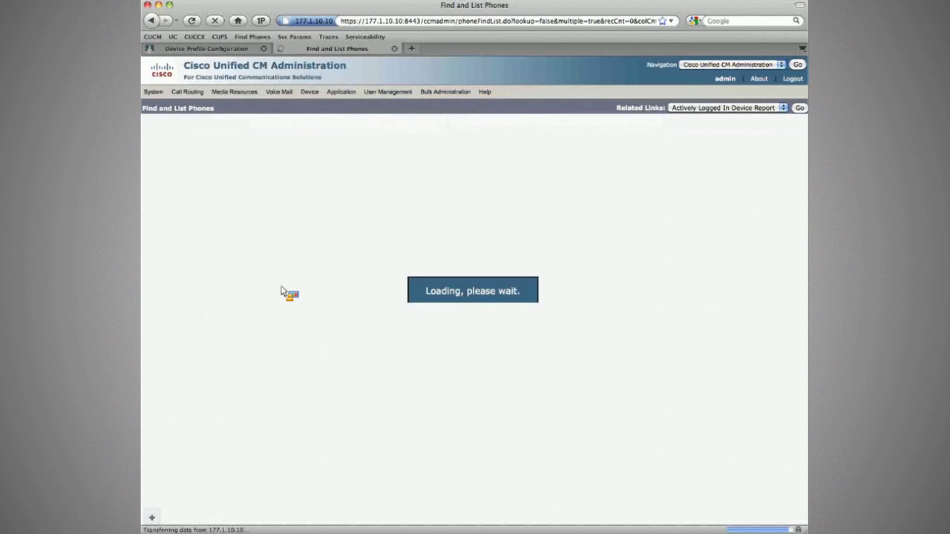
left_click(248, 265)
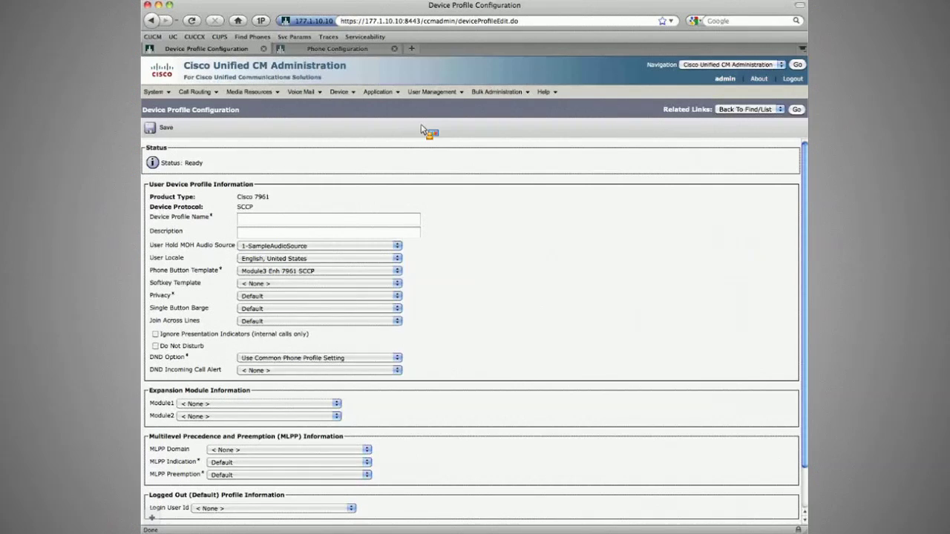
left_click(797, 111)
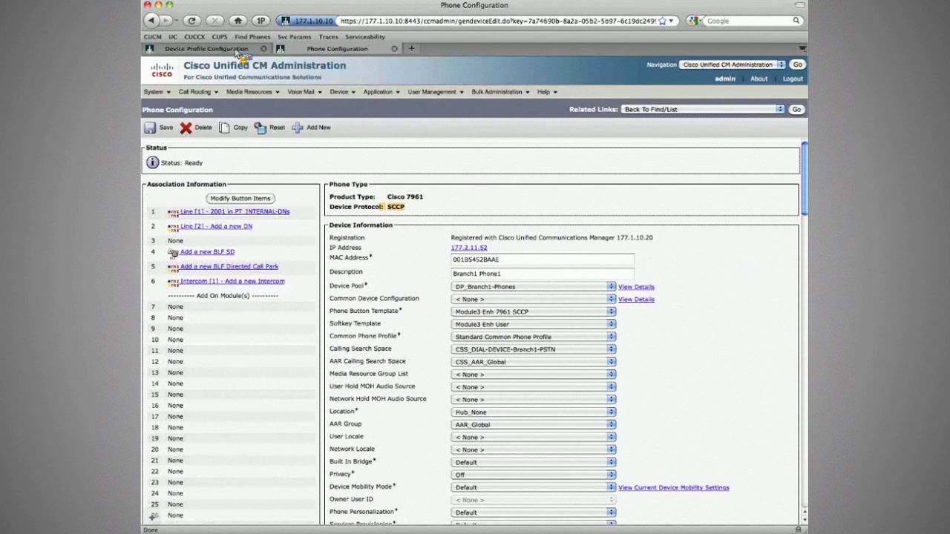
Step: Name the profile UDP_ plus the user's name, with 1-SampleAudioSource hold music and English, United States locale
left_click(237, 54)
left_click(271, 246)
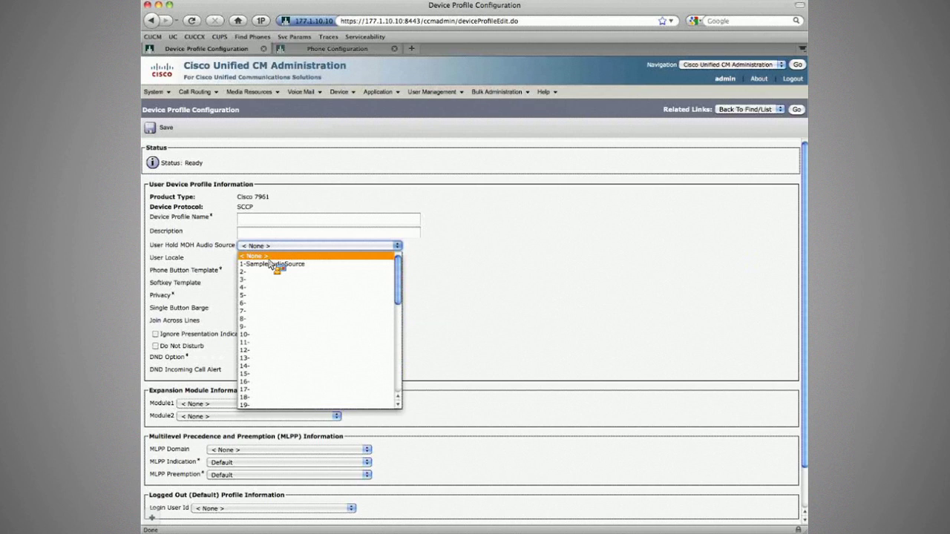
left_click(266, 219)
type("UDP_")
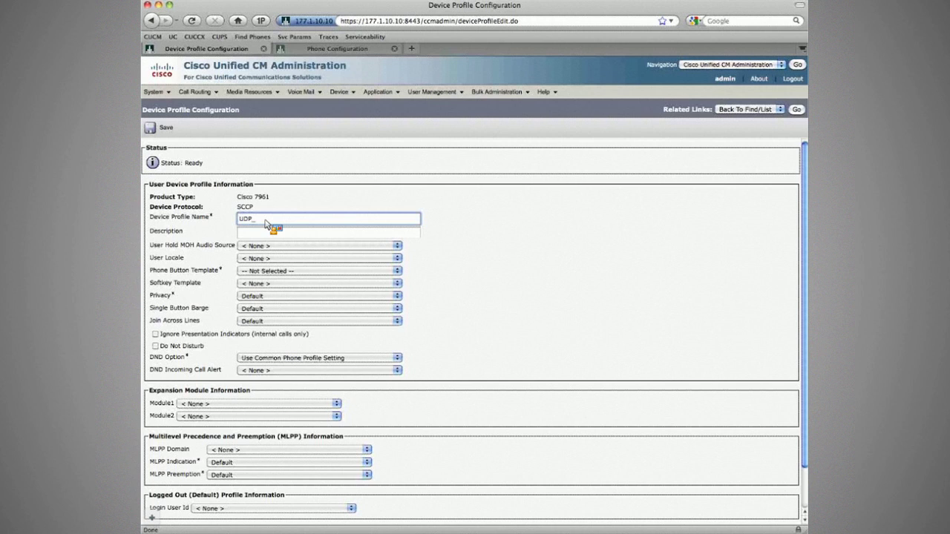
type("Eloise")
type("Hawking")
left_click(319, 245)
left_click(275, 265)
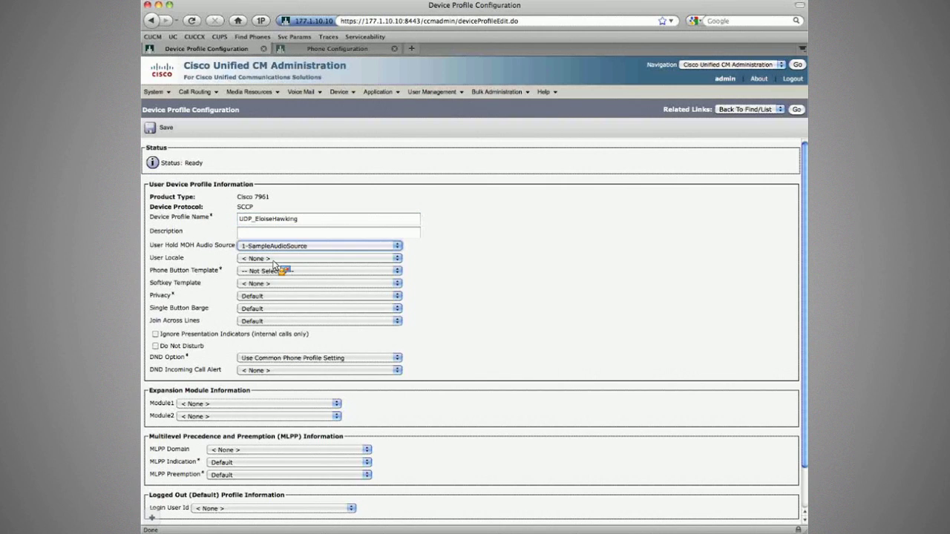
left_click(274, 260)
left_click(279, 284)
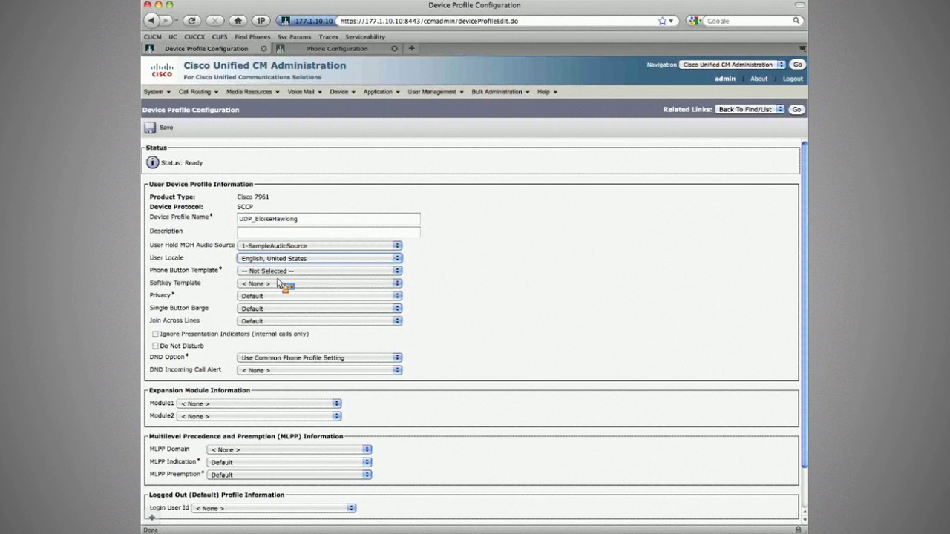
Step: After checking the phone's settings, set Privacy to Off and save the device profile
key("ctrl+Tab")
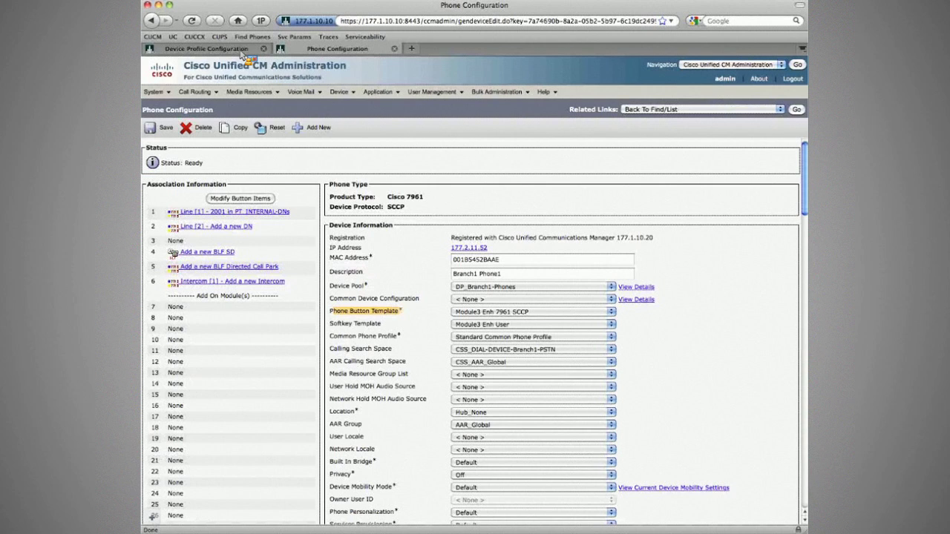
left_click(243, 50)
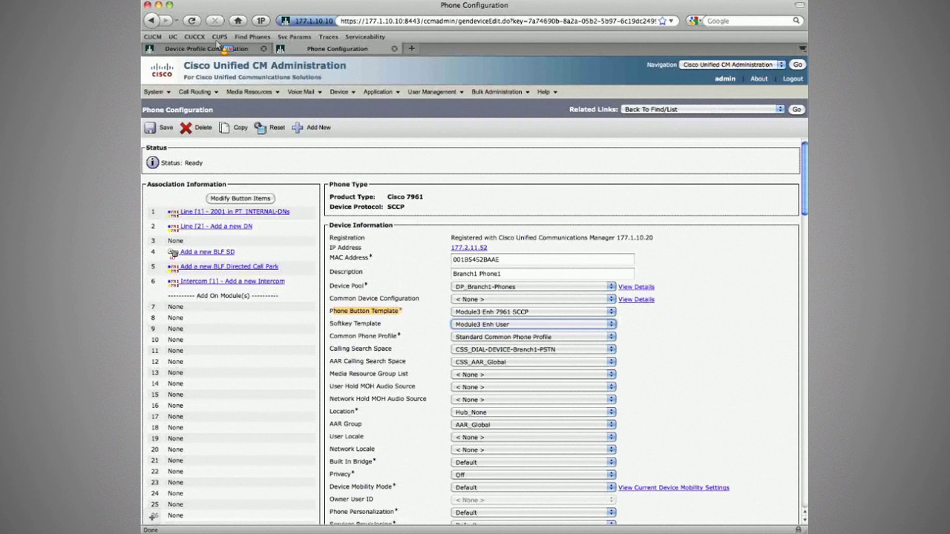
left_click(219, 48)
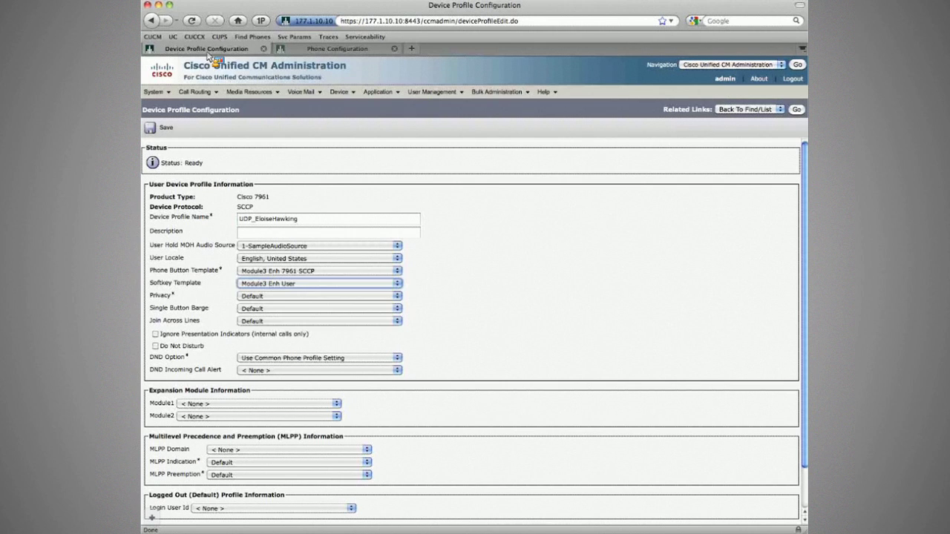
left_click(261, 296)
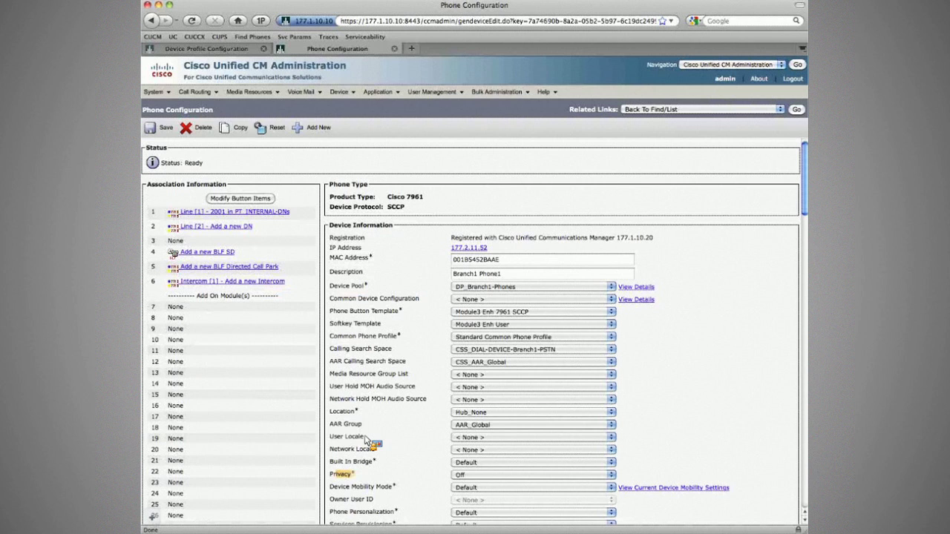
scroll(365, 441, "down", 3)
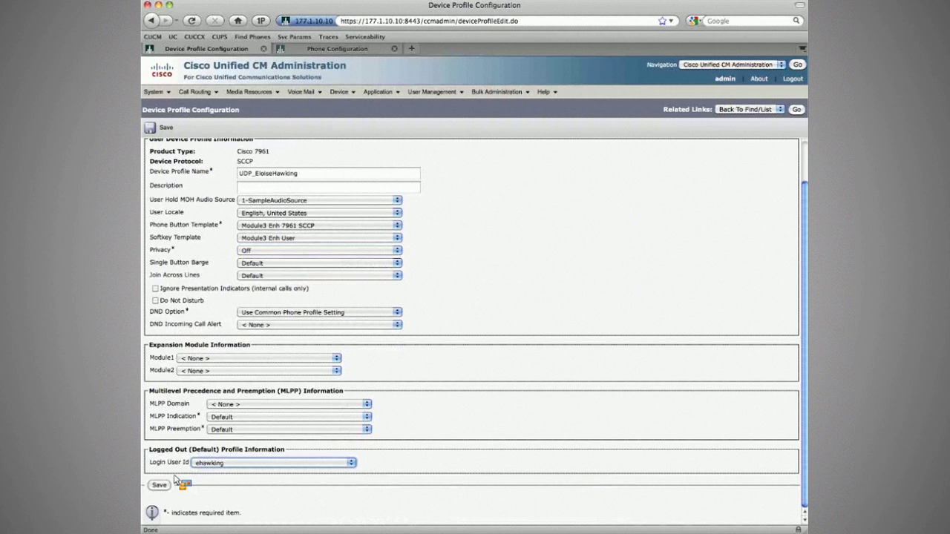
left_click(160, 486)
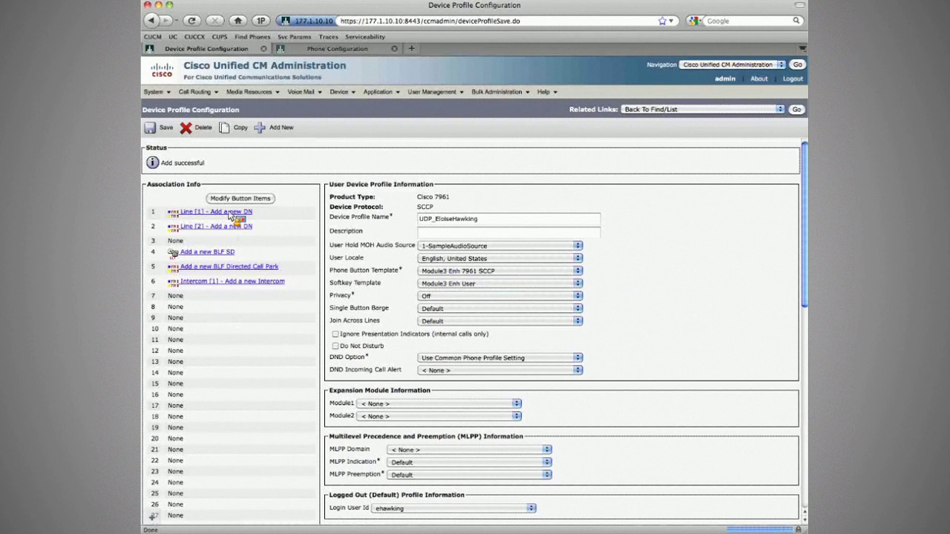
Step: Give line 1 directory number 2001 in PT_INTERNAL-DNs and select the user device profile
left_click(230, 212)
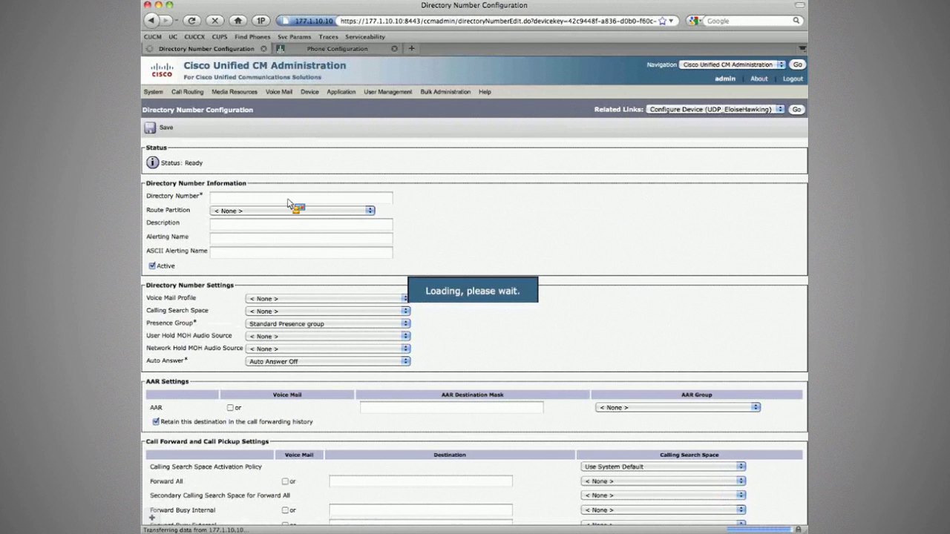
type("2001")
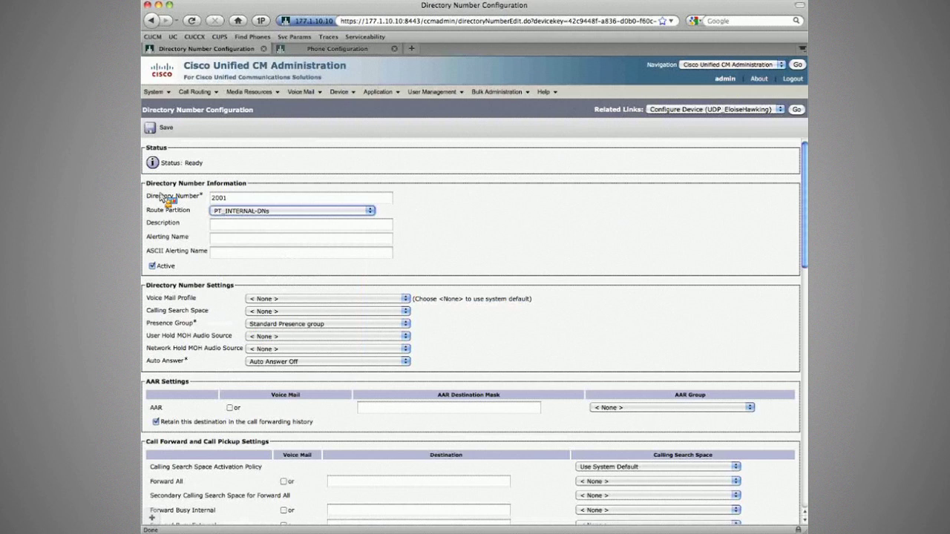
left_click(230, 177)
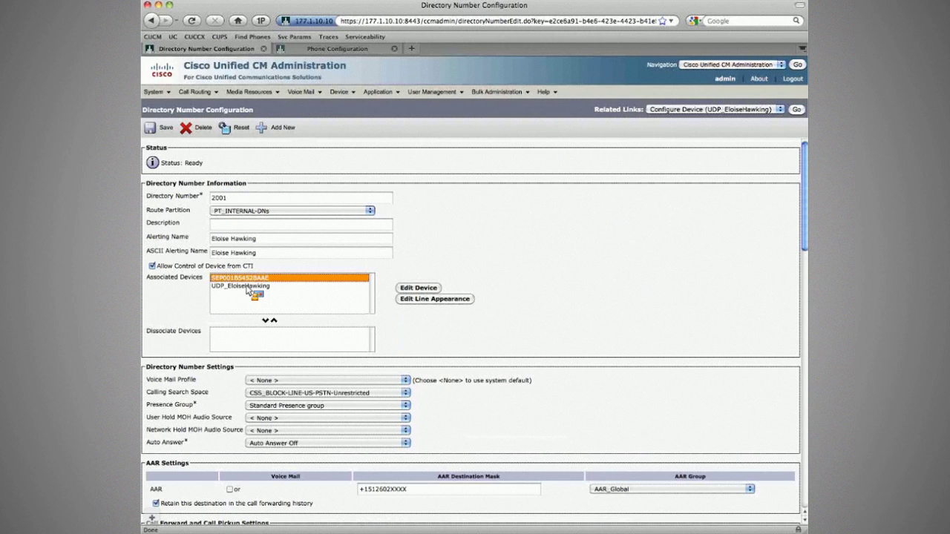
left_click(248, 287)
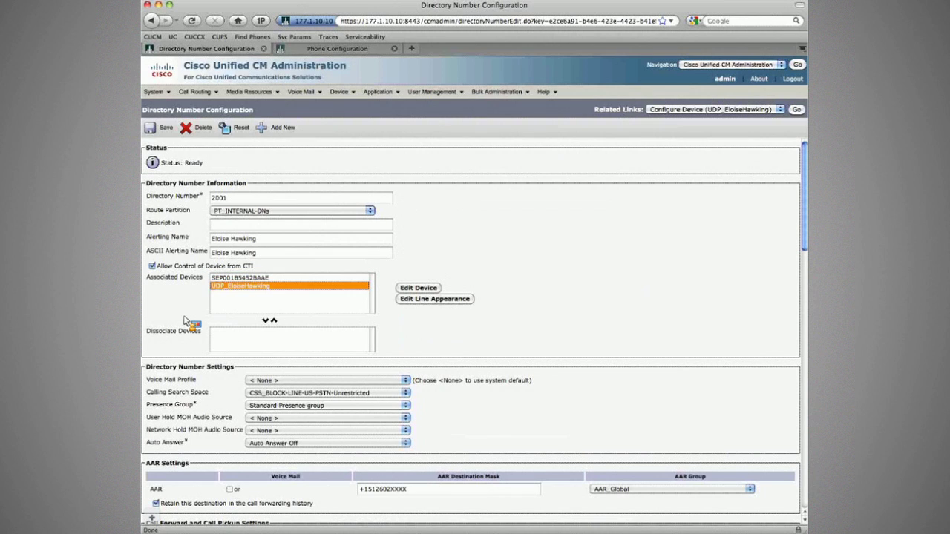
Step: Mark the line settings, including the phone-active ring setting, to update shared devices
scroll(186, 320, "down", 10)
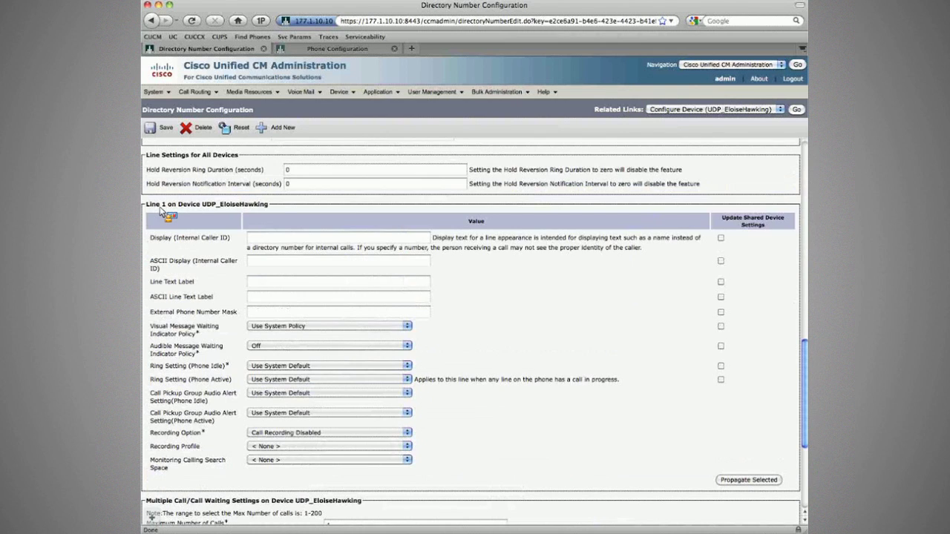
left_click_drag(159, 211, 272, 210)
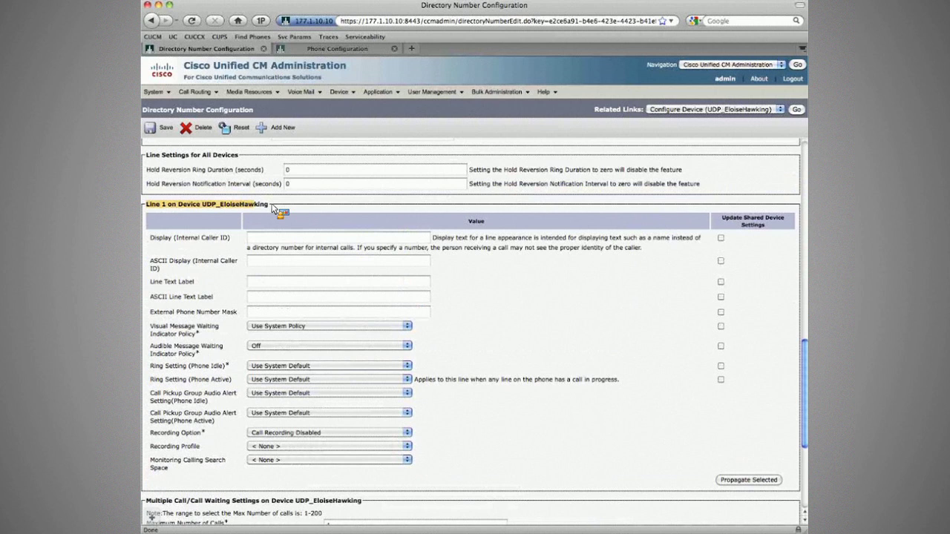
left_click_drag(272, 210, 216, 297)
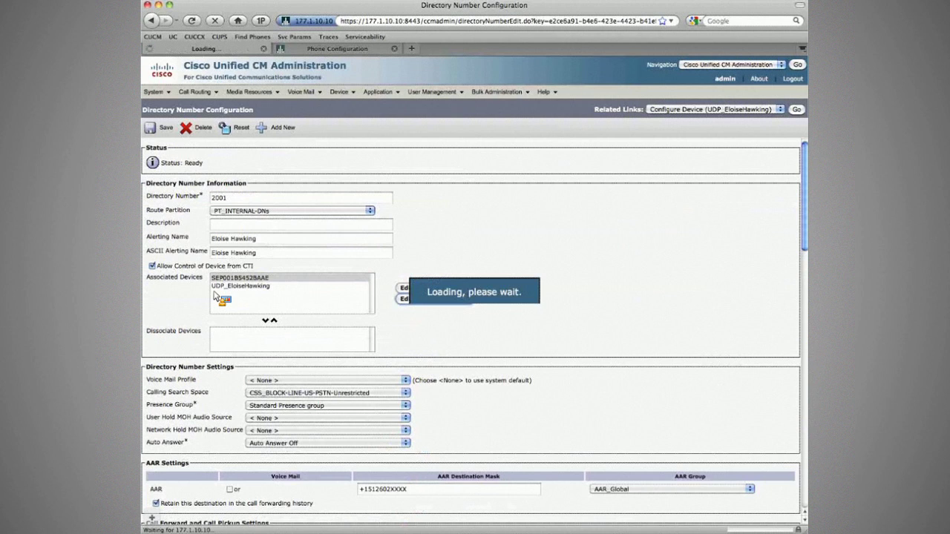
left_click_drag(215, 297, 196, 295)
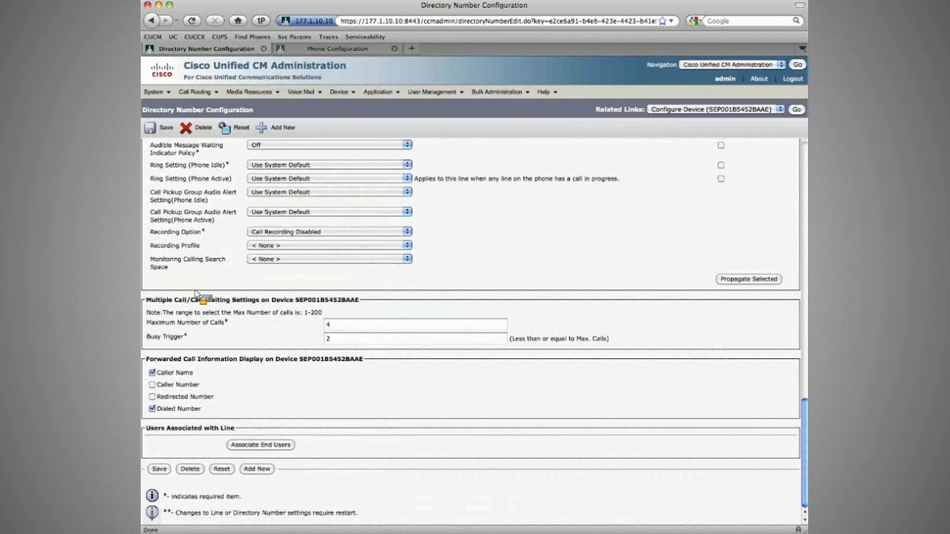
left_click_drag(197, 295, 720, 312)
scroll(720, 311, "up", 5)
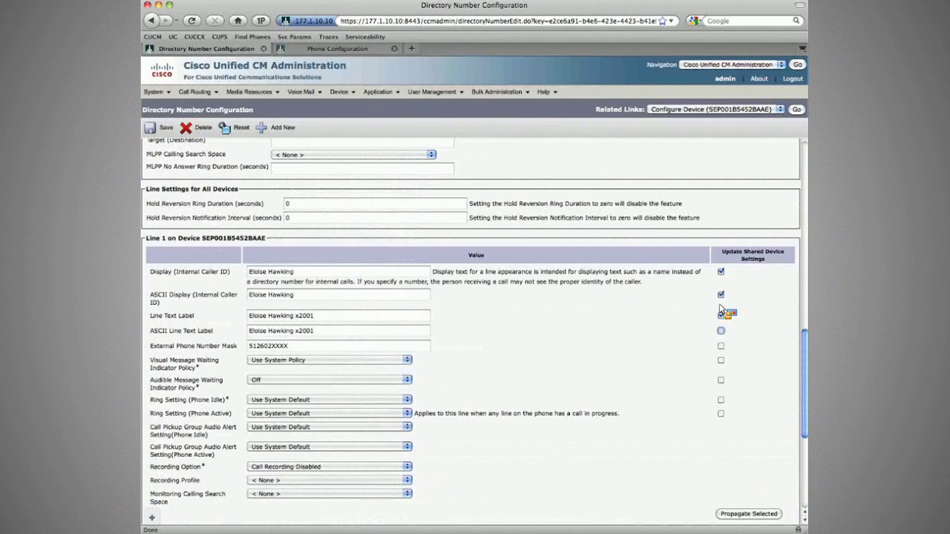
left_click_drag(719, 307, 721, 420)
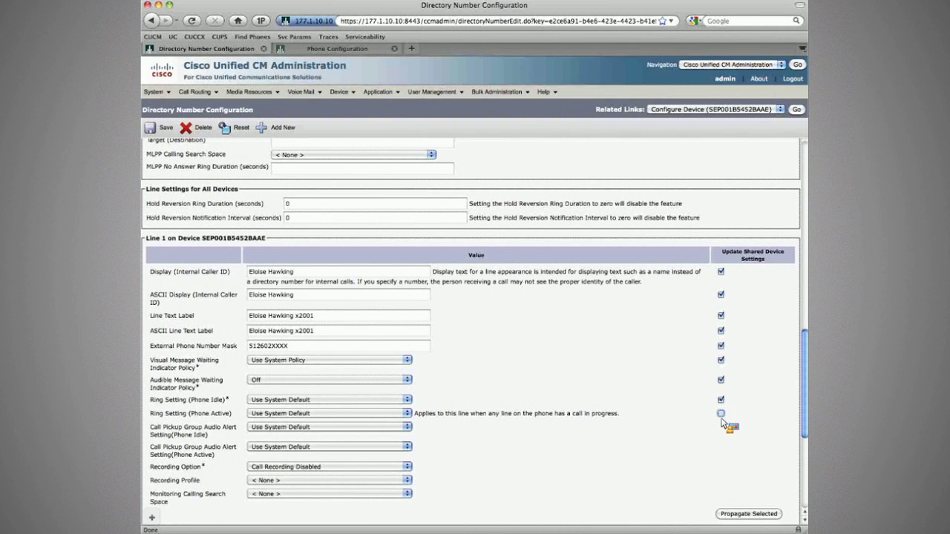
left_click_drag(722, 421, 694, 499)
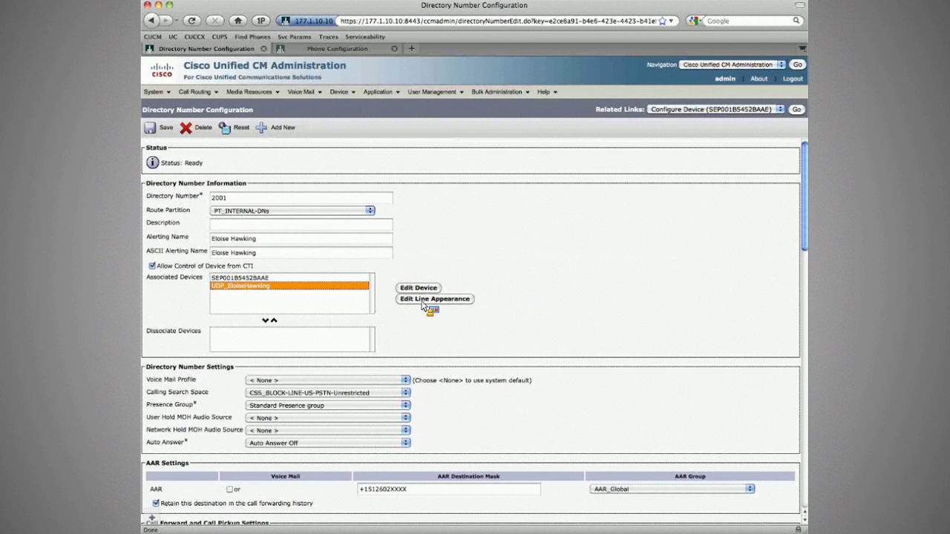
Step: Show line 2001's settings as they apply to the user's device profile
left_click(422, 300)
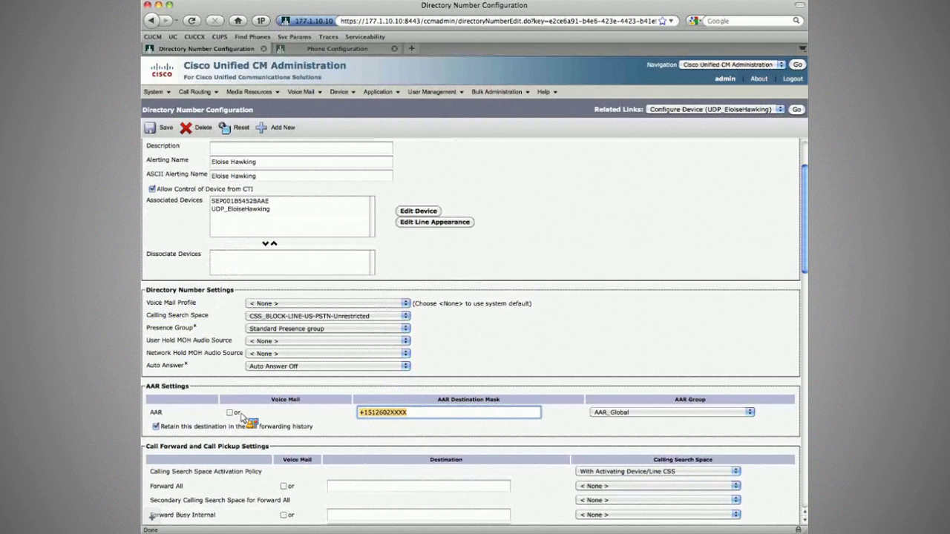
scroll(241, 418, "down", 10)
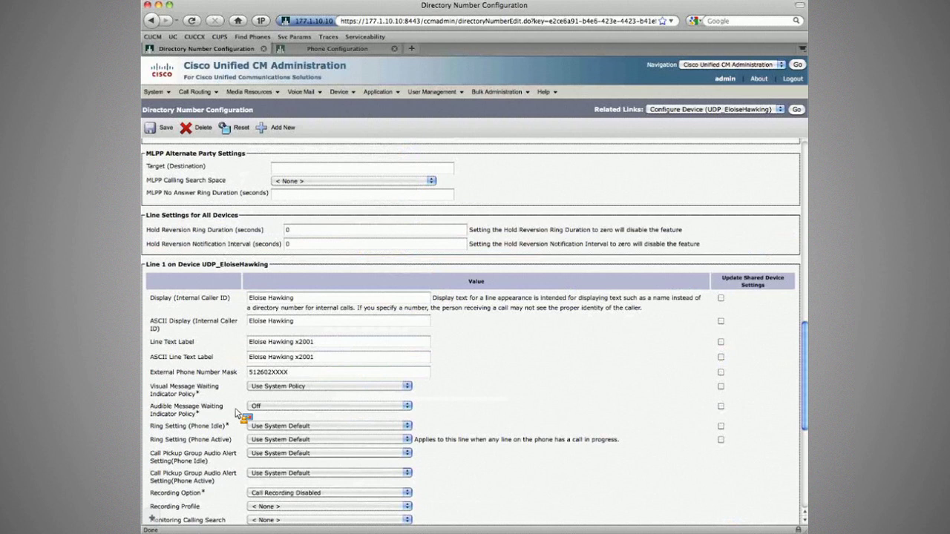
scroll(503, 305, "down", 3)
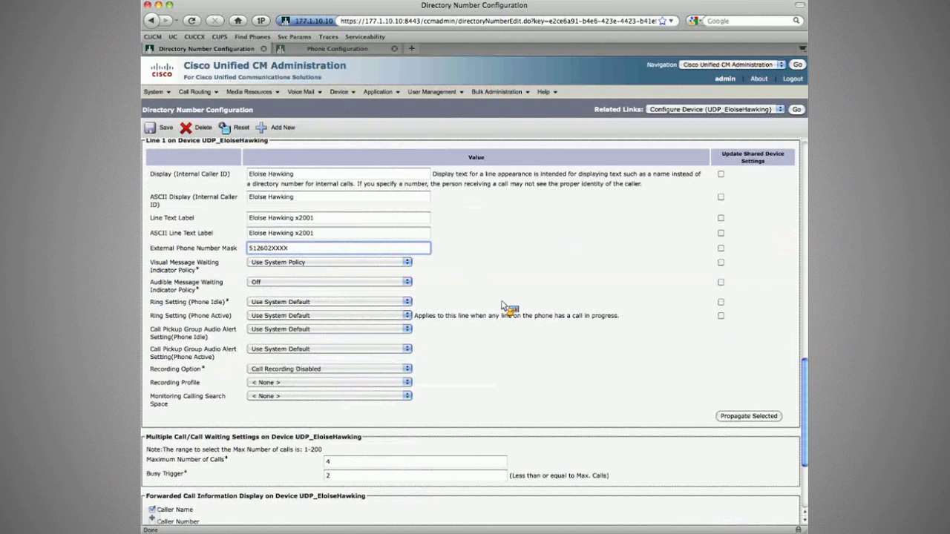
Step: Make the UDP profile the end user's default profile, save, and open a new browser tab
left_click(796, 110)
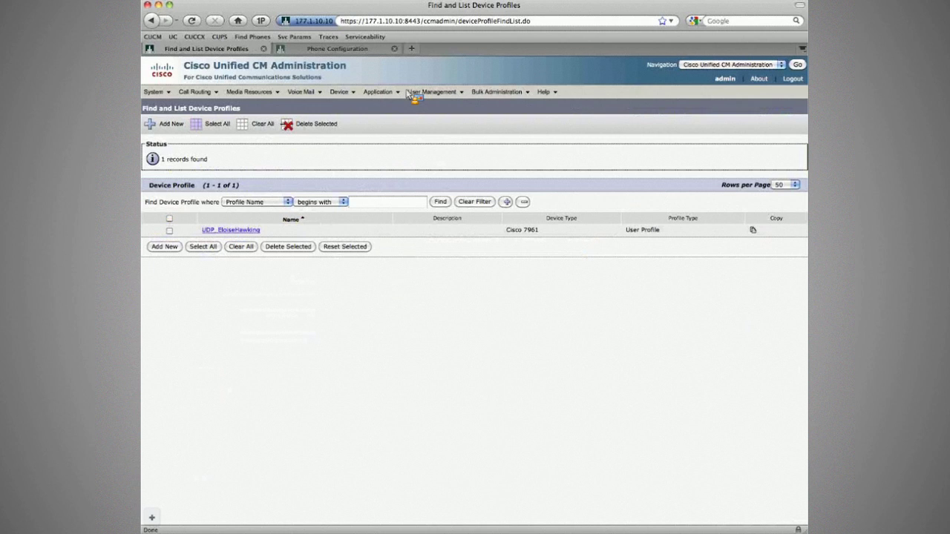
left_click(428, 146)
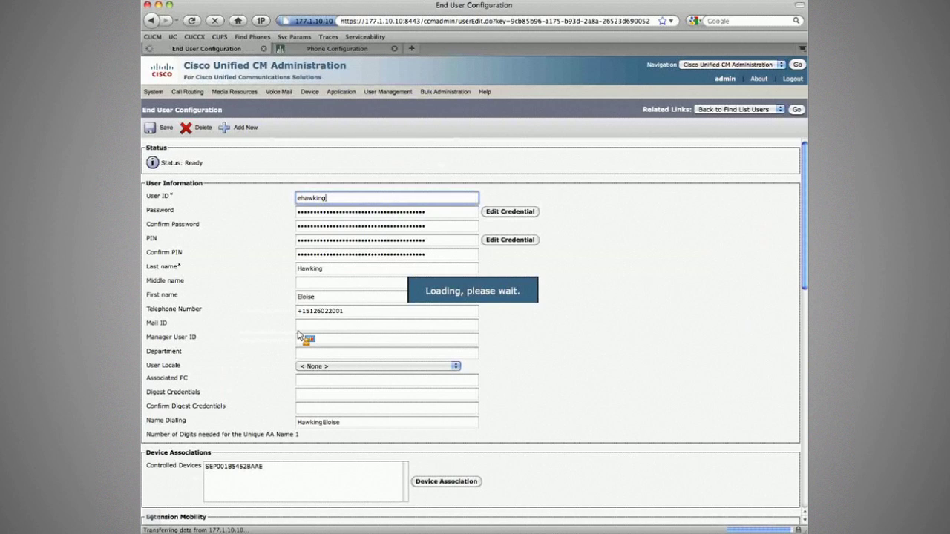
scroll(150, 400, "down", 5)
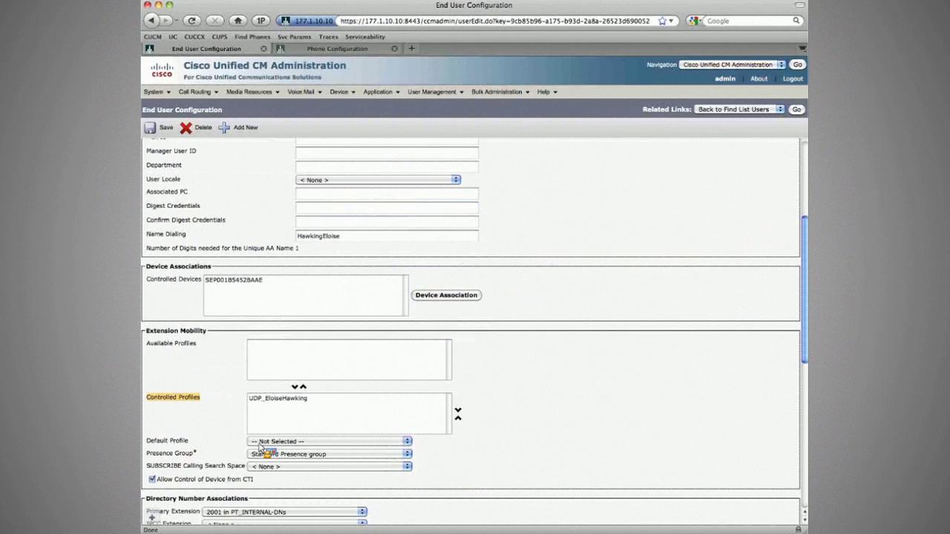
left_click(164, 128)
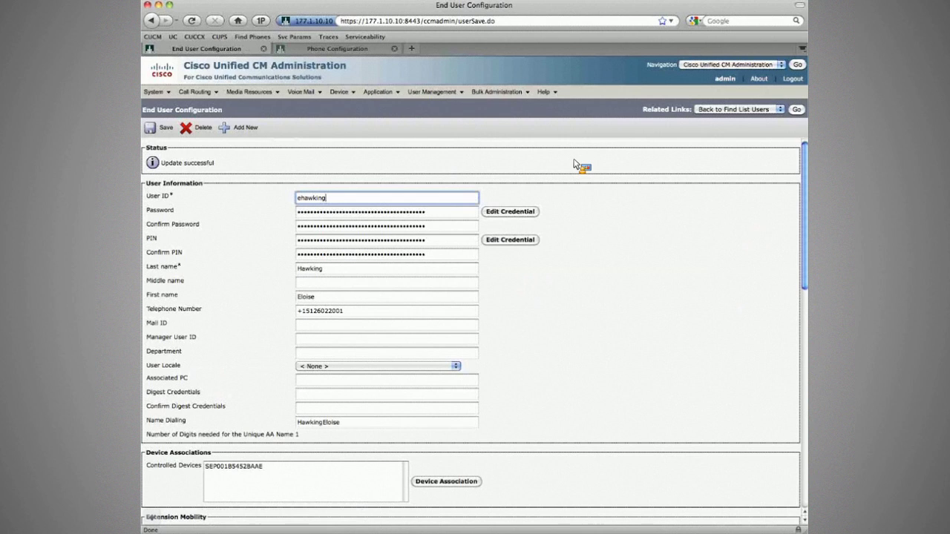
key("super+t")
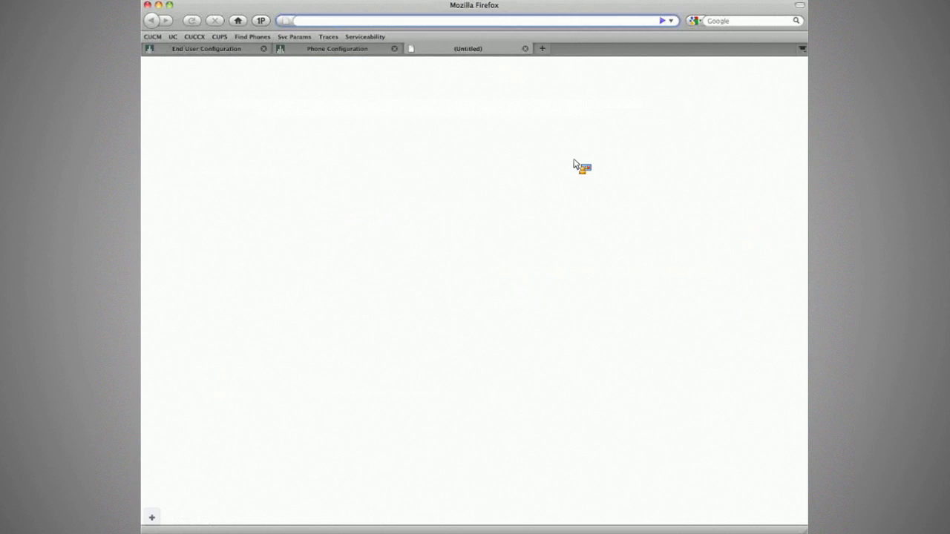
Step: Browse cisco.com's CallManager support pages to the Features and Services Guide, Release 7.0(1)
type("cisco.com")
key("Return")
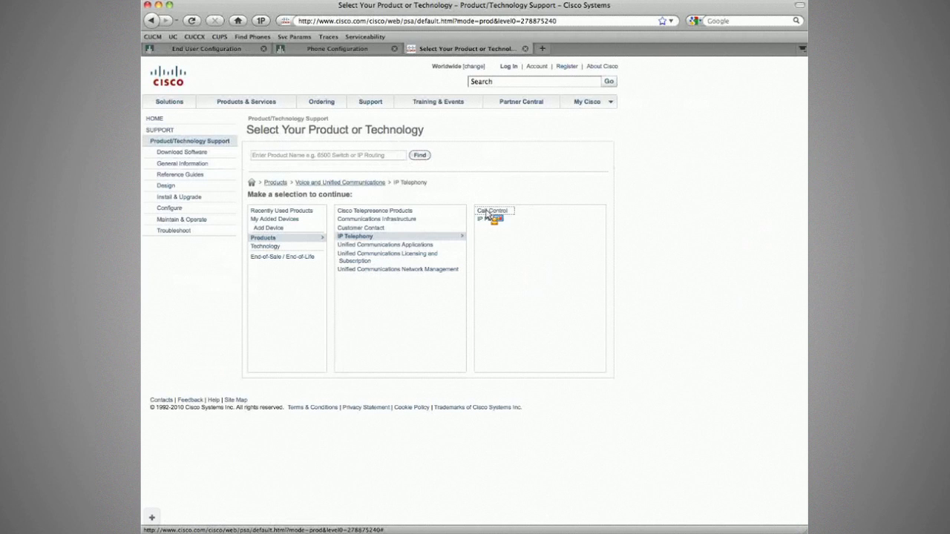
left_click(487, 213)
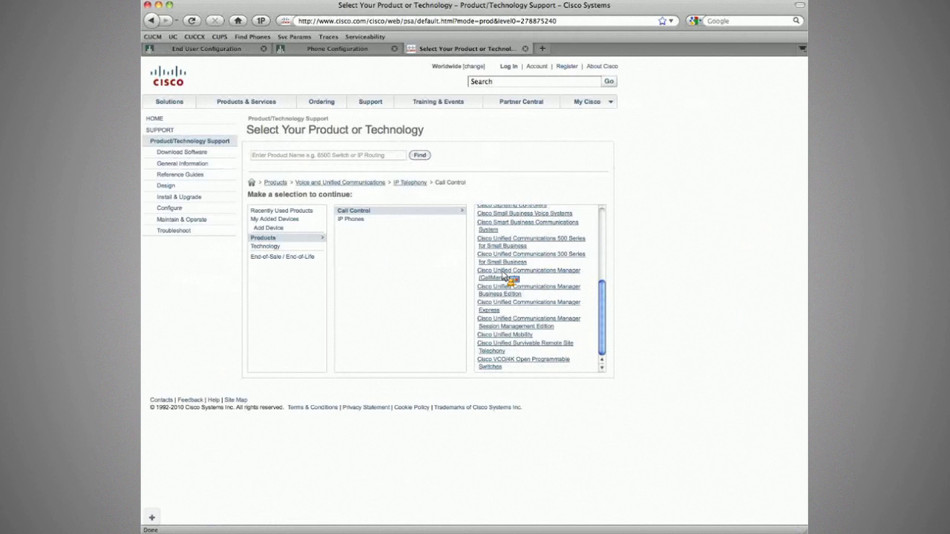
left_click(505, 276)
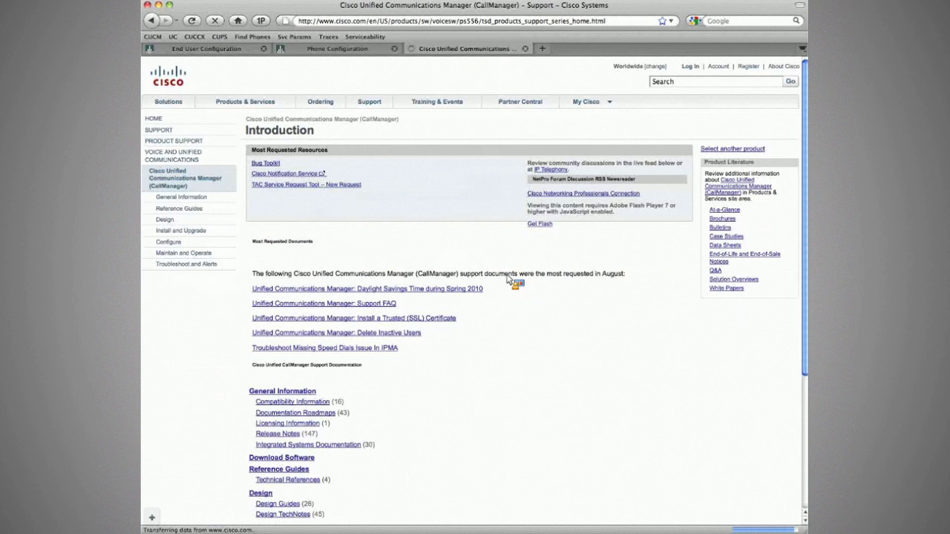
scroll(286, 370, "down", 5)
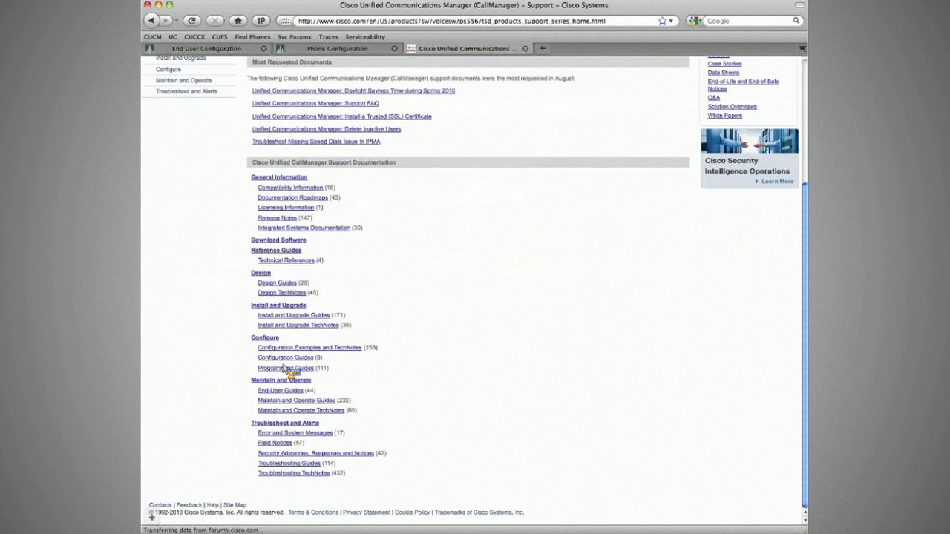
left_click(290, 401)
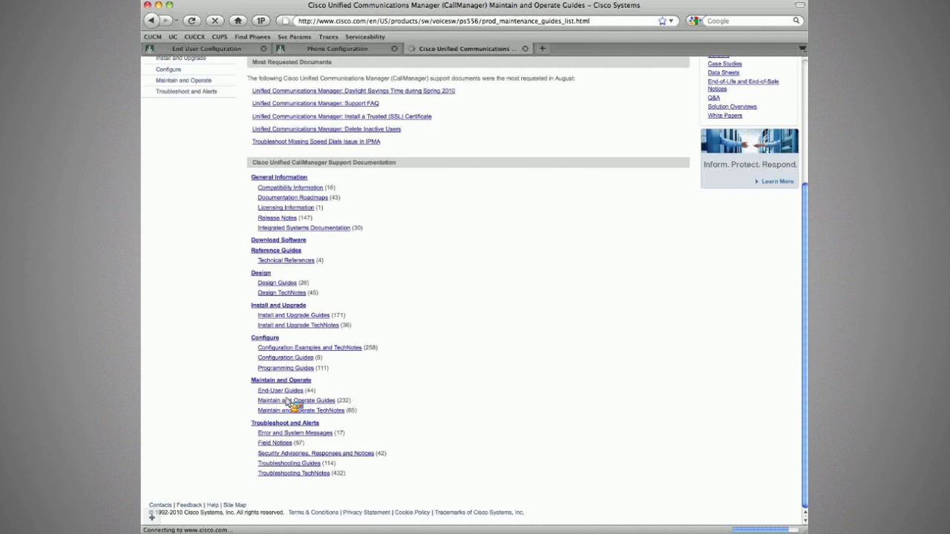
scroll(342, 445, "down", 10)
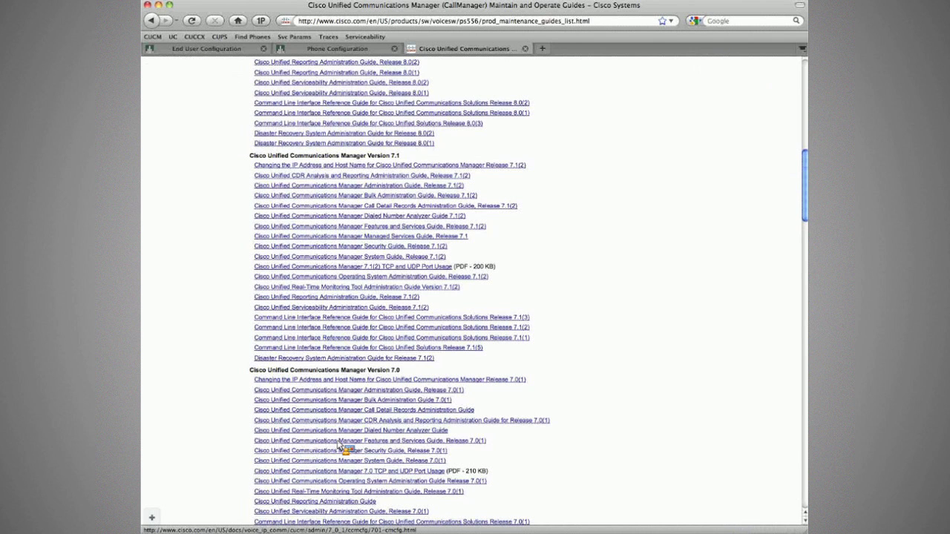
left_click(341, 441)
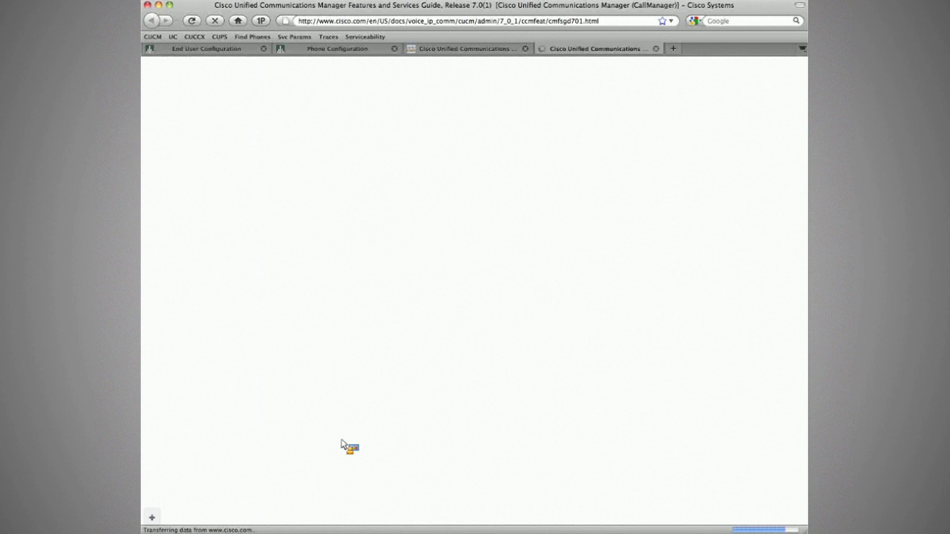
Step: In the Extension Mobility chapter's adding-the-service section, select the example URL and bring up IP Phone Services
left_click(192, 214)
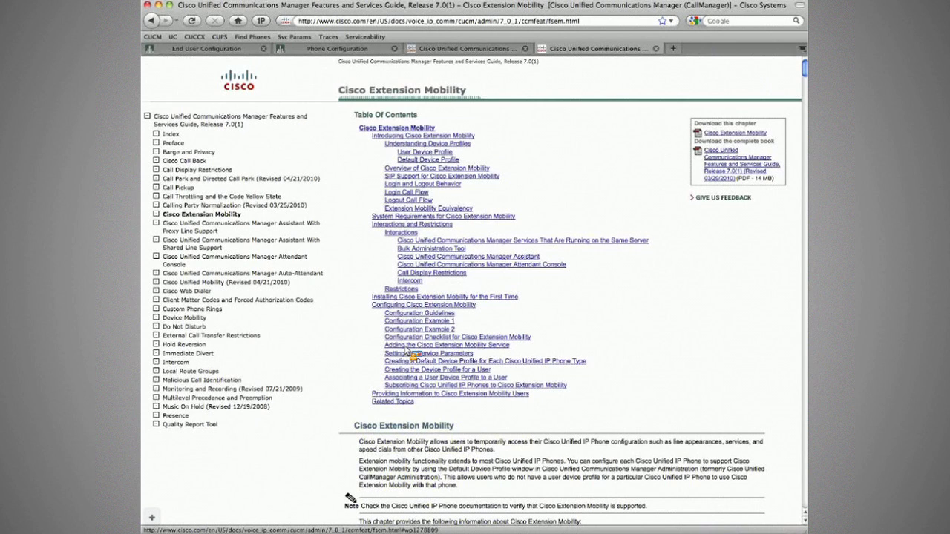
left_click(398, 346)
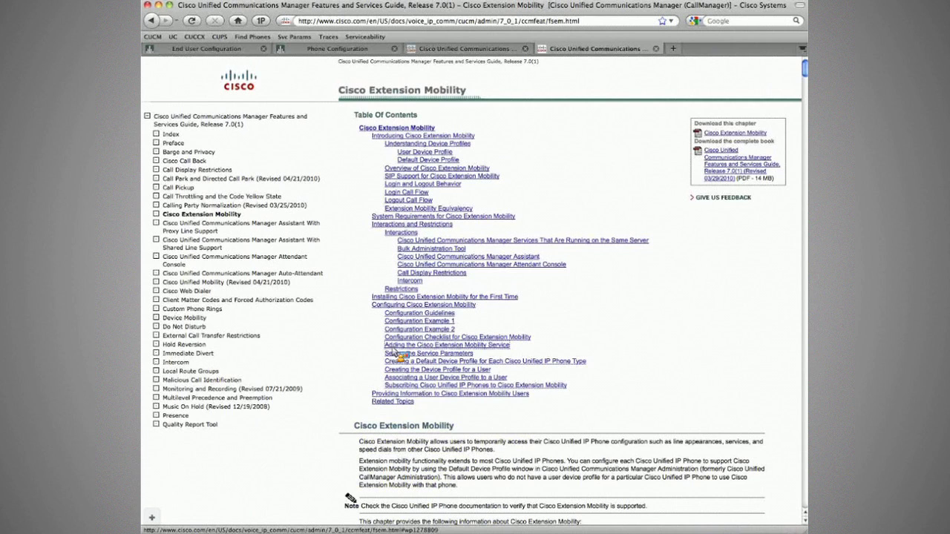
left_click(394, 346)
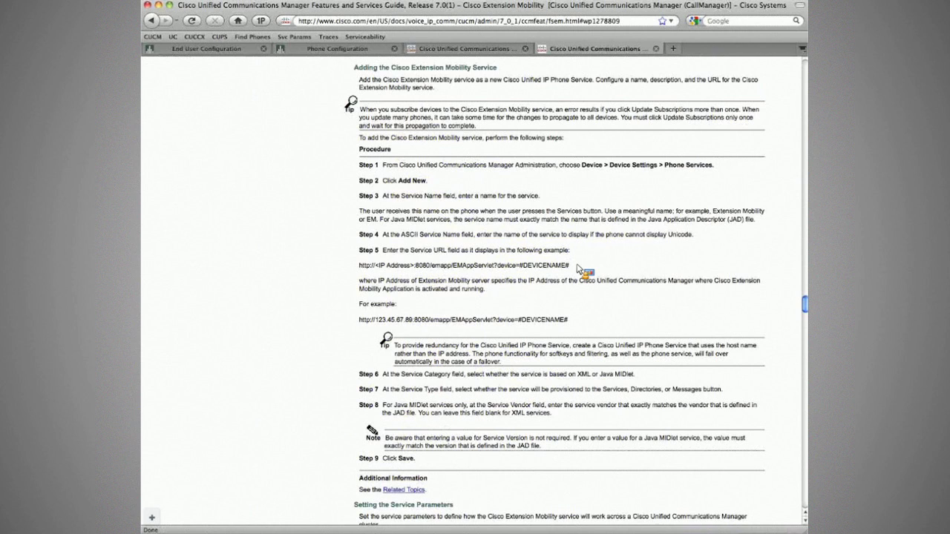
left_click_drag(578, 268, 358, 267)
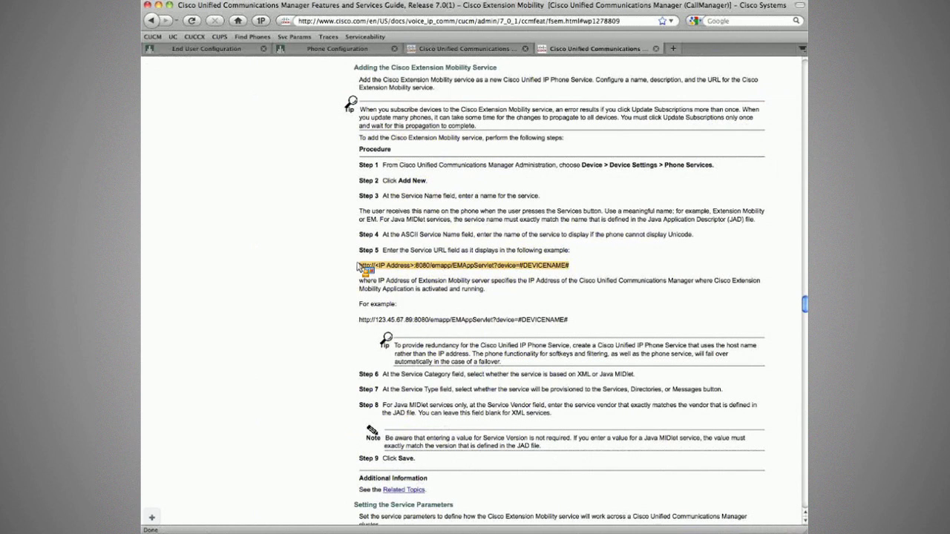
left_click_drag(358, 266, 334, 231)
left_click_drag(334, 231, 302, 72)
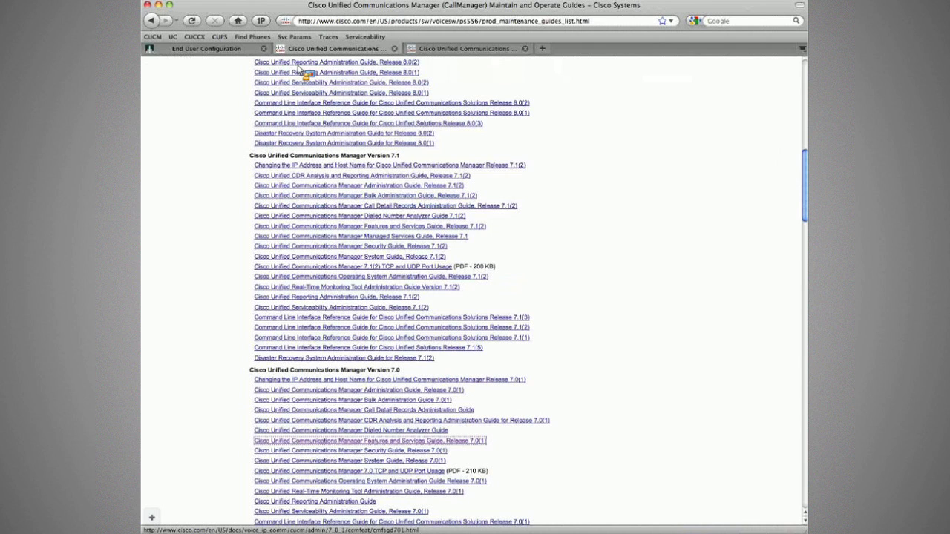
left_click_drag(299, 67, 354, 172)
left_click_drag(354, 176, 332, 228)
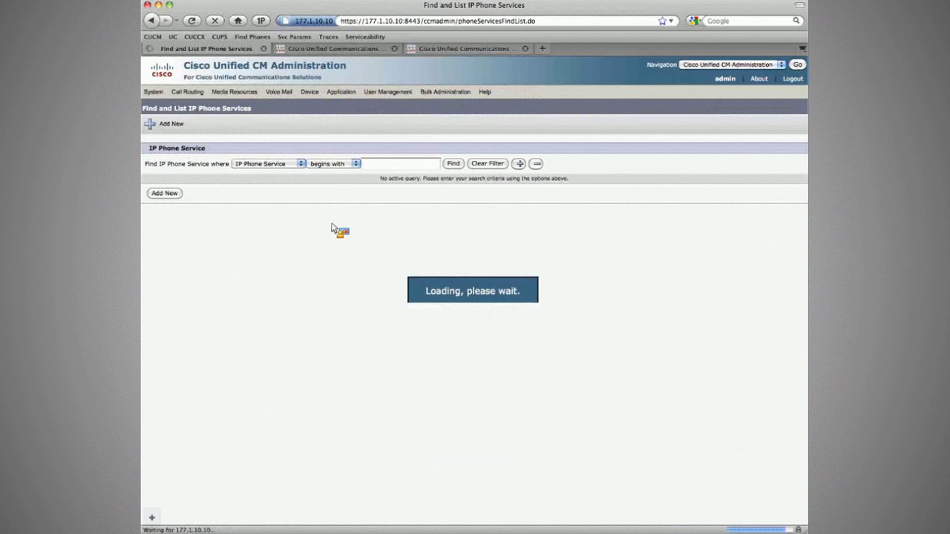
Step: Name the service 'Extension Mobility' and paste the EMAppServlet URL with server 177.1.10.10
left_click_drag(332, 227, 248, 282)
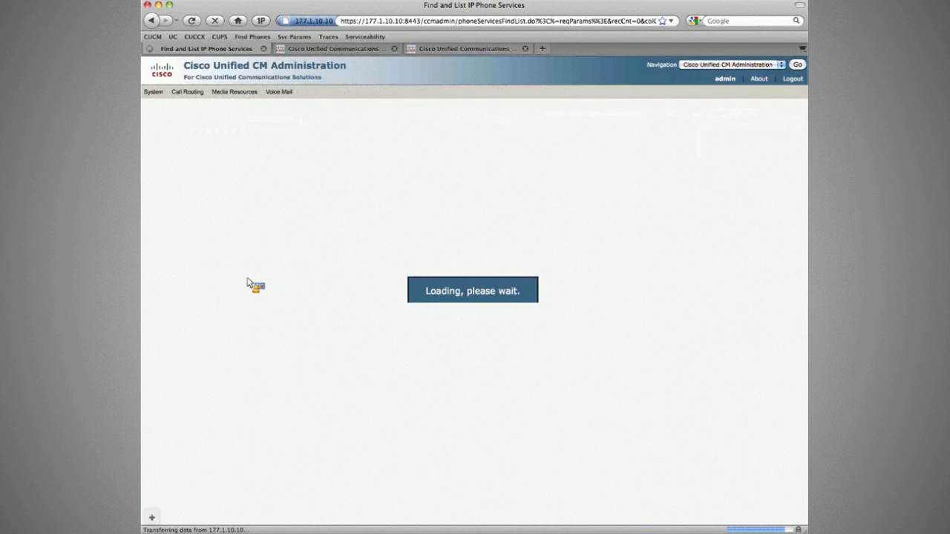
left_click_drag(247, 283, 170, 136)
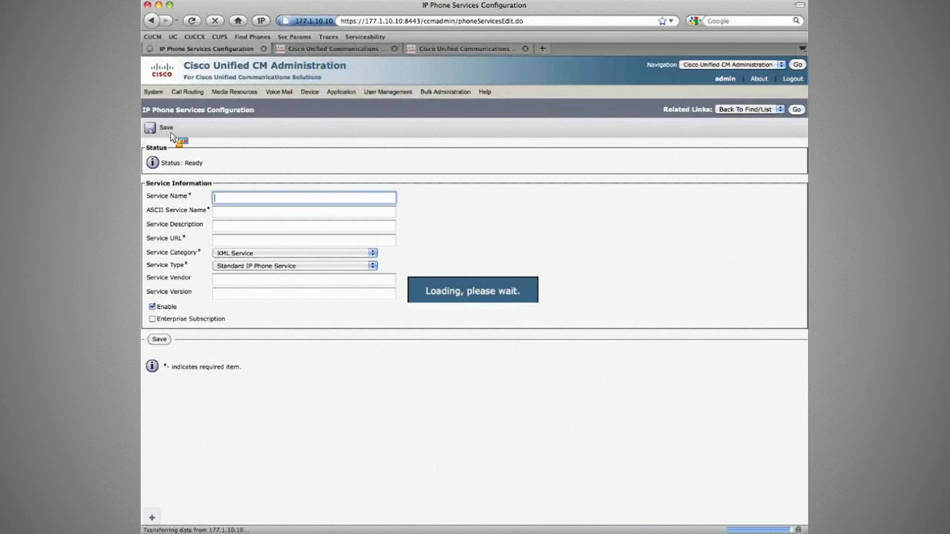
type("Extensi")
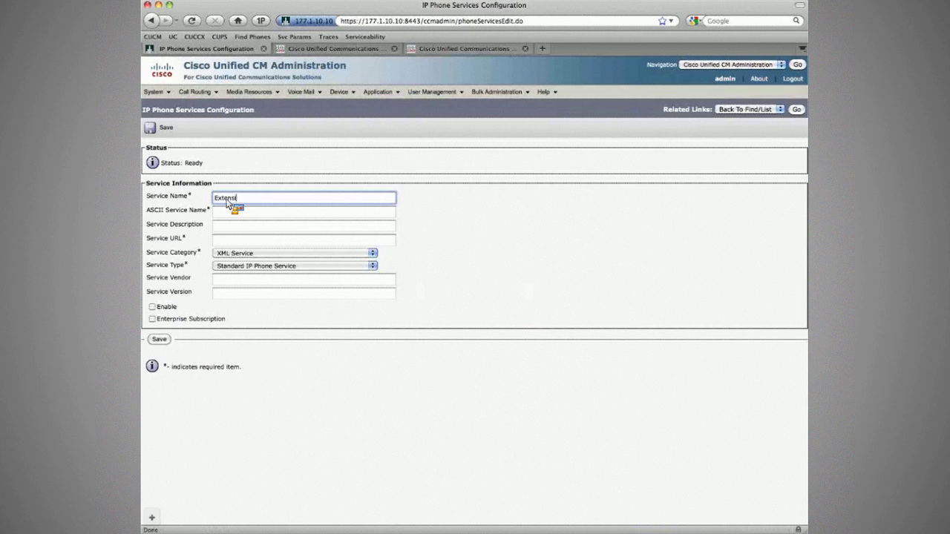
type("on Mobility")
key("Tab")
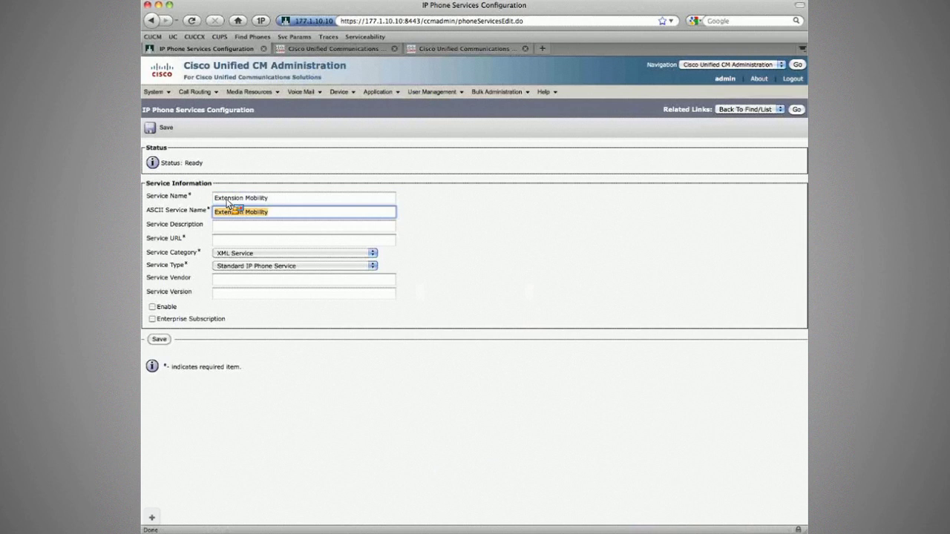
key("Tab")
key("Tab")
key("super+v")
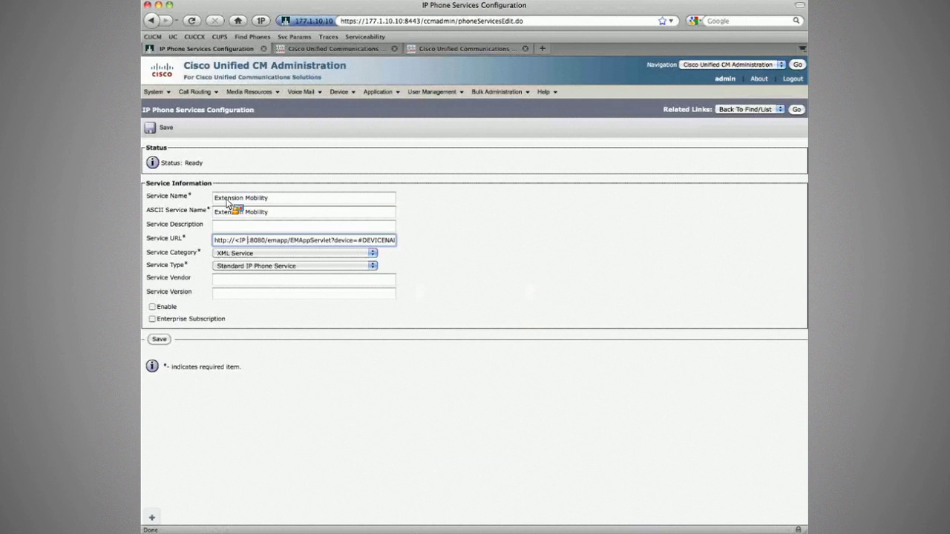
key("BackSpace")
key("BackSpace")
key("BackSpace")
key("BackSpace")
type("177")
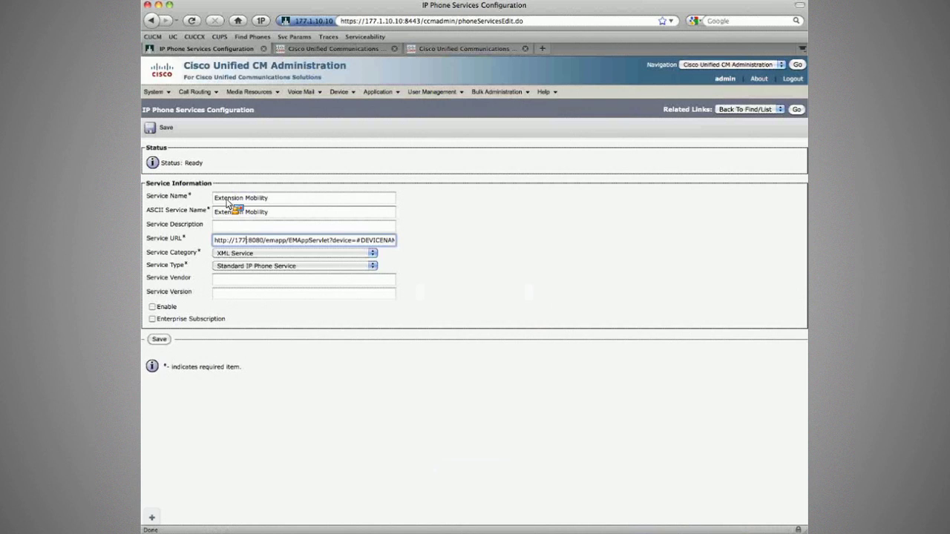
type(".1.10.10")
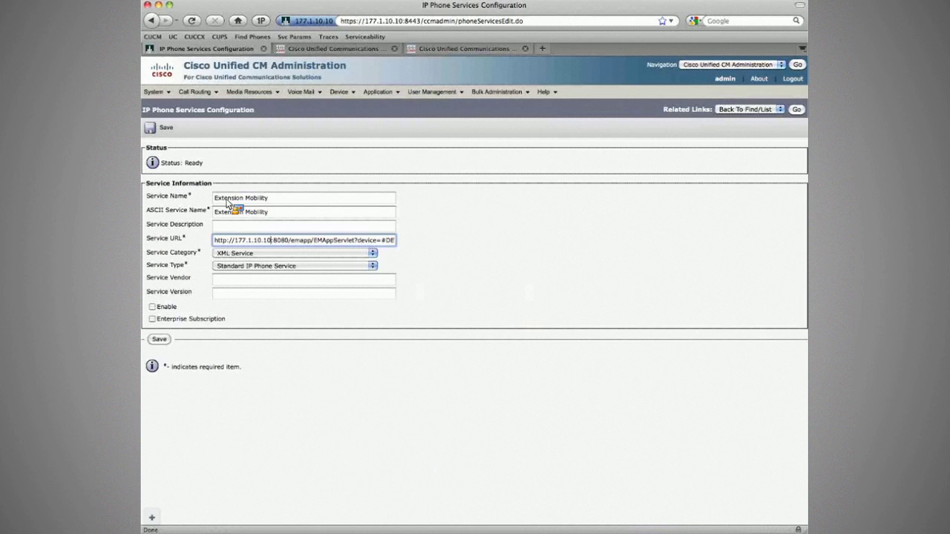
Step: Set the service category to XML Service and the type to Standard IP Phone Service, then tick Enable
left_click(225, 253)
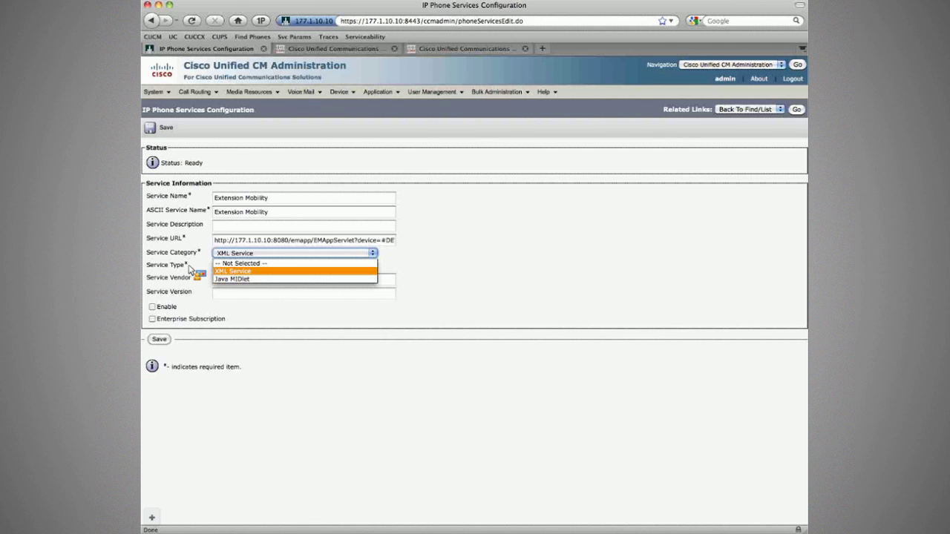
left_click(223, 266)
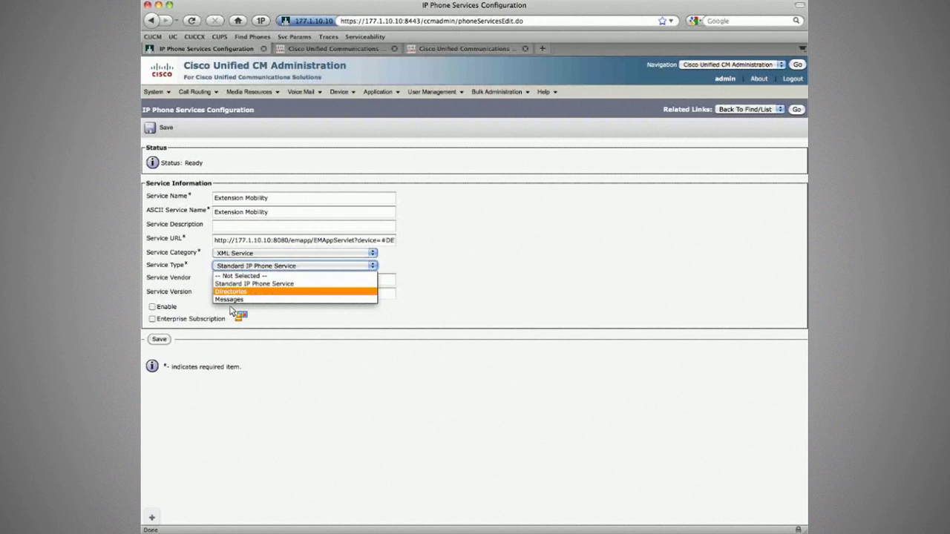
left_click(190, 287)
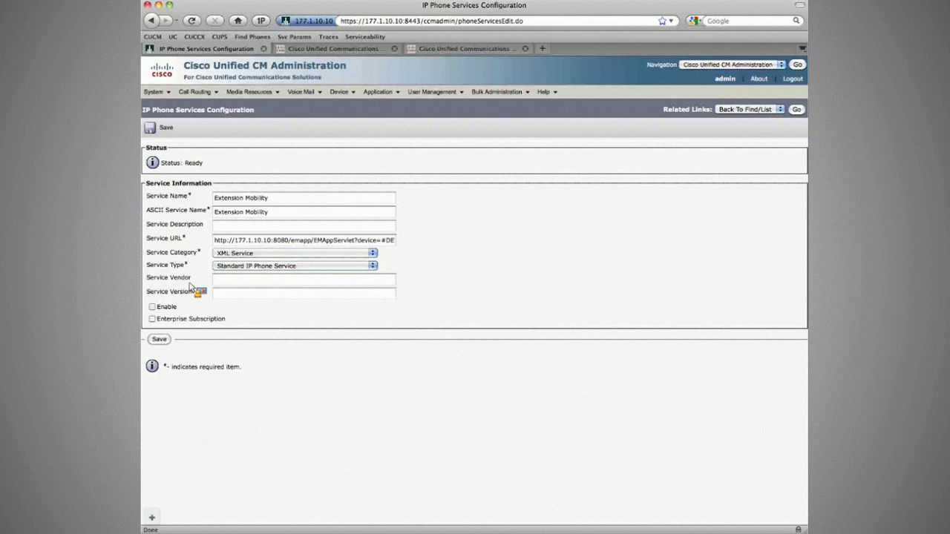
left_click(152, 307)
left_click_drag(165, 319, 238, 325)
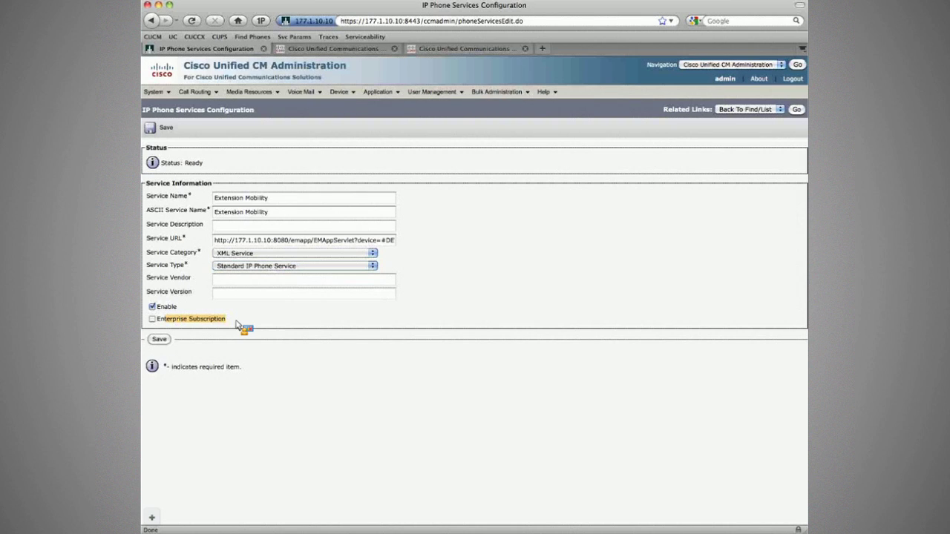
left_click_drag(237, 325, 157, 324)
left_click_drag(156, 325, 178, 267)
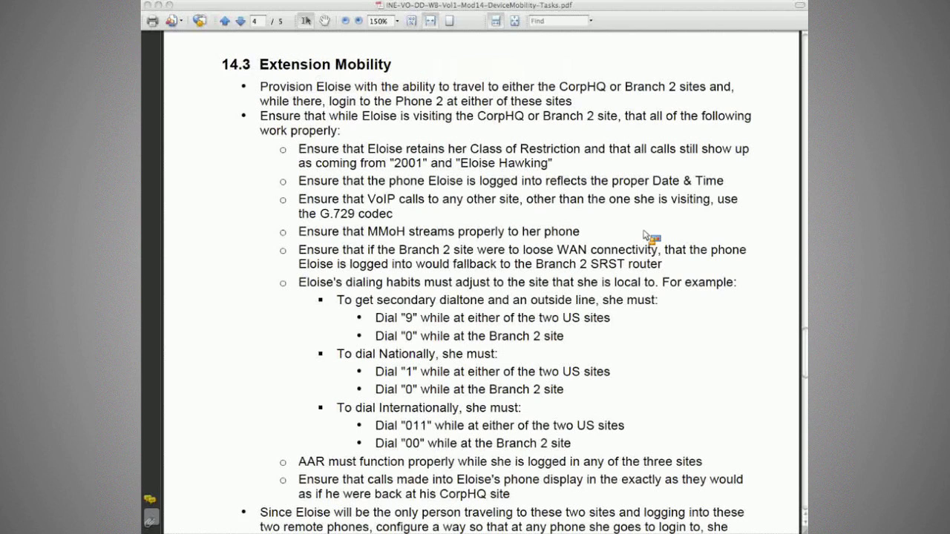
scroll(313, 199, "down", 5)
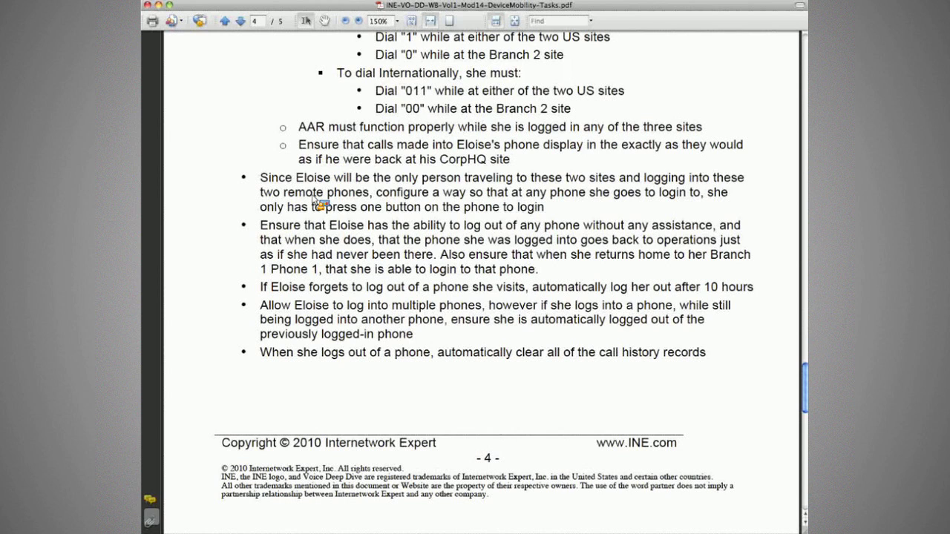
left_click_drag(260, 178, 599, 197)
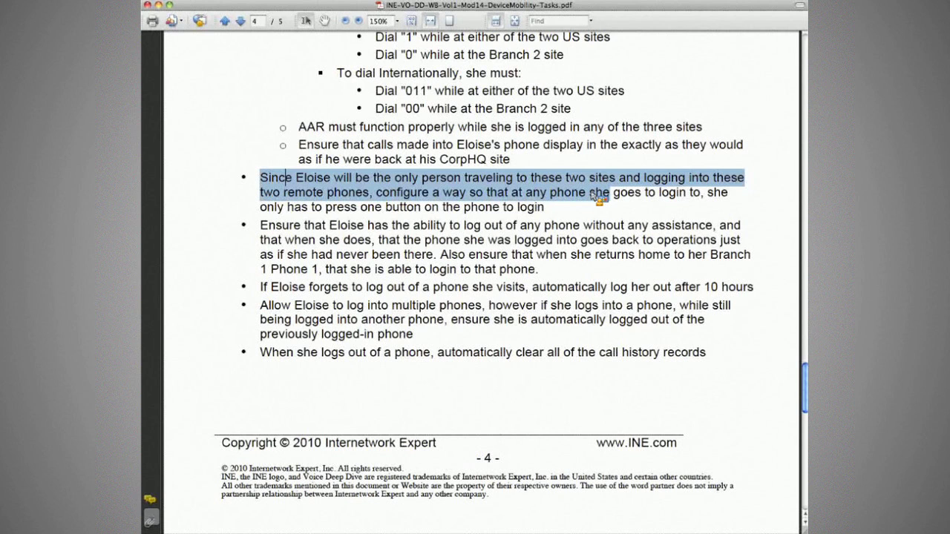
left_click_drag(598, 197, 550, 215)
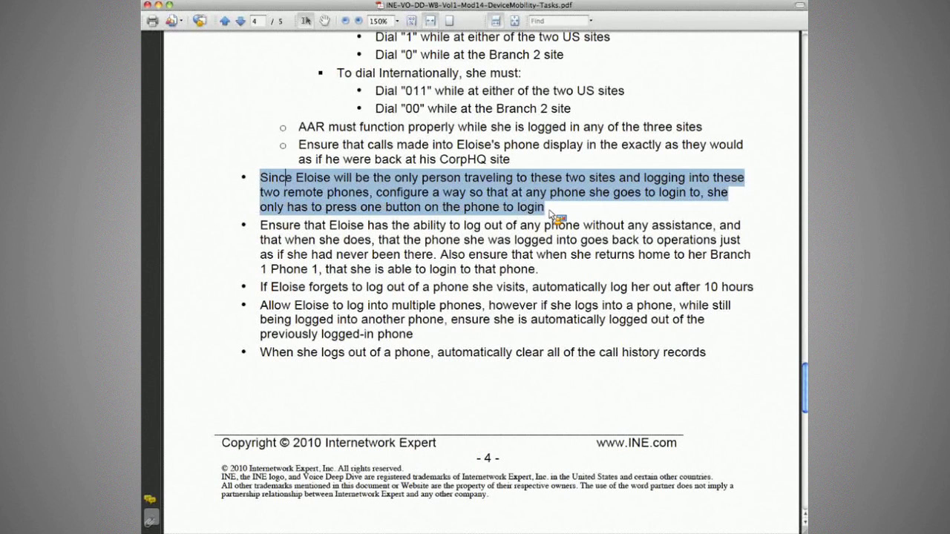
scroll(551, 214, "up", 1)
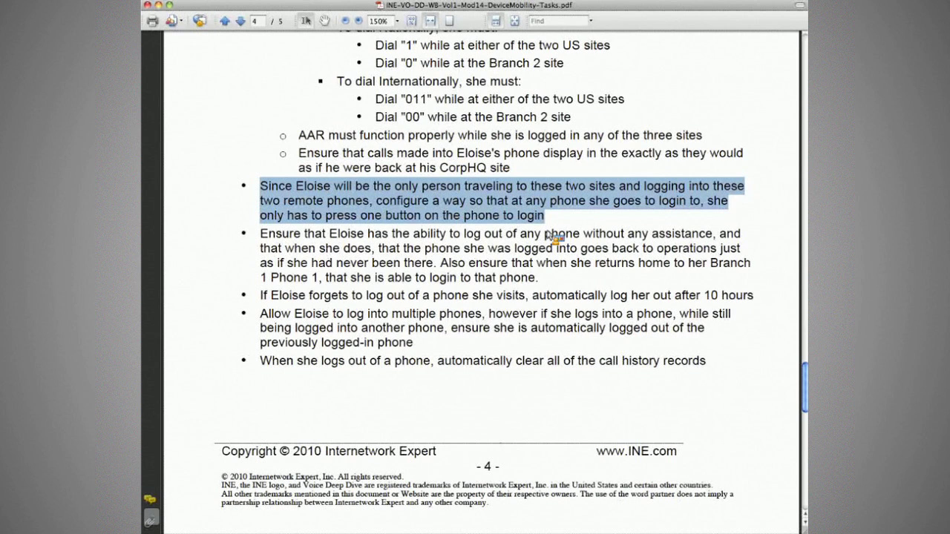
left_click(593, 221)
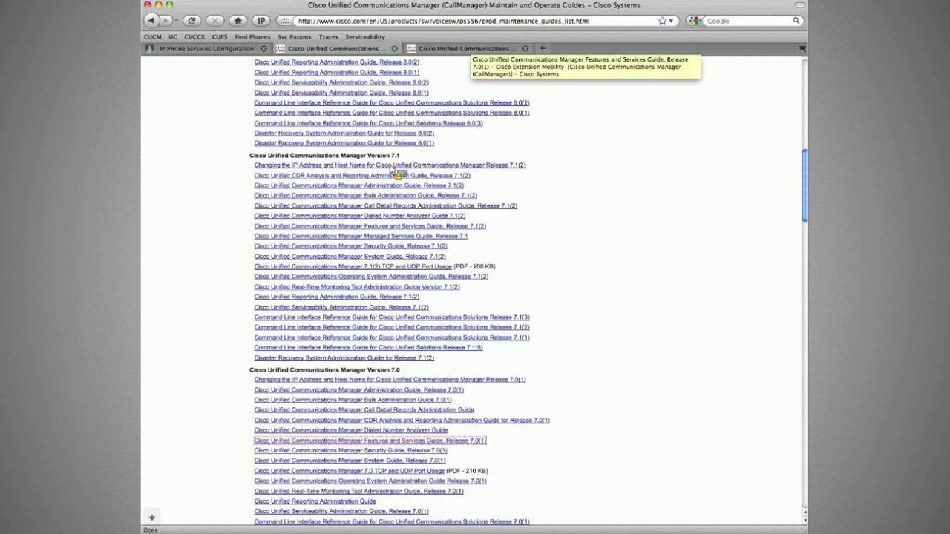
Step: Return to the CallManager support page and open the Configuration Examples and TechNotes list
left_click_drag(391, 170, 563, 246)
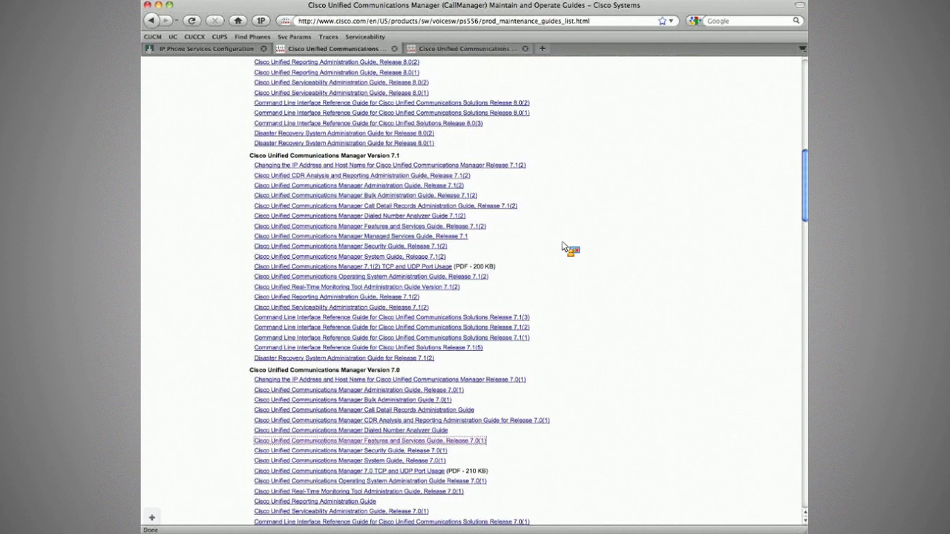
left_click_drag(562, 245, 150, 25)
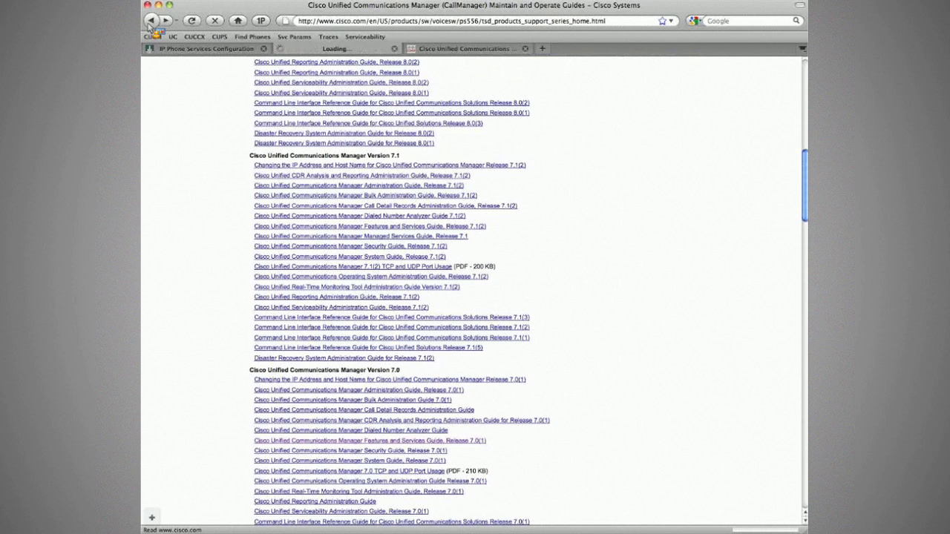
left_click_drag(150, 25, 297, 412)
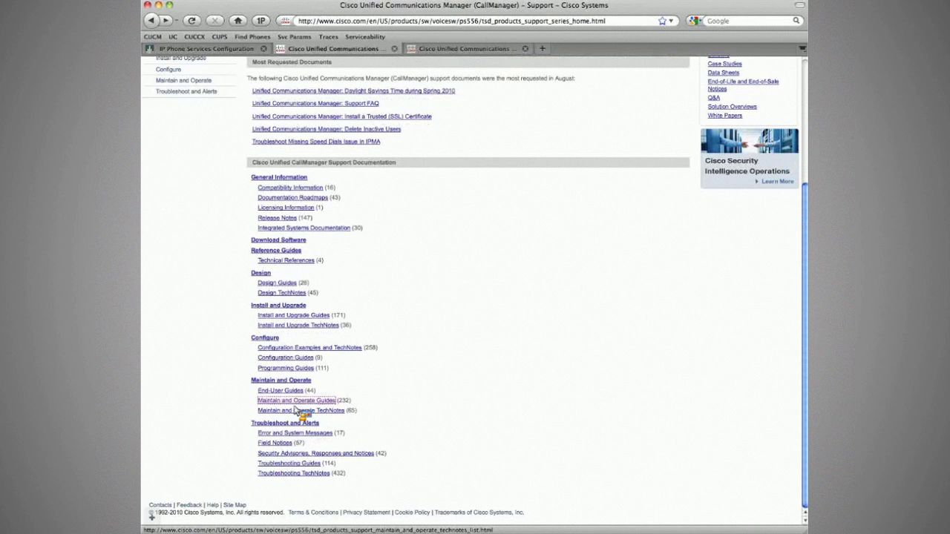
left_click_drag(294, 408, 305, 415)
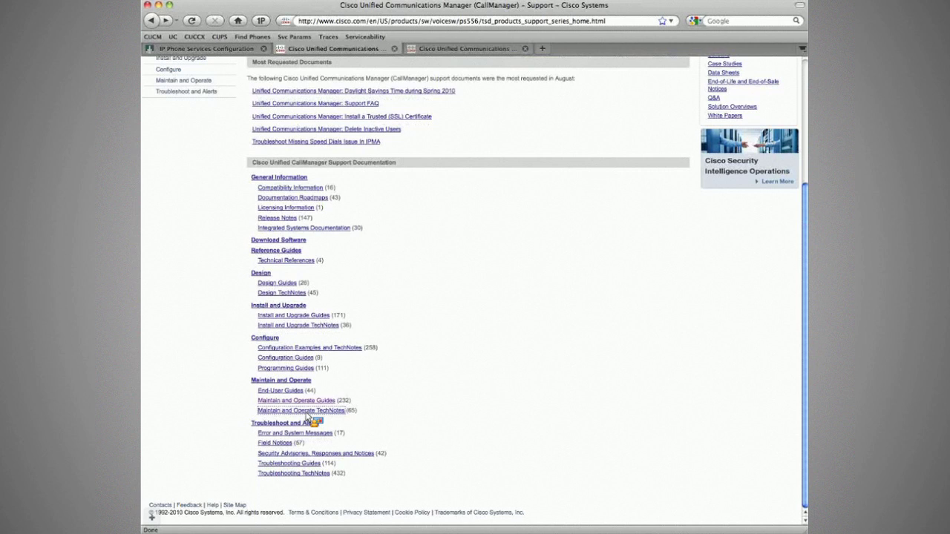
left_click(319, 349)
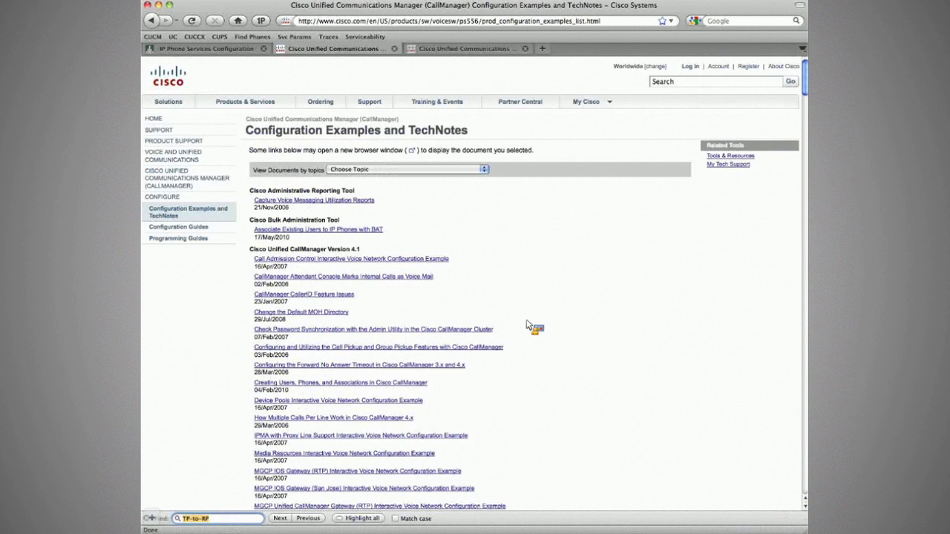
Step: Search the list for 'button' to reach the One Button Login entry, then go back
type("but")
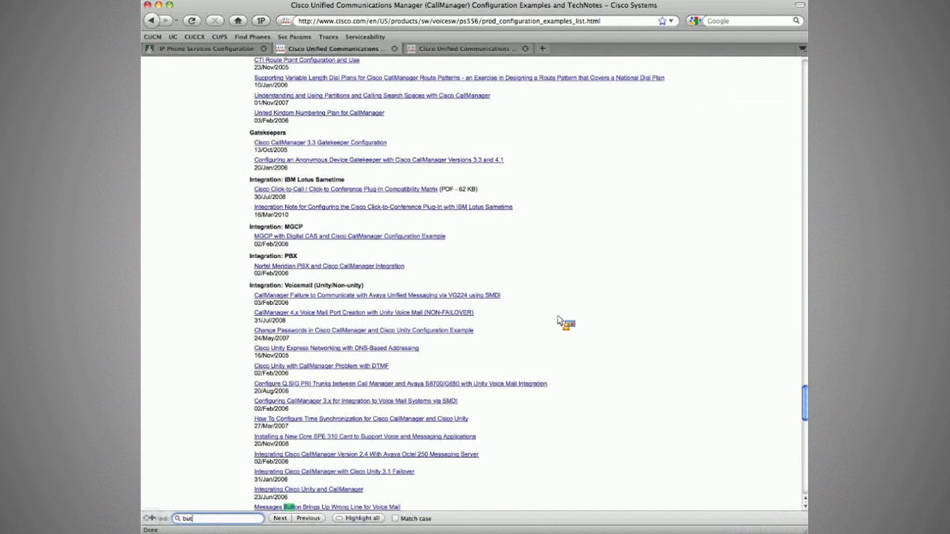
type("ton")
key("Return")
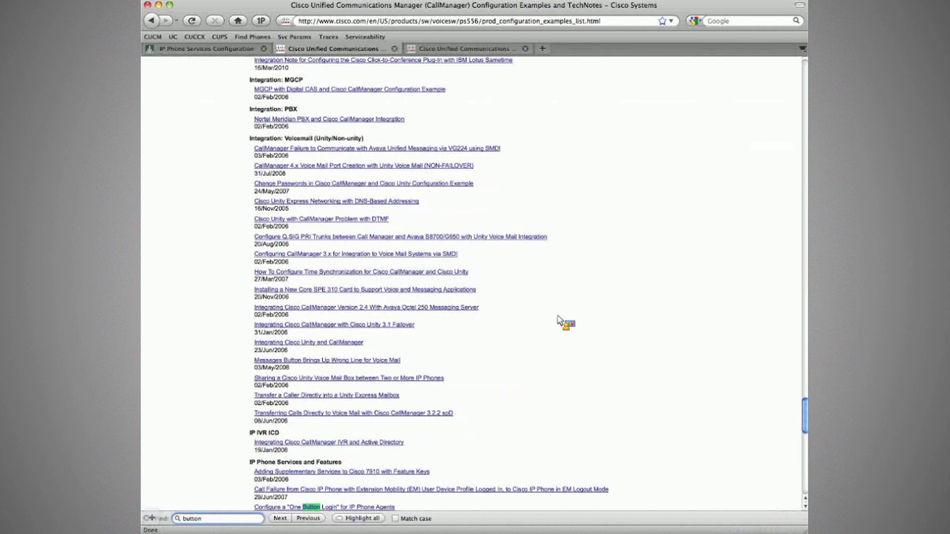
key("Return")
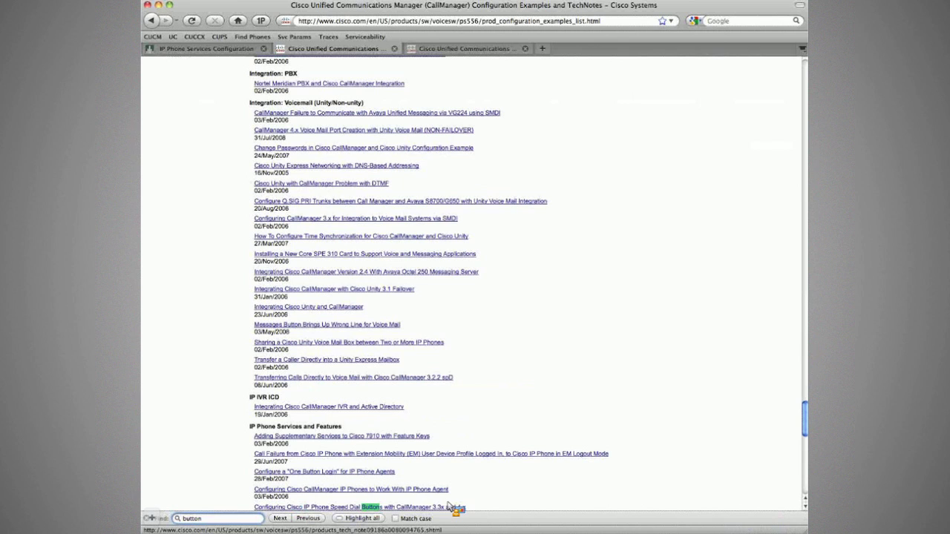
key("Return")
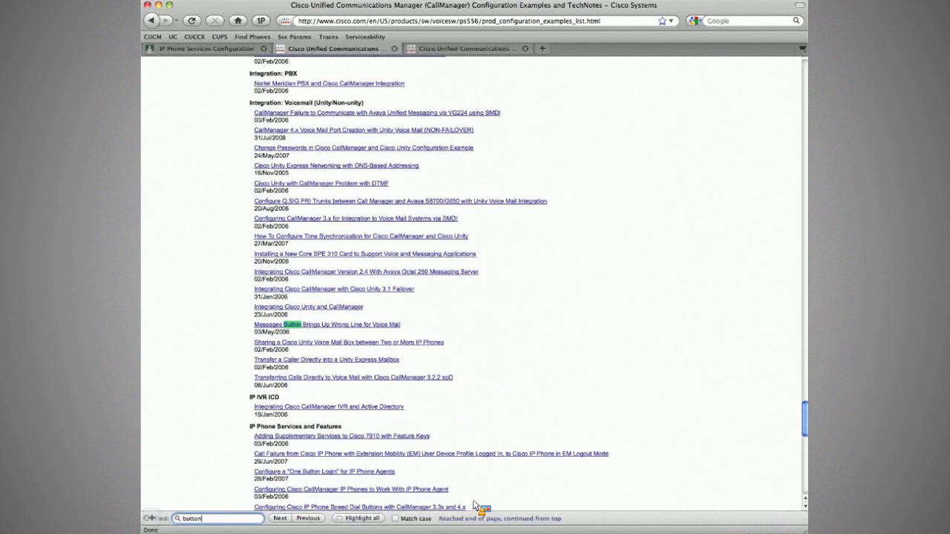
key("Return")
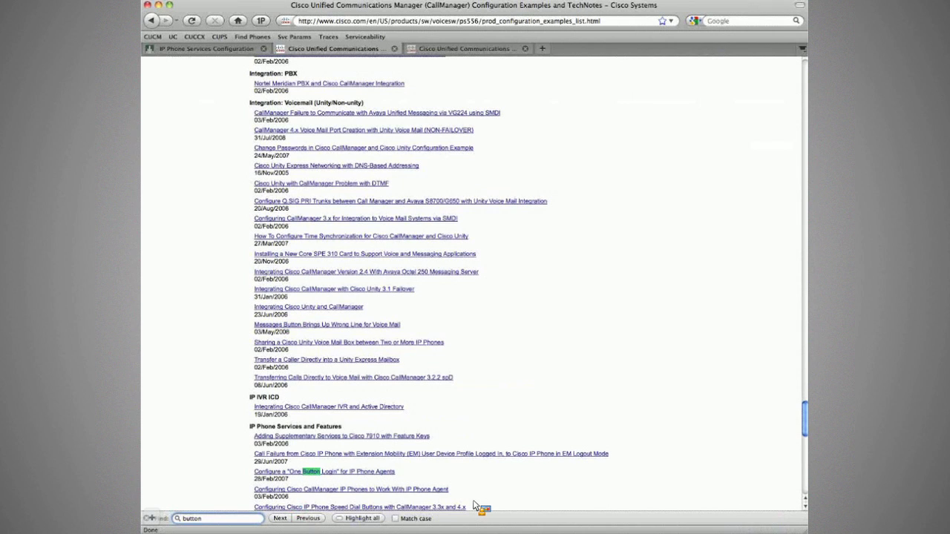
left_click(152, 21)
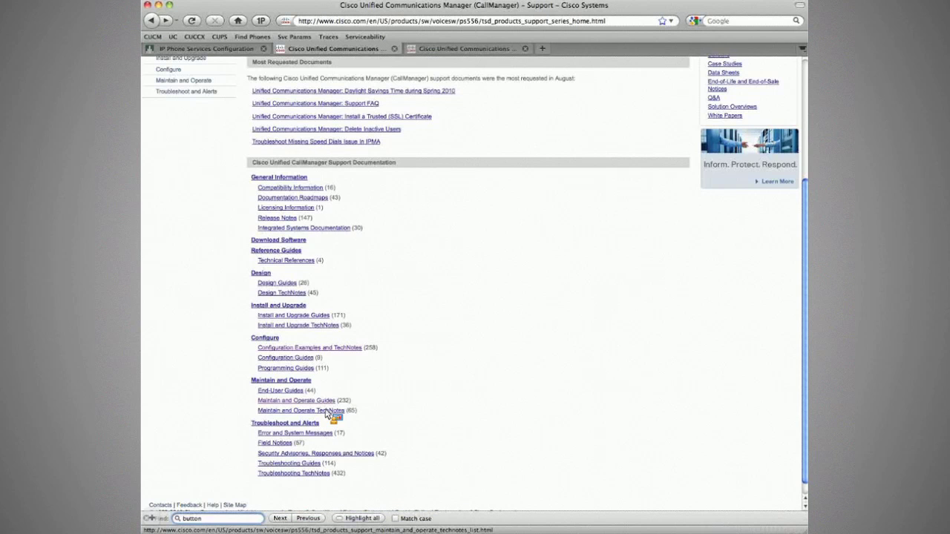
Step: Search the Maintain and Operate TechNotes list for 'one', then return to the support page
left_click(326, 411)
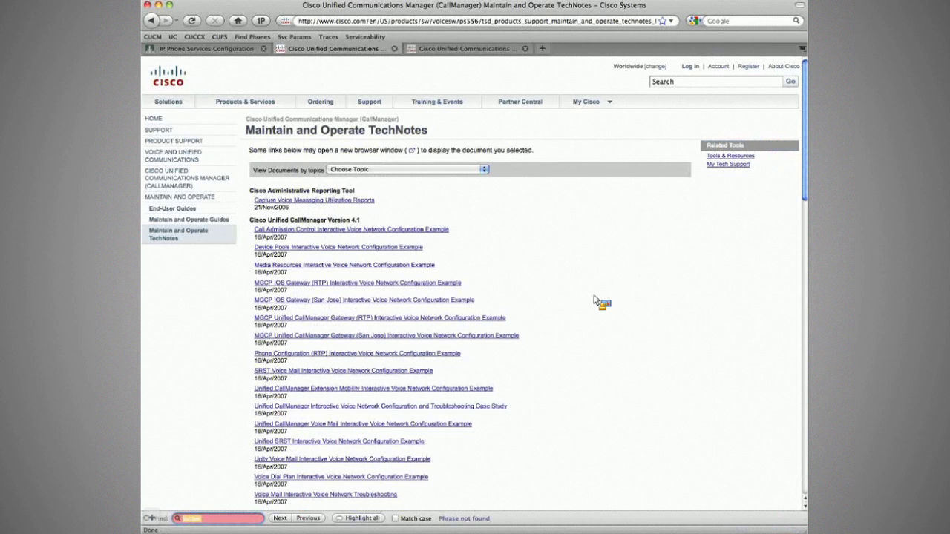
type("one")
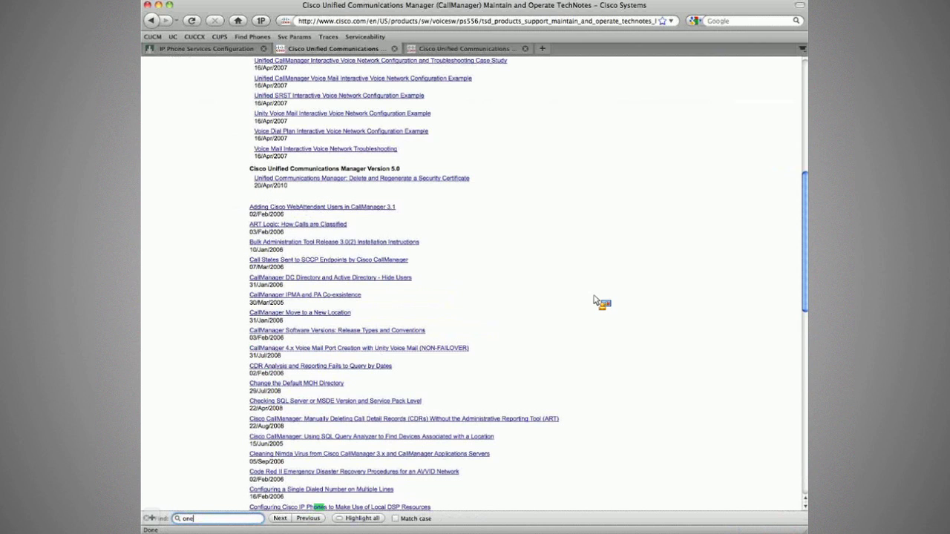
key("Return")
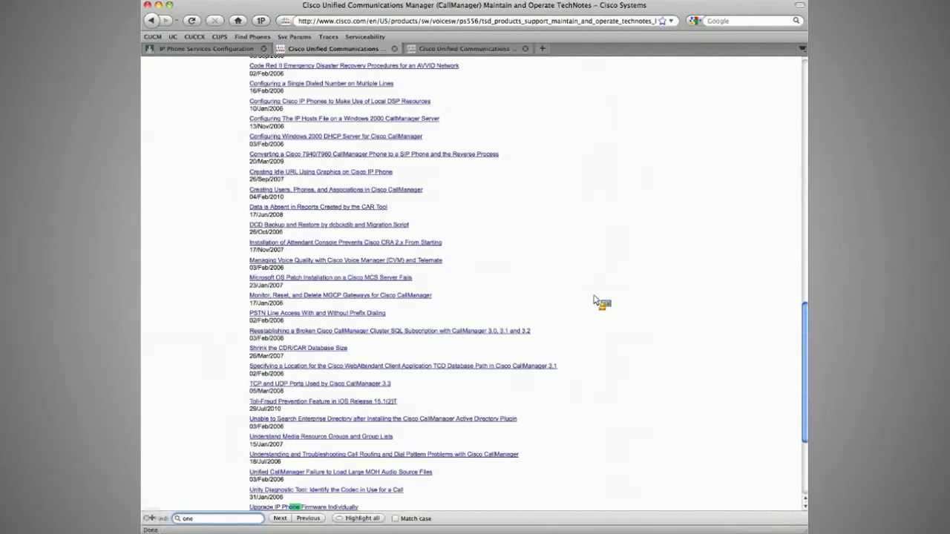
left_click(158, 22)
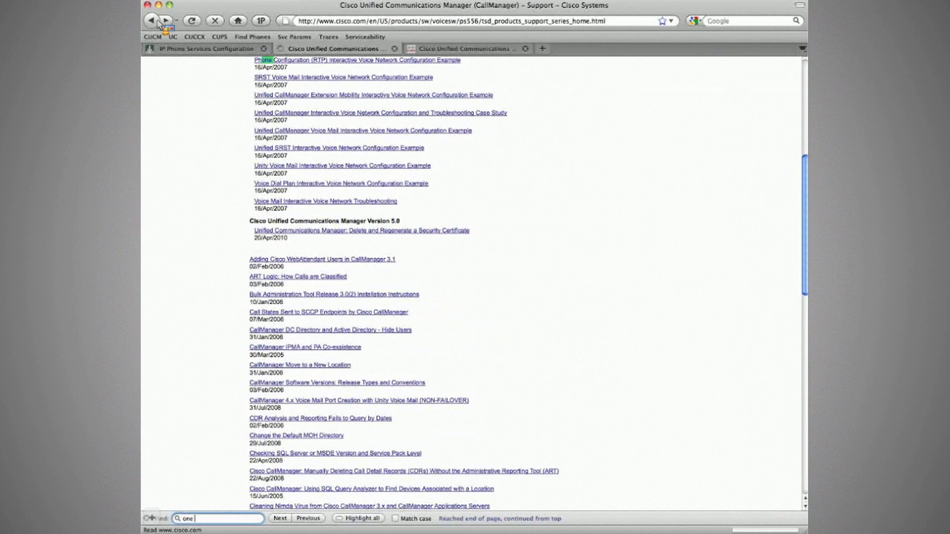
Step: Step through the 'one' and 'button' matches in the Configuration Examples and TechNotes list
left_click(312, 348)
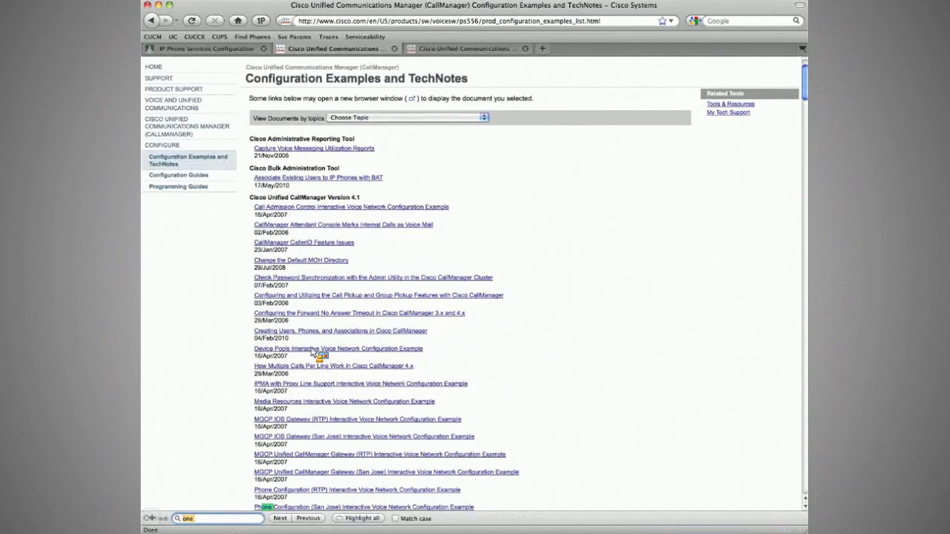
key("Return")
key("Return")
key("Return")
key("Return")
key("Return")
key("Return")
key("Return")
key("Return")
key("Return")
key("Return")
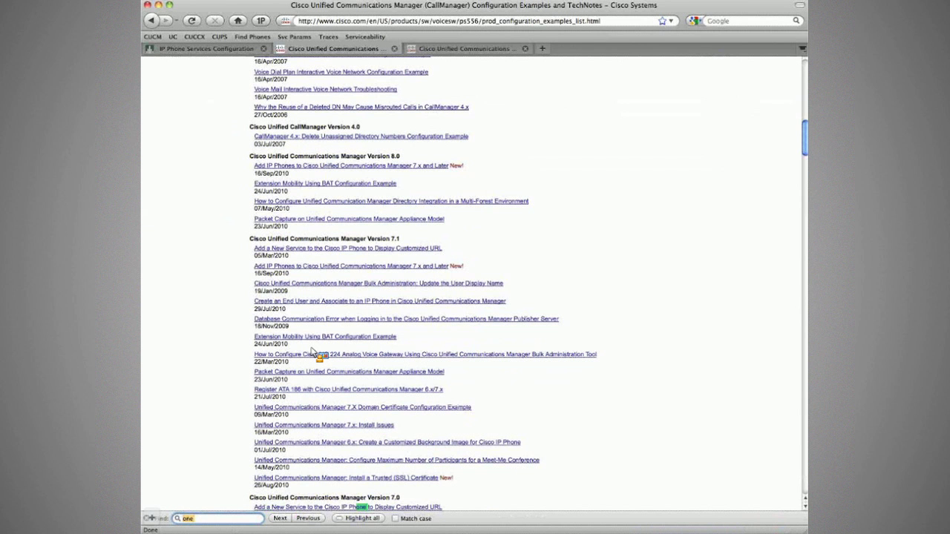
key("Return")
key("Return")
key("Return")
key("Return")
key("Return")
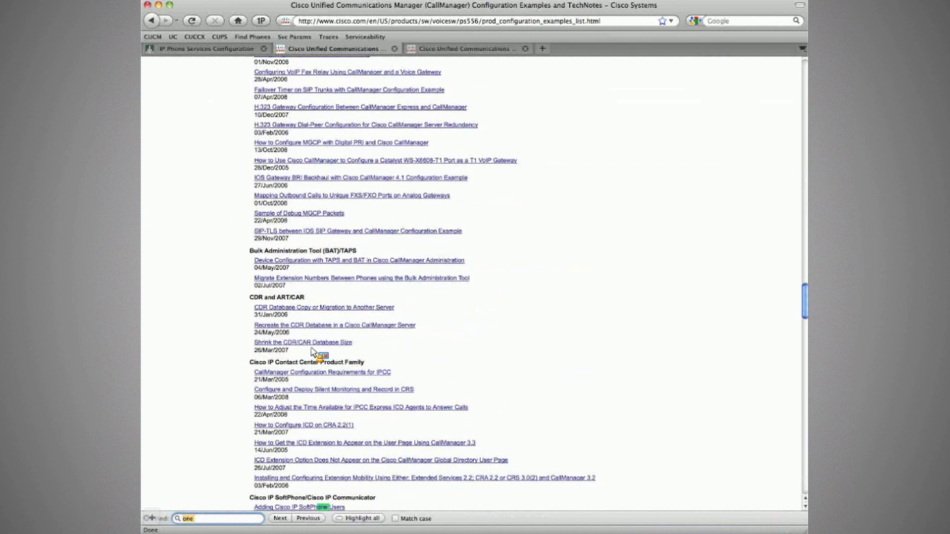
key("Return")
key("Return")
key("Return")
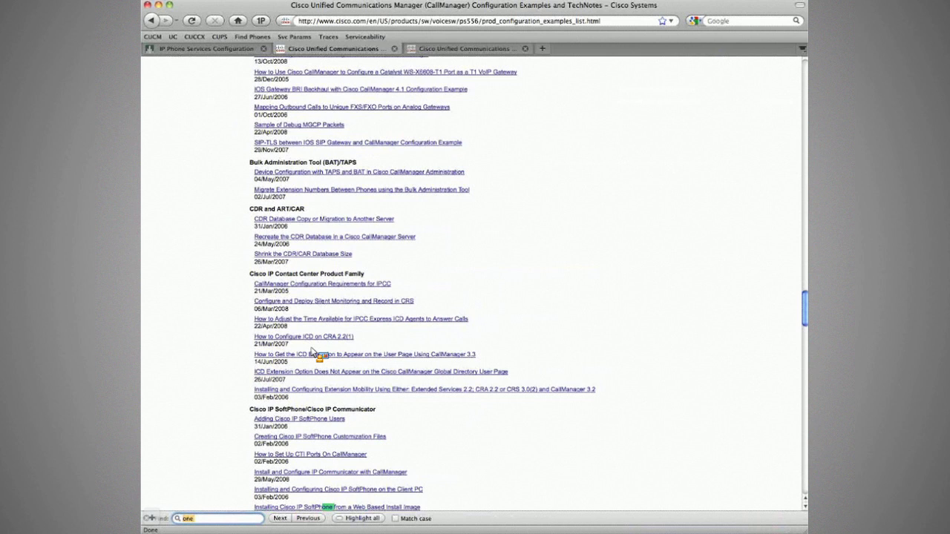
type("butto")
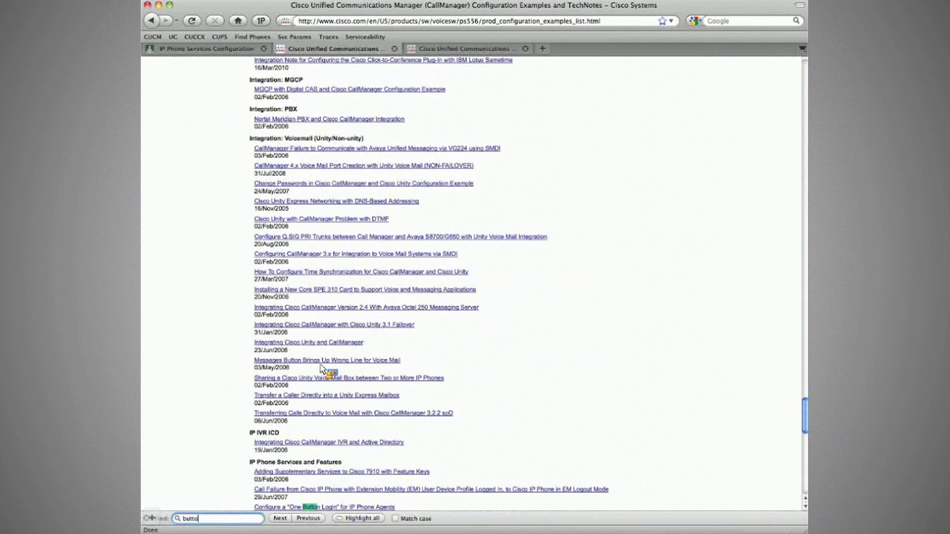
type("n")
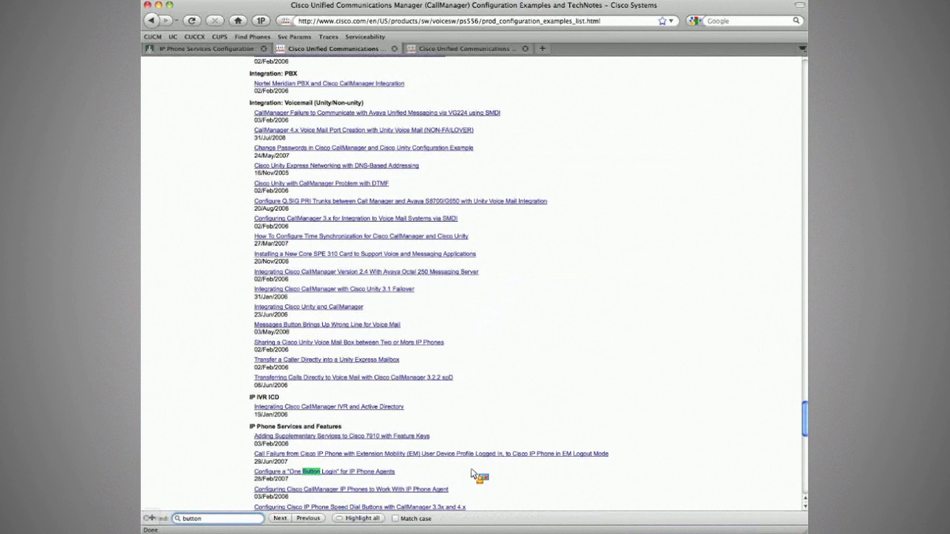
scroll(528, 360, "down", 1)
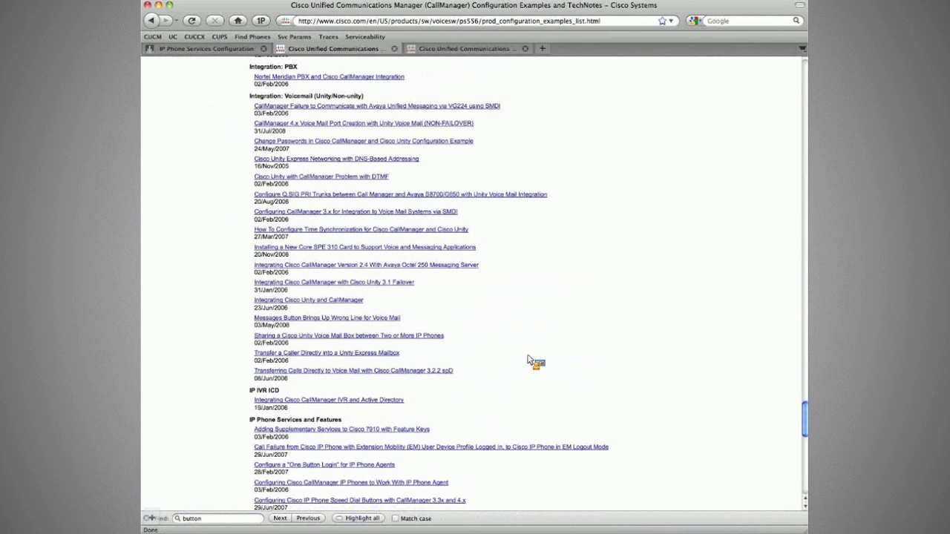
Step: Select the example service URL in the Extension Mobility guide, then return to the service configuration
left_click(490, 50)
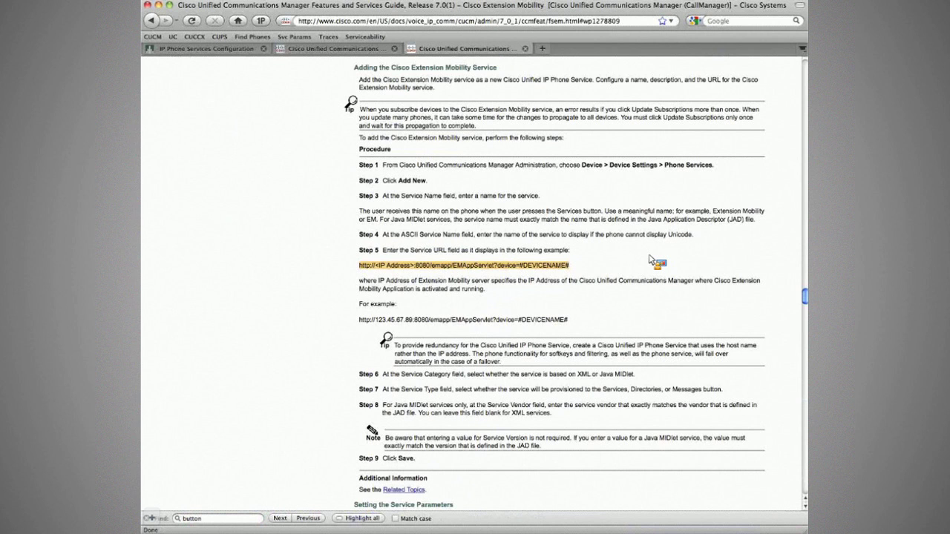
left_click(565, 266)
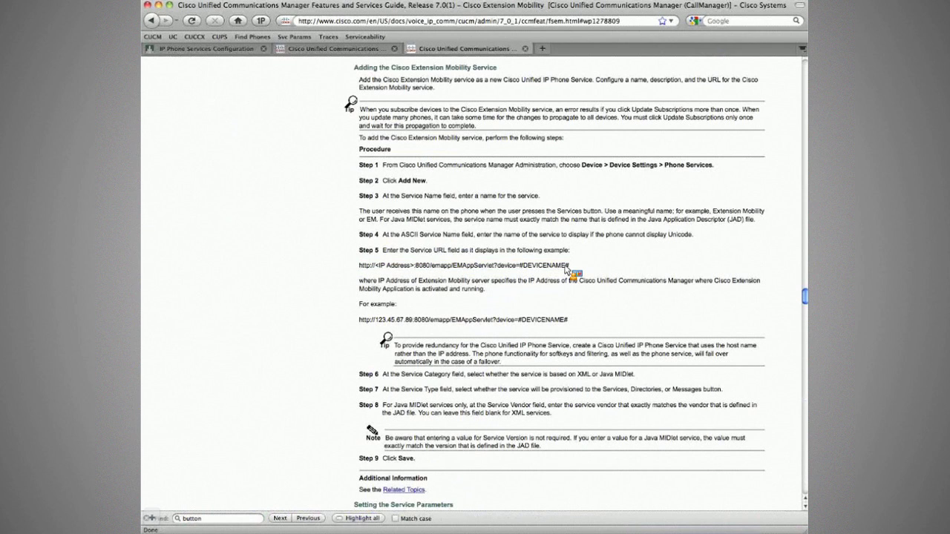
left_click_drag(568, 265, 307, 244)
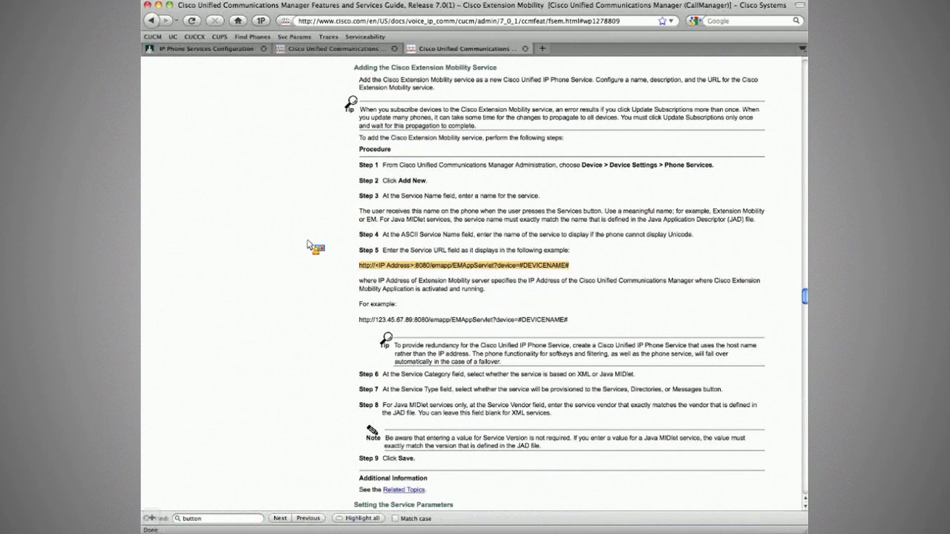
left_click_drag(308, 245, 159, 207)
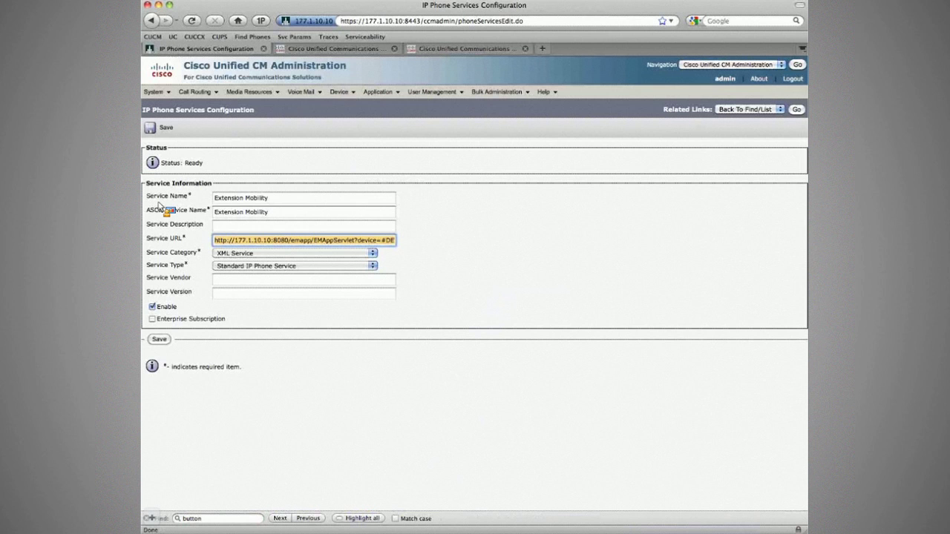
Step: Save the Extension Mobility service, select its full Service URL, and bring up the Internet Explorer window
left_click_drag(159, 208, 161, 130)
left_click(163, 128)
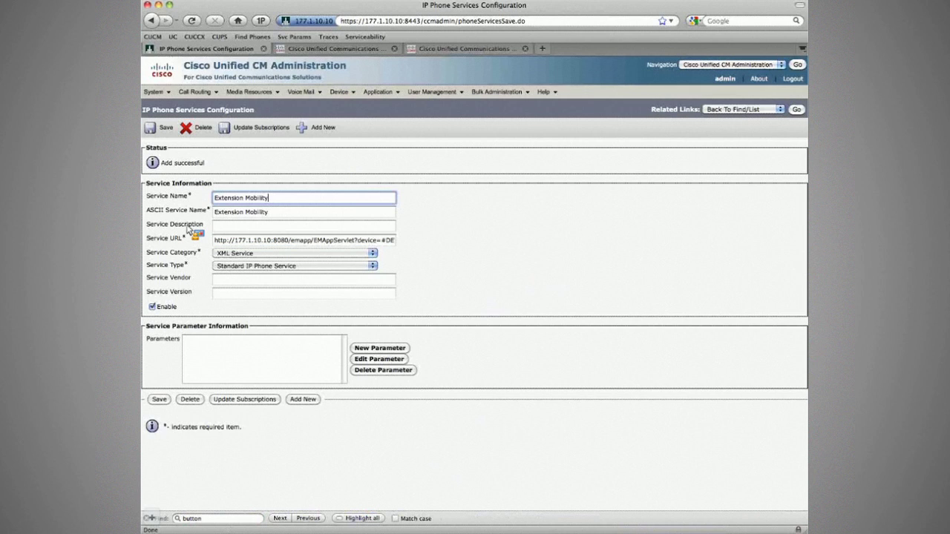
triple_click(256, 240)
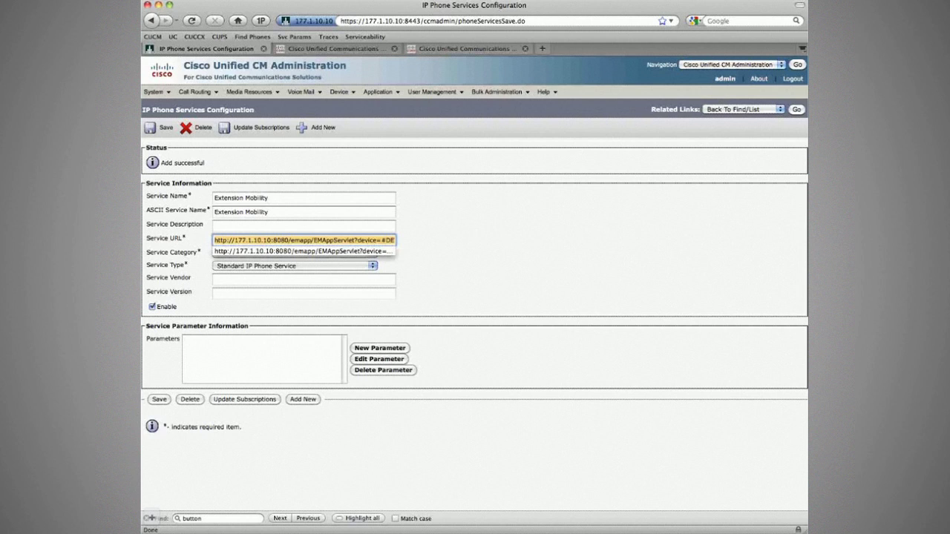
key("super+Tab")
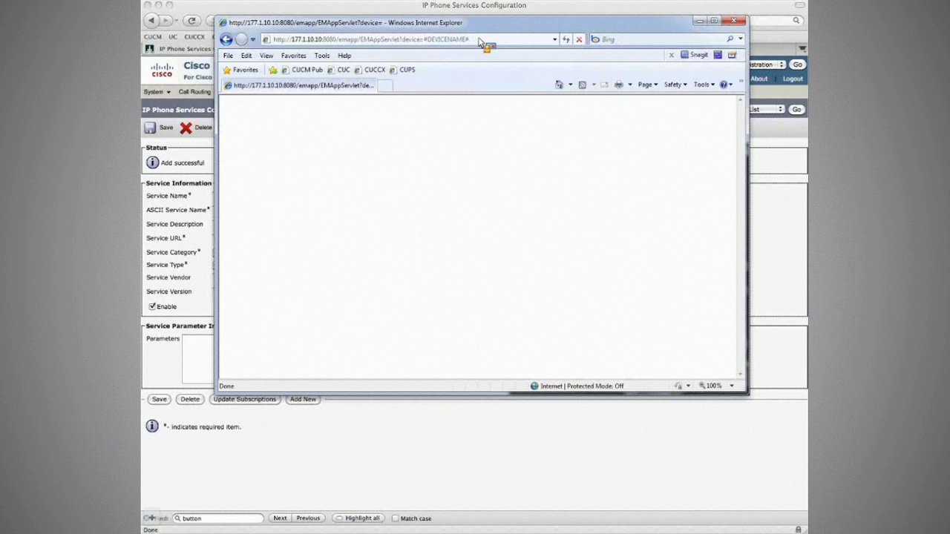
Step: Highlight the #DEVICENAME# placeholder and the servlet base address in the EMAppServlet URL
left_click(472, 41)
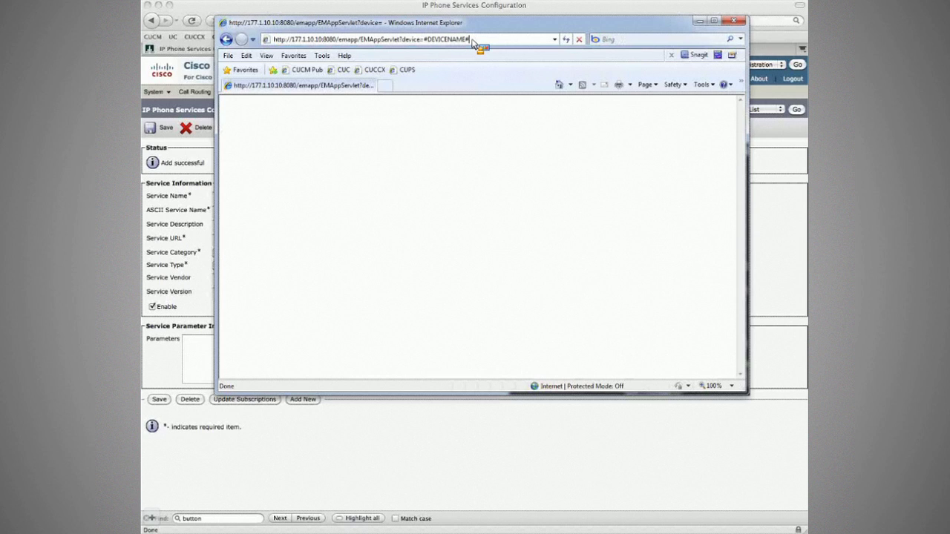
left_click_drag(472, 41, 435, 42)
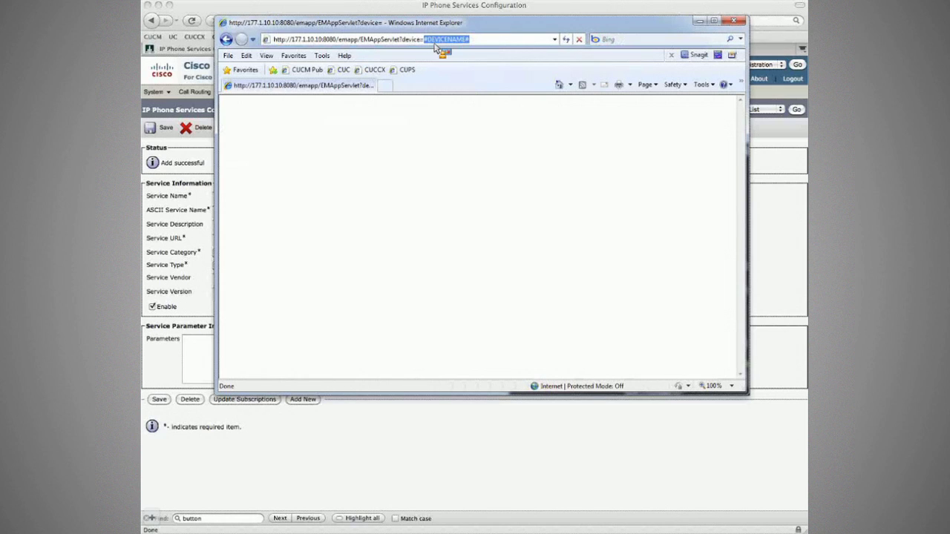
double_click(344, 40)
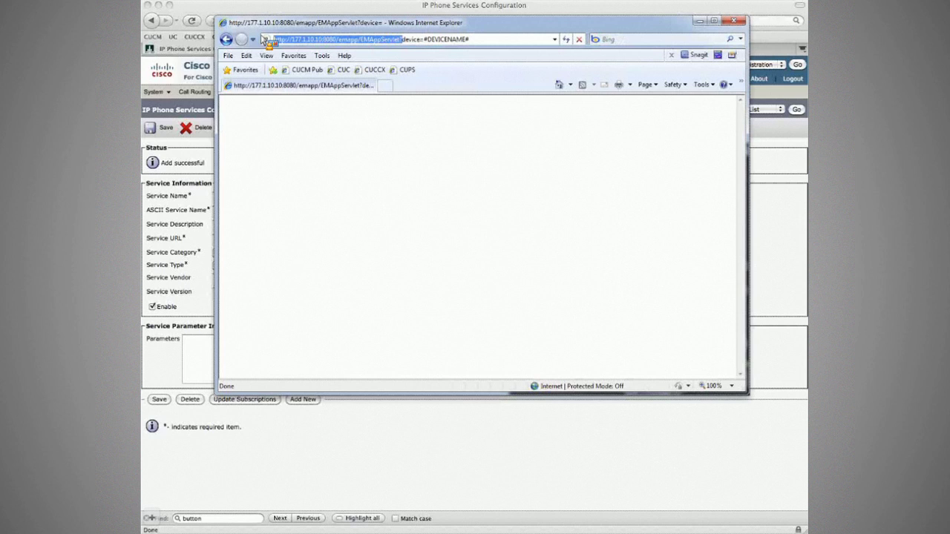
left_click_drag(265, 40, 375, 46)
left_click_drag(374, 45, 266, 42)
left_click_drag(266, 41, 405, 45)
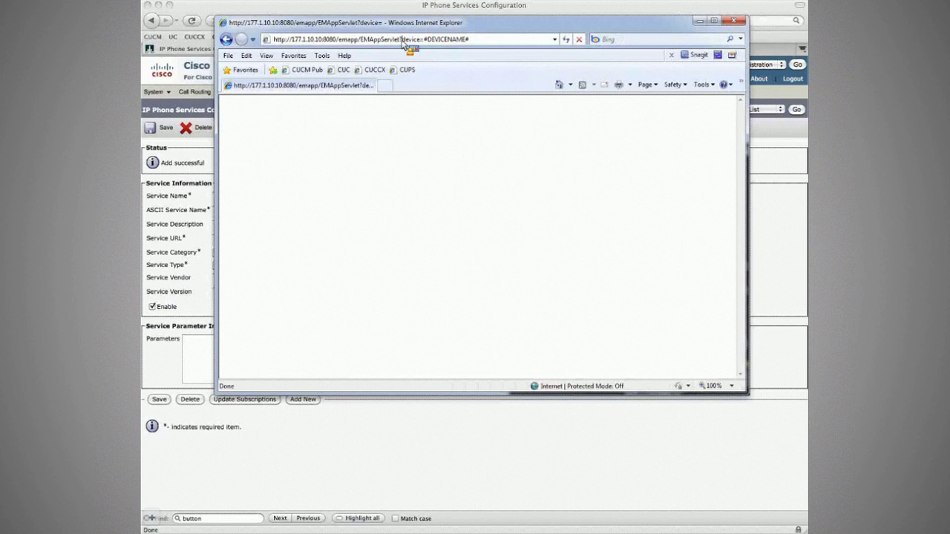
Step: Highlight the device parameter, the EMAppServlet name, and #DEVICENAME# again in the URL
left_click_drag(403, 43, 414, 46)
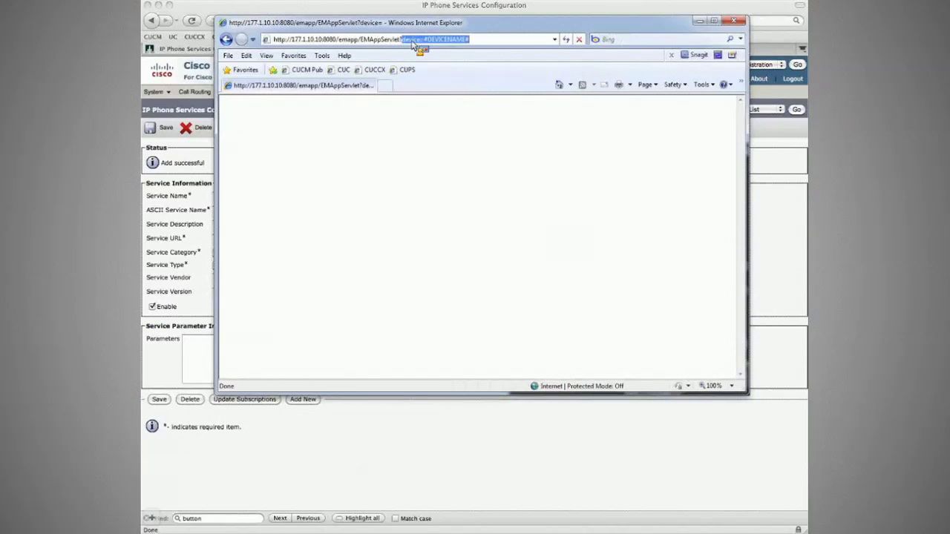
left_click_drag(412, 43, 402, 42)
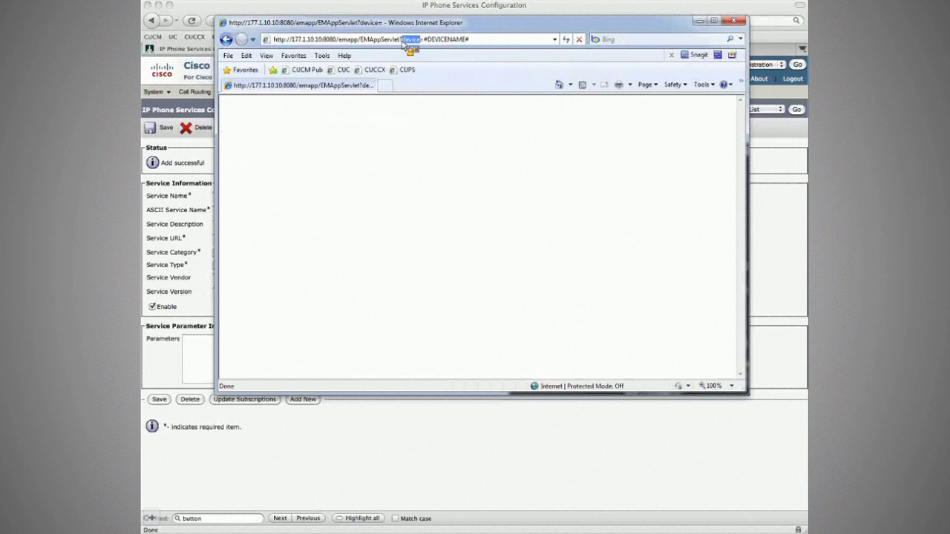
double_click(396, 40)
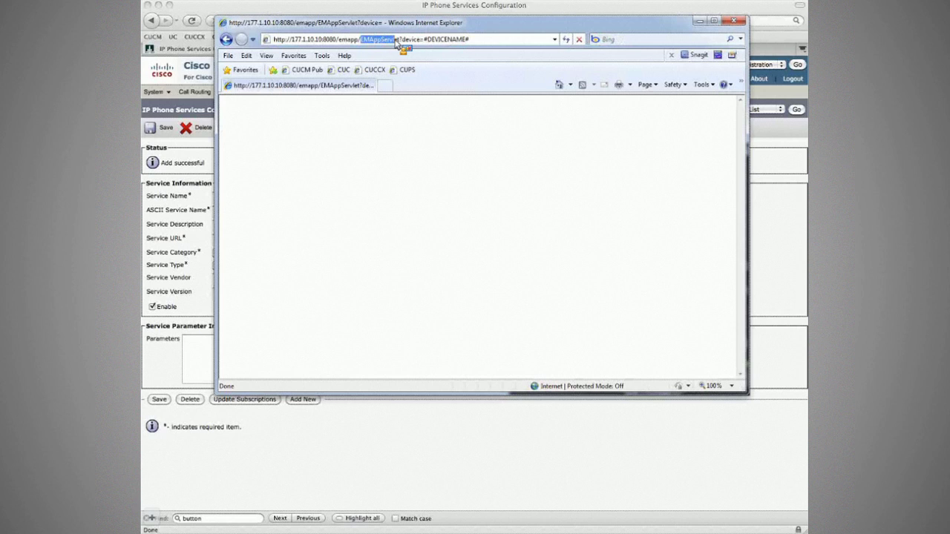
left_click_drag(397, 43, 402, 45)
left_click_drag(402, 42, 428, 43)
left_click_drag(428, 42, 425, 43)
left_click_drag(428, 42, 479, 45)
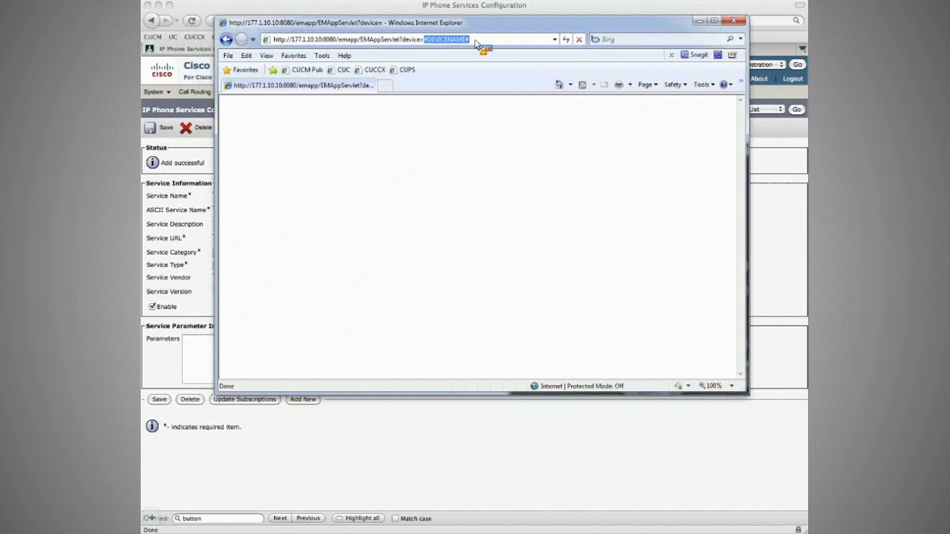
Step: Put the Internet Explorer test window away to show the saved service page
left_click_drag(476, 44, 534, 117)
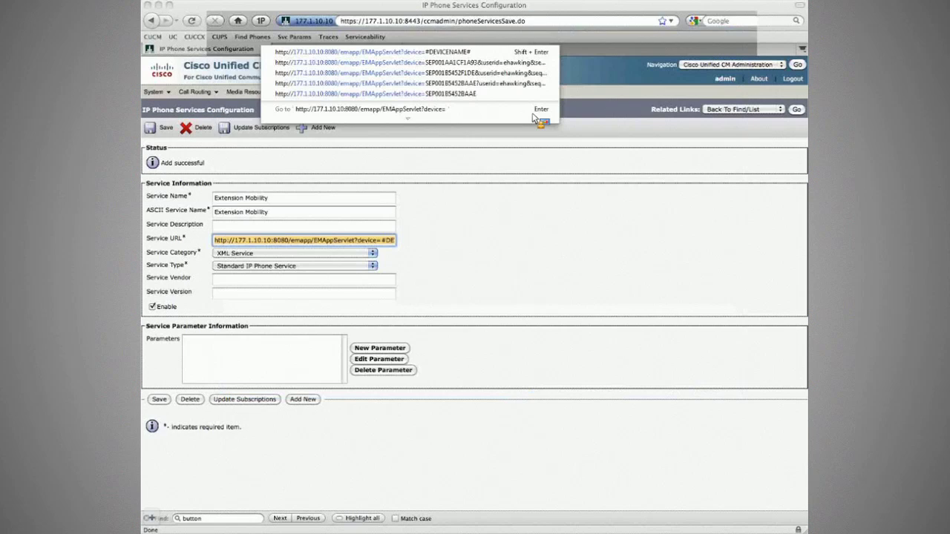
left_click_drag(533, 117, 414, 169)
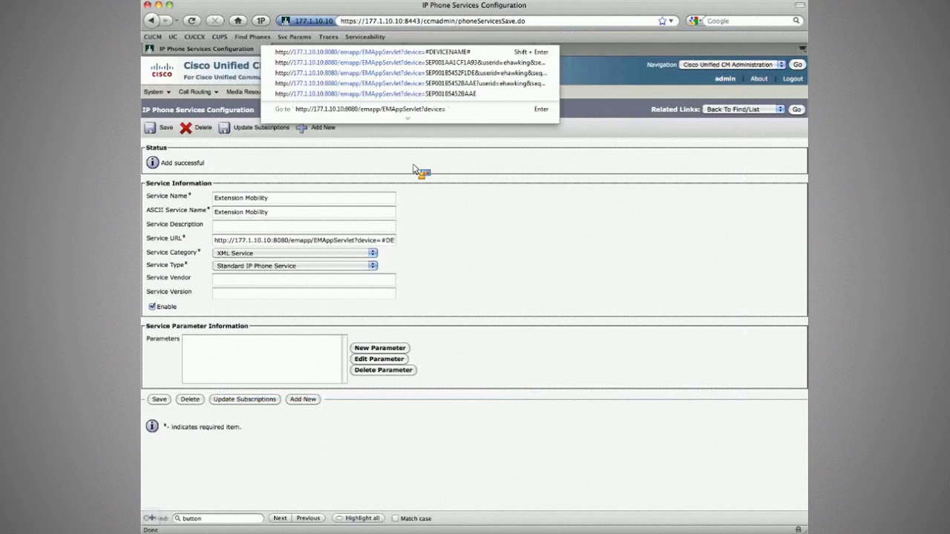
left_click_drag(414, 169, 519, 53)
left_click_drag(521, 53, 428, 113)
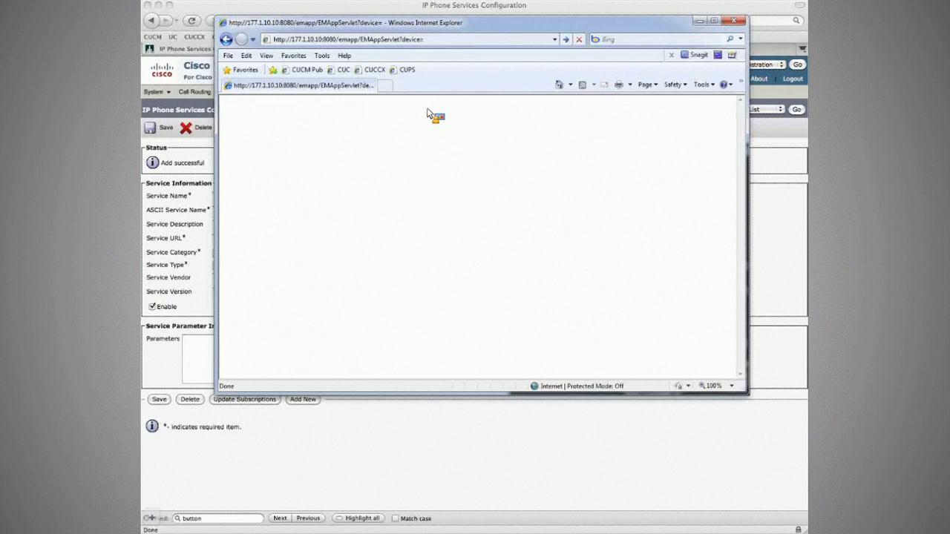
left_click_drag(428, 112, 372, 104)
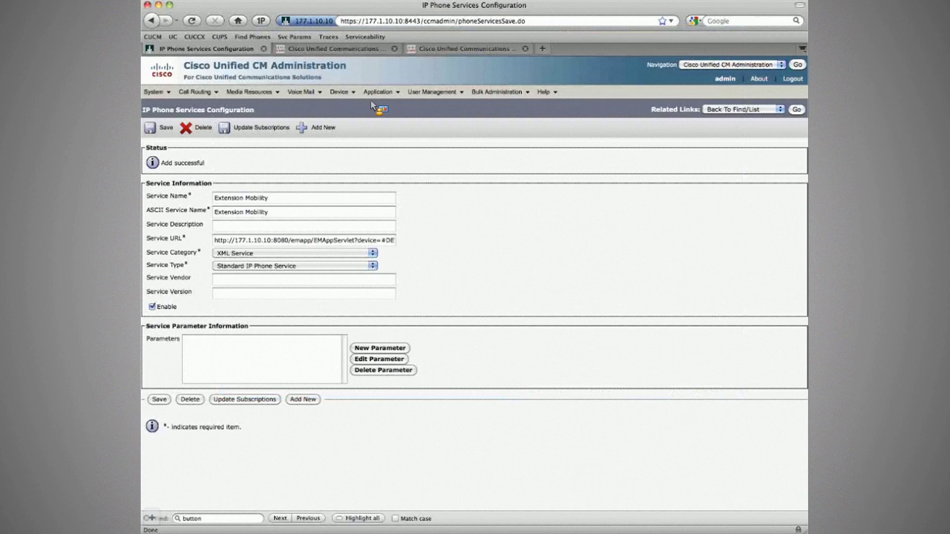
Step: Take the device name SEP001B5452BAAE from the phone list over to the test window
left_click_drag(372, 104, 280, 269)
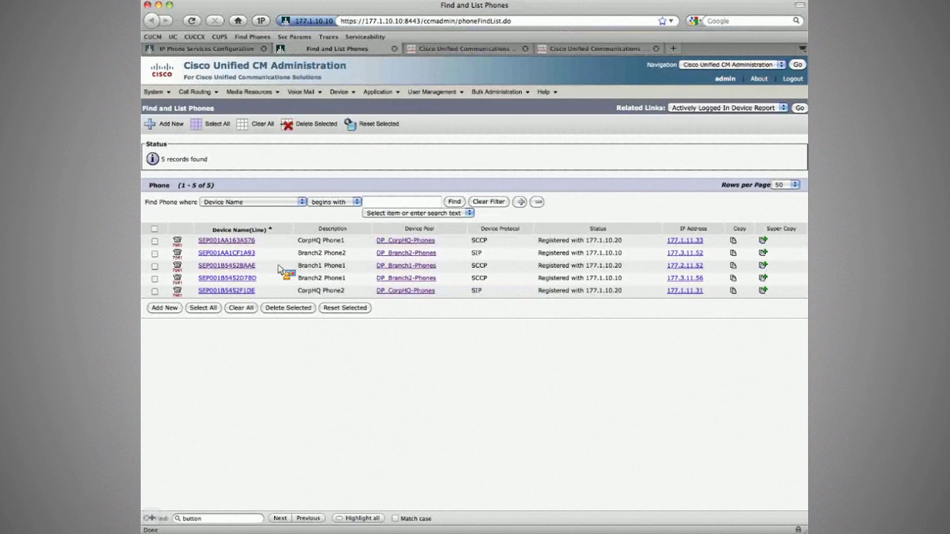
left_click_drag(280, 269, 202, 270)
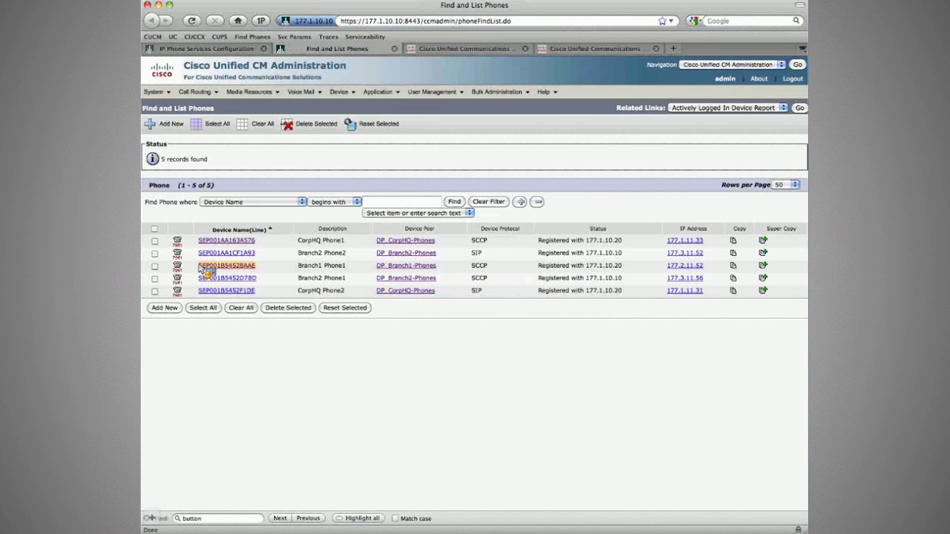
left_click_drag(202, 271, 273, 287)
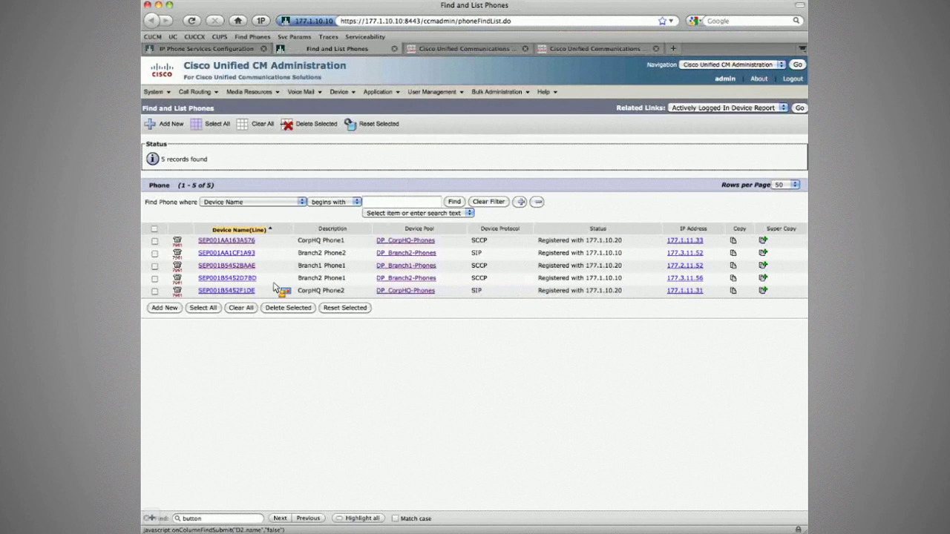
left_click_drag(273, 287, 460, 46)
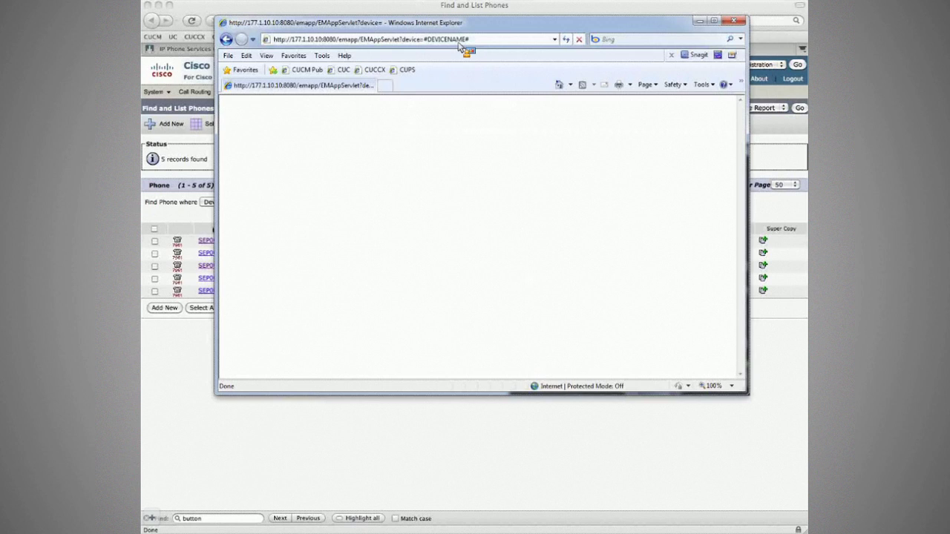
Step: Replace #DEVICENAME# in the EMAppServlet URL with SEP001B5452BAAE and load it
left_click_drag(459, 43, 265, 40)
left_click_drag(266, 41, 363, 42)
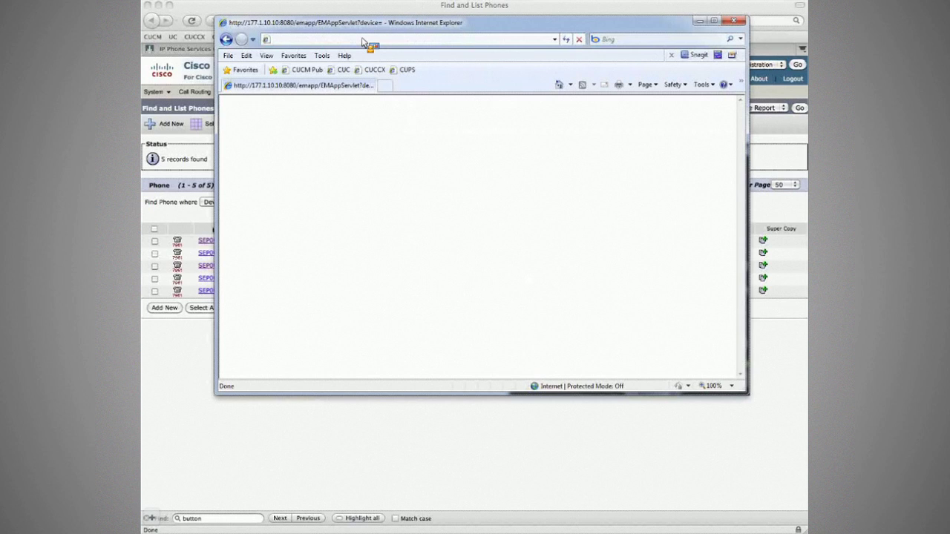
left_click_drag(364, 41, 363, 42)
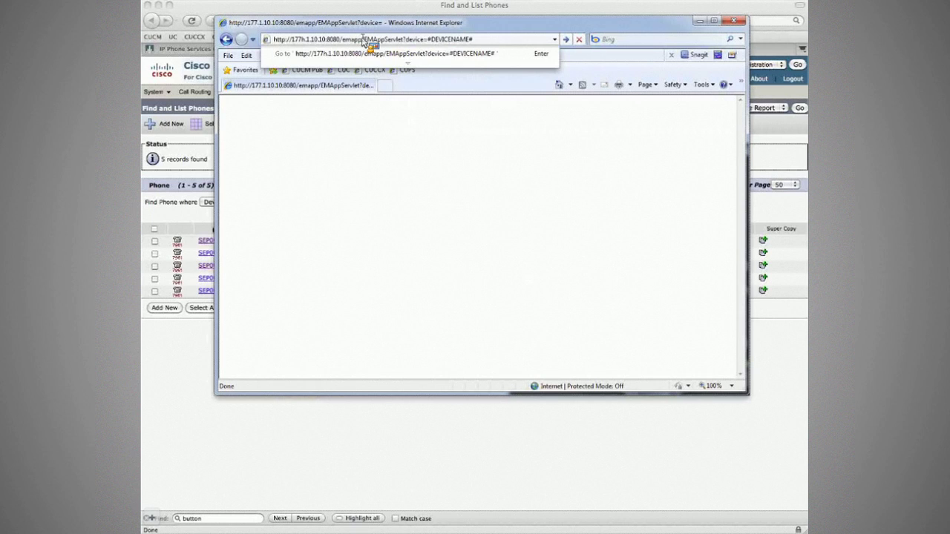
left_click_drag(364, 43, 444, 45)
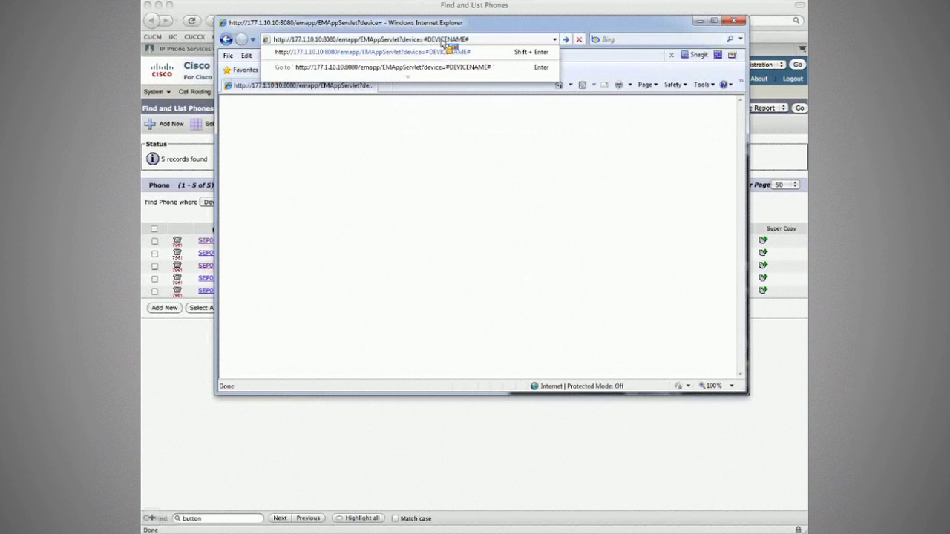
left_click_drag(444, 44, 500, 47)
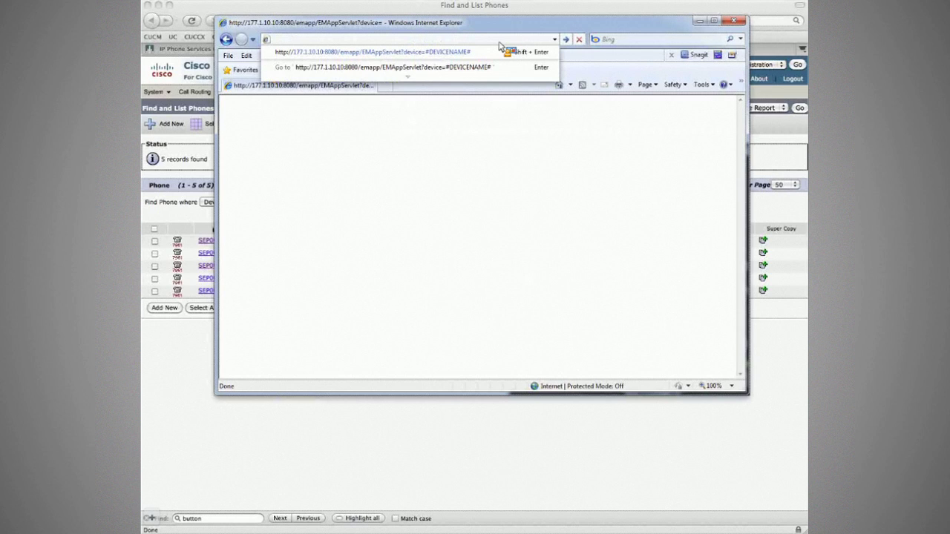
left_click_drag(500, 44, 501, 44)
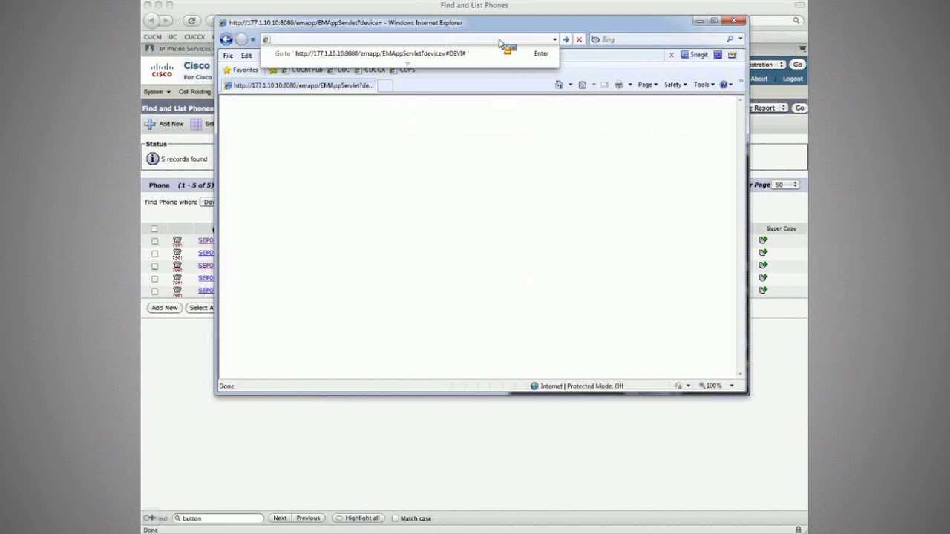
left_click_drag(501, 45, 501, 44)
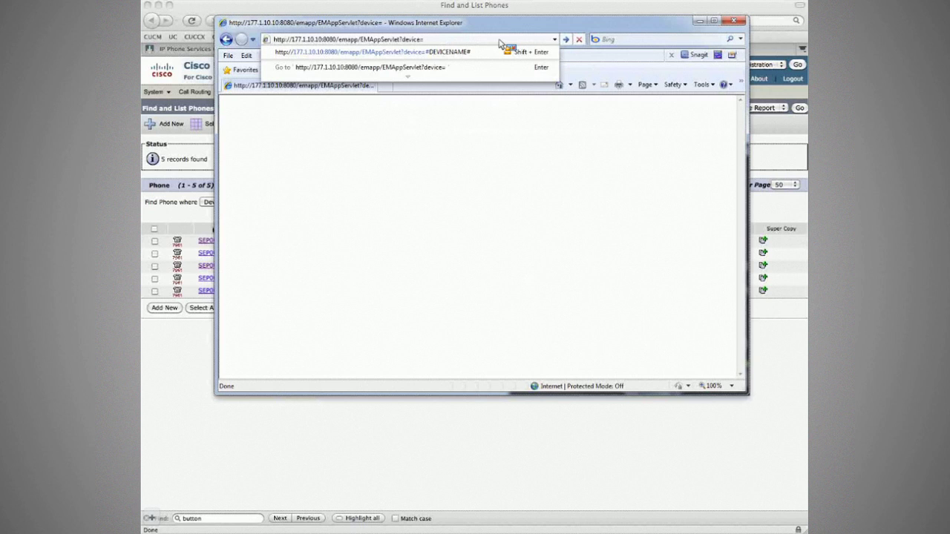
left_click_drag(500, 44, 502, 50)
key("Return")
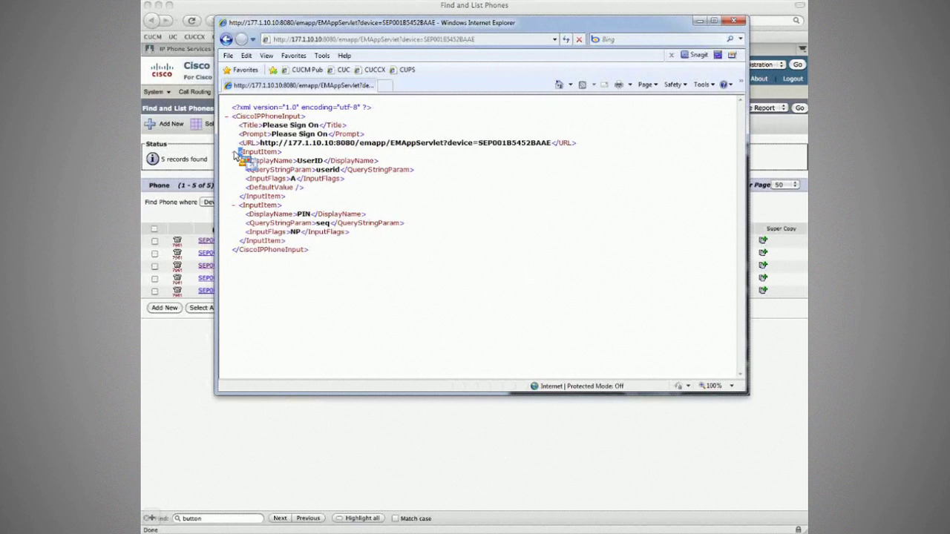
Step: Highlight the Please Sign On prompt, servlet URL, and the UserID and PIN input items
left_click_drag(241, 134, 365, 134)
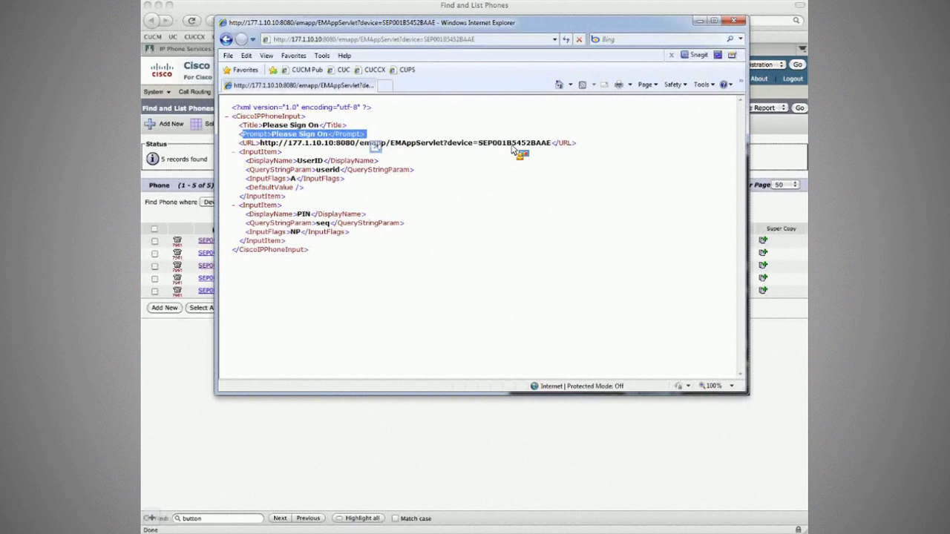
left_click_drag(238, 143, 552, 143)
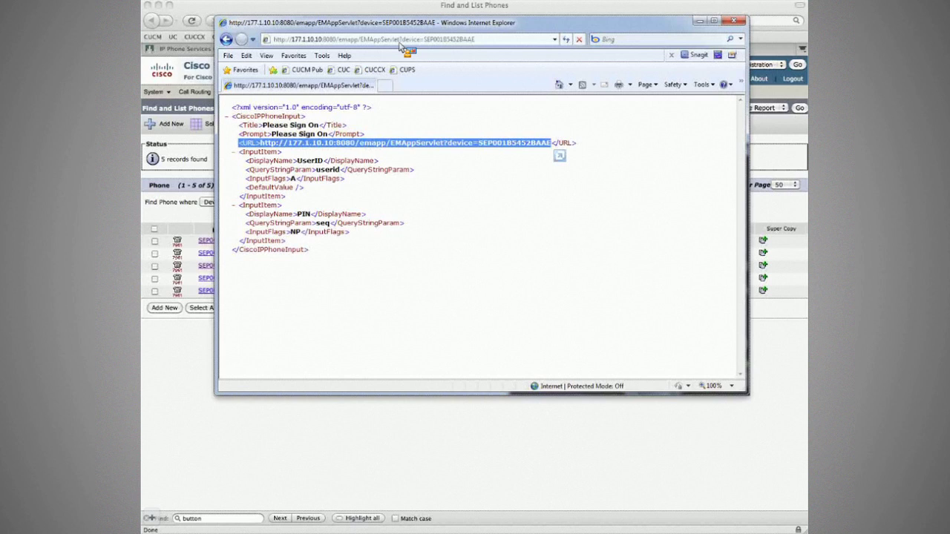
left_click_drag(245, 160, 287, 197)
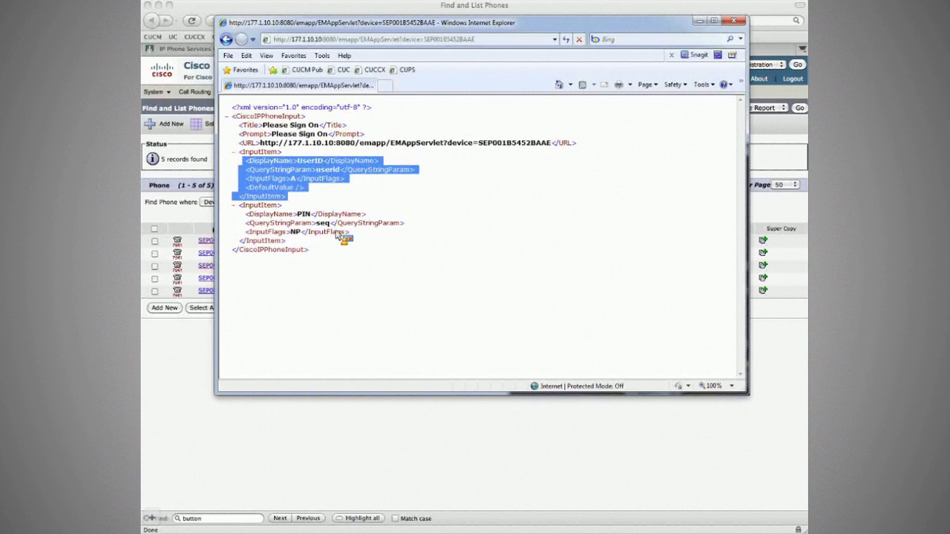
left_click_drag(338, 235, 336, 244)
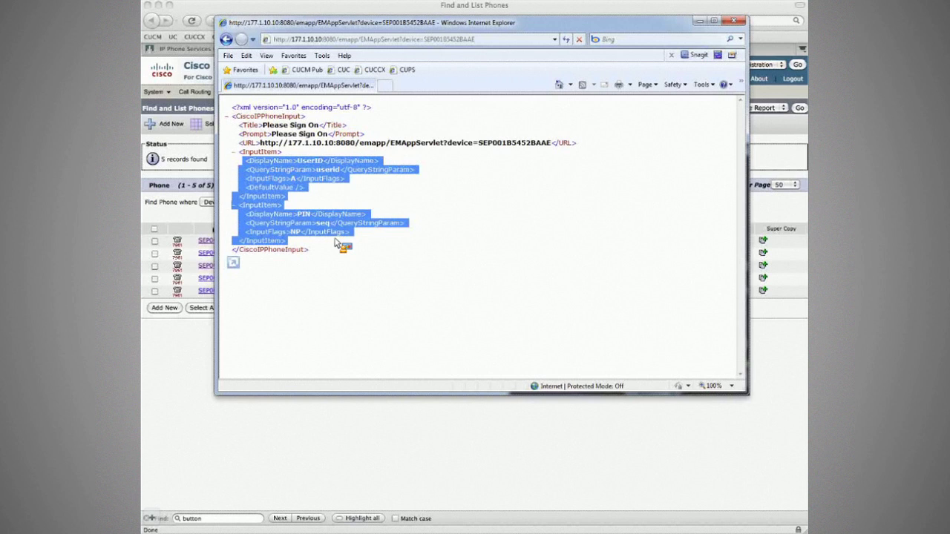
Step: Pick out the userid parameter and the PIN's NP flag, then return to the admin window
left_click(336, 175)
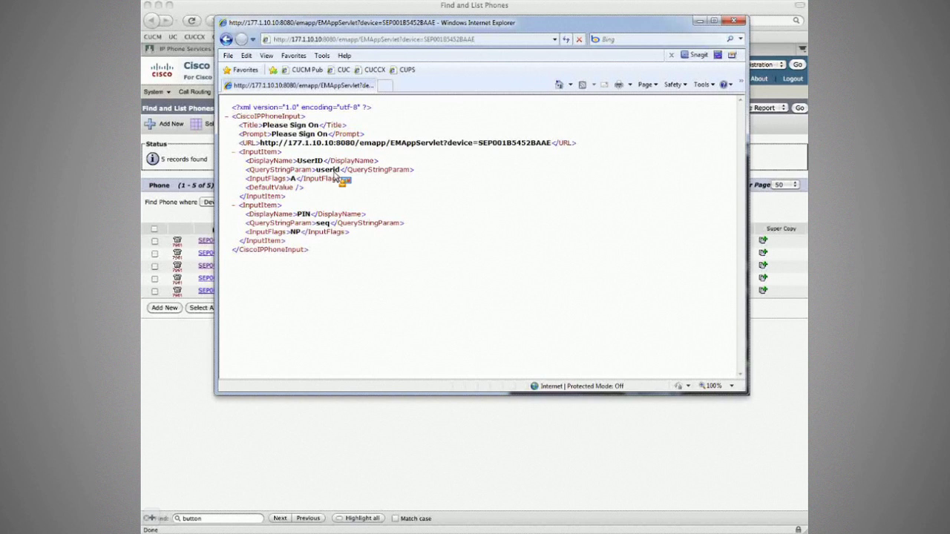
double_click(332, 173)
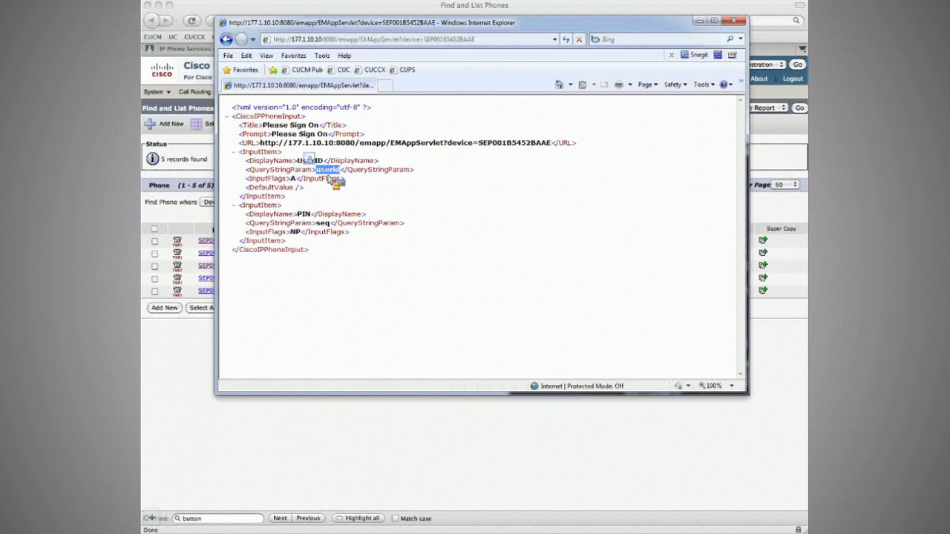
left_click(322, 228)
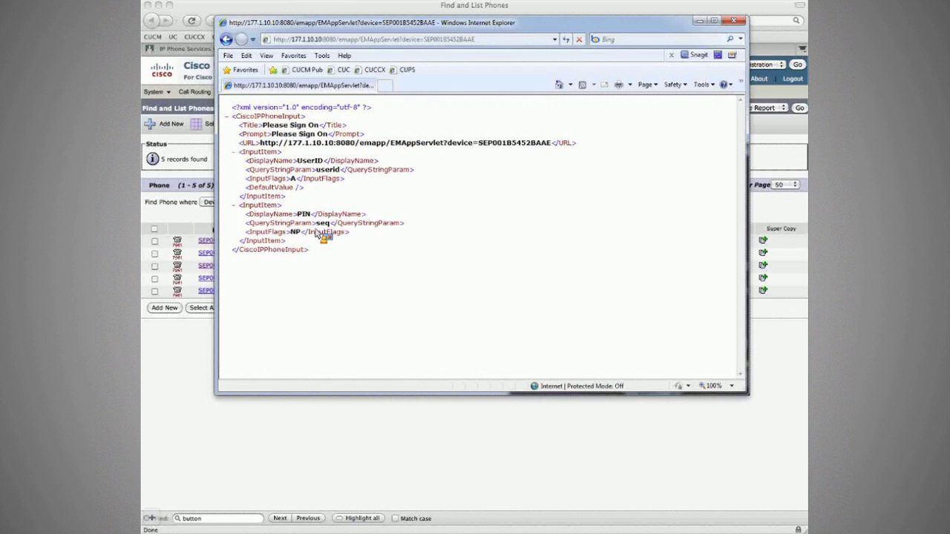
double_click(297, 233)
left_click_drag(299, 234, 172, 221)
left_click_drag(173, 221, 274, 187)
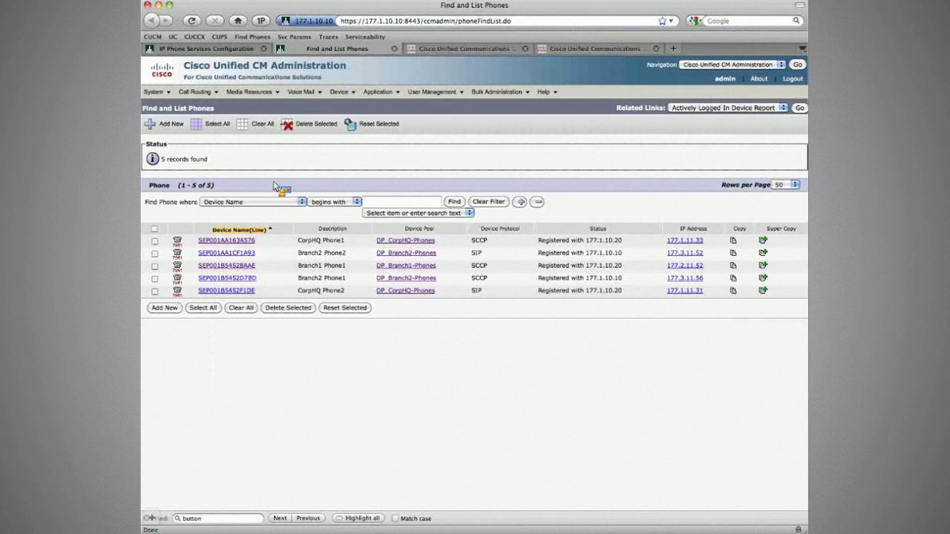
Step: Add a new service parameter with display name and description UserID copied from the XML
left_click_drag(275, 186, 256, 243)
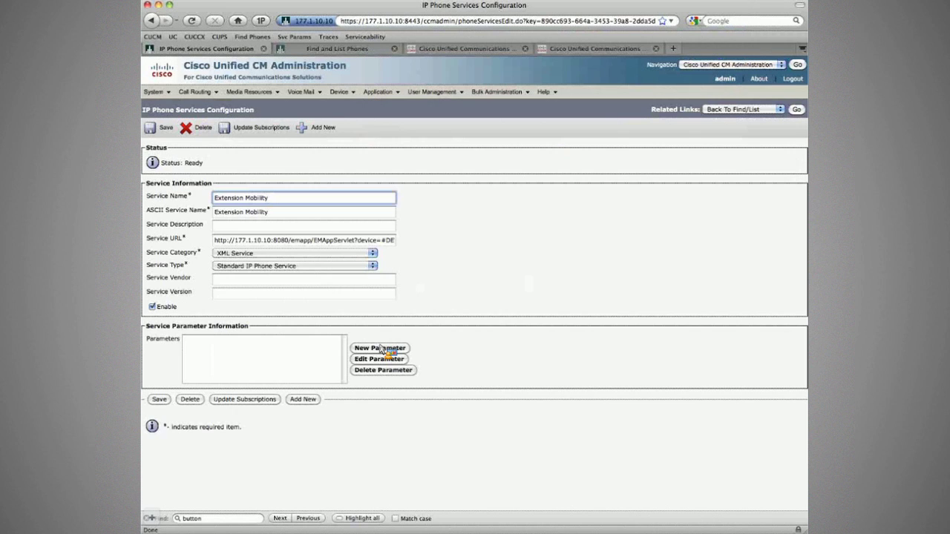
left_click(380, 348)
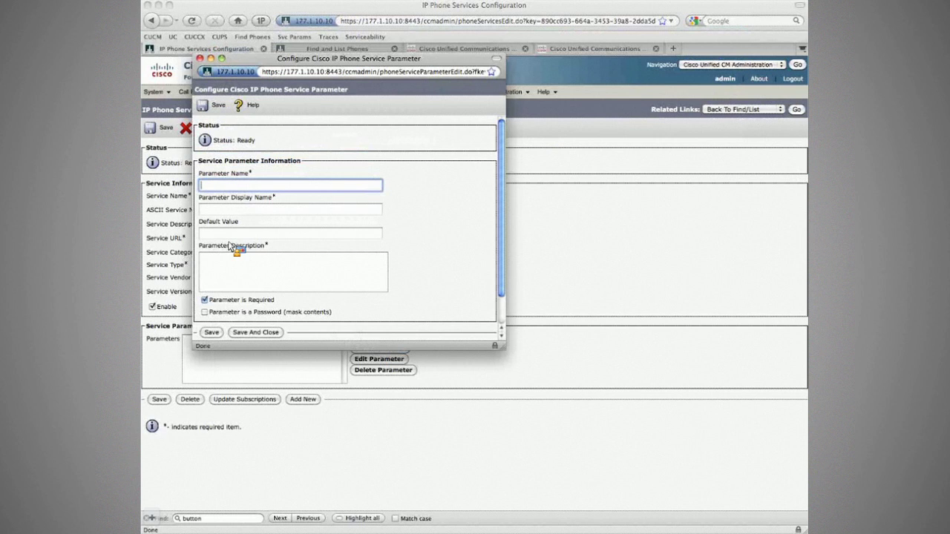
left_click(248, 191)
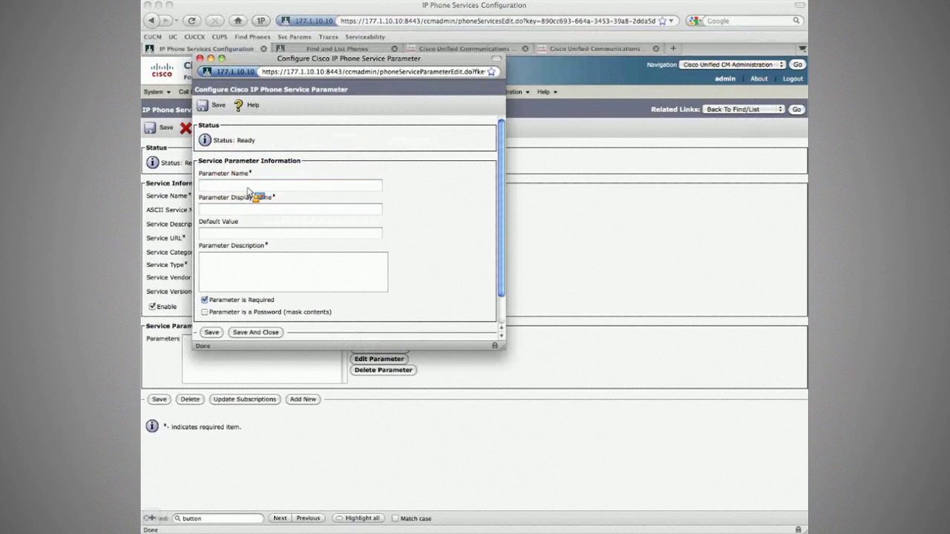
key("super+Tab")
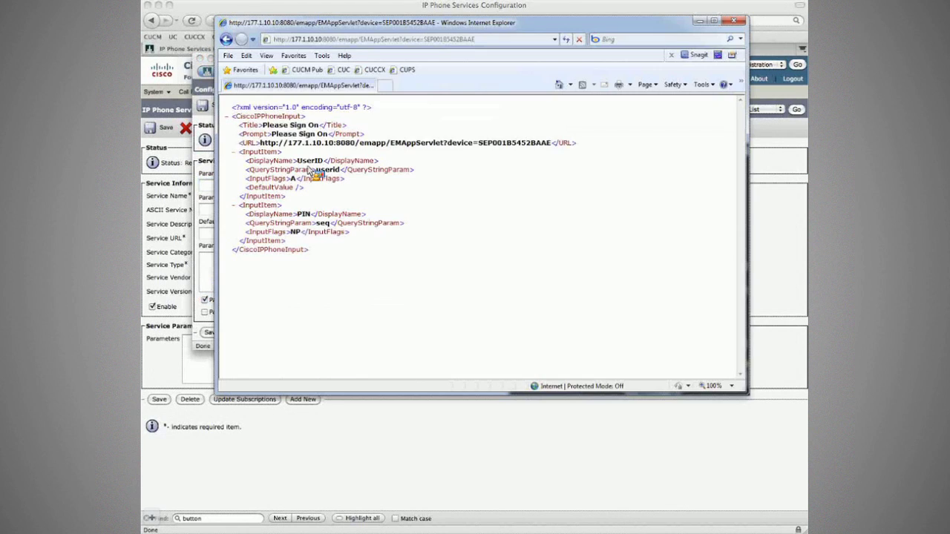
double_click(320, 161)
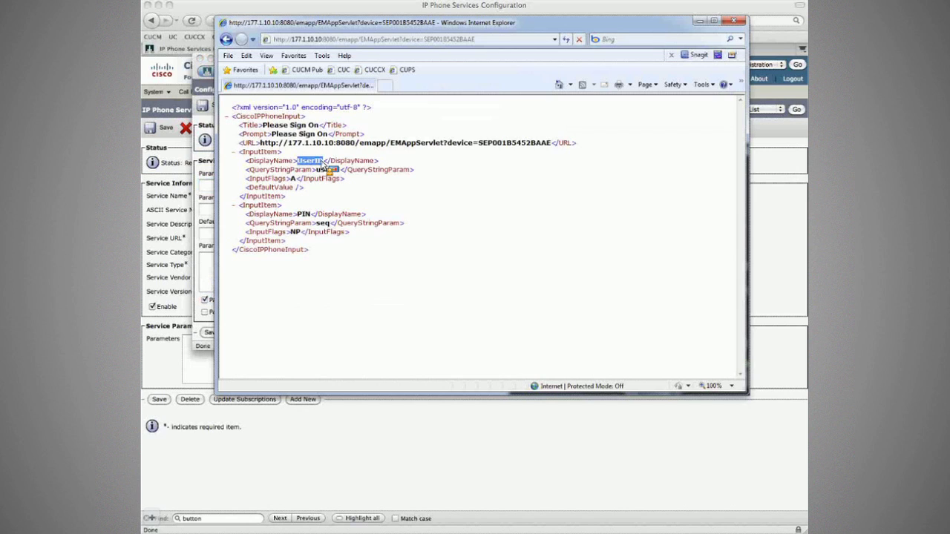
left_click_drag(324, 165, 290, 210)
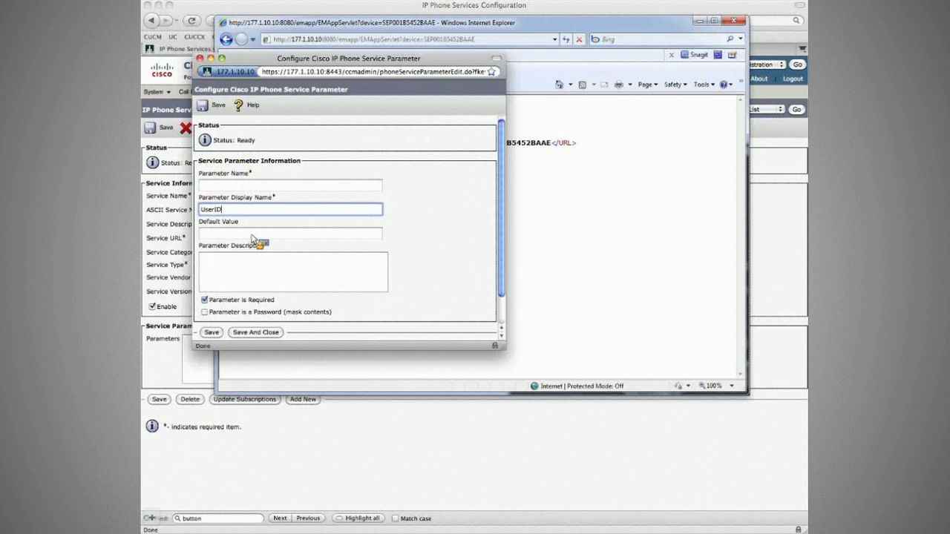
left_click_drag(252, 239, 249, 272)
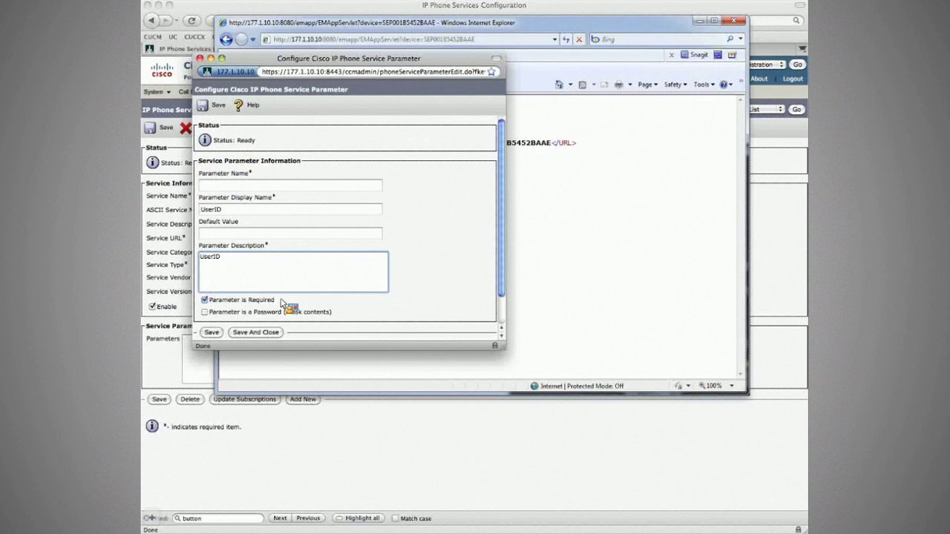
Step: Set the parameter name to userid and enter a default user ID
left_click(324, 175)
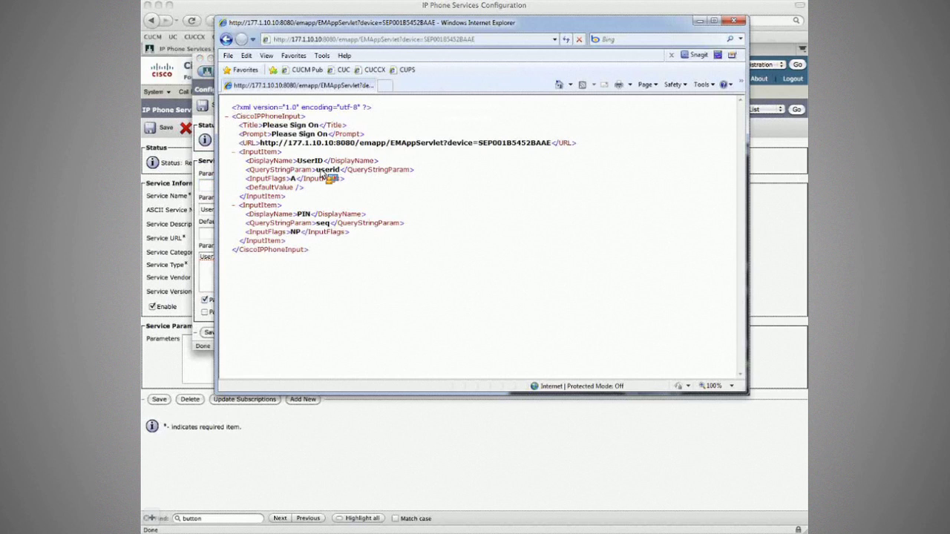
left_click_drag(317, 171, 338, 172)
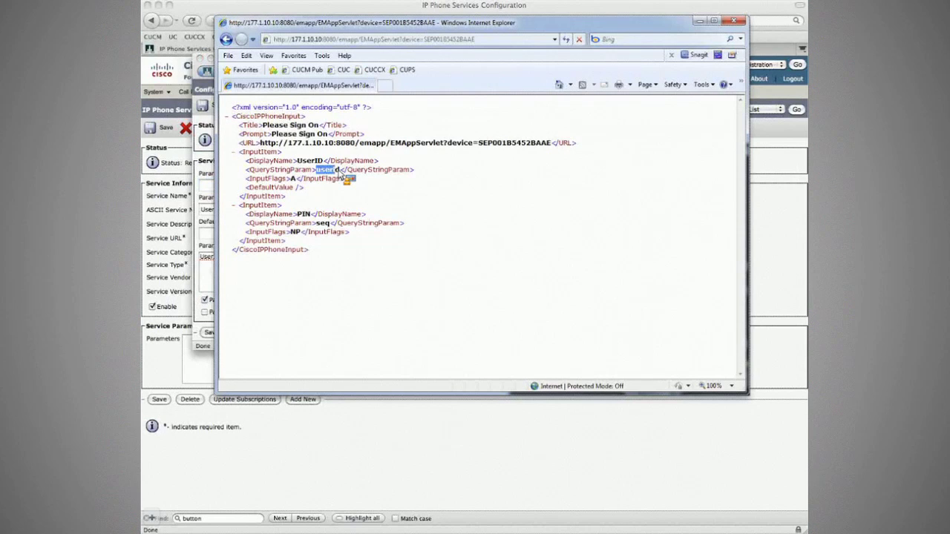
left_click_drag(341, 173, 233, 189)
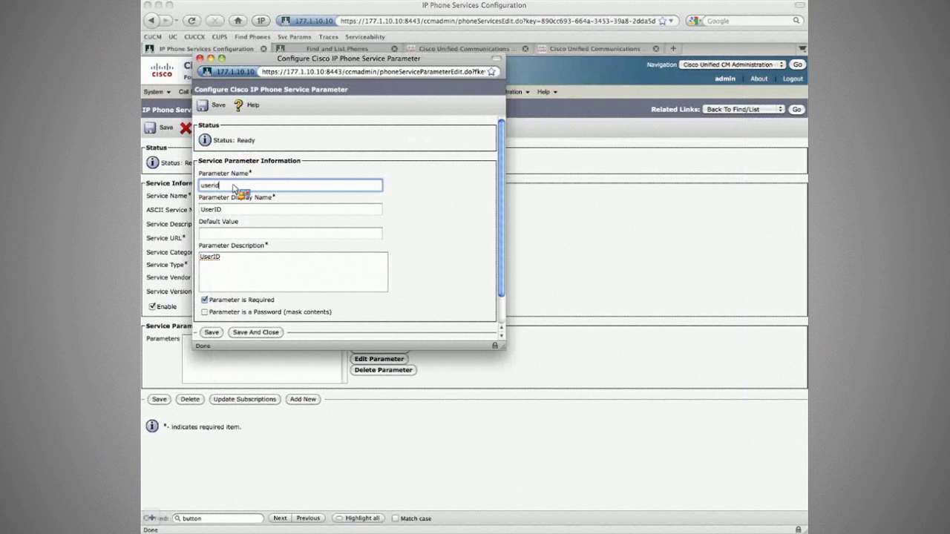
left_click_drag(234, 189, 230, 188)
left_click_drag(230, 188, 218, 259)
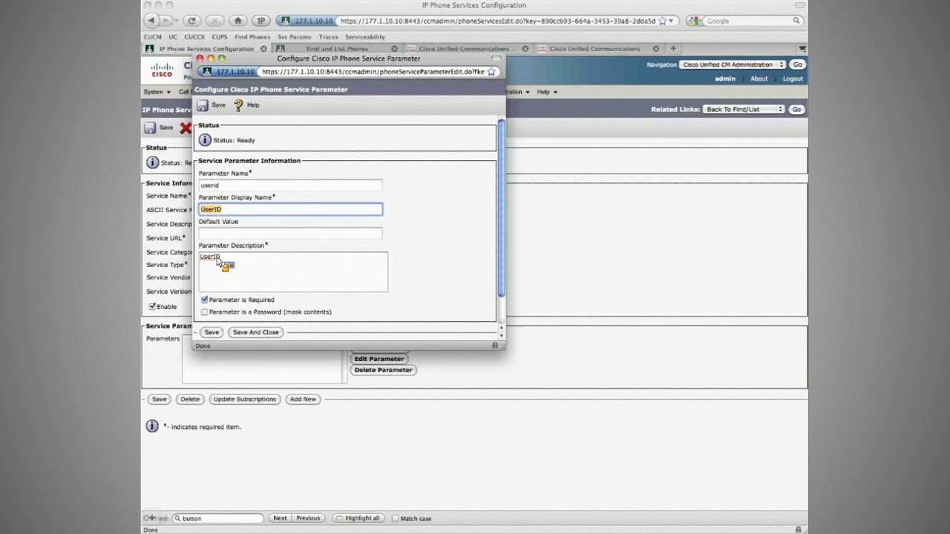
left_click_drag(217, 260, 229, 239)
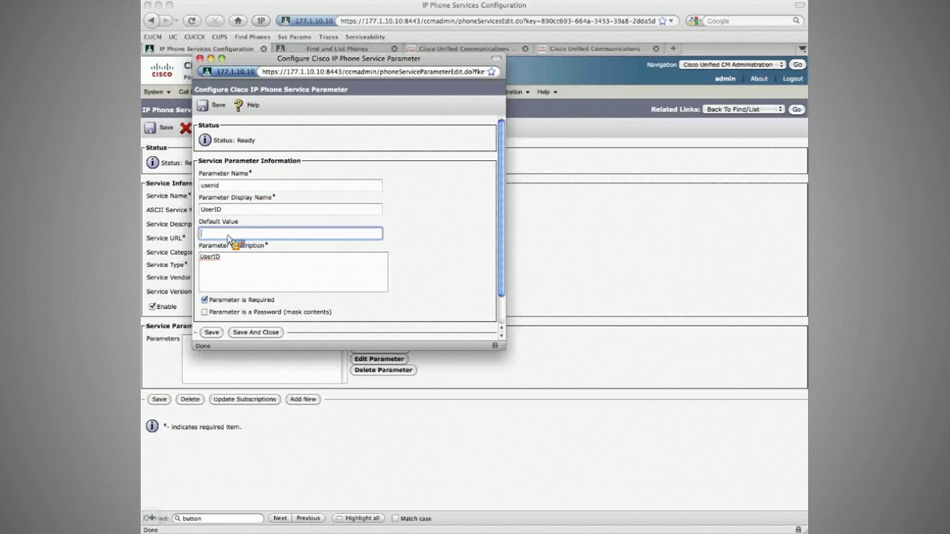
type("ehawking")
Step: Give the seq parameter a default PIN, then save it and the Extension Mobility service
key("Tab")
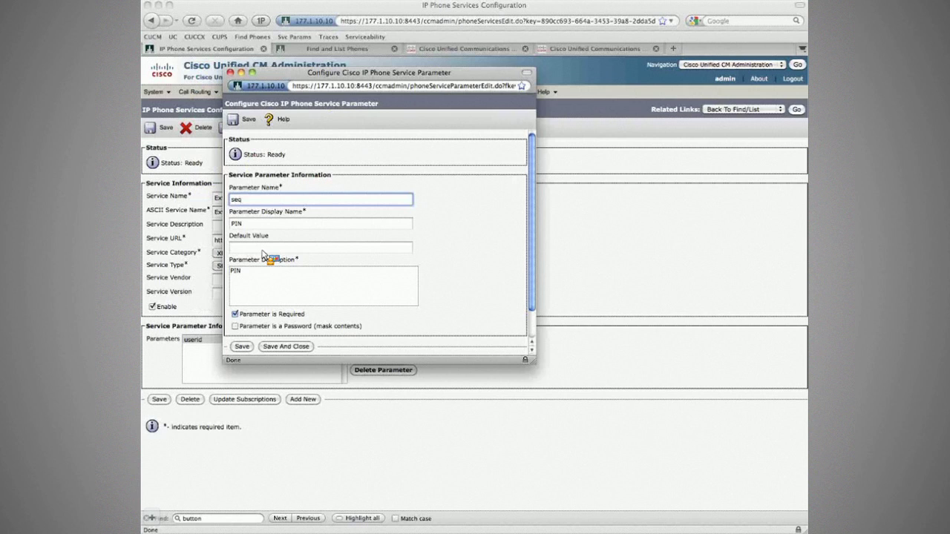
left_click(262, 249)
type("12345")
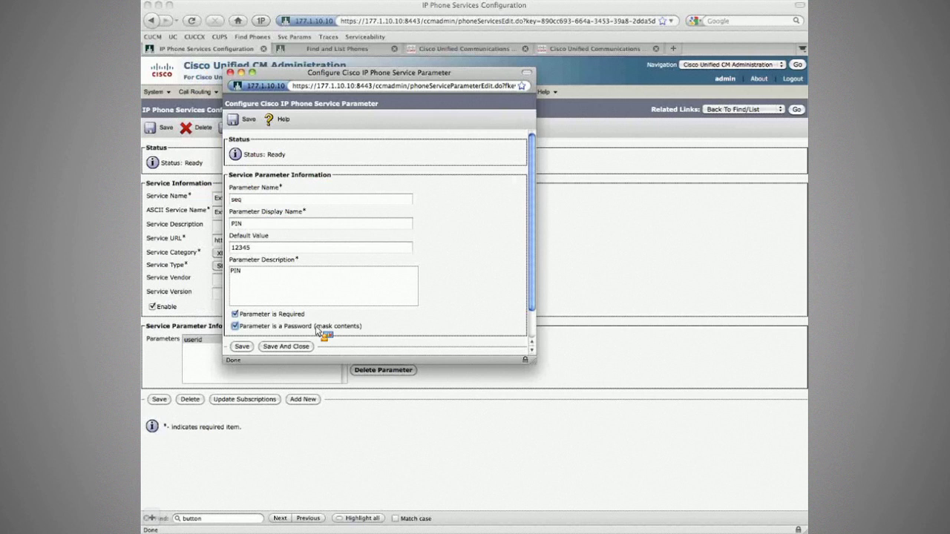
left_click(285, 346)
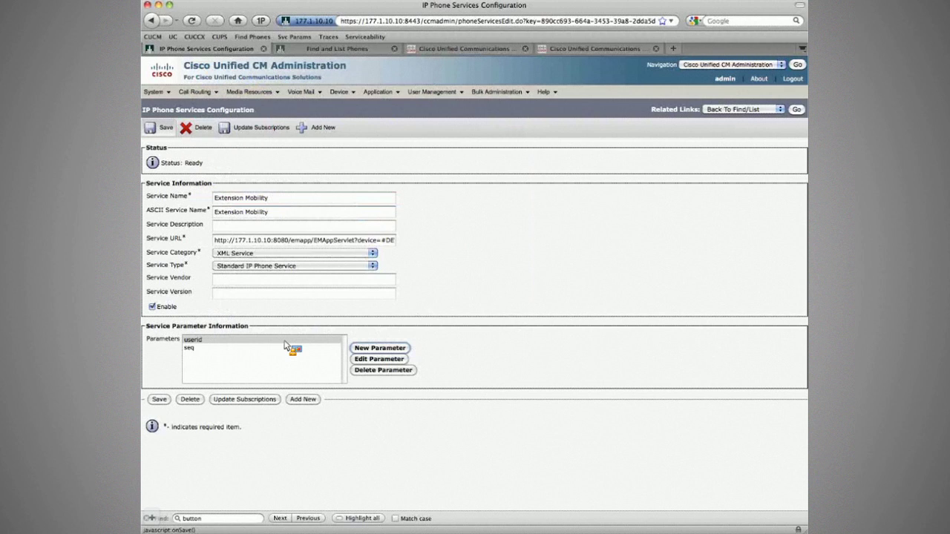
left_click(157, 130)
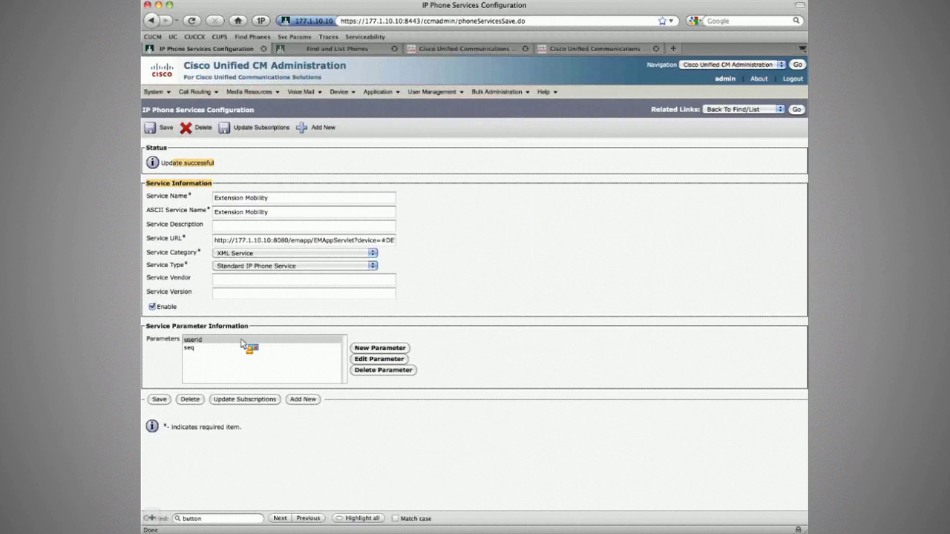
left_click(225, 340)
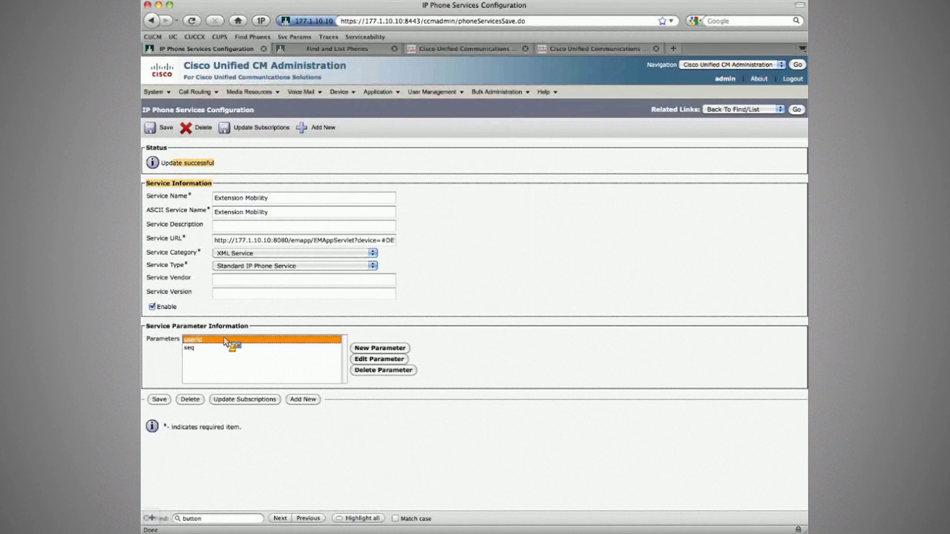
left_click(417, 167)
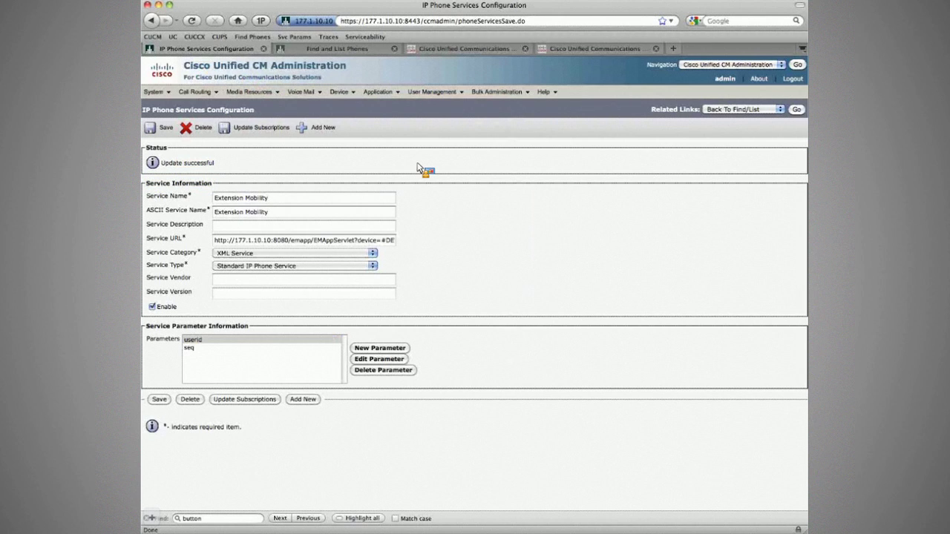
Step: In Internet Explorer, trim the device name from the end of the EMAppServlet address
key("super+Tab")
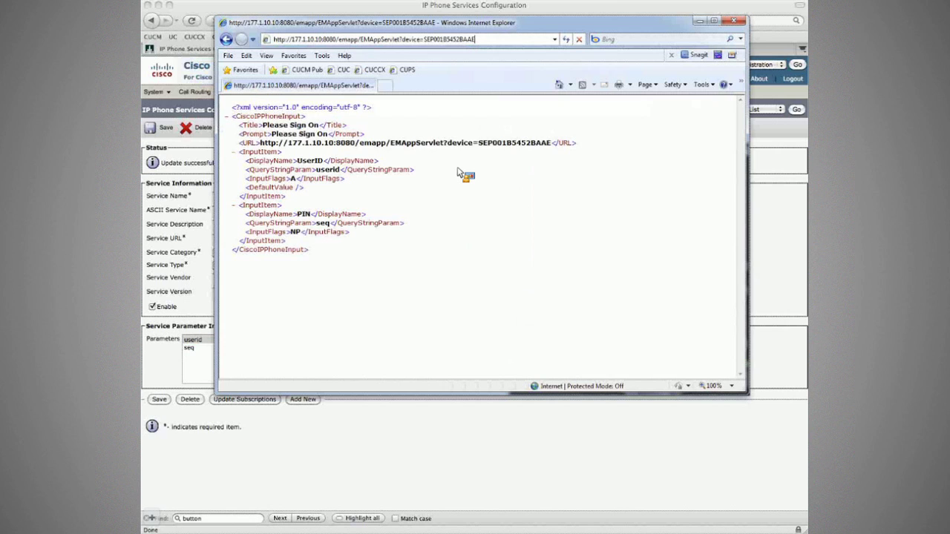
type("?")
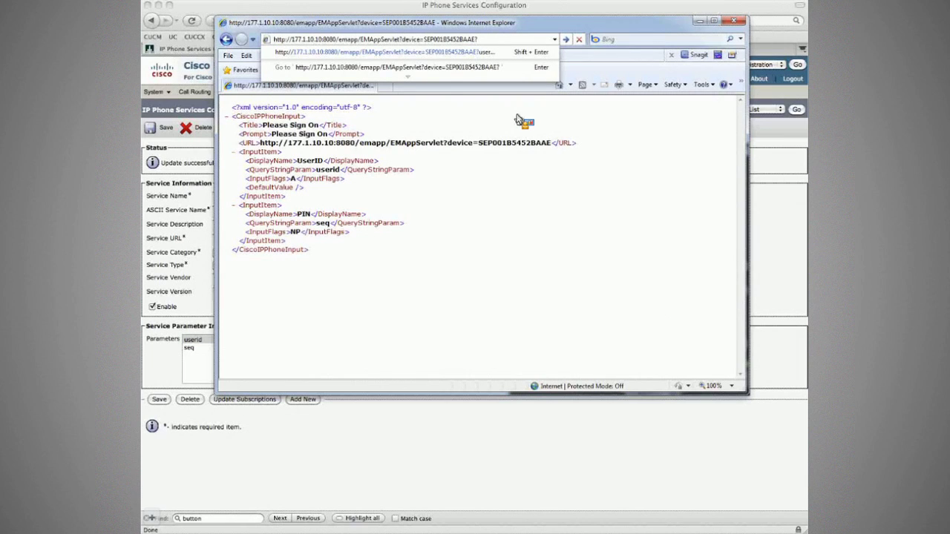
key("BackSpace")
key("BackSpace")
key("BackSpace")
key("BackSpace")
key("BackSpace")
key("BackSpace")
key("BackSpace")
key("BackSpace")
key("BackSpace")
key("BackSpace")
key("BackSpace")
key("BackSpace")
key("BackSpace")
key("BackSpace")
key("BackSpace")
key("BackSpace")
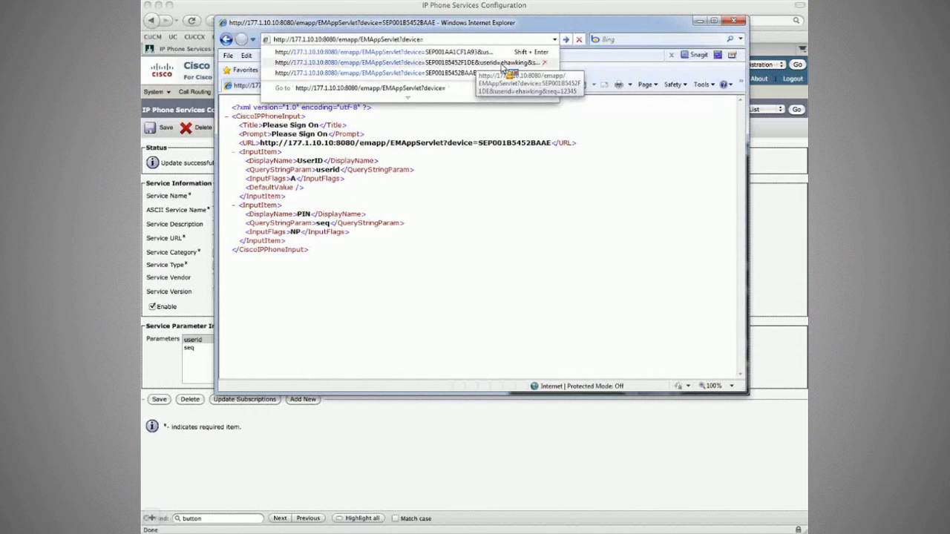
left_click(415, 209)
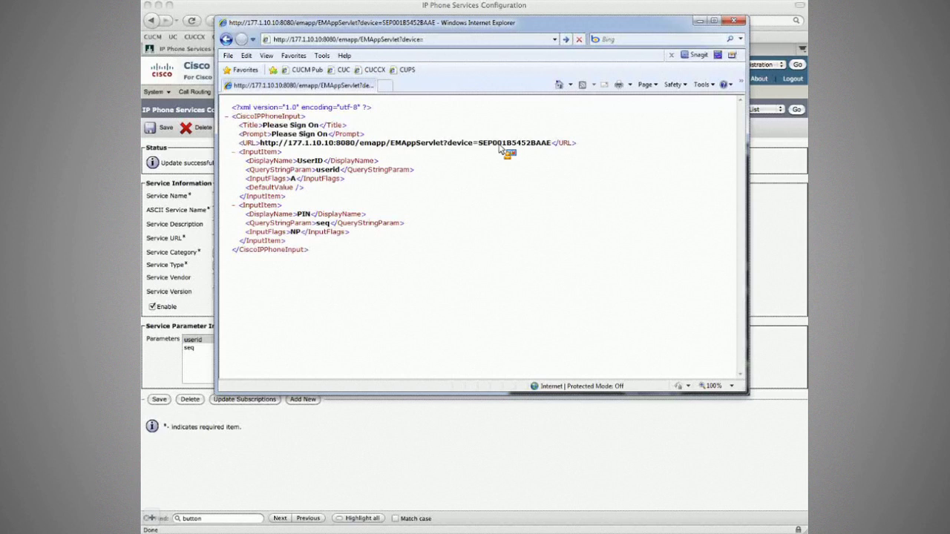
Step: Highlight the userid query parameter and the device name in the sign-on XML
double_click(338, 171)
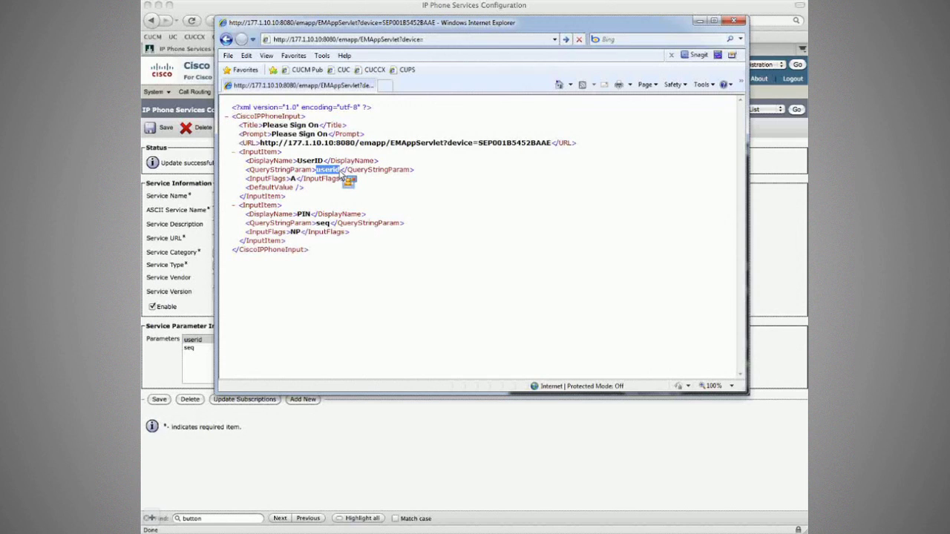
left_click_drag(341, 174, 316, 228)
left_click_drag(316, 230, 486, 144)
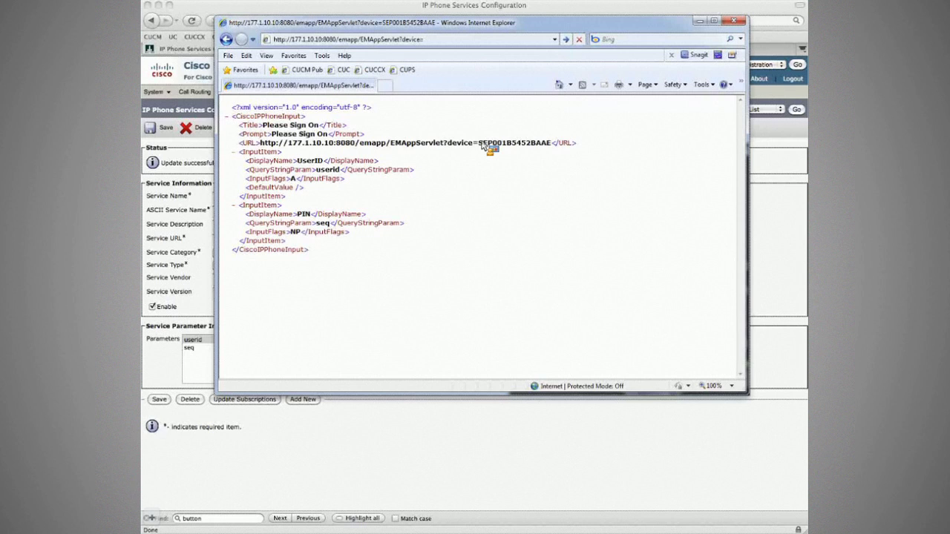
double_click(485, 145)
left_click_drag(488, 151, 496, 130)
Step: Close the servlet XML window and open phone SEP001B5452F1DE from the phone list
left_click(209, 170)
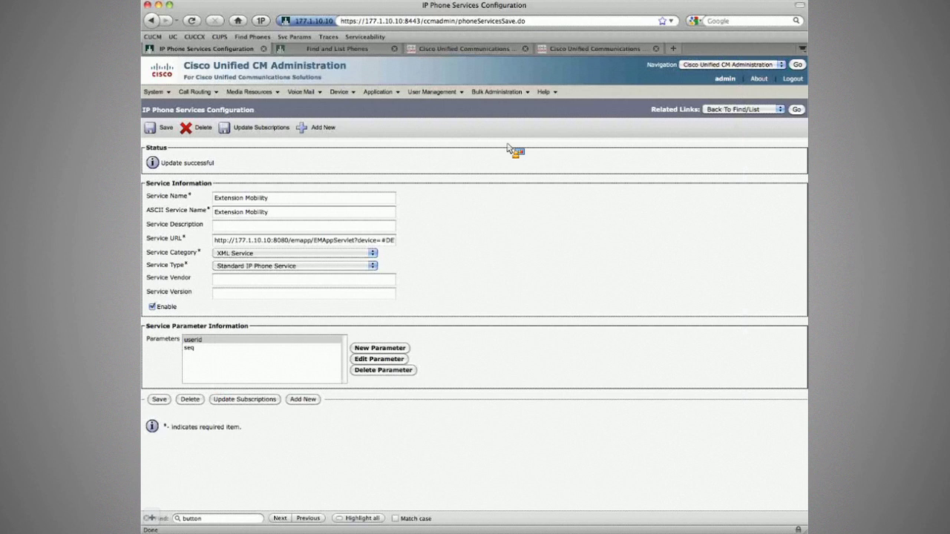
mouse_move(352, 97)
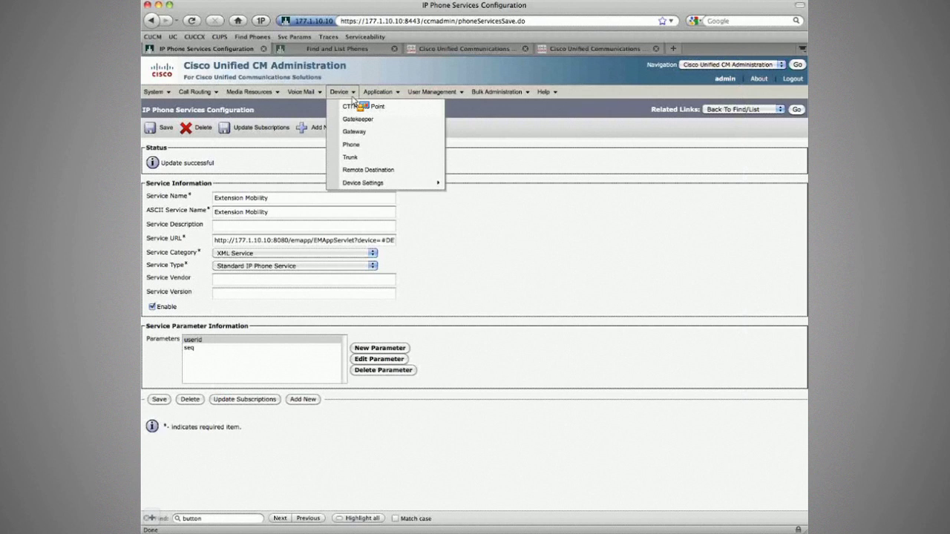
left_click(353, 144)
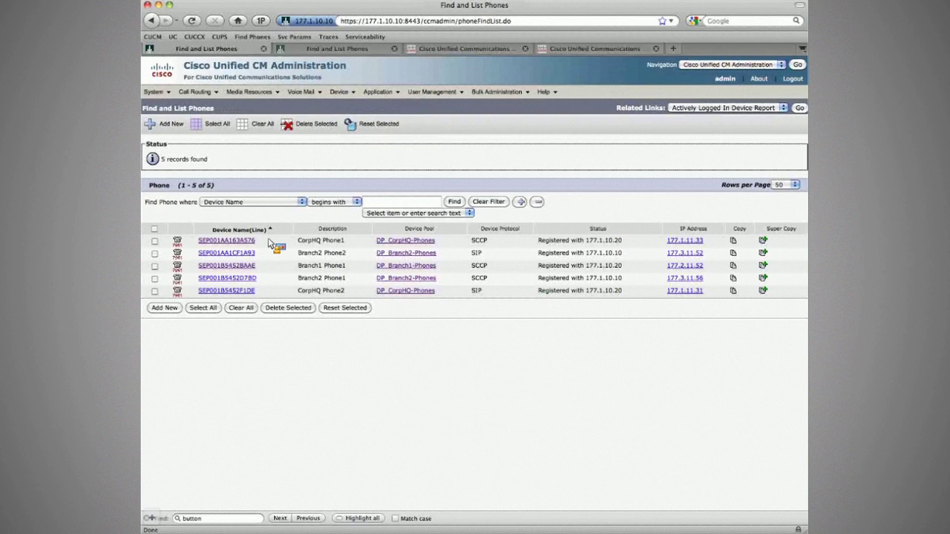
left_click(226, 290)
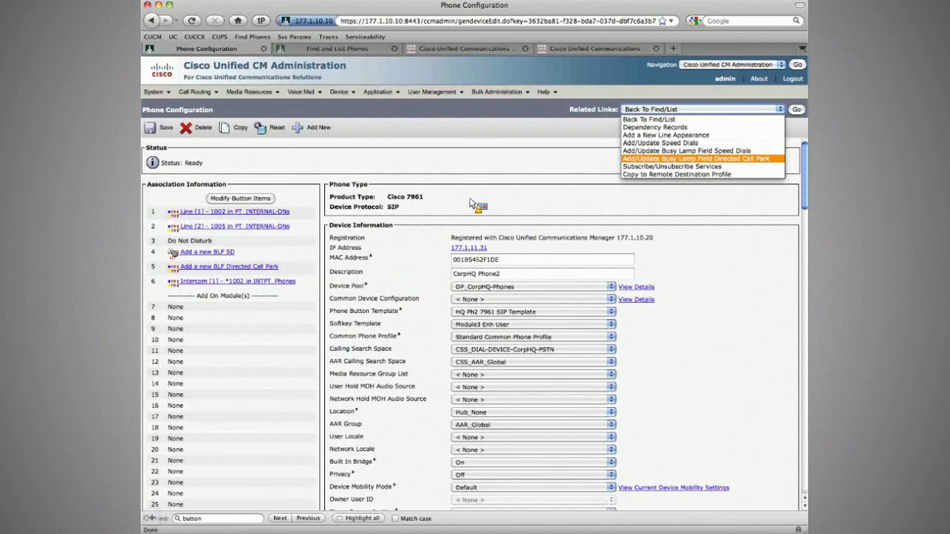
Step: Subscribe CorpHQ Phone2 to the Extension Mobility service and close the subscriptions window
key("Down")
key("Return")
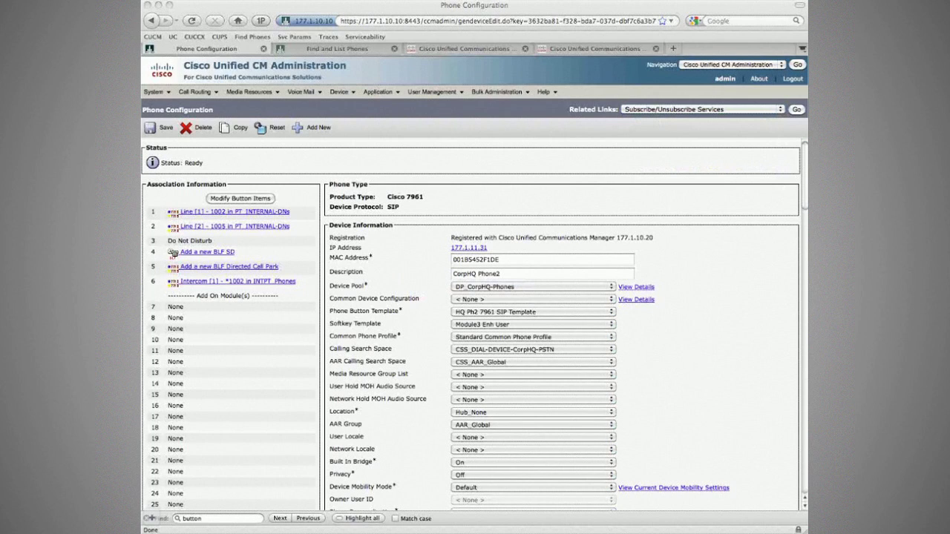
left_click(448, 239)
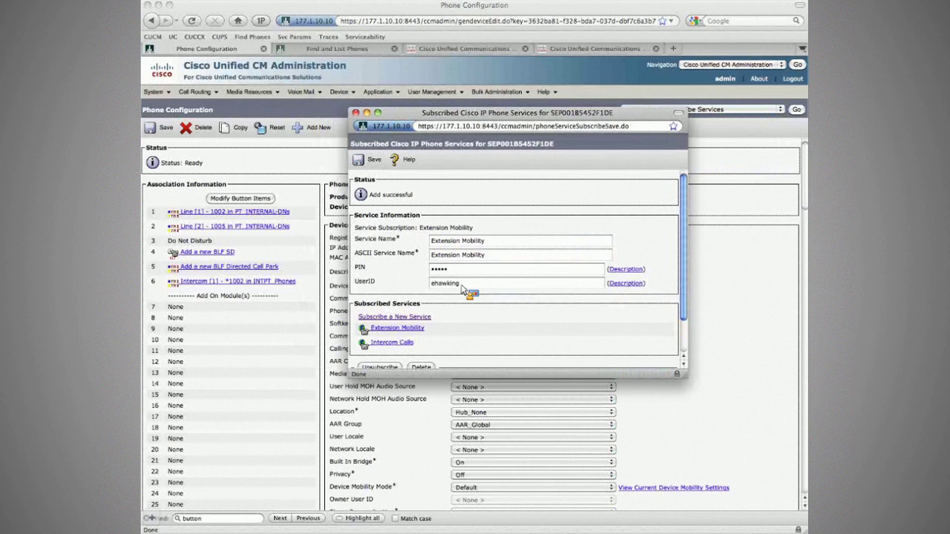
left_click_drag(461, 284, 407, 290)
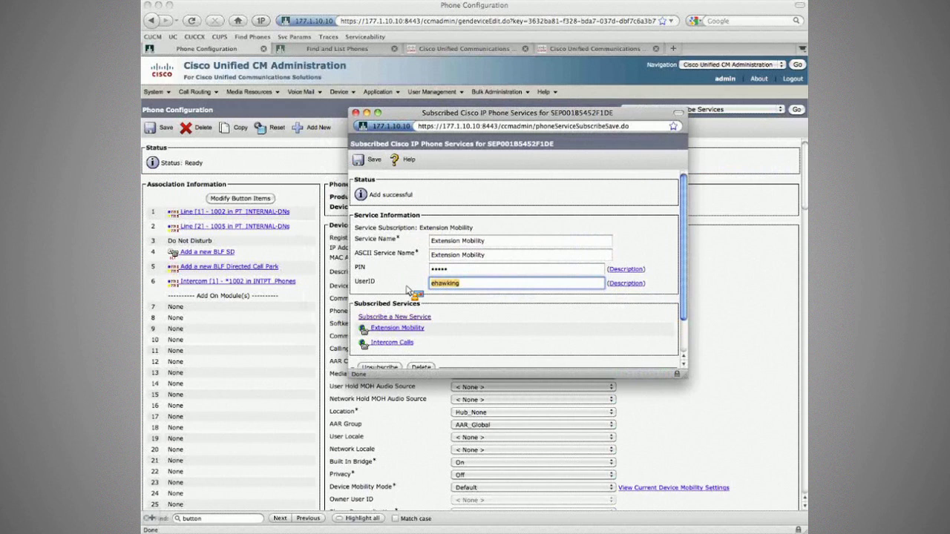
key("super+w")
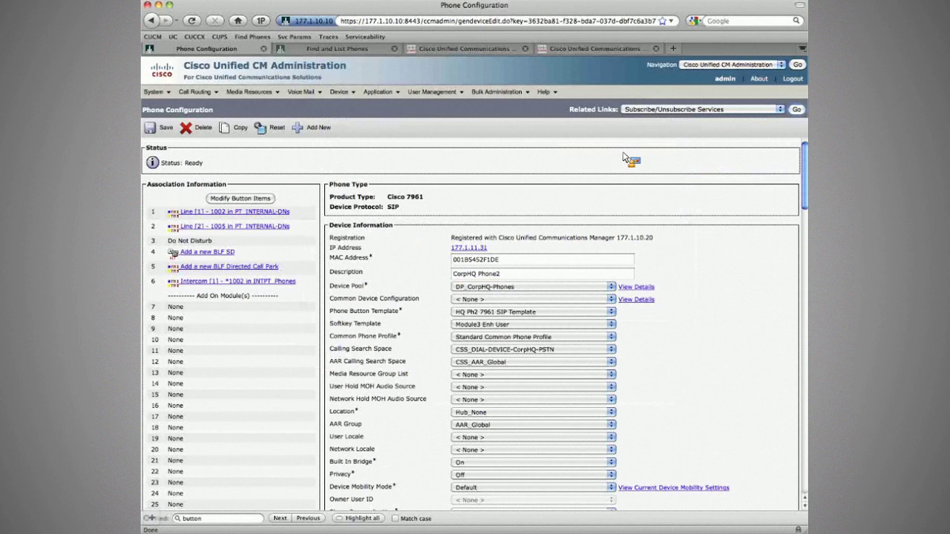
Step: Check Enable Extension Mobility on CorpHQ Phone2, save it, and reset the phone
left_click(796, 109)
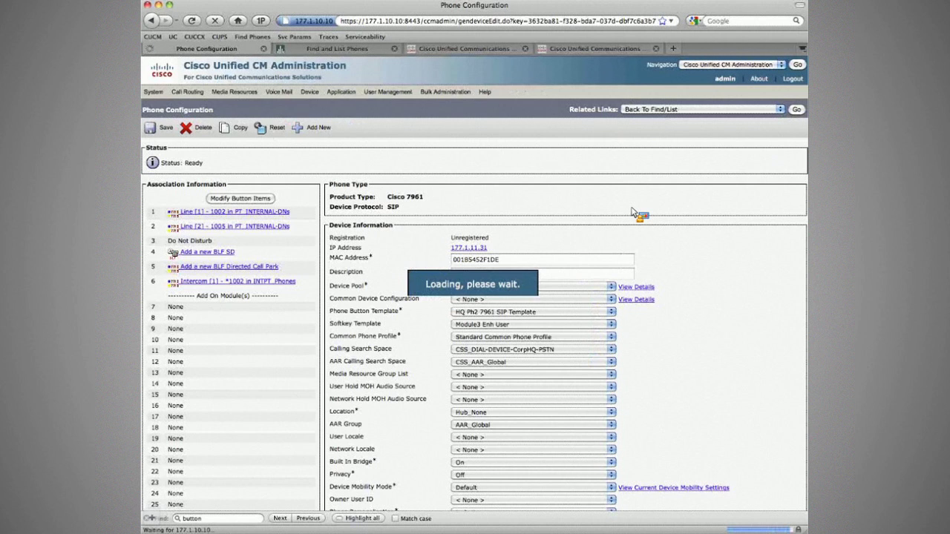
scroll(668, 213, "down", 10)
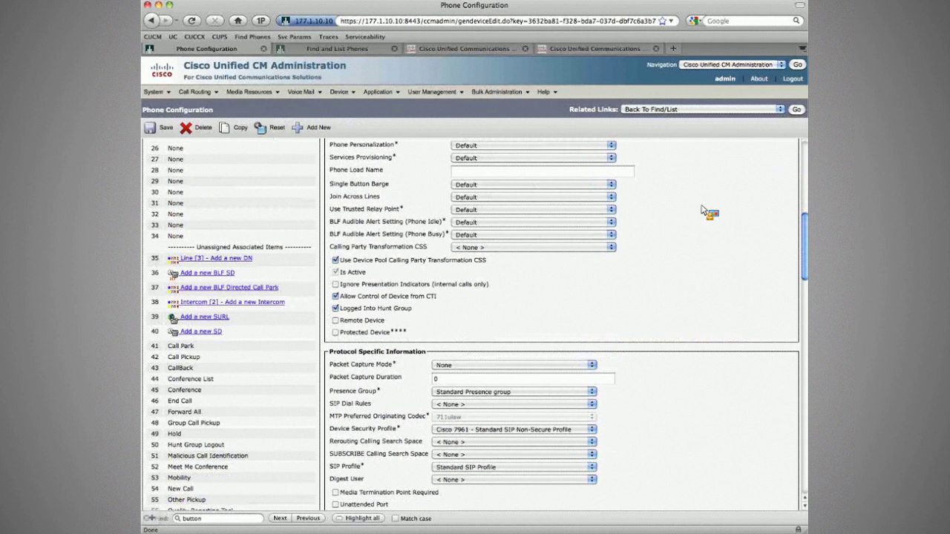
scroll(473, 344, "down", 15)
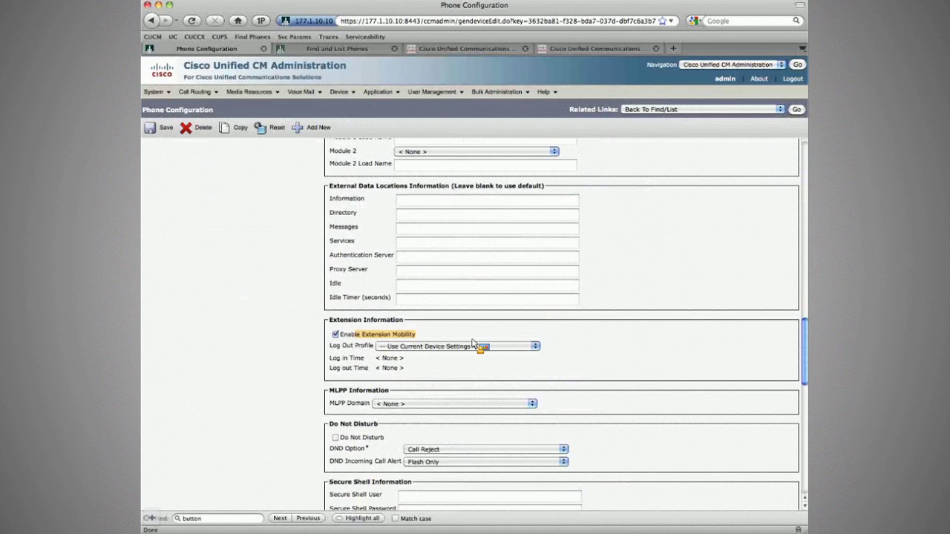
left_click(472, 340)
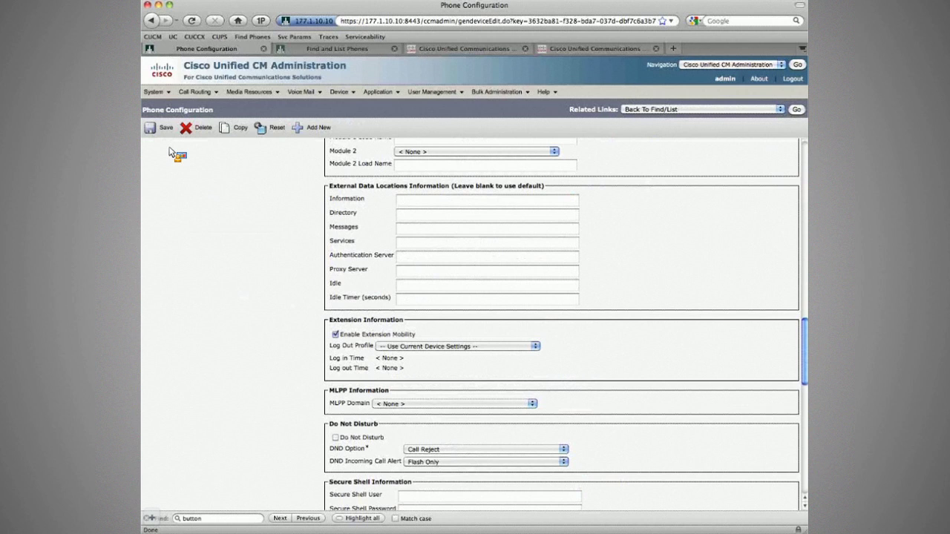
left_click(161, 127)
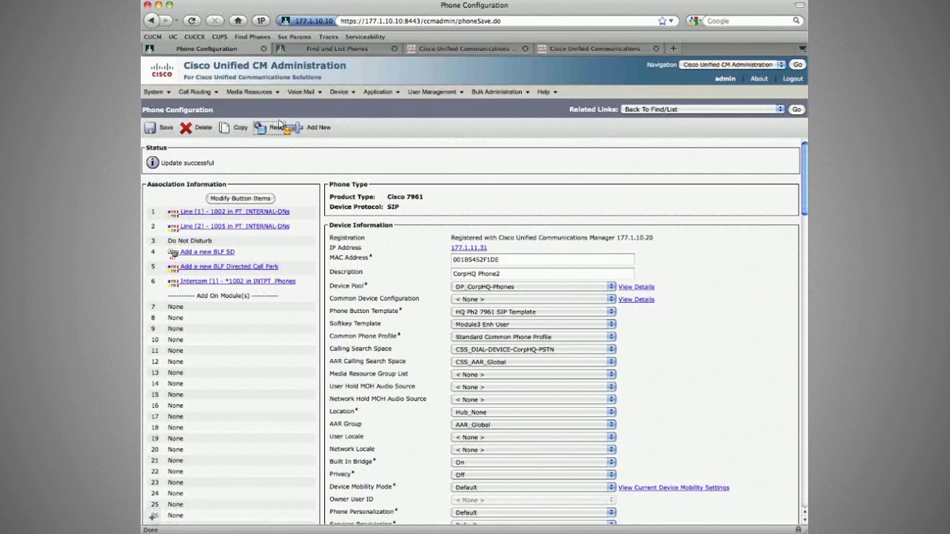
left_click(278, 126)
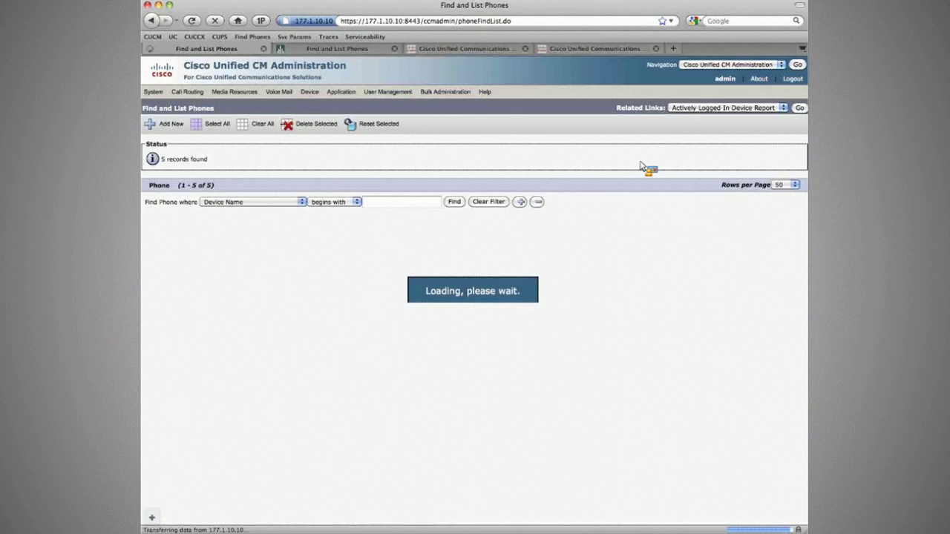
Step: Open another phone and confirm its Log Out Profile stays on Use Current Device Settings
left_click(431, 234)
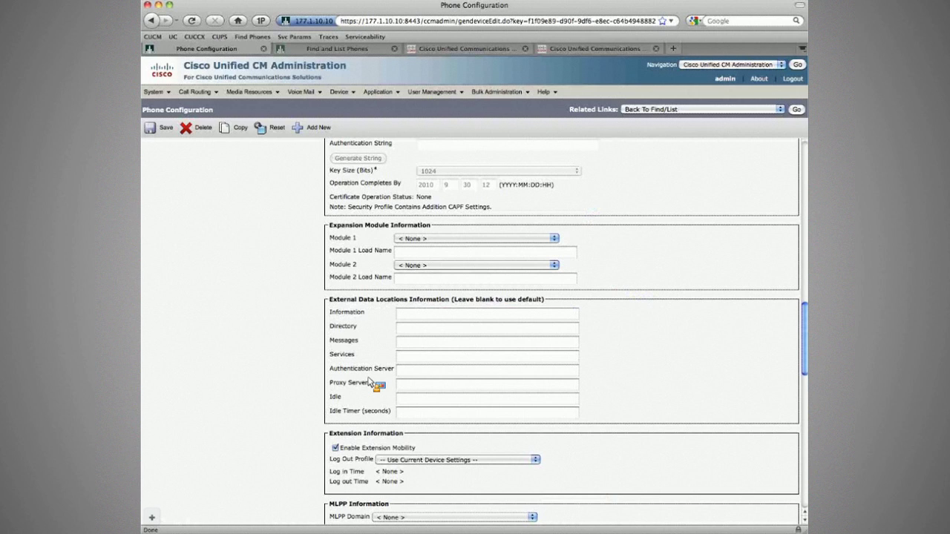
scroll(369, 381, "down", 5)
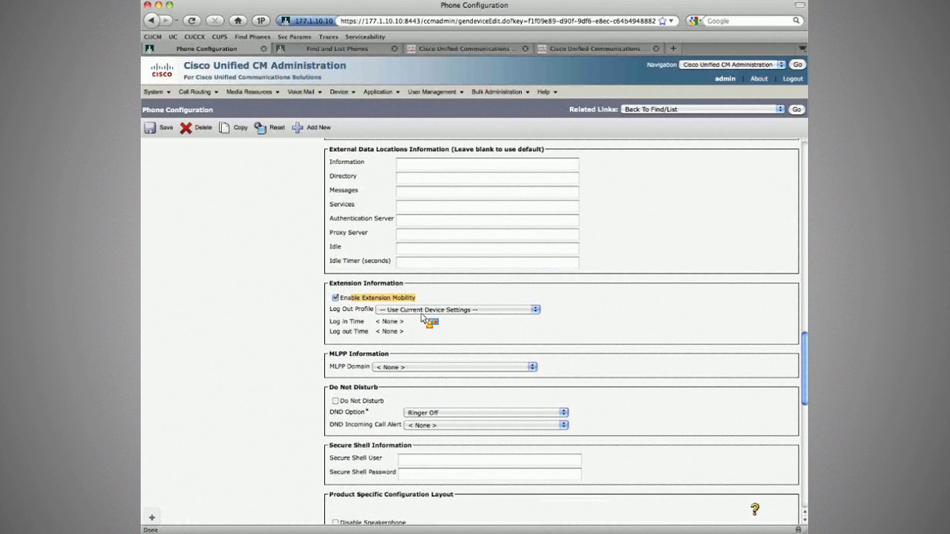
left_click(381, 312)
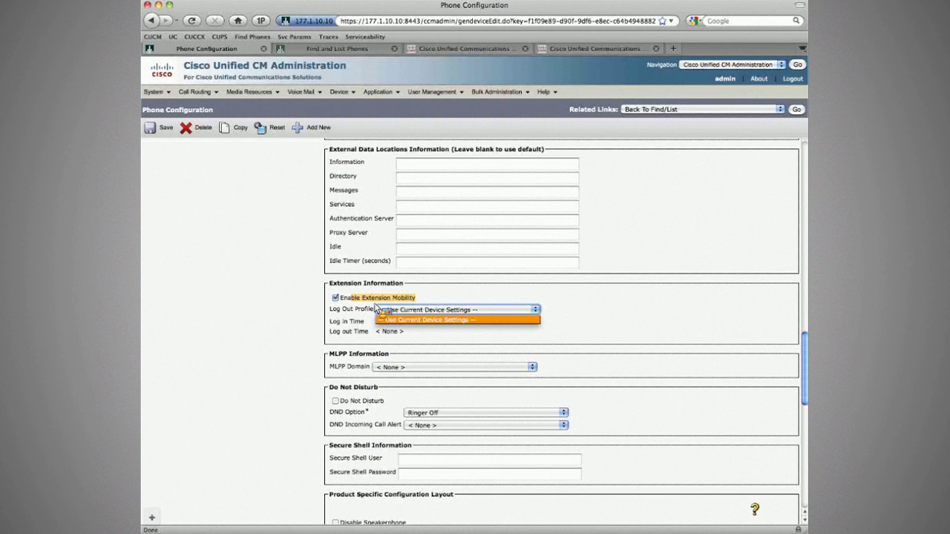
left_click(412, 318)
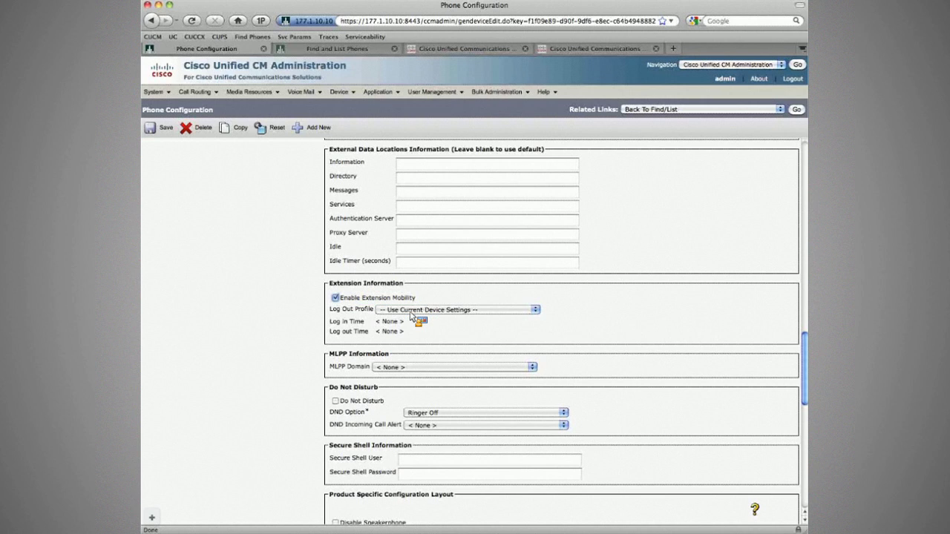
left_click(427, 309)
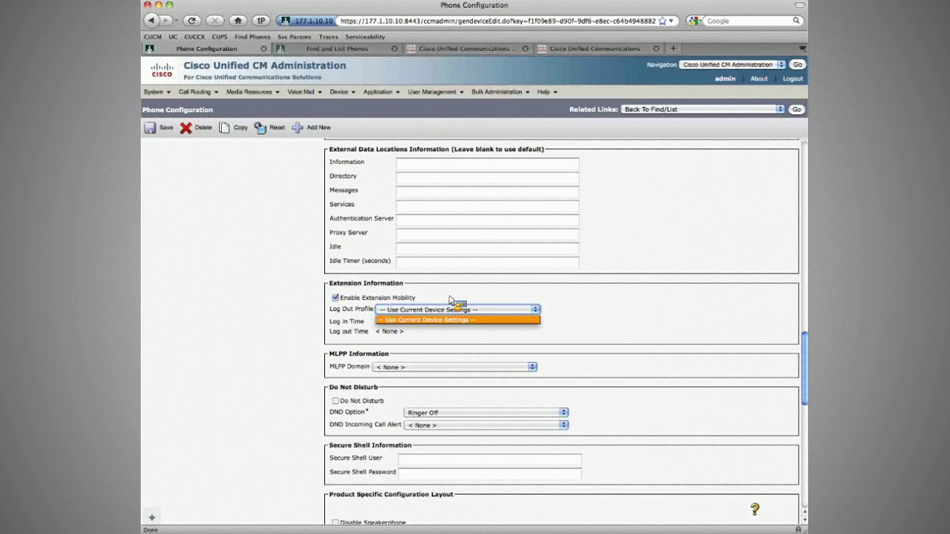
left_click(553, 292)
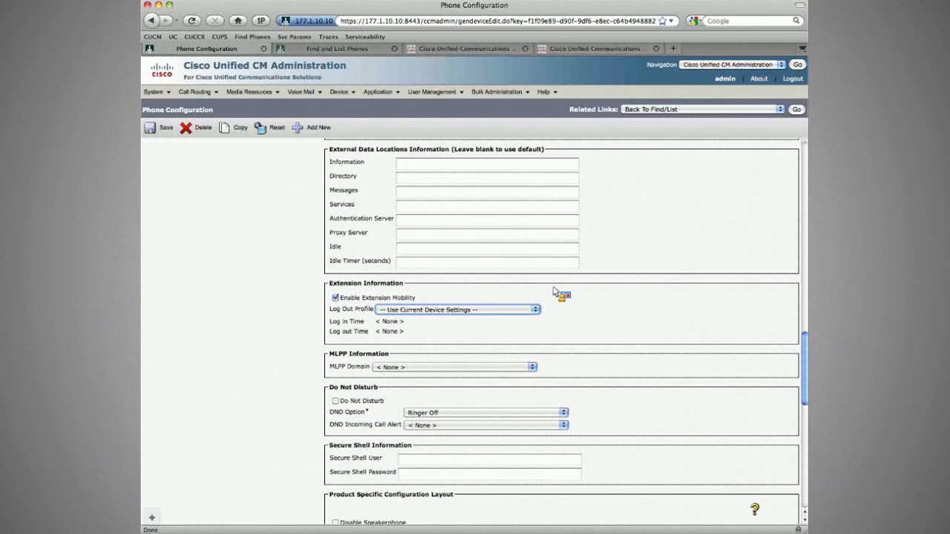
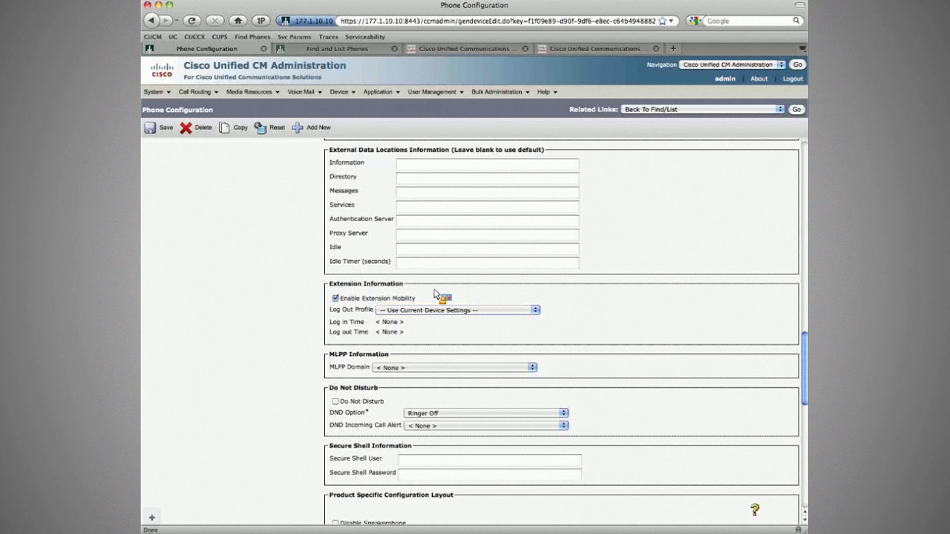
Step: Save Branch2 Phone2's Extension Mobility subscription and phone configuration, then return to the 5-phone list
scroll(434, 294, "up", 20)
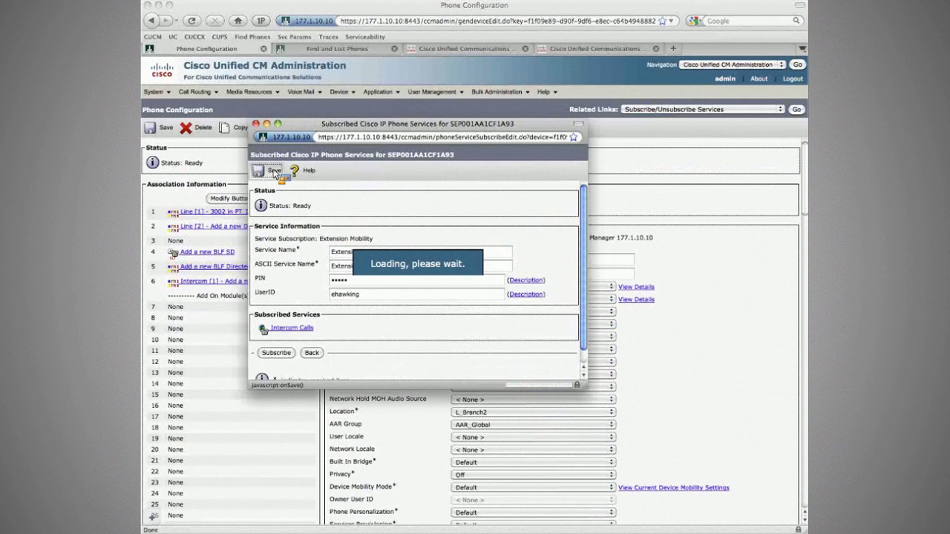
left_click(413, 111)
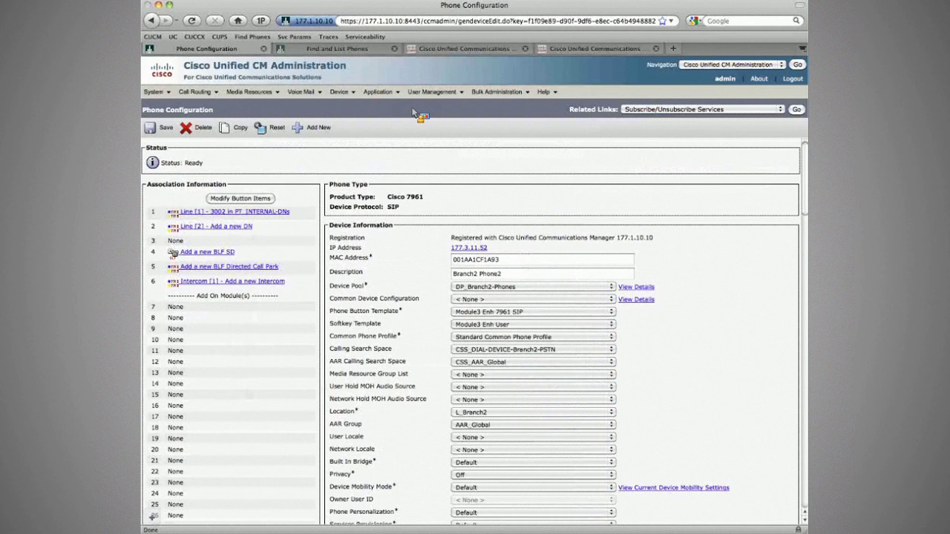
left_click(274, 129)
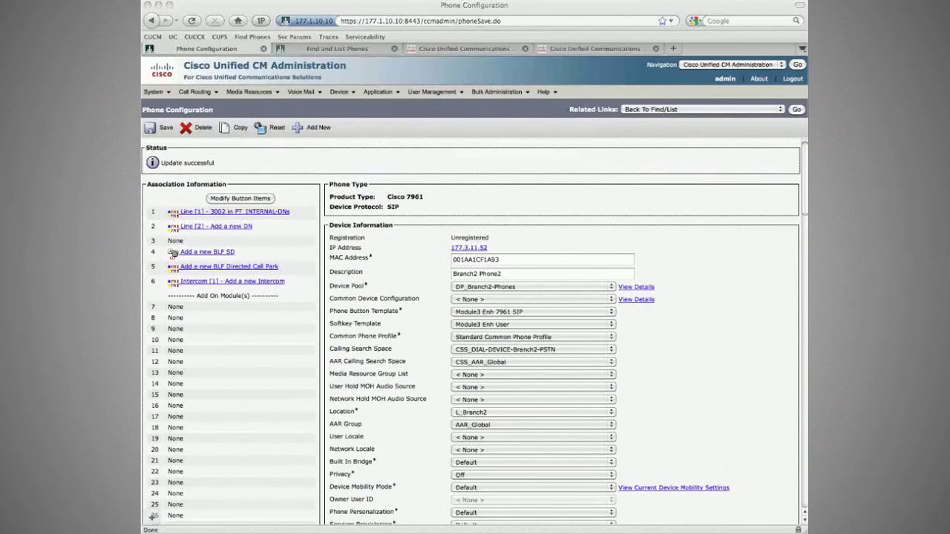
left_click(705, 109)
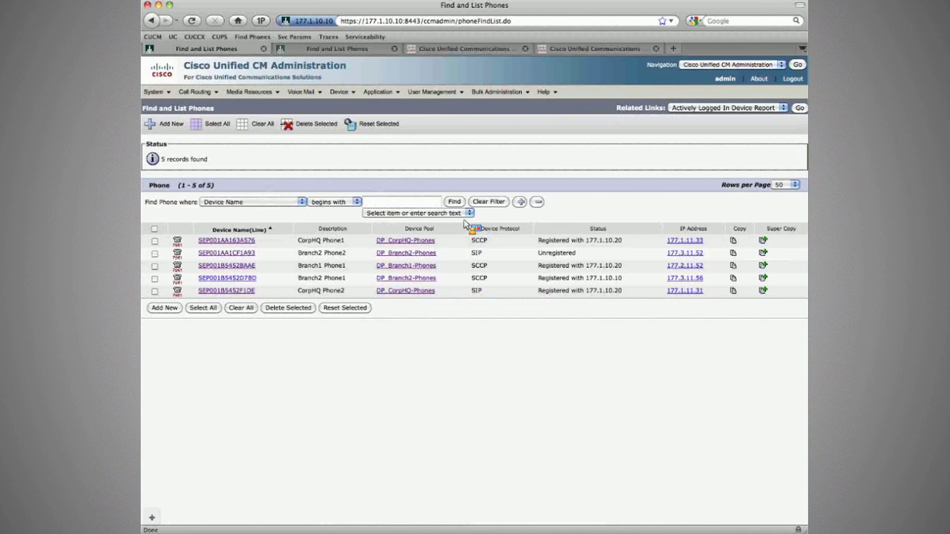
Step: Subscribe Branch1 Phone1 (SEP001B5452BAAE) to Extension Mobility, save and reset it, and return to the list
left_click(247, 276)
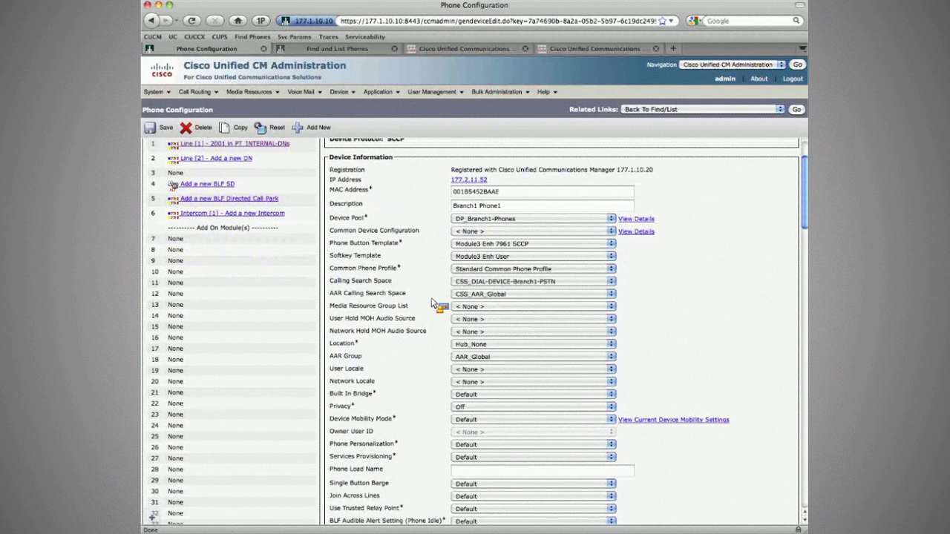
scroll(434, 303, "down", 15)
left_click(701, 109)
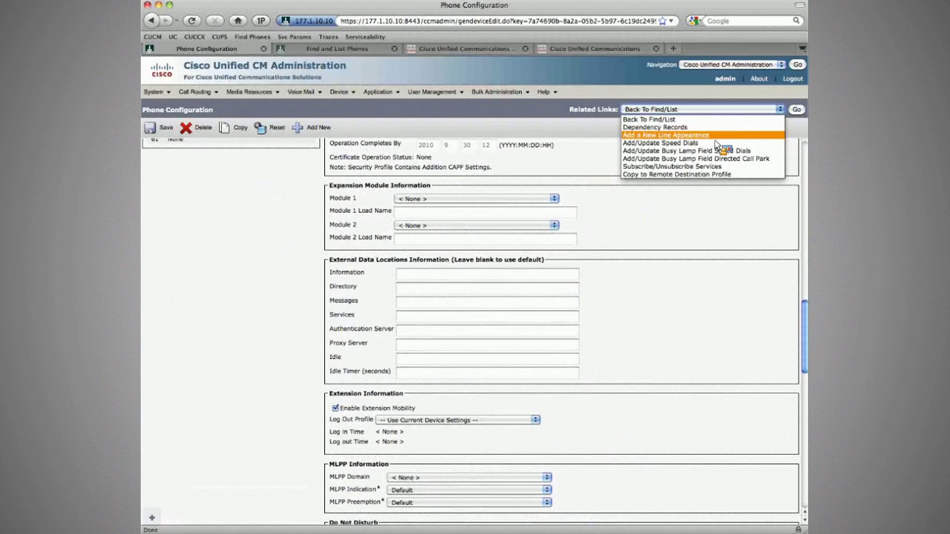
left_click(683, 166)
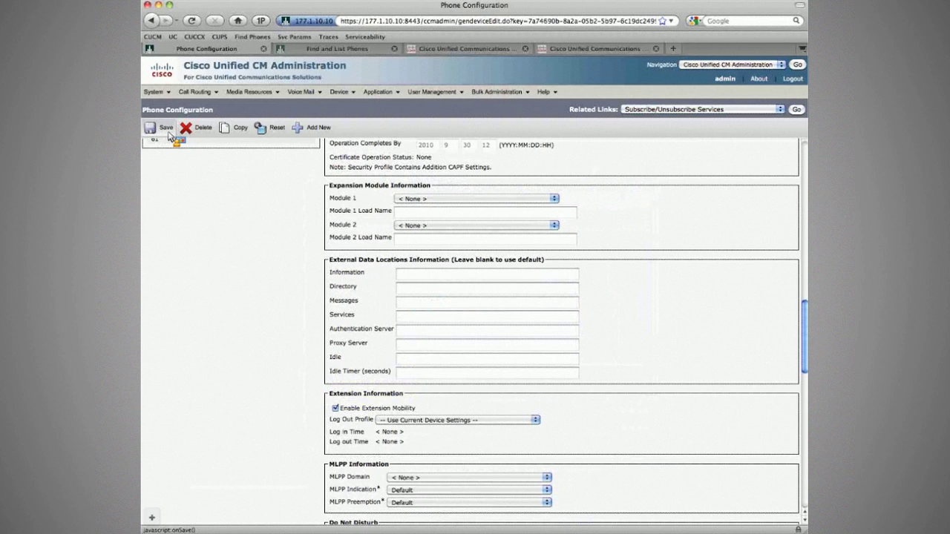
left_click(166, 129)
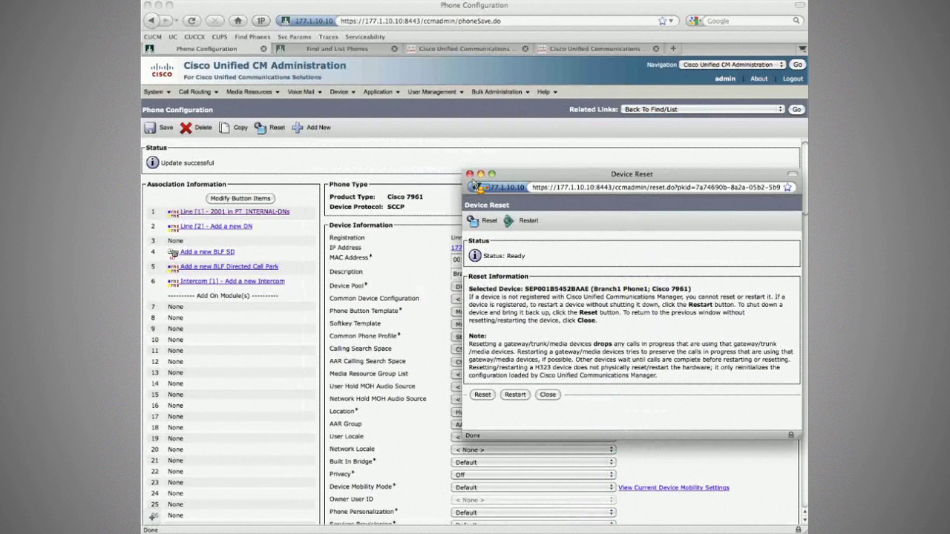
left_click(469, 175)
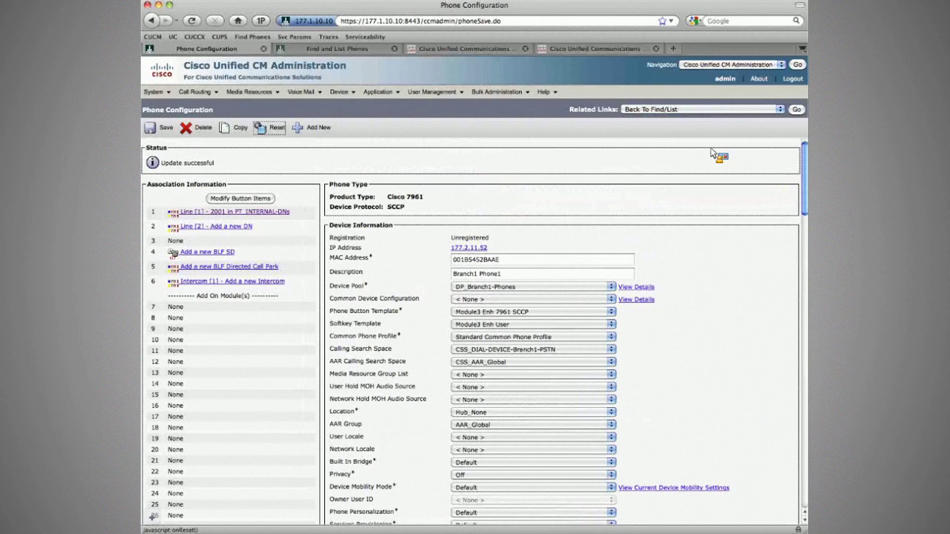
left_click(796, 109)
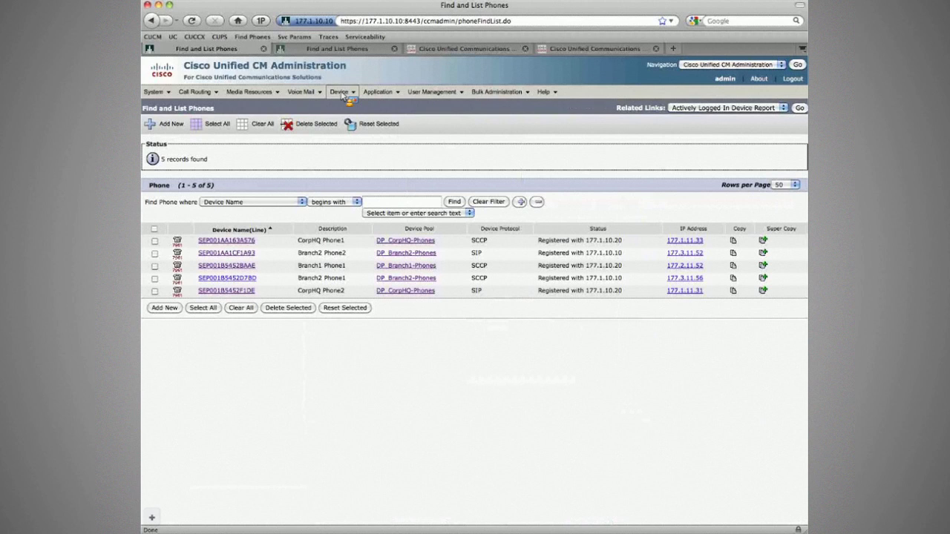
Step: Highlight the page 4 lab requirement that users log out of any phone unaided and the phone reverts
left_click(347, 95)
mouse_move(356, 185)
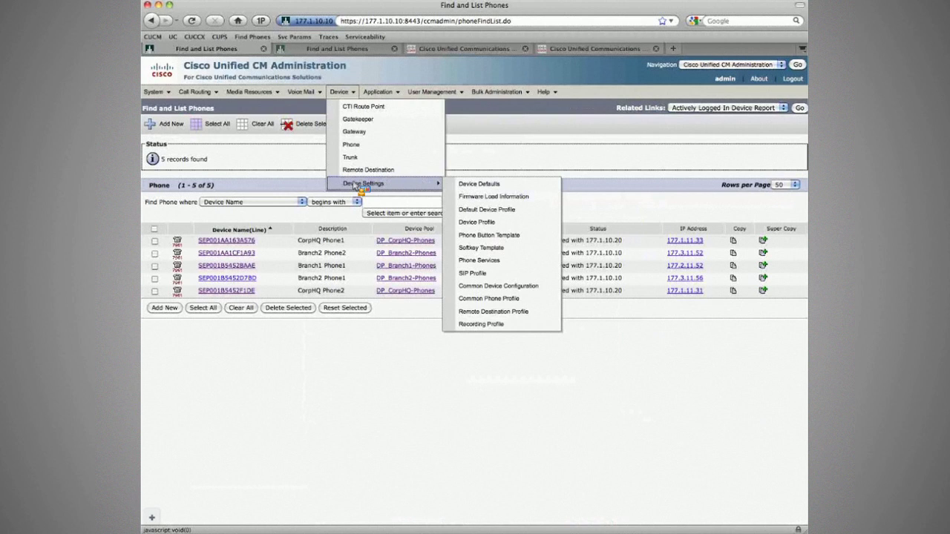
key("super+Tab")
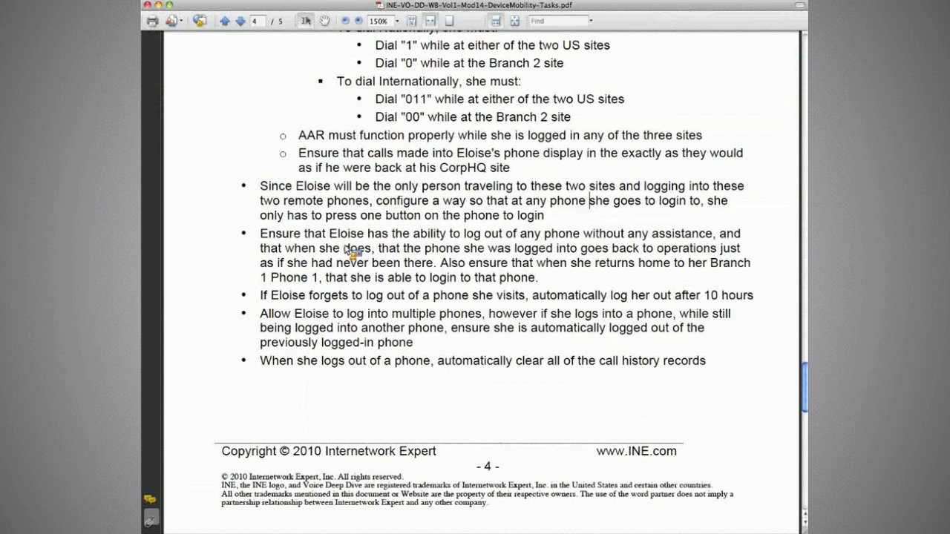
left_click_drag(261, 233, 528, 252)
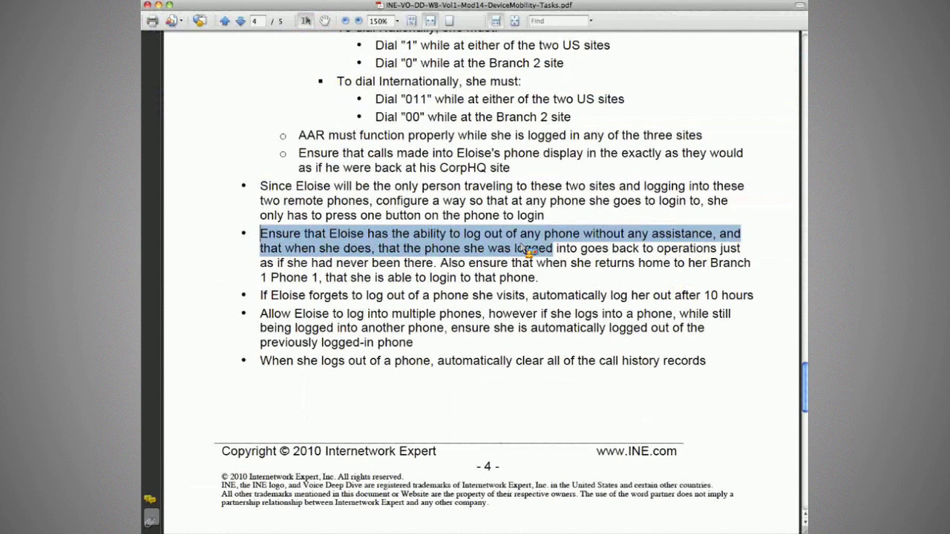
left_click_drag(528, 252, 391, 254)
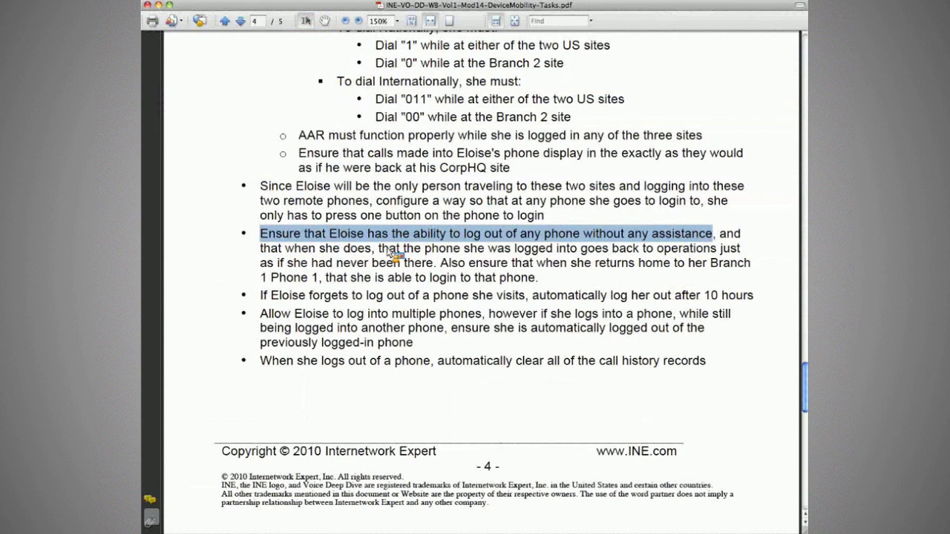
left_click_drag(284, 248, 653, 254)
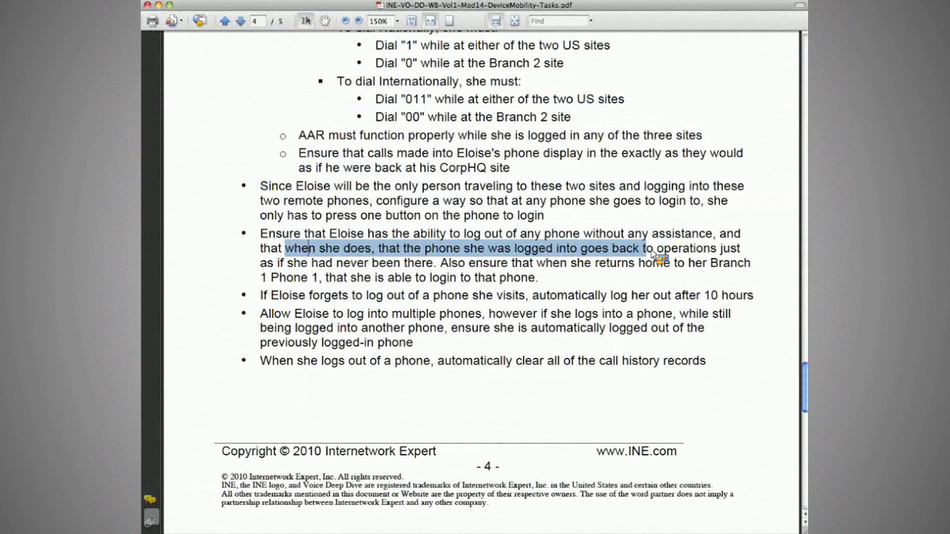
key("super+Tab")
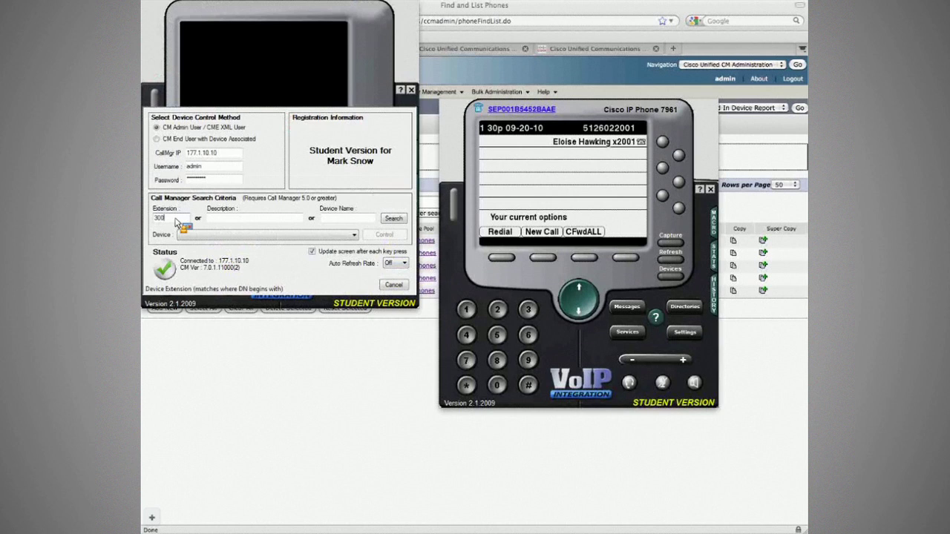
Step: Take control of Branch2 Phone2 via extension 3002 and log it in to extension 2001 with Extension Mobility
type("2")
left_click(394, 219)
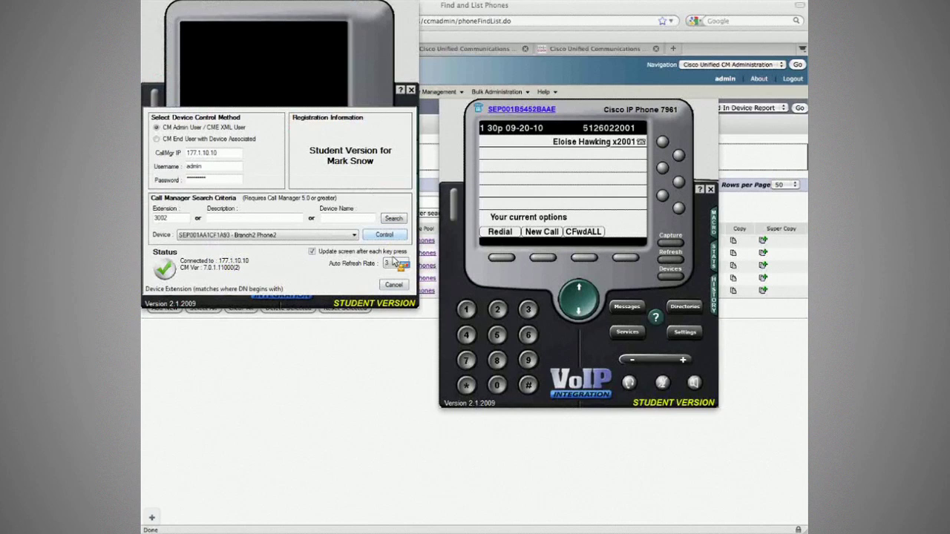
left_click(397, 236)
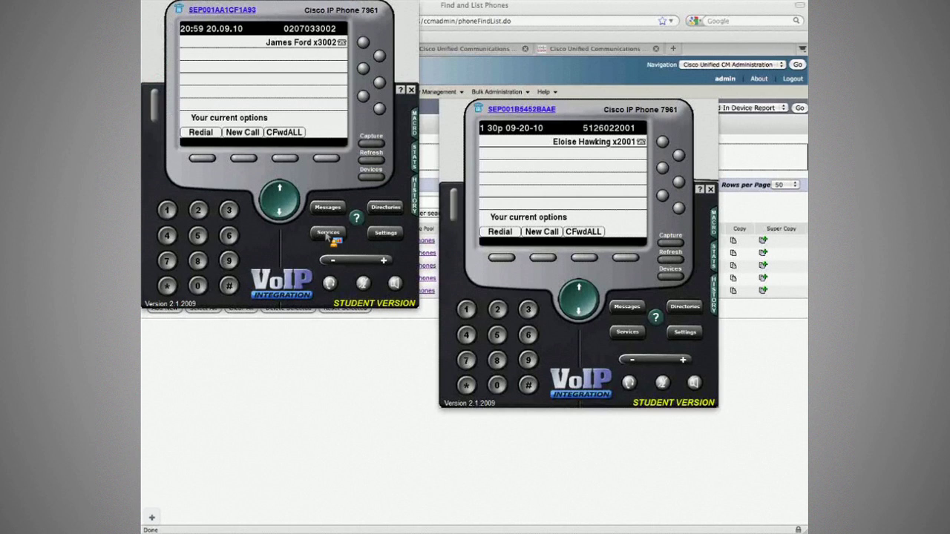
left_click(328, 233)
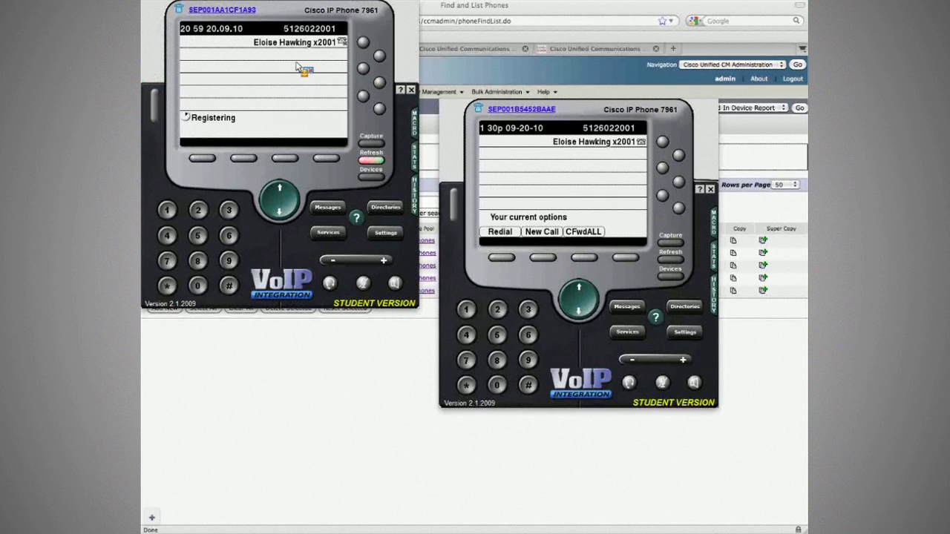
left_click(363, 43)
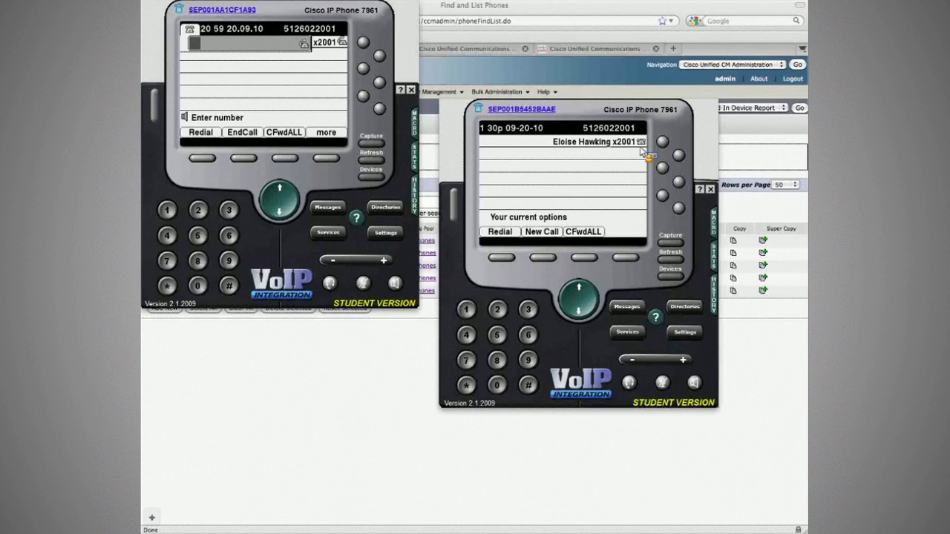
left_click(669, 261)
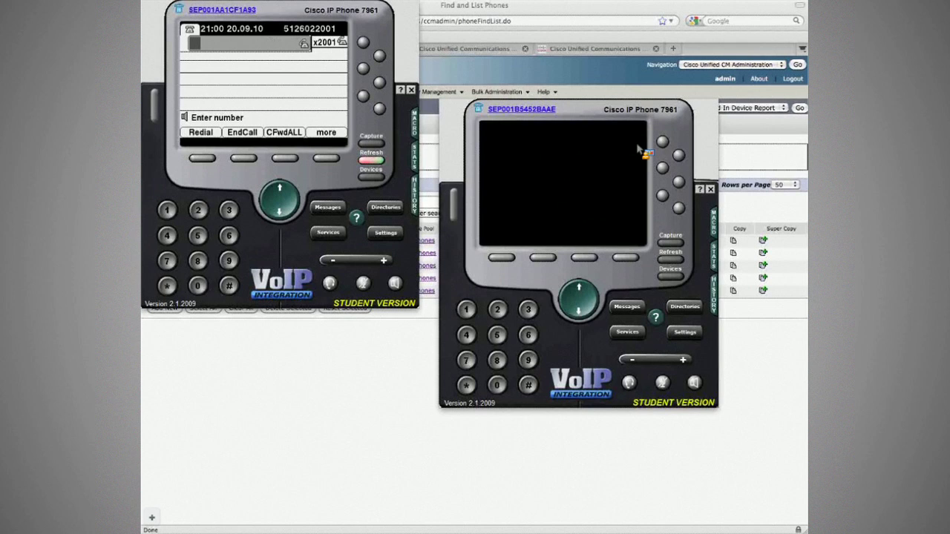
Step: Set the Branch1 Phone1 emulator's auto refresh rate to 2 seconds
left_click(670, 275)
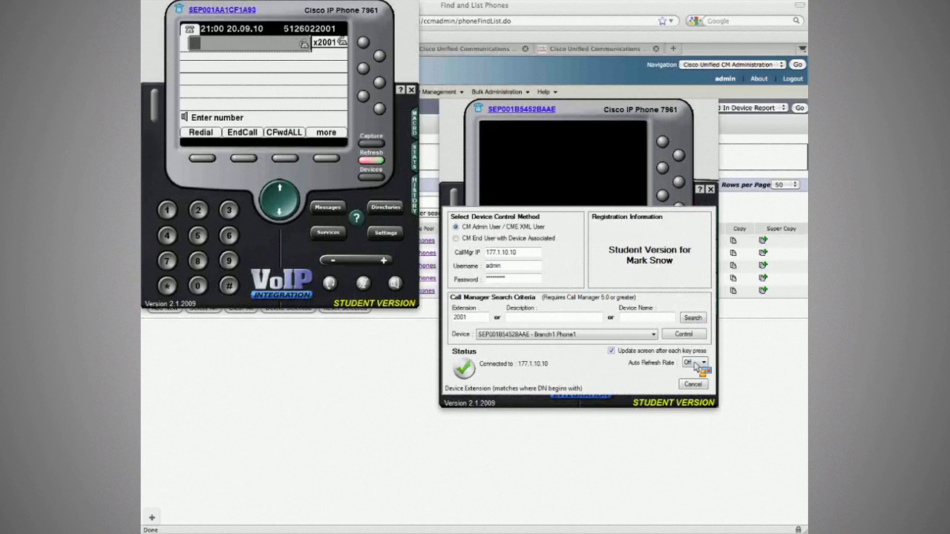
left_click(695, 363)
left_click(691, 382)
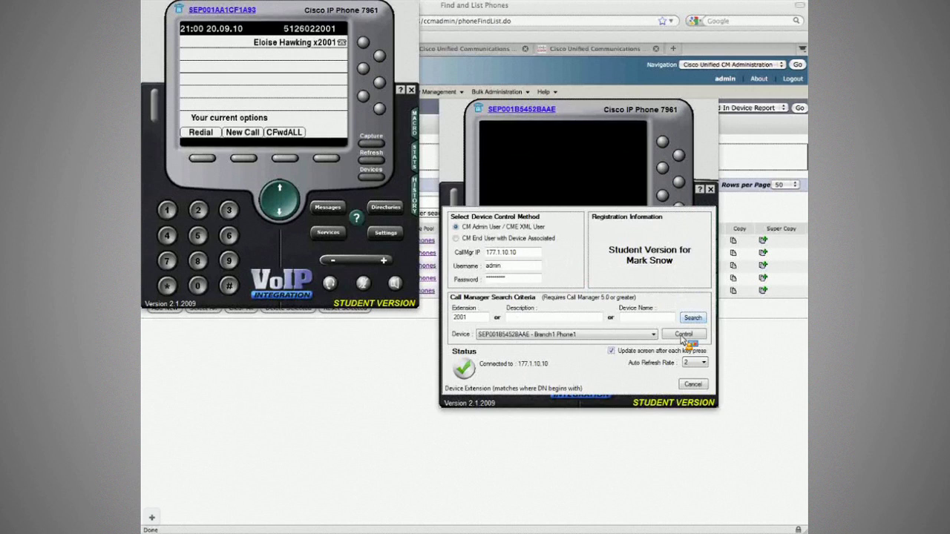
left_click(684, 335)
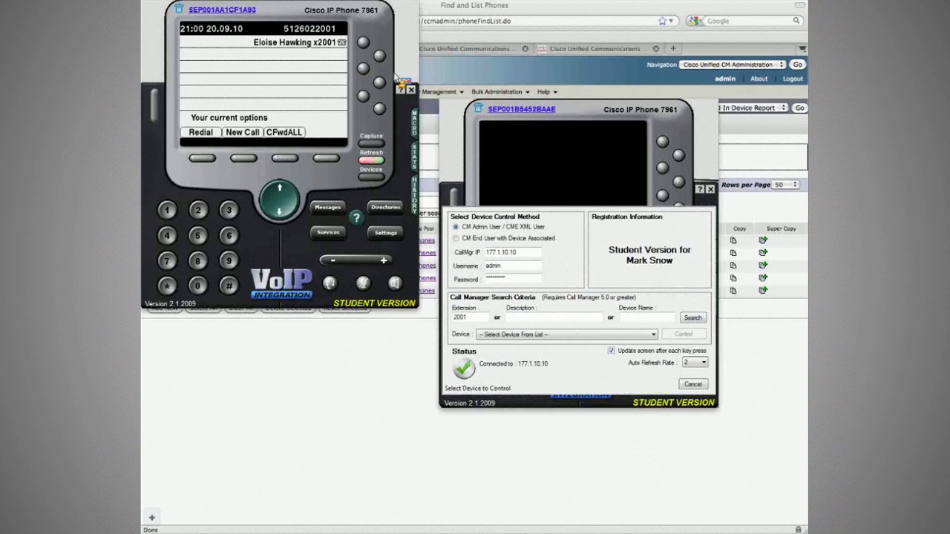
Step: Take control of Branch1 Phone1 (SEP001B5452BAAE) on extension 2001 and dial 911
left_click(684, 335)
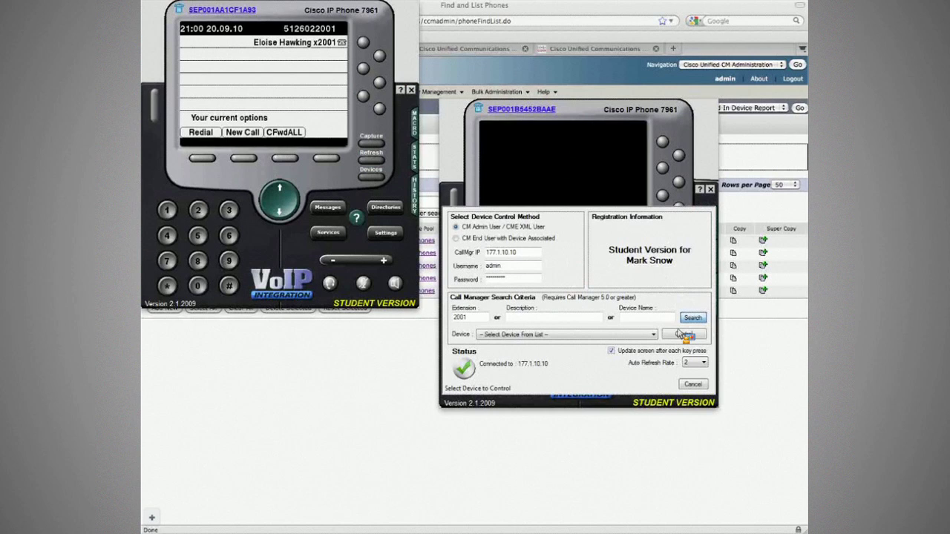
left_click(638, 335)
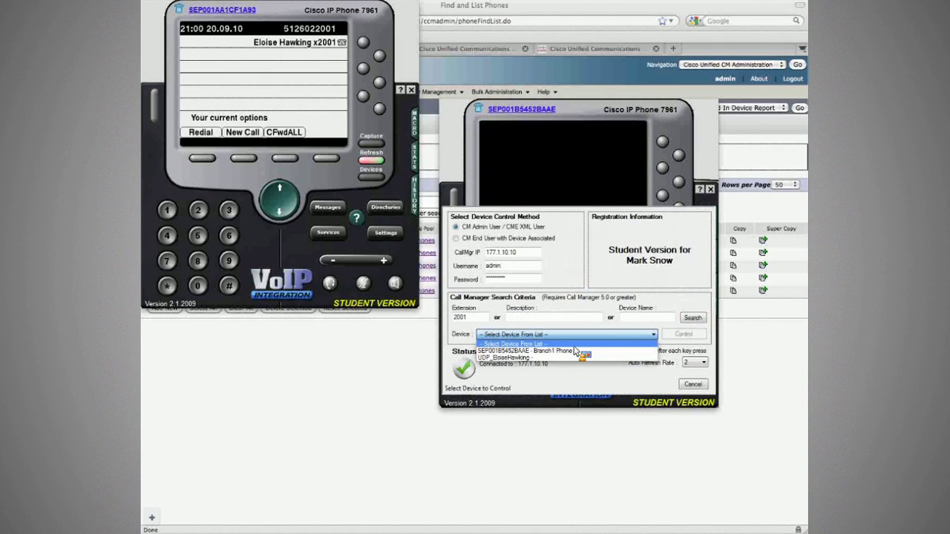
left_click(576, 351)
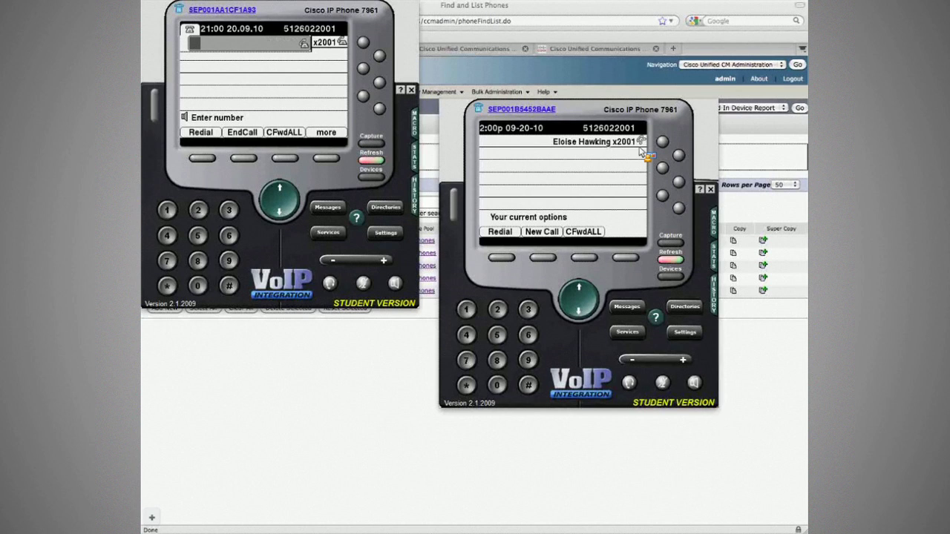
type("911")
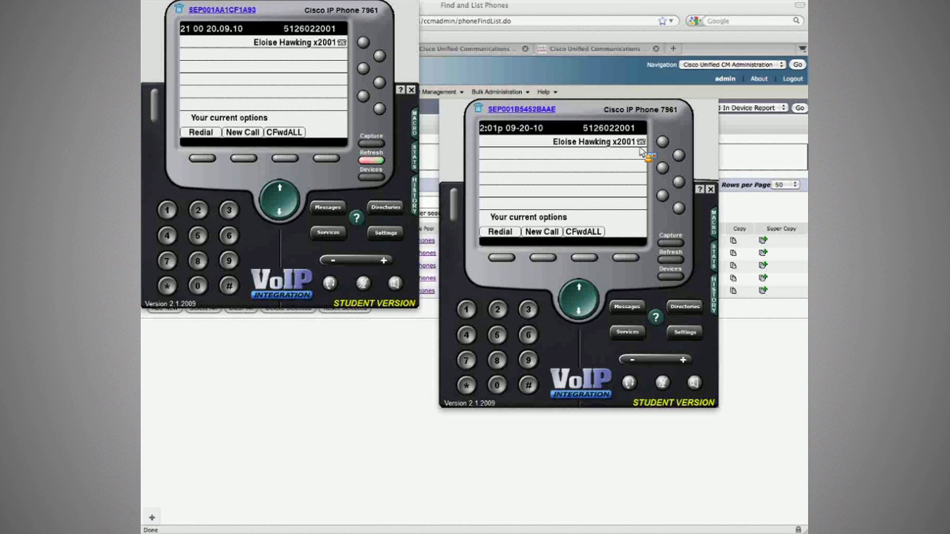
key("super+Tab")
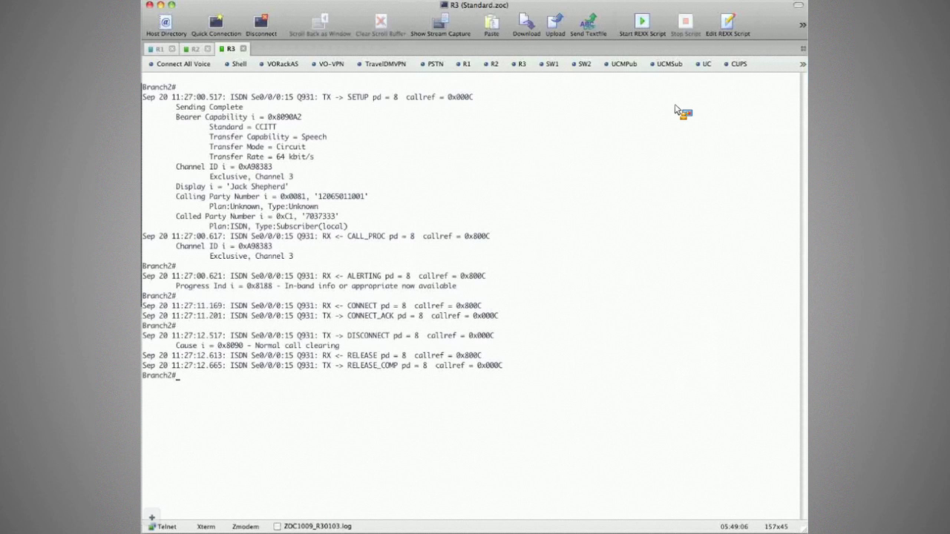
Step: Highlight the calling and called party numbers in the R3 Q.931 debug output
left_click_drag(306, 196, 356, 220)
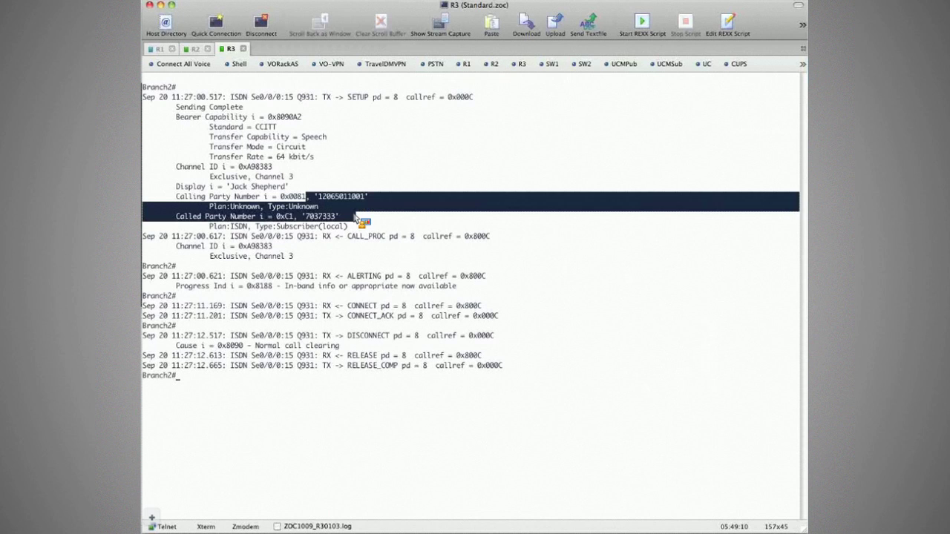
key("super+2")
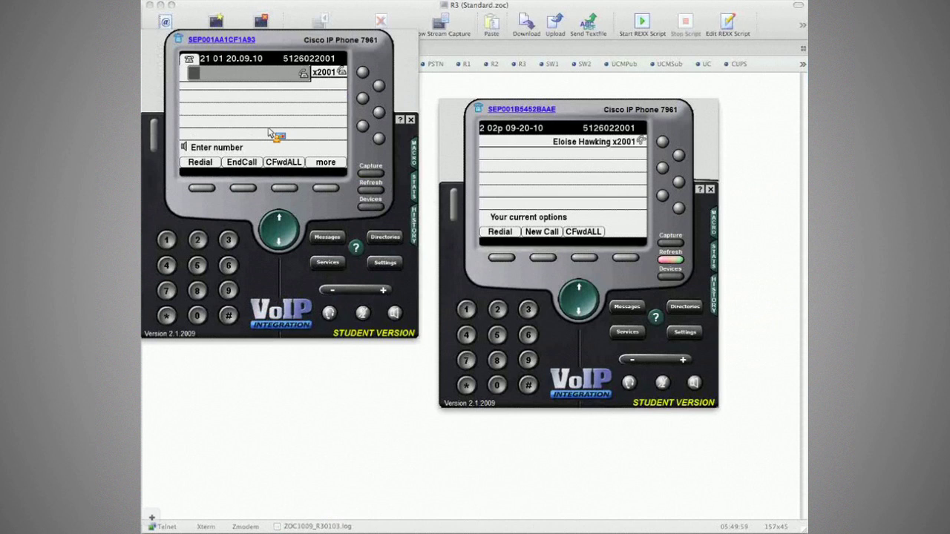
Step: Review the calling and called party details of the PSTN test calls in the ISDN Q.931 debug
left_click(428, 84)
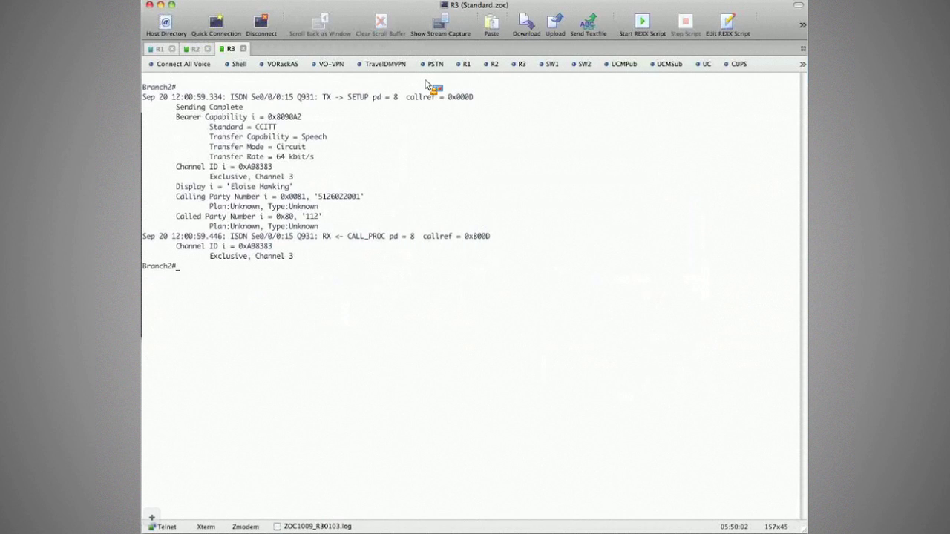
left_click_drag(189, 295, 152, 187)
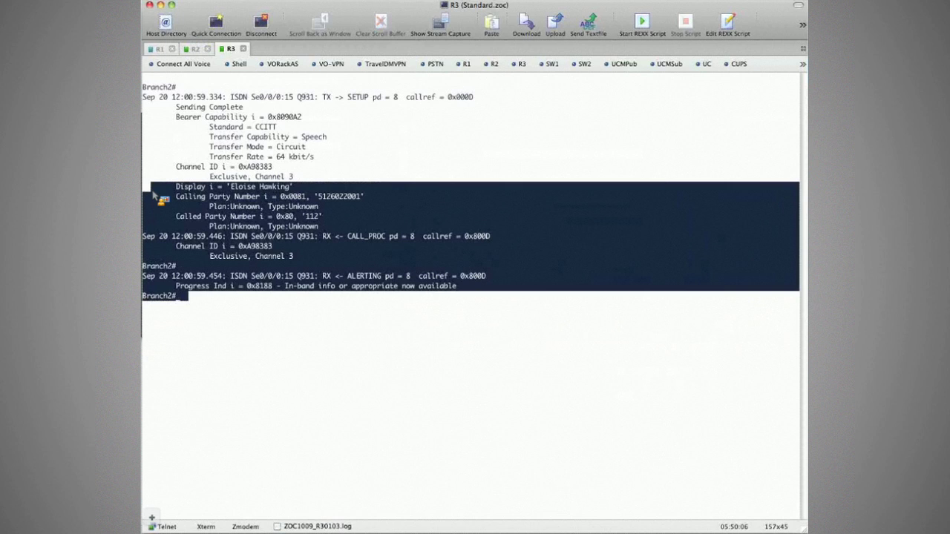
left_click(154, 194)
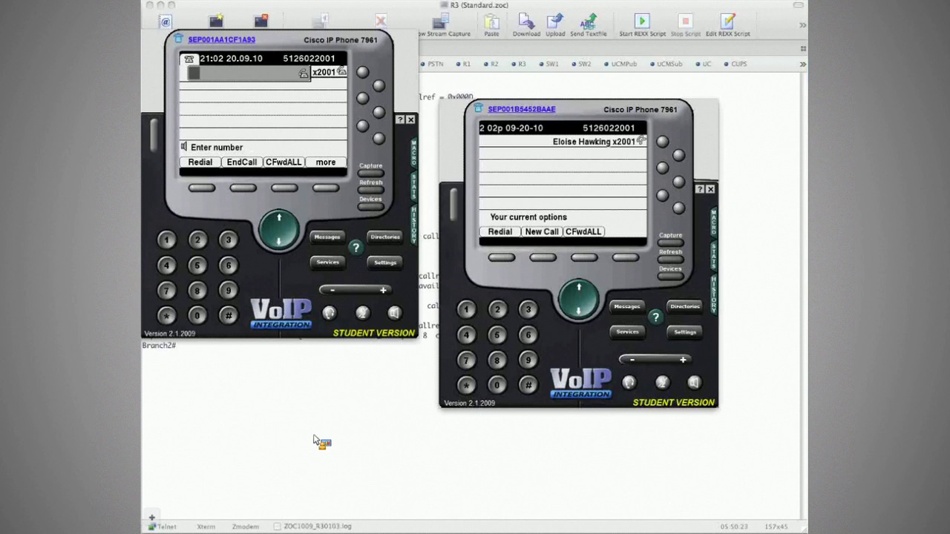
type("00")
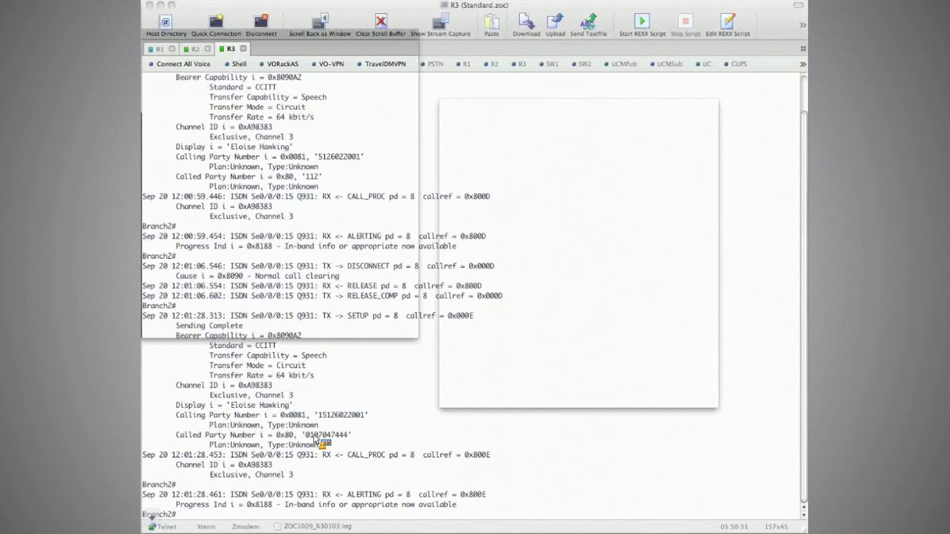
left_click_drag(305, 435, 349, 438)
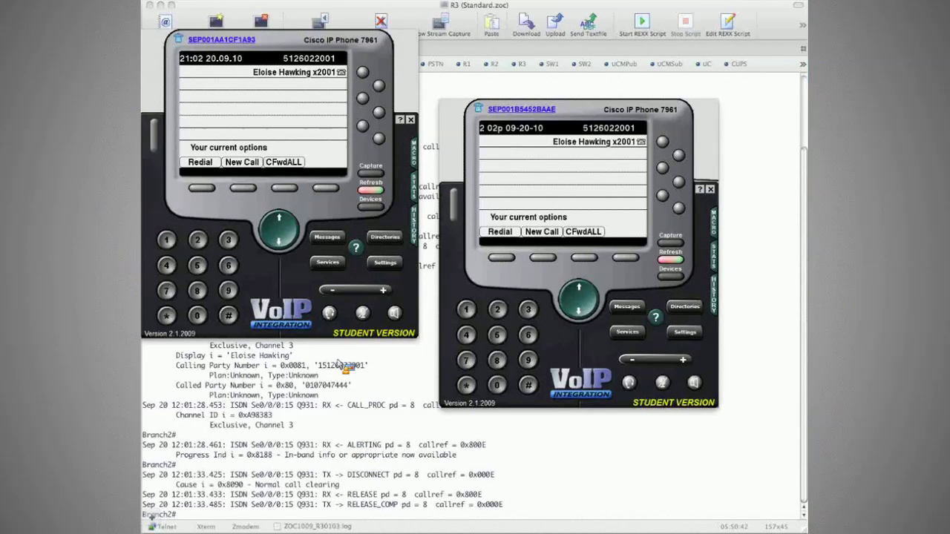
Step: Call extension 3001 from the left phone and open the call's stream statistics
type("3")
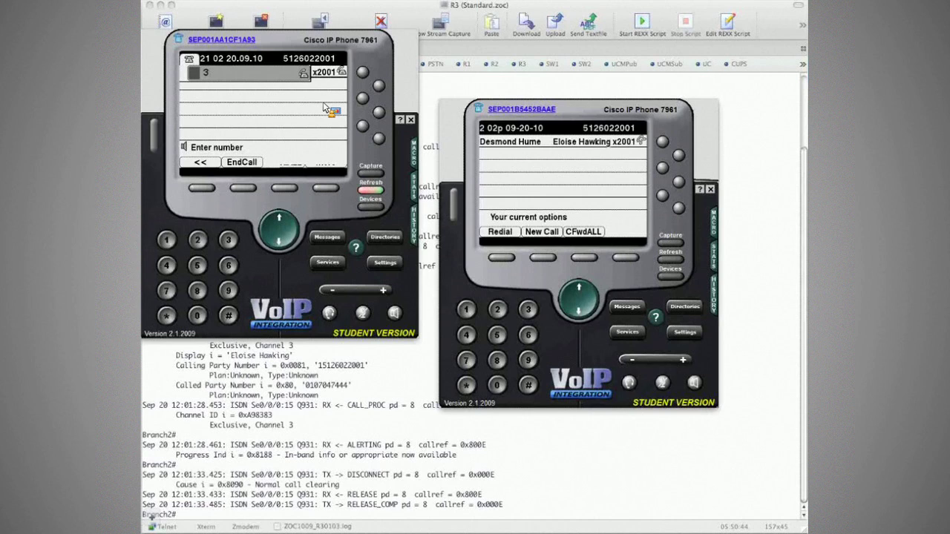
type("001")
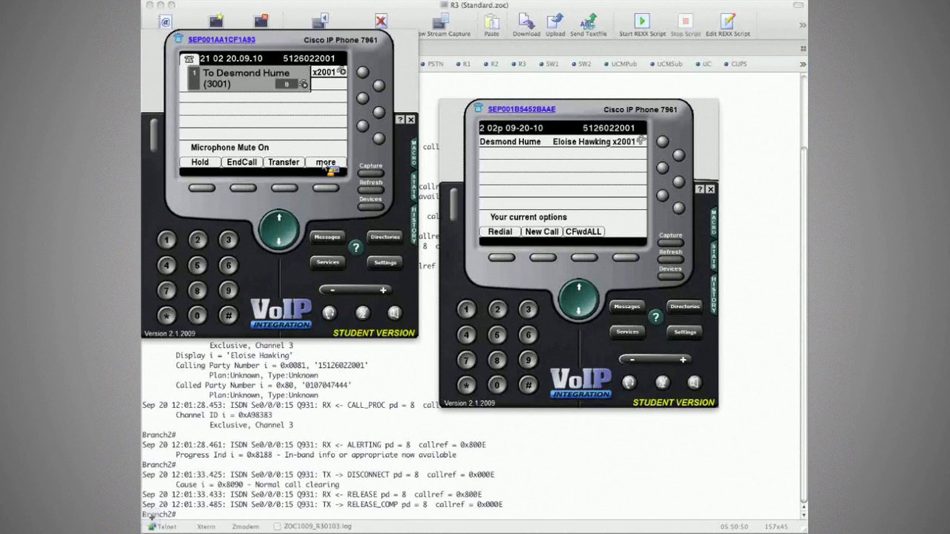
left_click(319, 160)
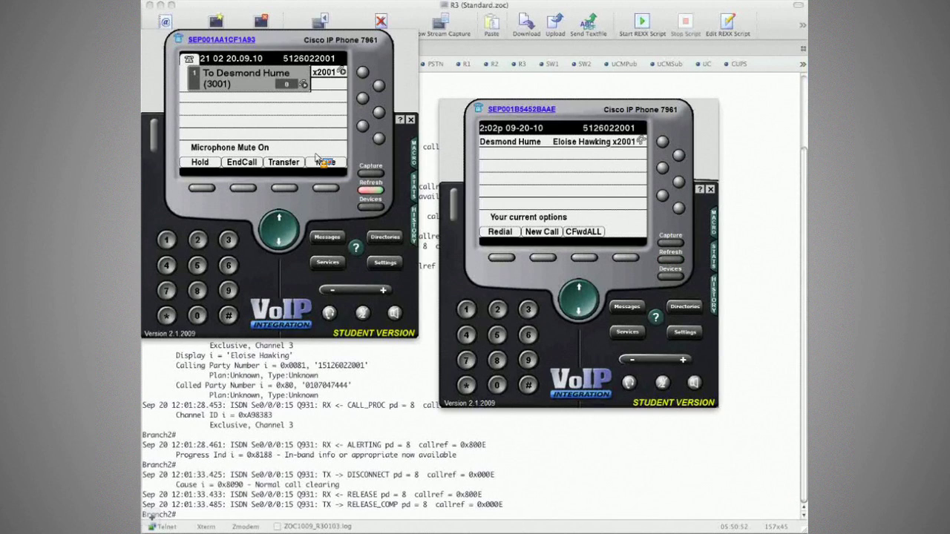
left_click(415, 191)
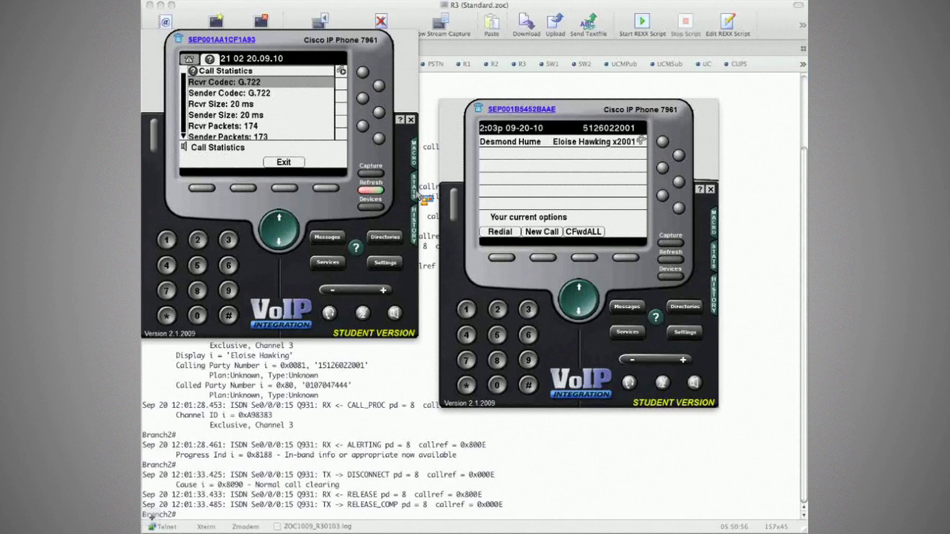
left_click(419, 195)
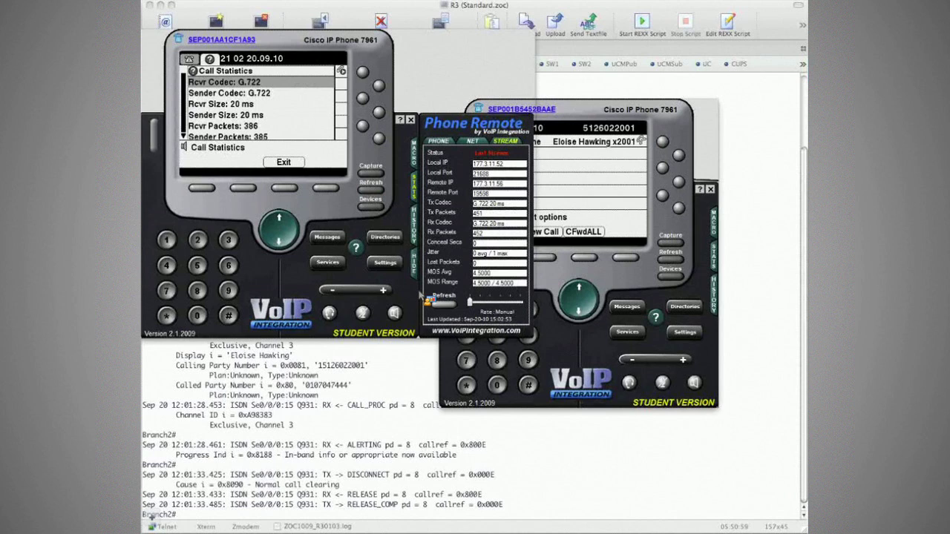
Step: Check the 3001 call's local and remote IP addresses and its G.722 transmit and receive codecs
left_click_drag(478, 163, 513, 168)
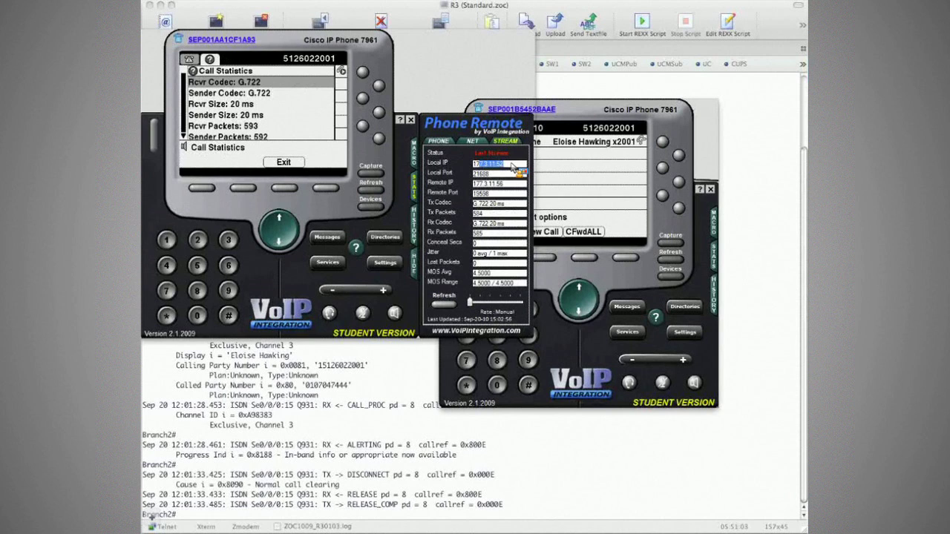
left_click_drag(474, 183, 502, 188)
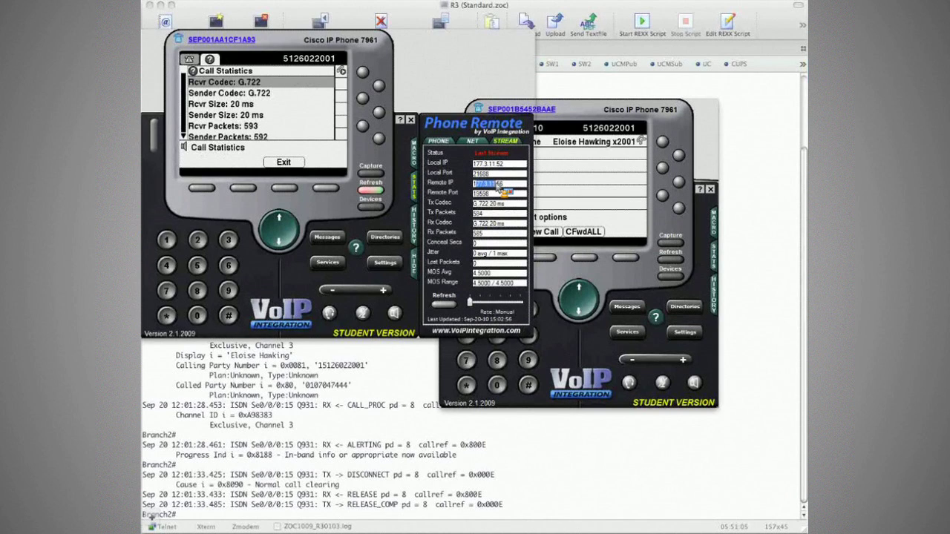
left_click_drag(473, 203, 489, 204)
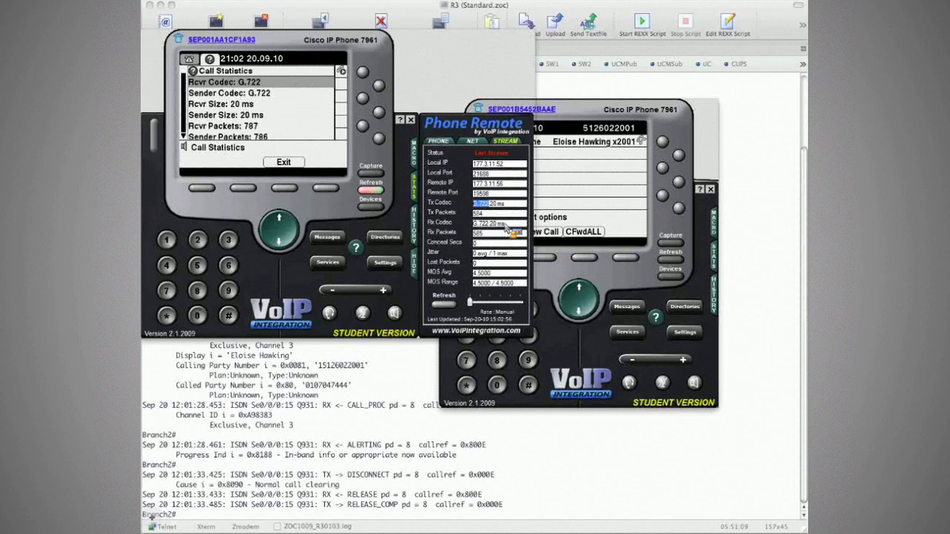
left_click_drag(474, 223, 483, 223)
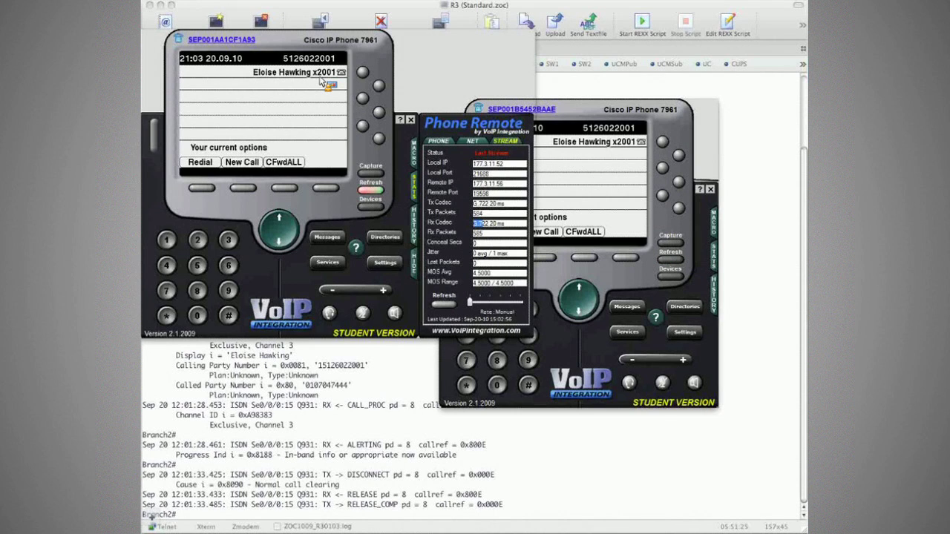
Step: Call extension 1001 from the left phone and confirm the stream uses G.729
left_click(323, 81)
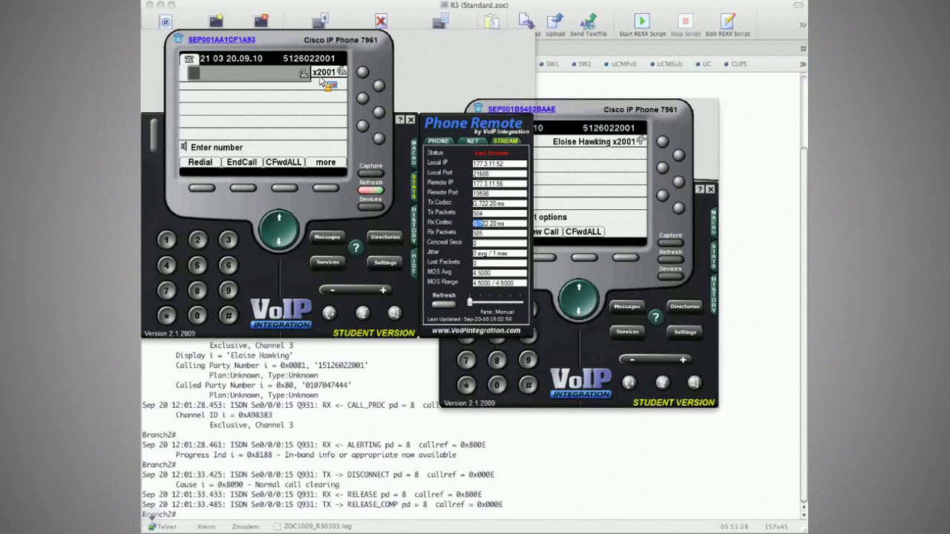
type("1001")
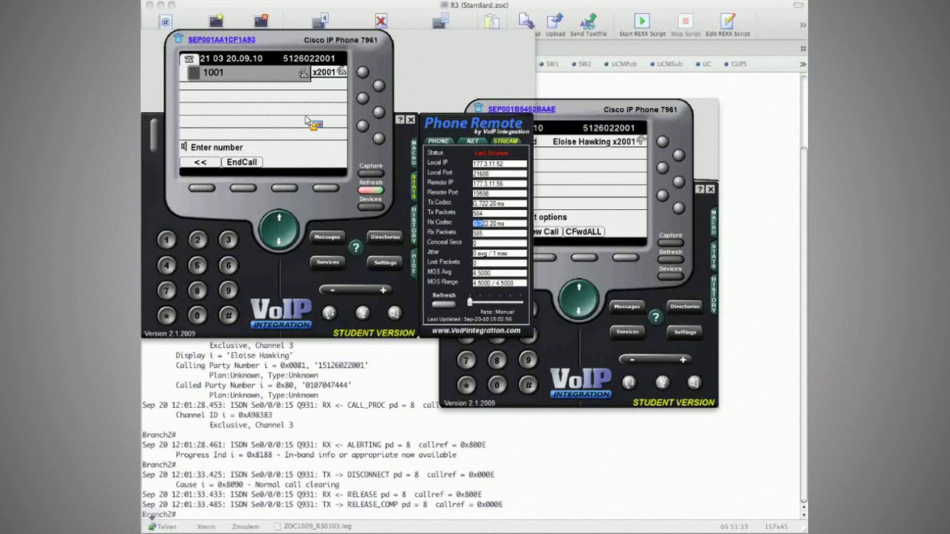
key("Return")
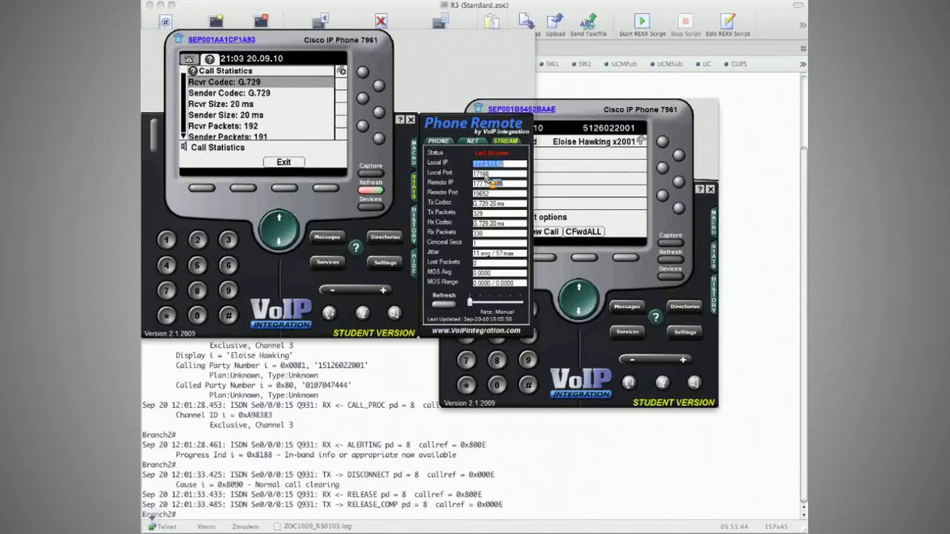
left_click(489, 182)
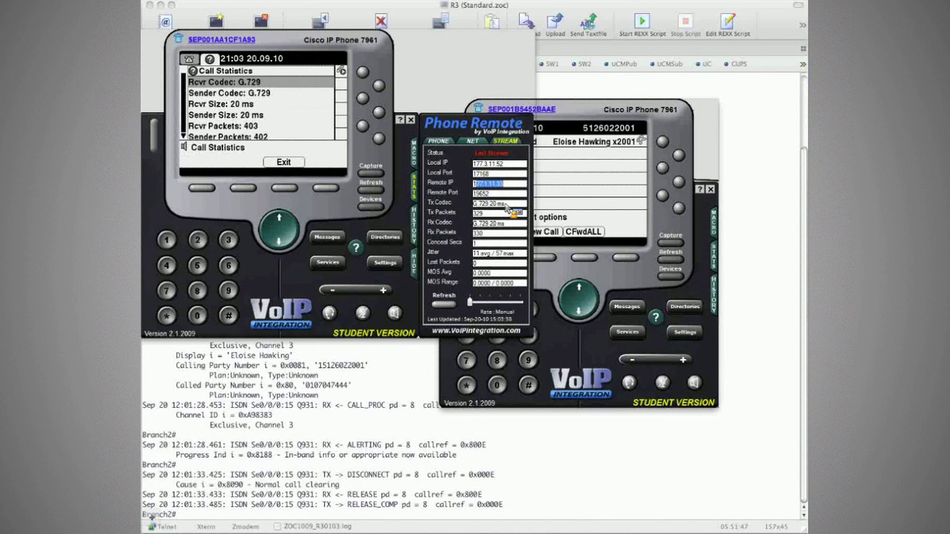
left_click(508, 205)
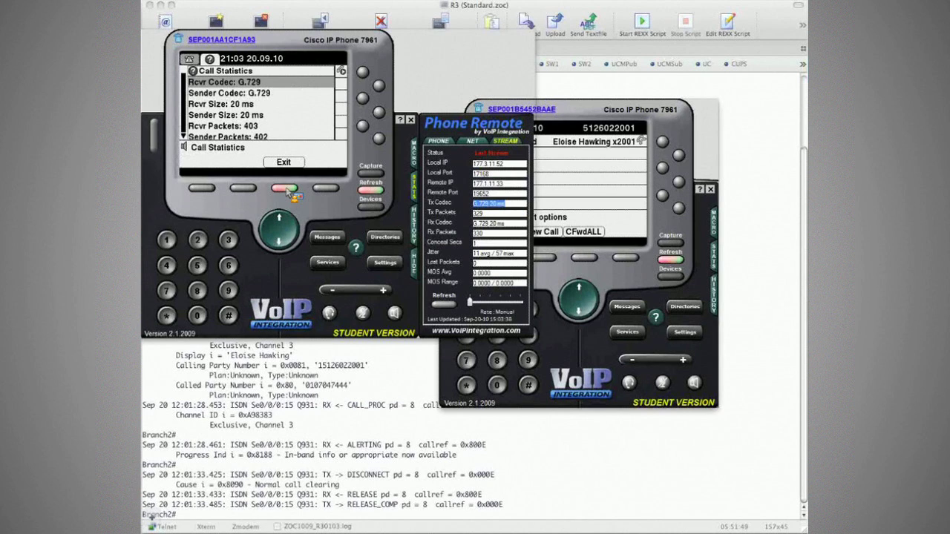
left_click(287, 188)
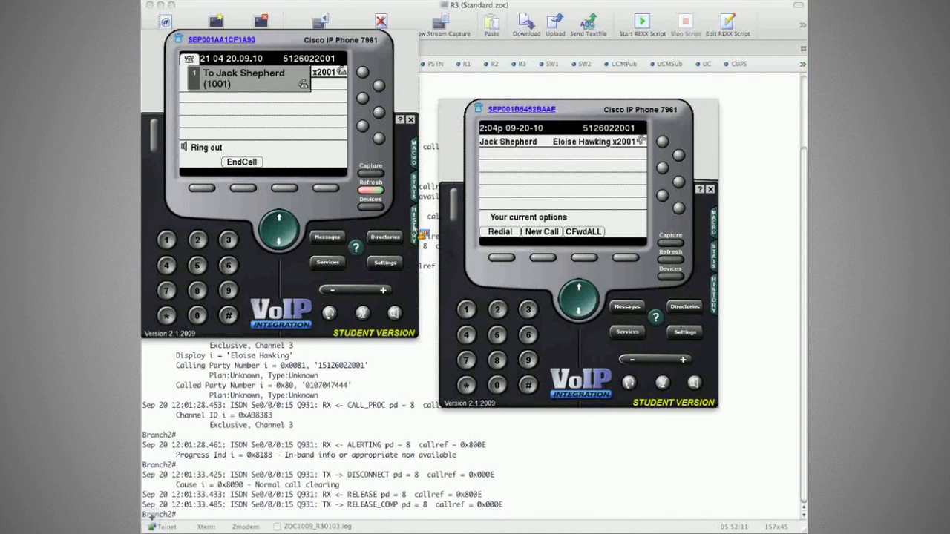
Step: Review the 1001 call's phone and stream statistics, then end the call
left_click(414, 187)
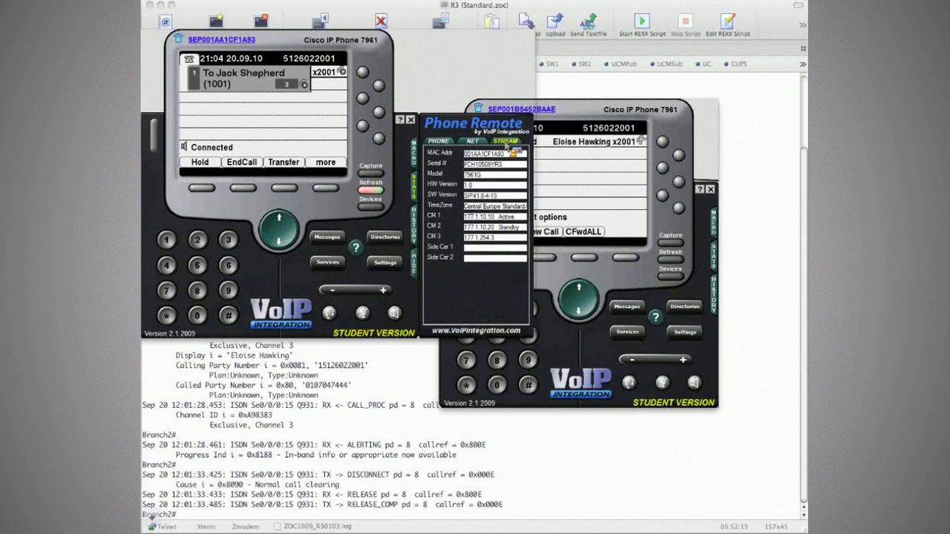
left_click(506, 142)
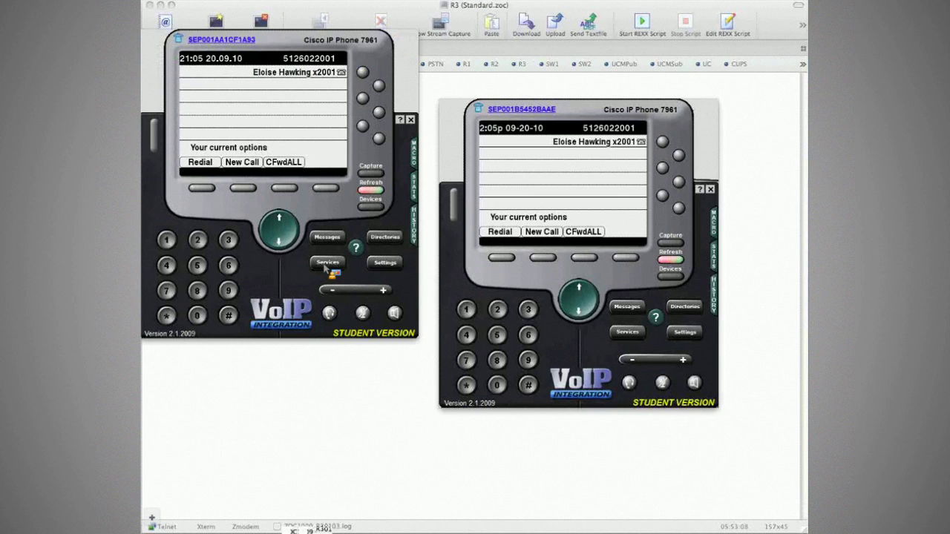
left_click(326, 263)
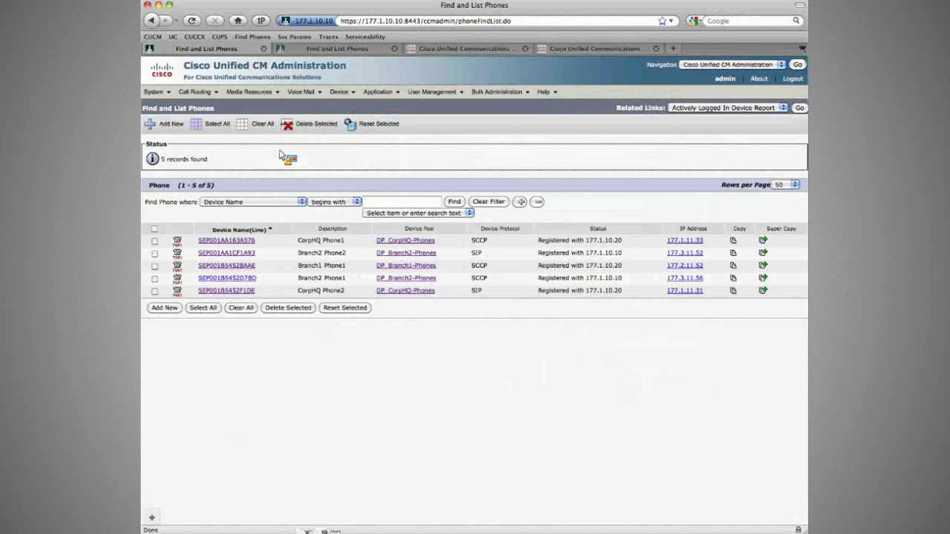
Step: Open Branch2 Phone2's configuration, then go to the device profile list
left_click(221, 254)
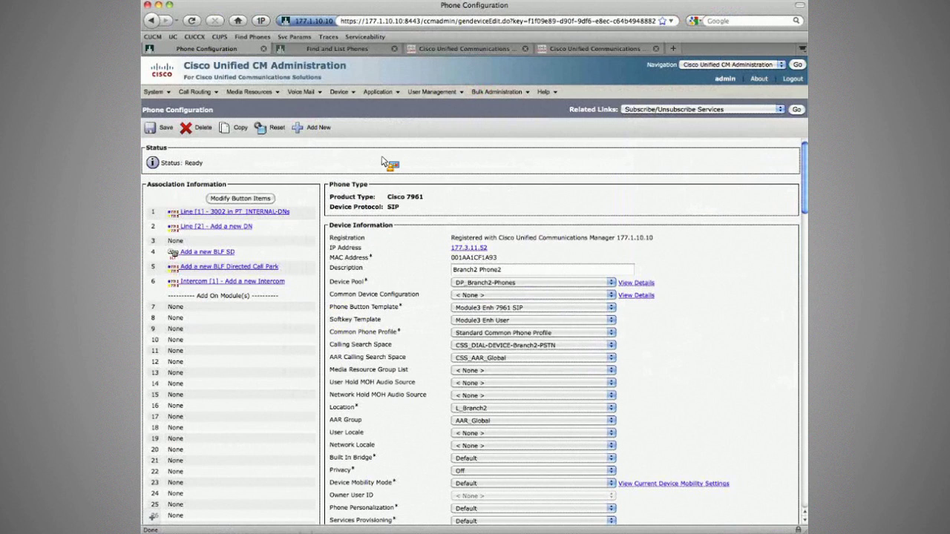
mouse_move(338, 91)
mouse_move(386, 183)
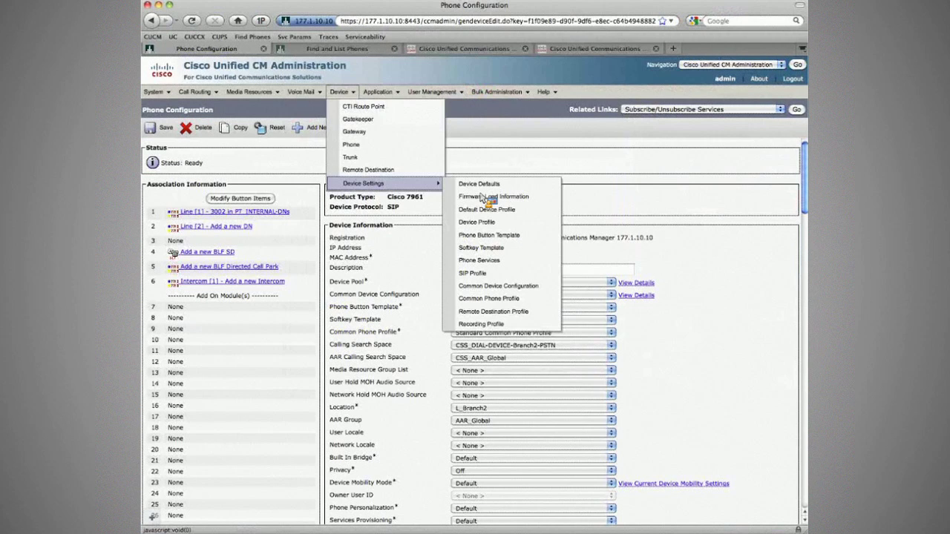
left_click(476, 222)
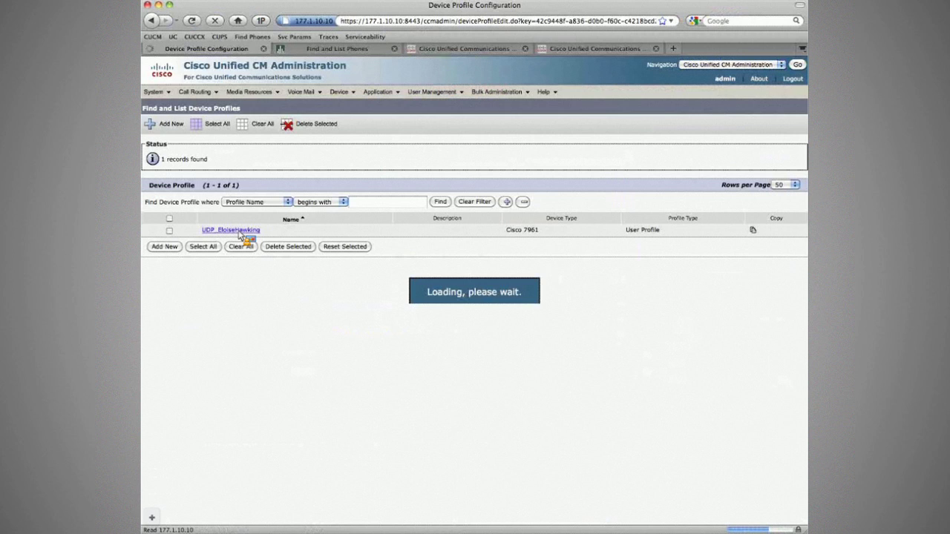
Step: Subscribe the user's device profile to Extension Mobility, then open another Device Settings page
left_click(701, 109)
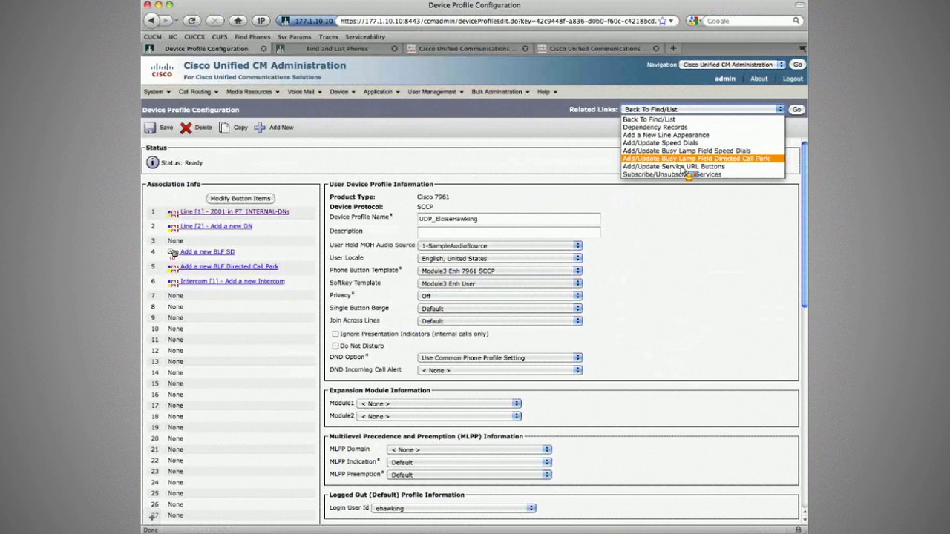
left_click(683, 174)
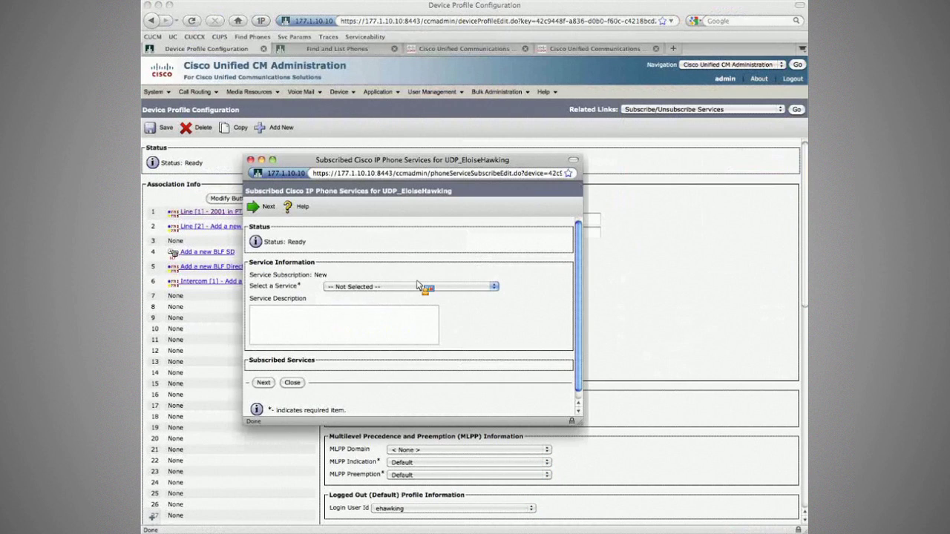
left_click(417, 286)
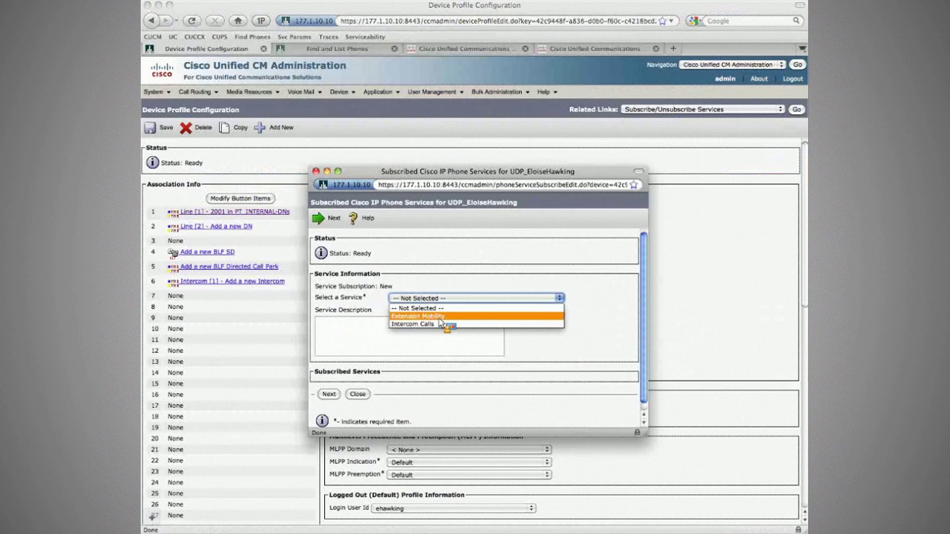
left_click(418, 316)
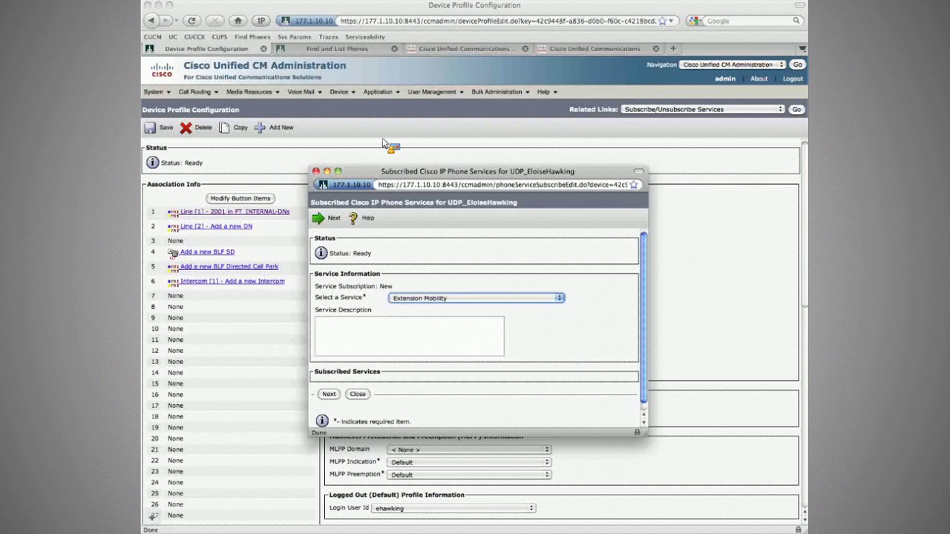
left_click(339, 91)
mouse_move(364, 183)
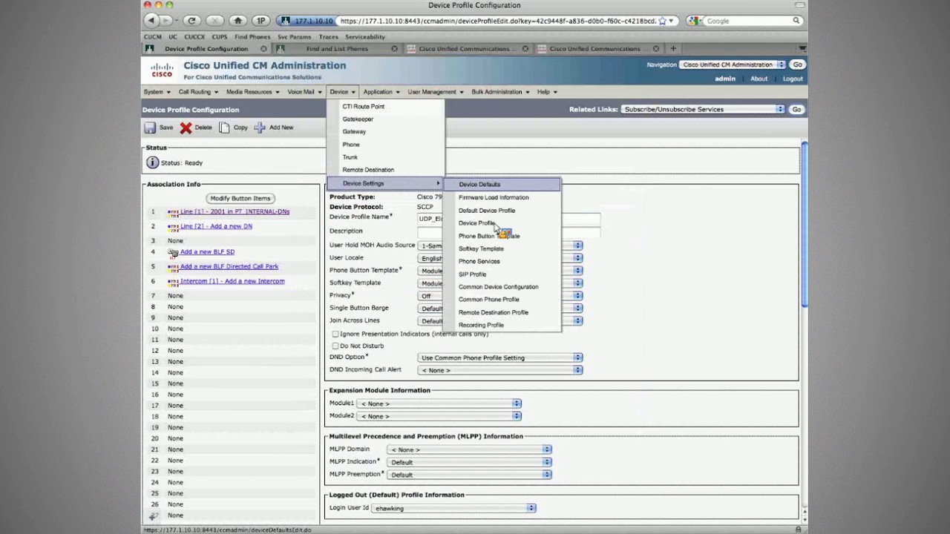
left_click(493, 224)
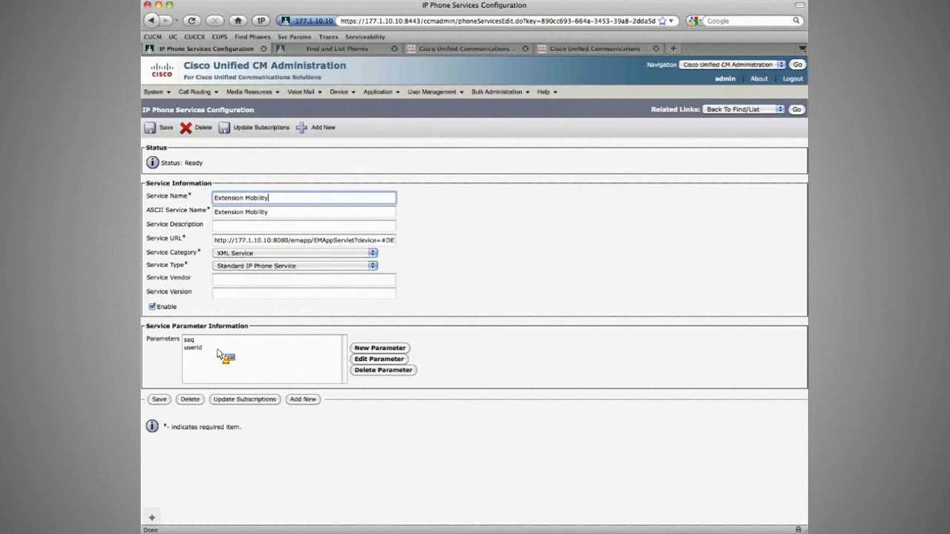
Step: Append the user's name to the Extension Mobility service and ASCII service names, and save
left_click(218, 348)
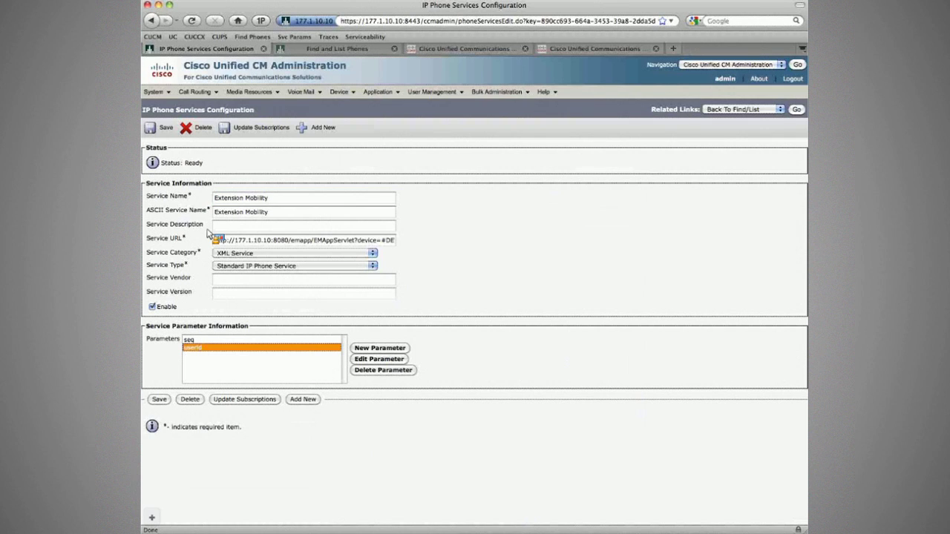
left_click_drag(208, 235, 199, 345)
left_click_drag(199, 346, 264, 359)
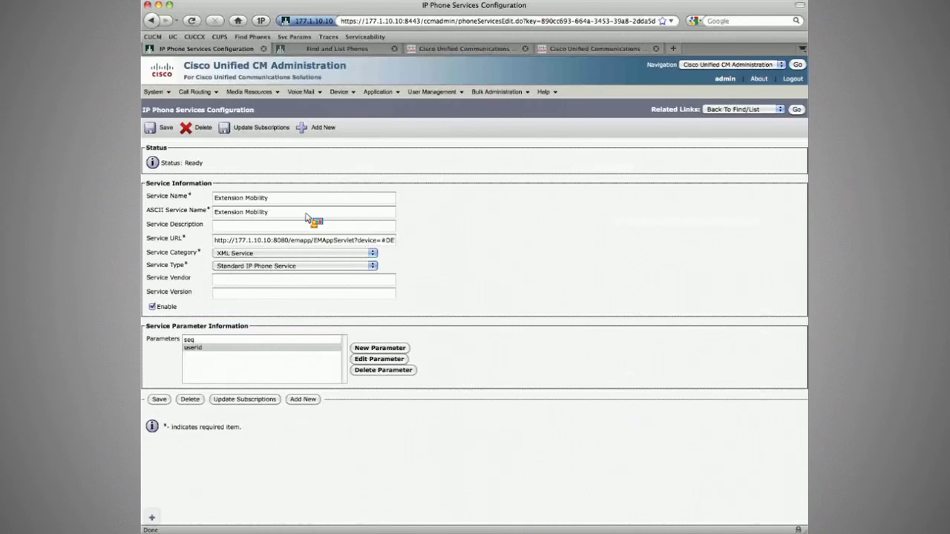
left_click(223, 339)
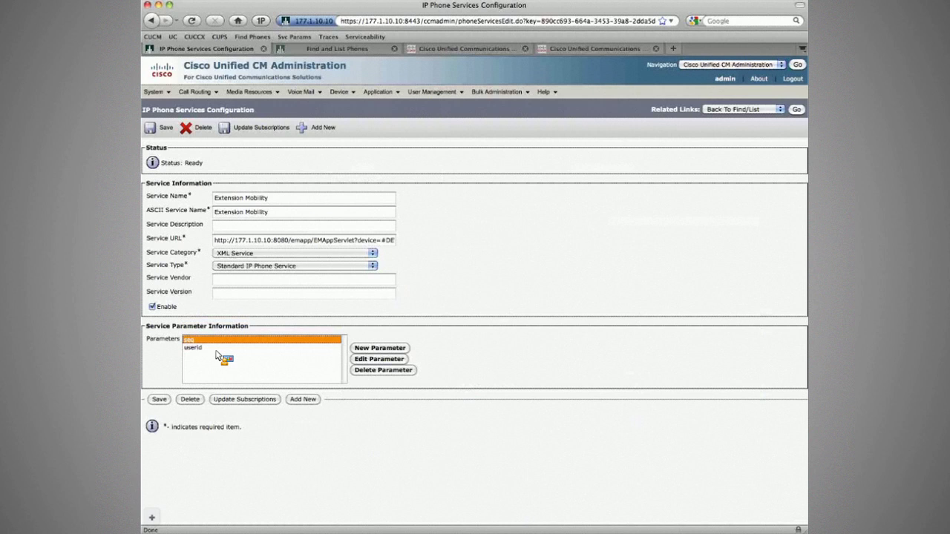
left_click(218, 349)
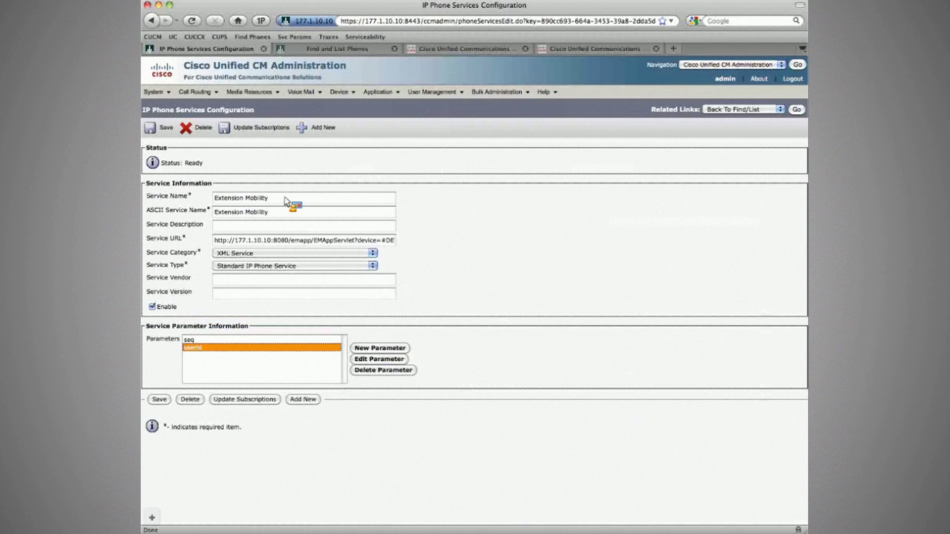
left_click(285, 201)
type("- Elo")
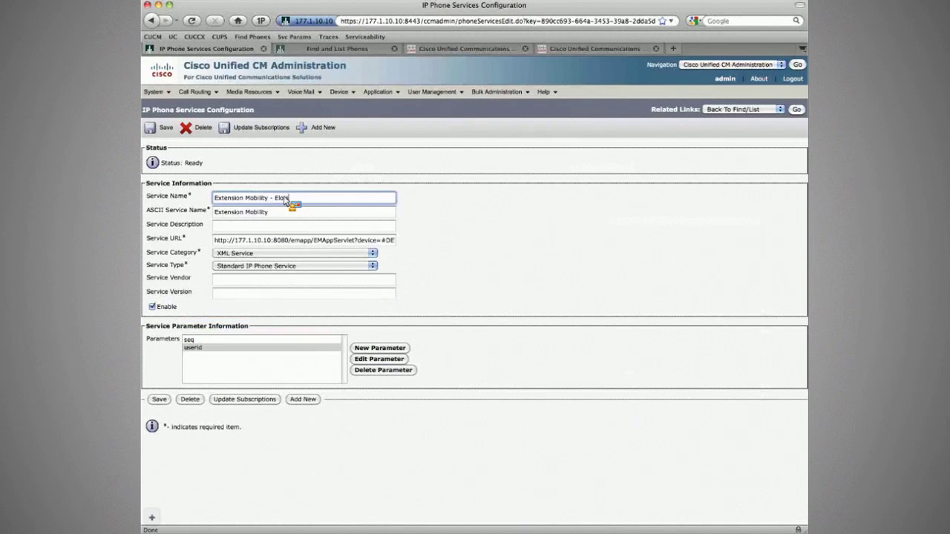
type("iseHawk")
key("BackSpace")
key("BackSpace")
key("BackSpace")
key("BackSpace")
key("BackSpace")
key("BackSpace")
key("BackSpace")
key("BackSpace")
key("BackSpace")
type("awking")
key("super+a")
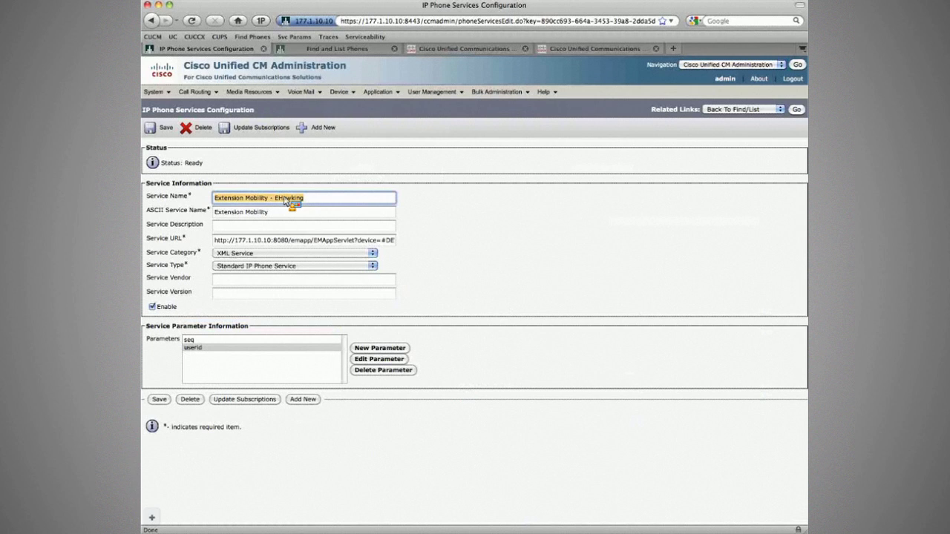
left_click_drag(291, 201, 293, 212)
key("Return")
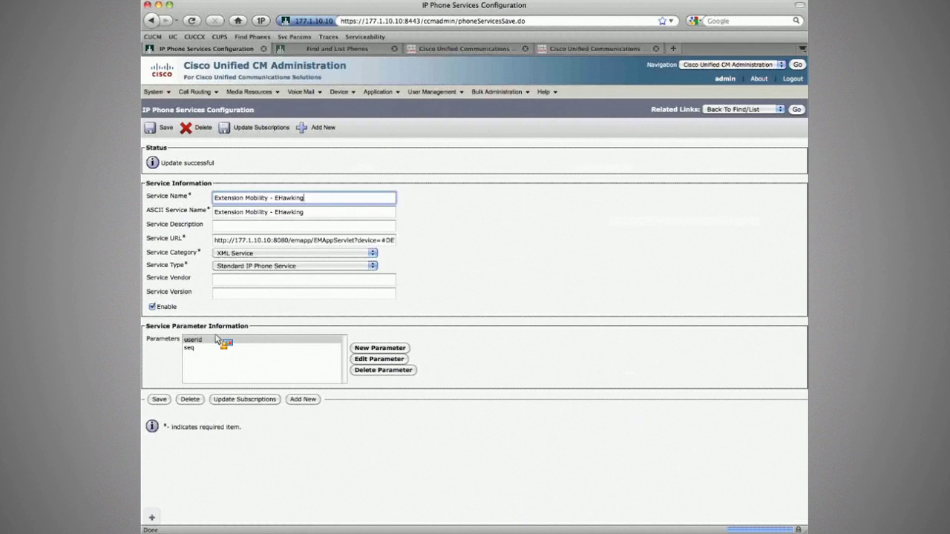
Step: Copy the Extension Mobility service URL to reuse for the new service
left_click_drag(216, 339, 178, 341)
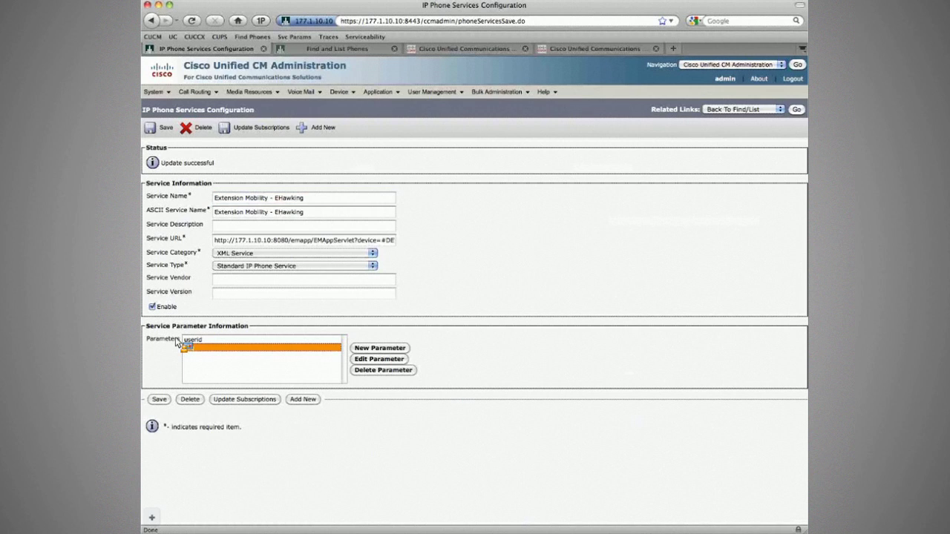
left_click_drag(177, 341, 176, 341)
left_click_drag(176, 341, 333, 201)
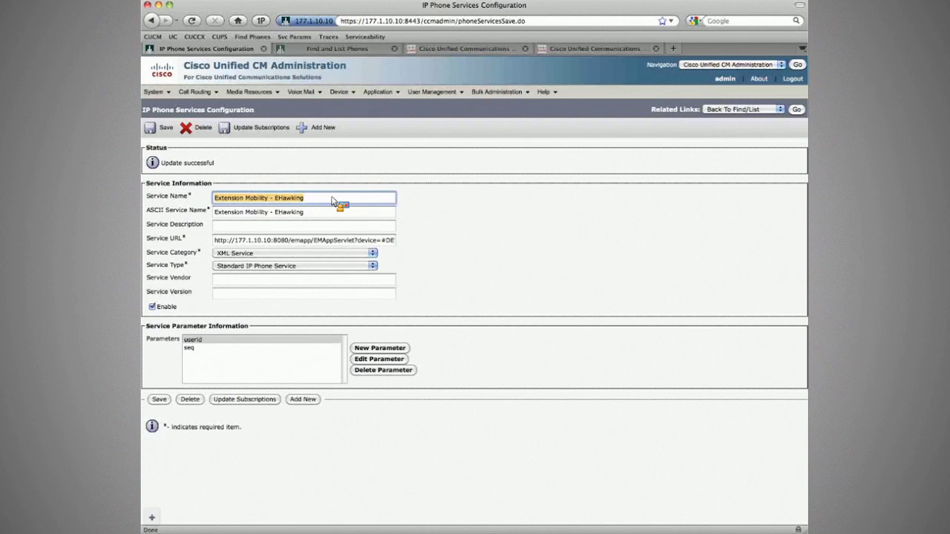
left_click_drag(333, 201, 241, 245)
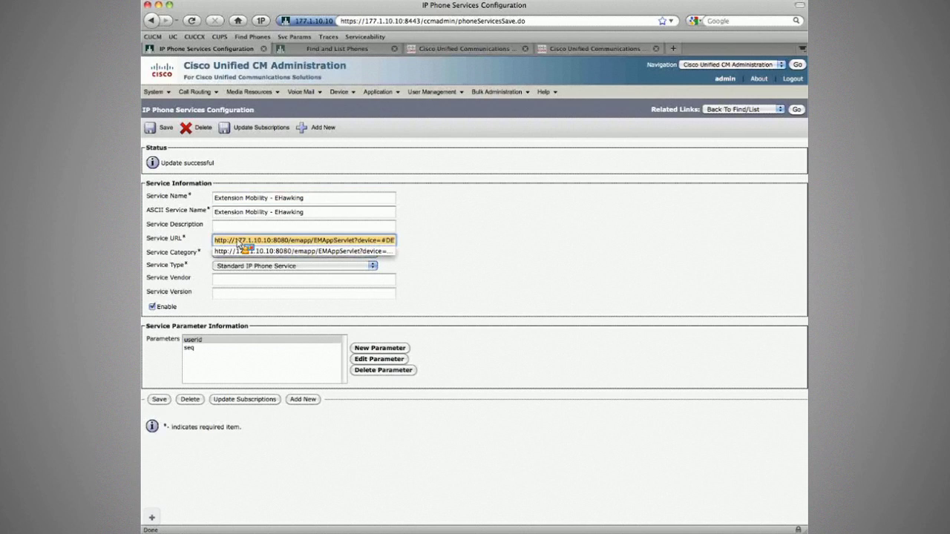
left_click_drag(238, 241, 238, 241)
Step: Create and save an enabled 'Extension Mobility Logout' IP phone service with ASCII name set
left_click(321, 129)
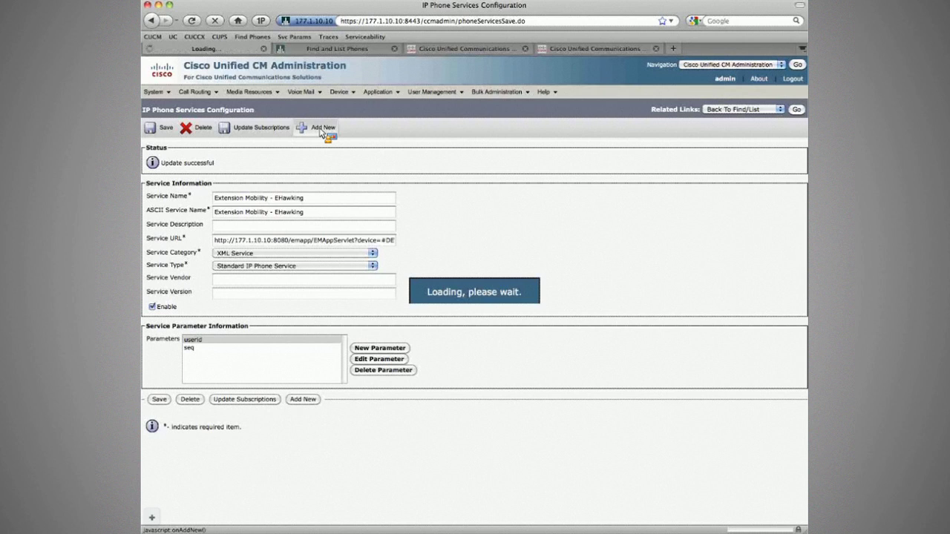
left_click(249, 201)
type("Exte")
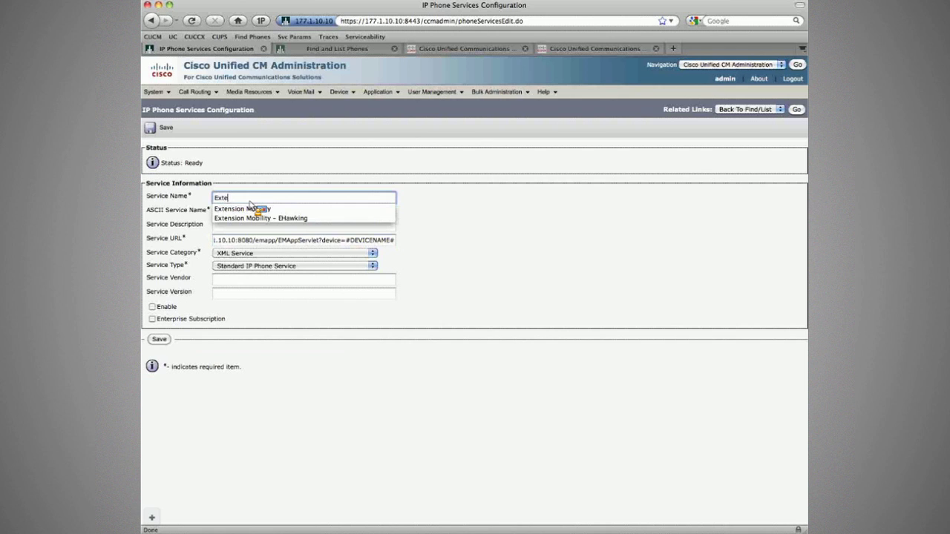
left_click(250, 208)
type("Loig")
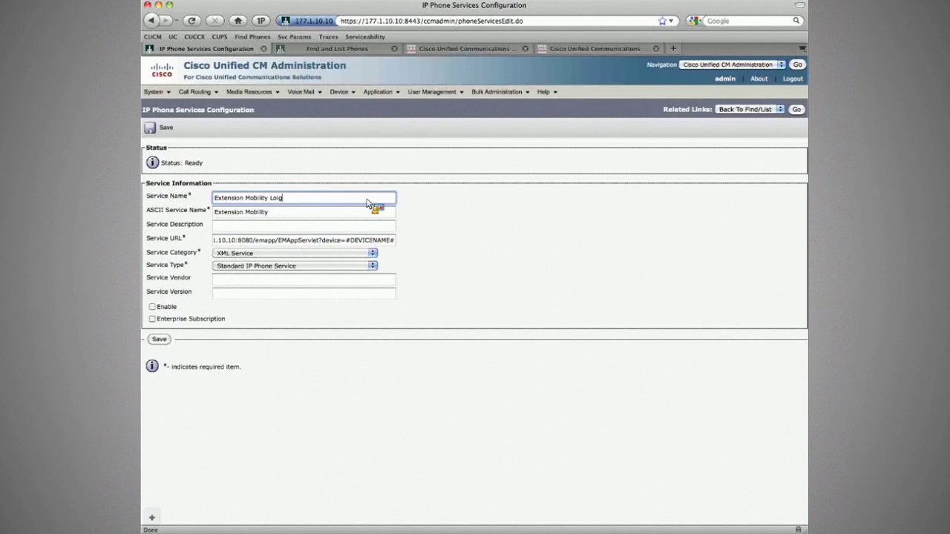
key("BackSpace")
key("BackSpace")
type("gout")
left_click(352, 206)
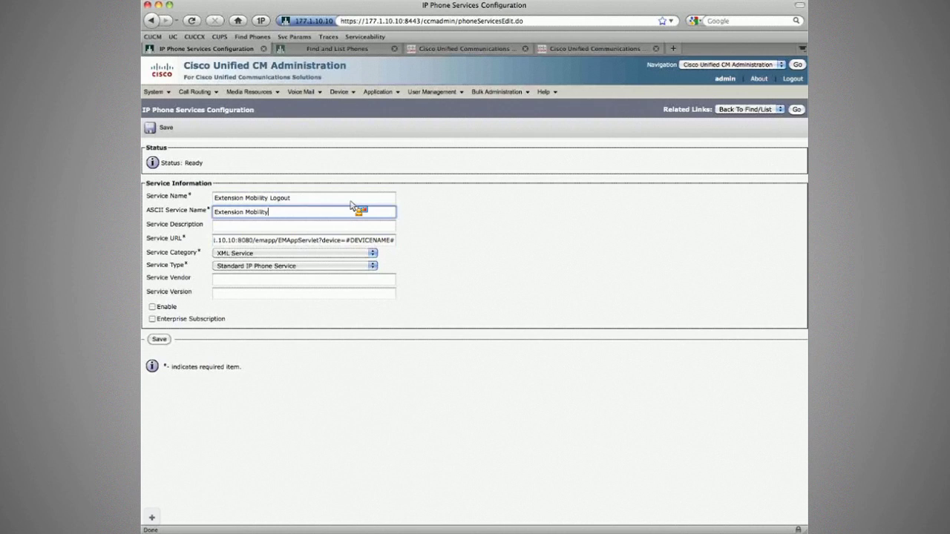
type("Logout")
left_click(152, 306)
left_click(159, 339)
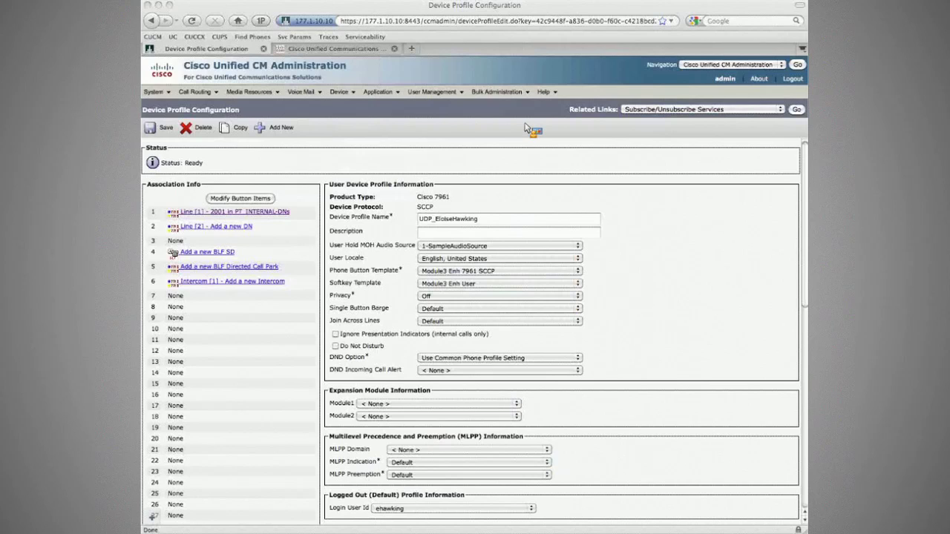
Step: Subscribe the device profile to Extension Mobility Logout, then open the Device > Phone list
left_click(431, 226)
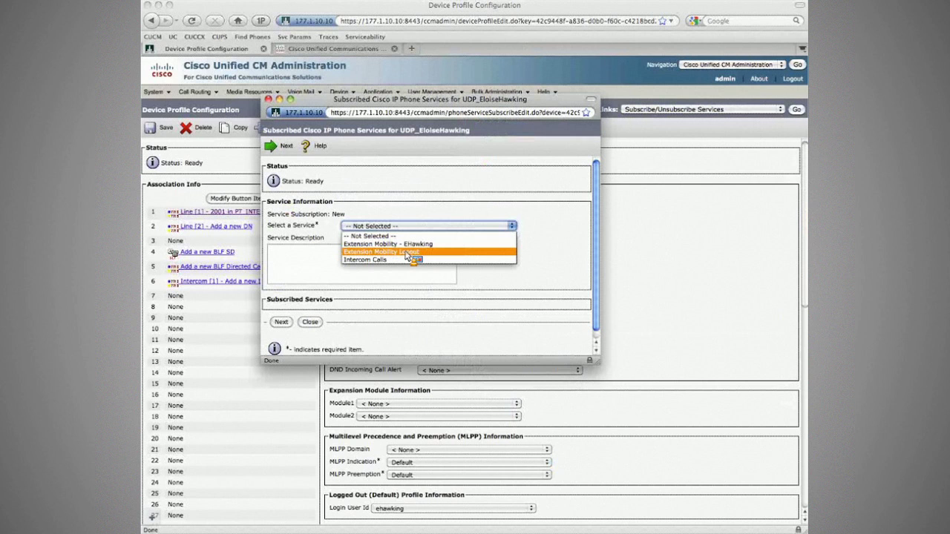
left_click(407, 253)
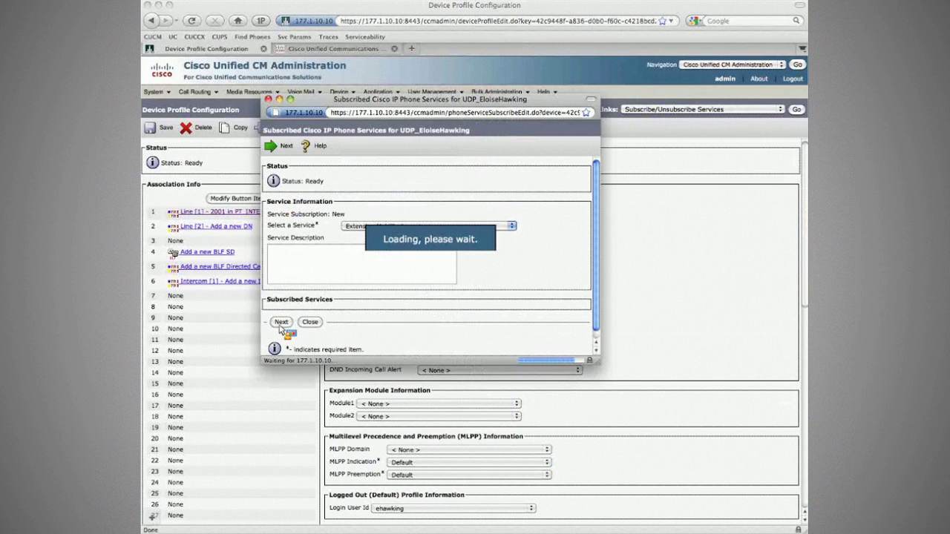
left_click(269, 99)
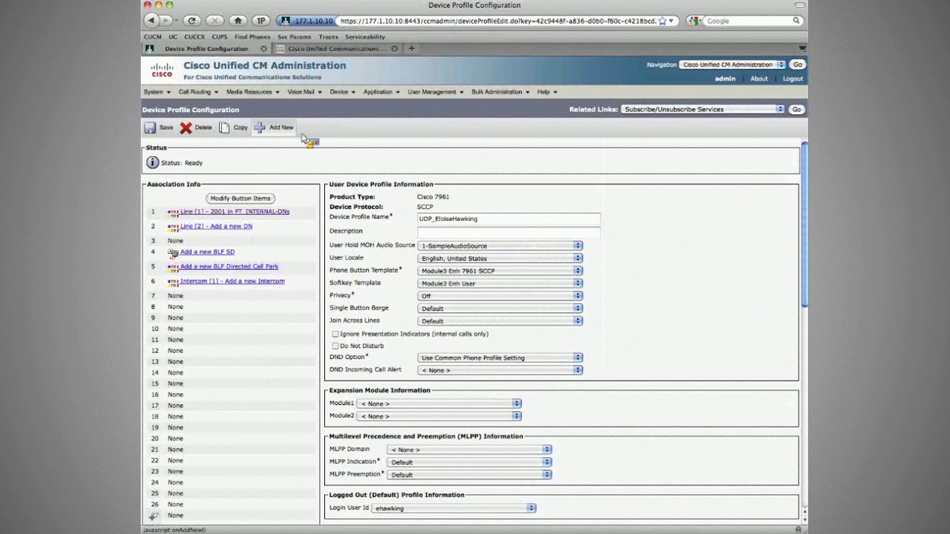
mouse_move(339, 91)
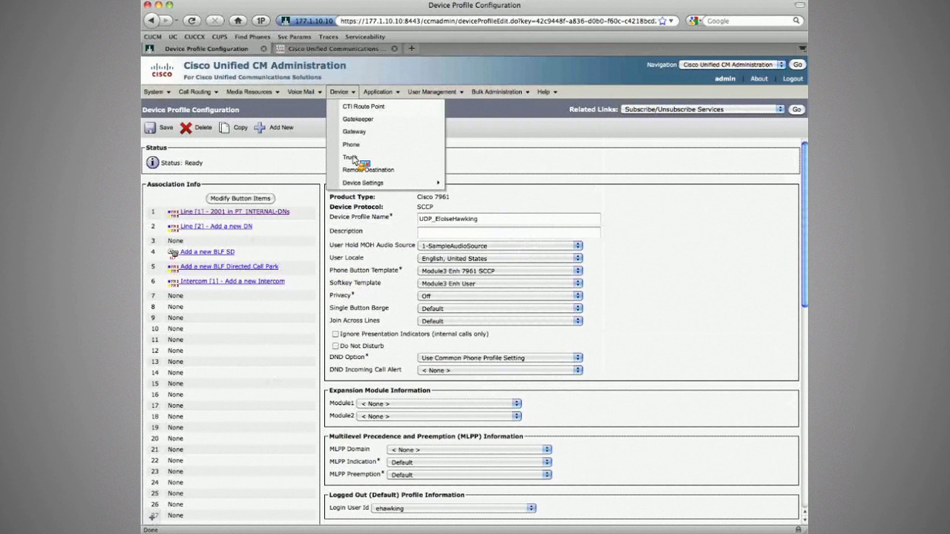
left_click(351, 144)
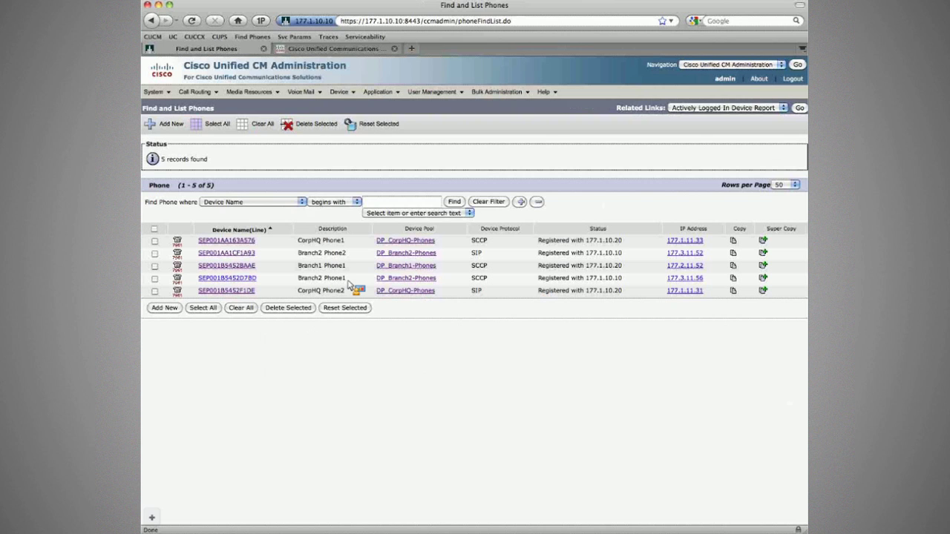
left_click(226, 253)
left_click(701, 109)
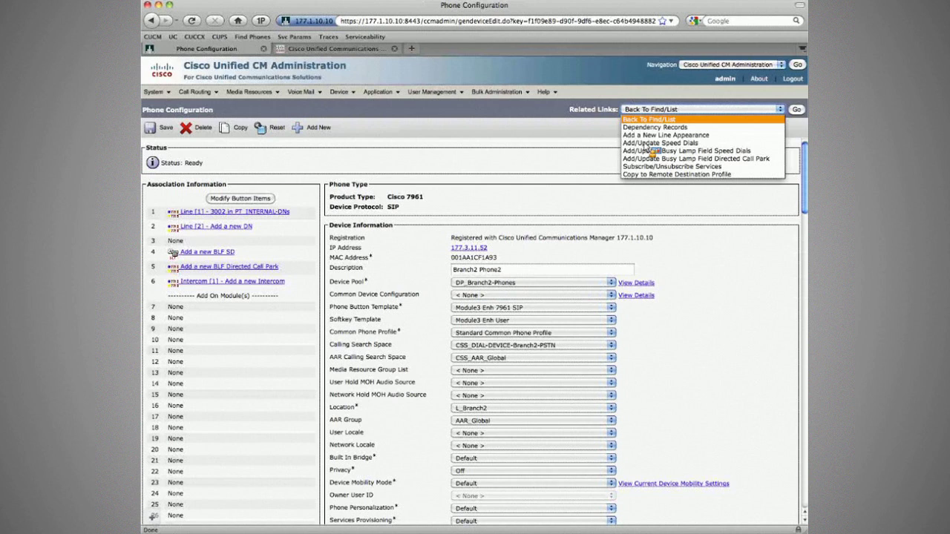
key("Escape")
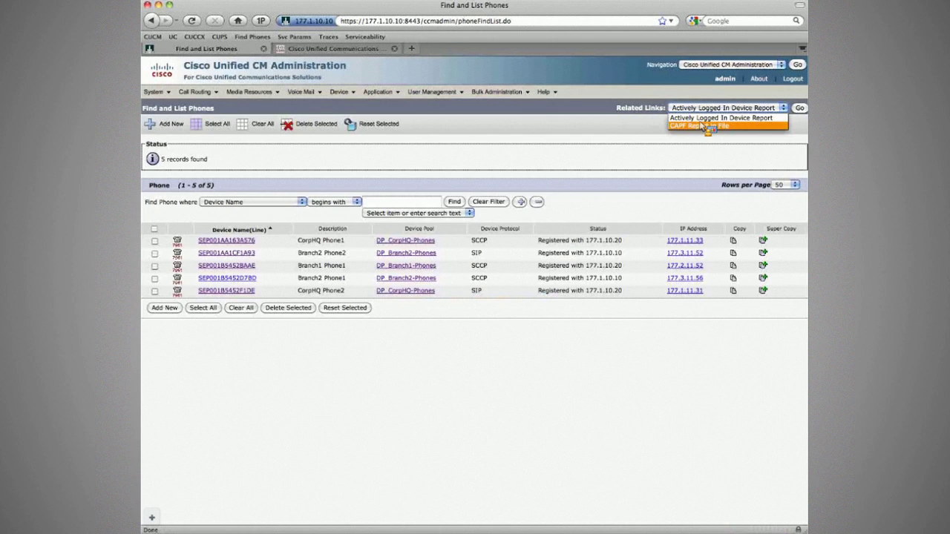
left_click(715, 117)
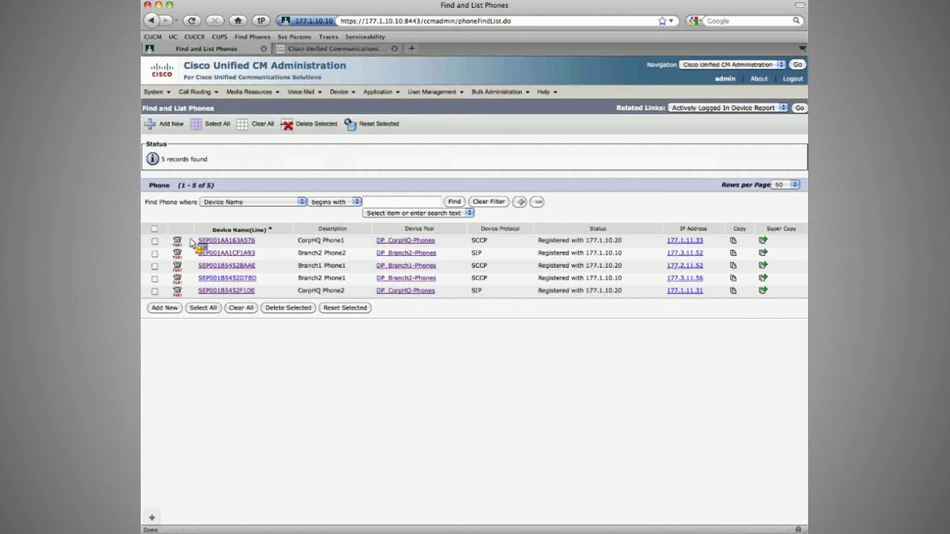
Step: Run the Actively Logged In Device Report and check the logged-in phone's Extension Mobility Logout subscription
left_click(723, 107)
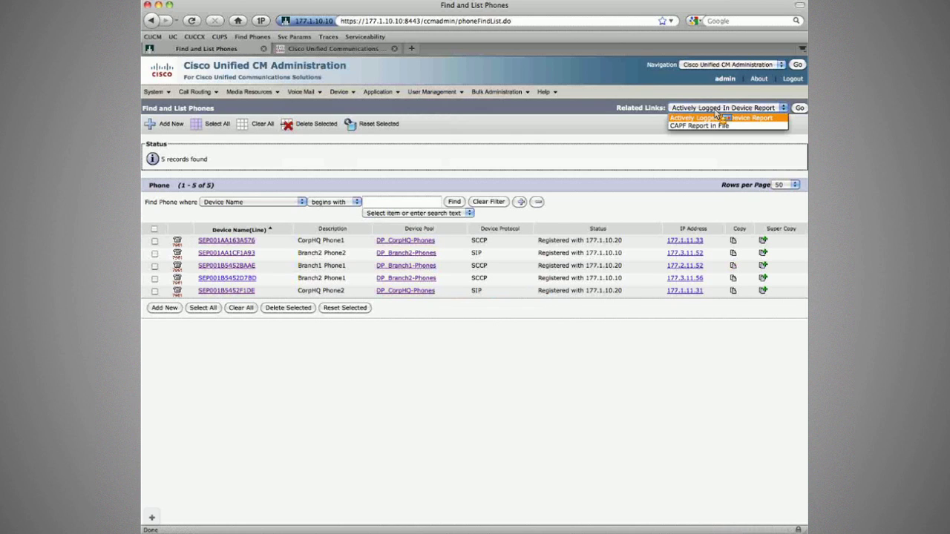
left_click(717, 117)
left_click(799, 107)
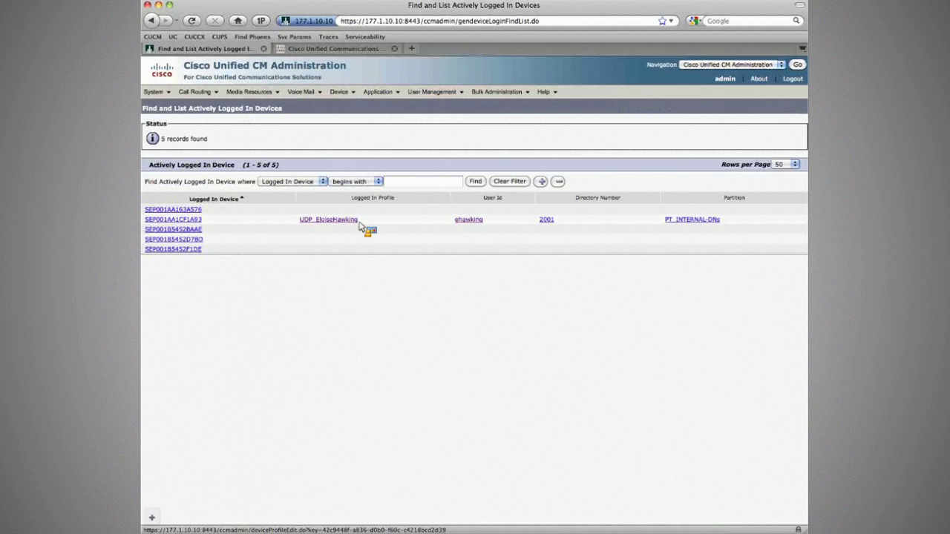
left_click(182, 220)
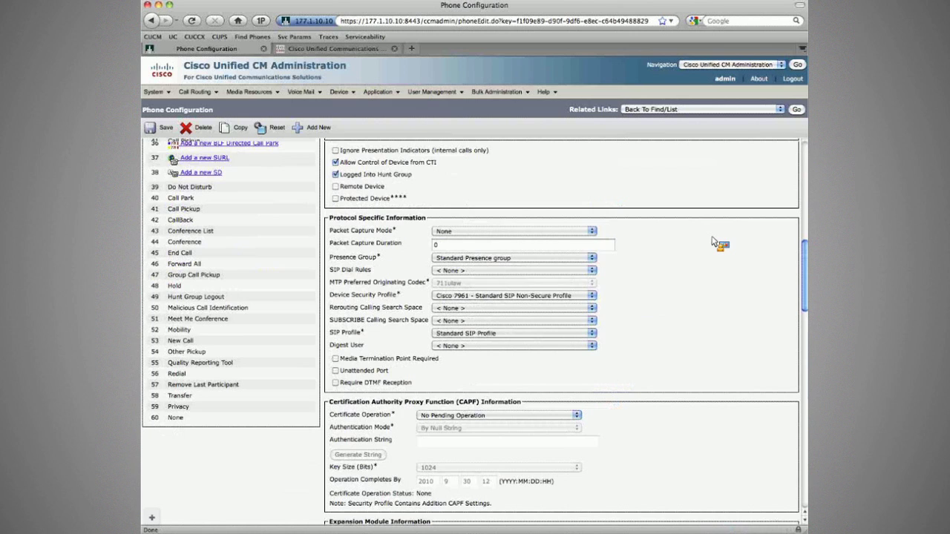
scroll(499, 362, "down", 10)
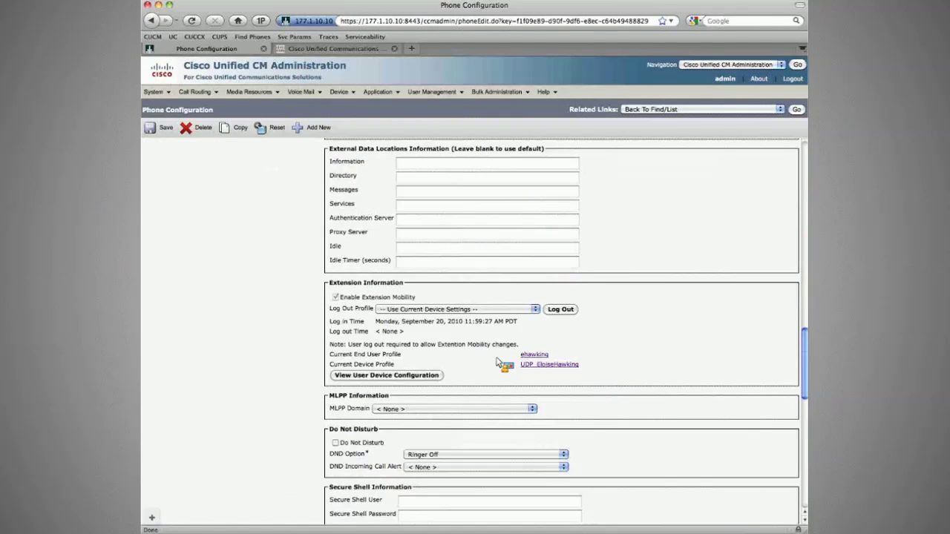
left_click_drag(387, 321, 378, 381)
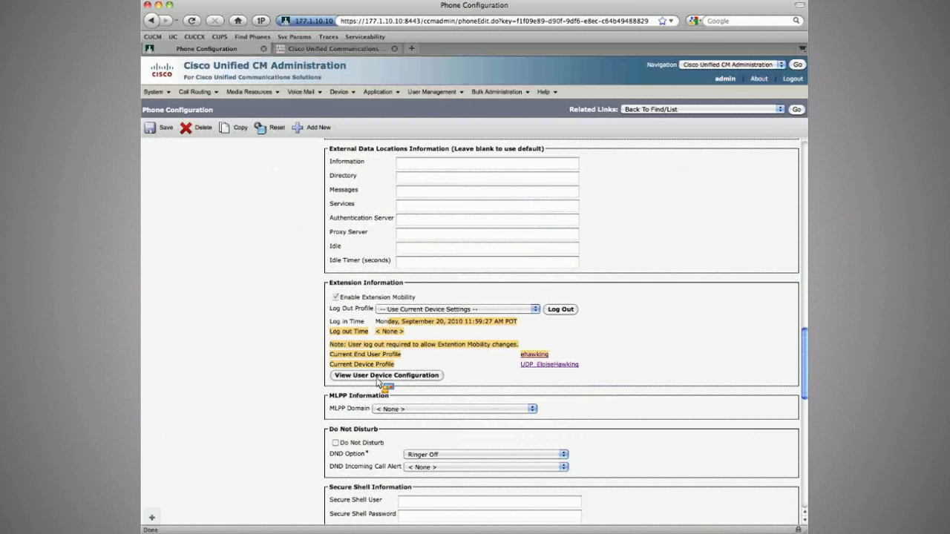
left_click(383, 376)
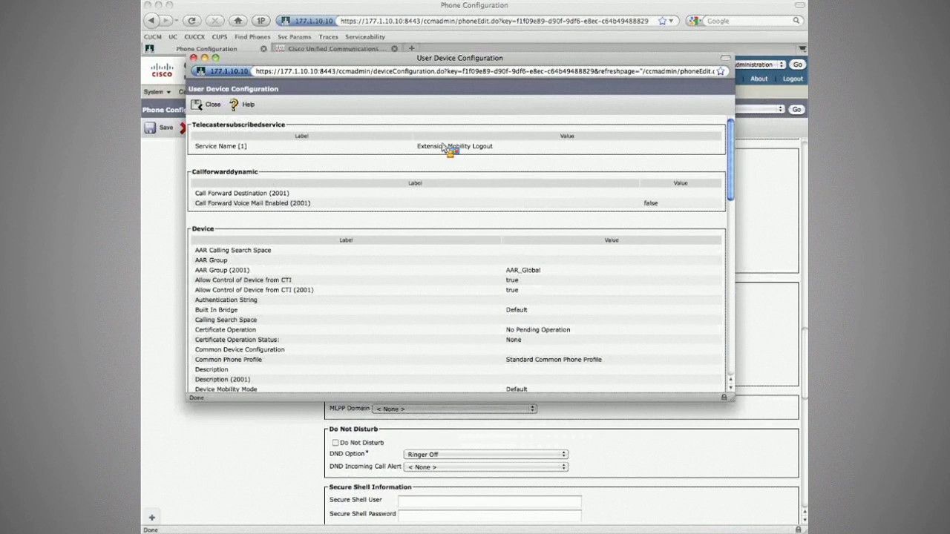
left_click_drag(442, 146, 519, 158)
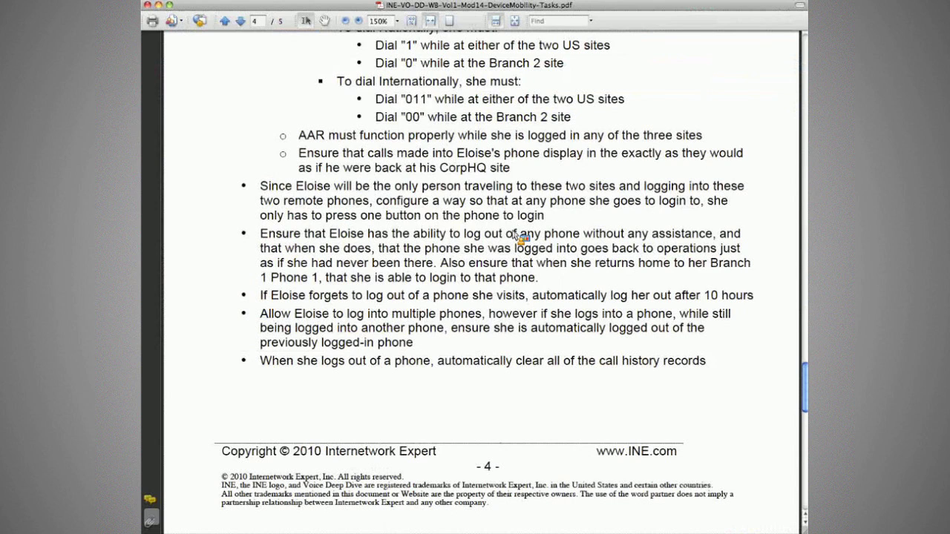
Step: Highlight the unassisted logout requirement in the PDF, then bring up the phone emulators
left_click_drag(259, 235, 714, 236)
key("super+Tab")
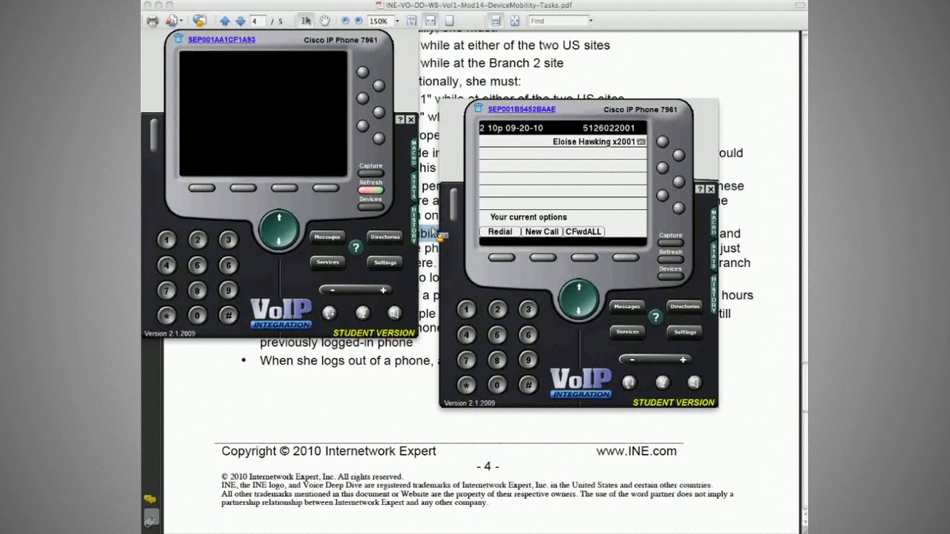
Step: Connect to Branch2 Phone2 and confirm the Extension Mobility logout from its Services menu
left_click(371, 202)
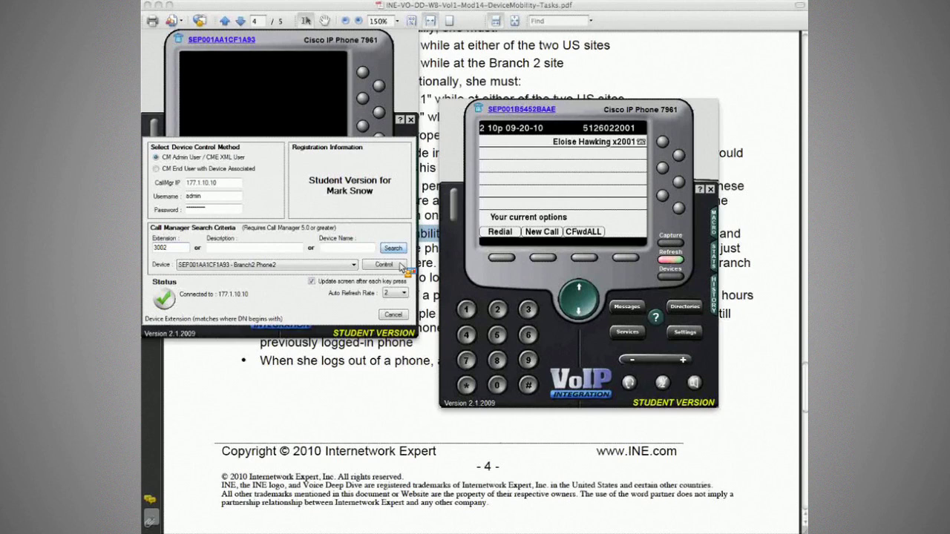
left_click(400, 269)
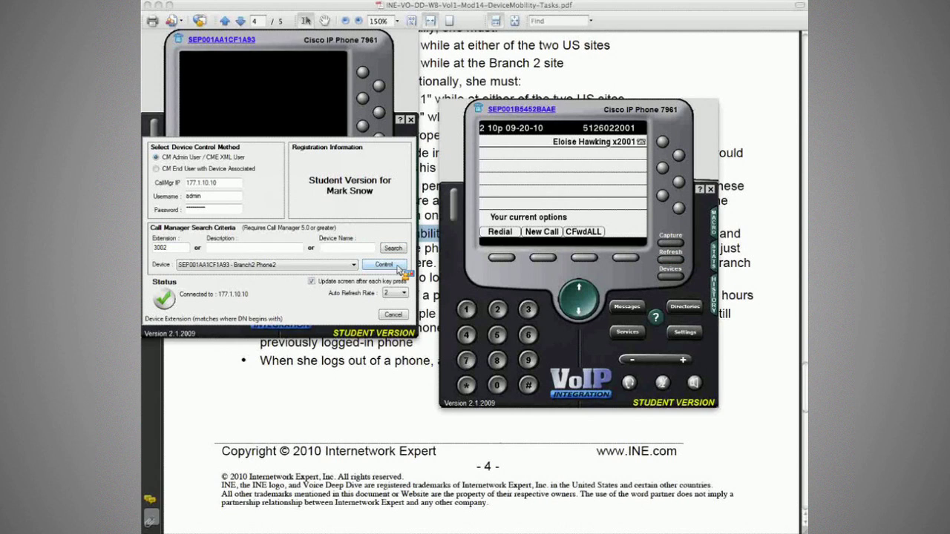
left_click(400, 269)
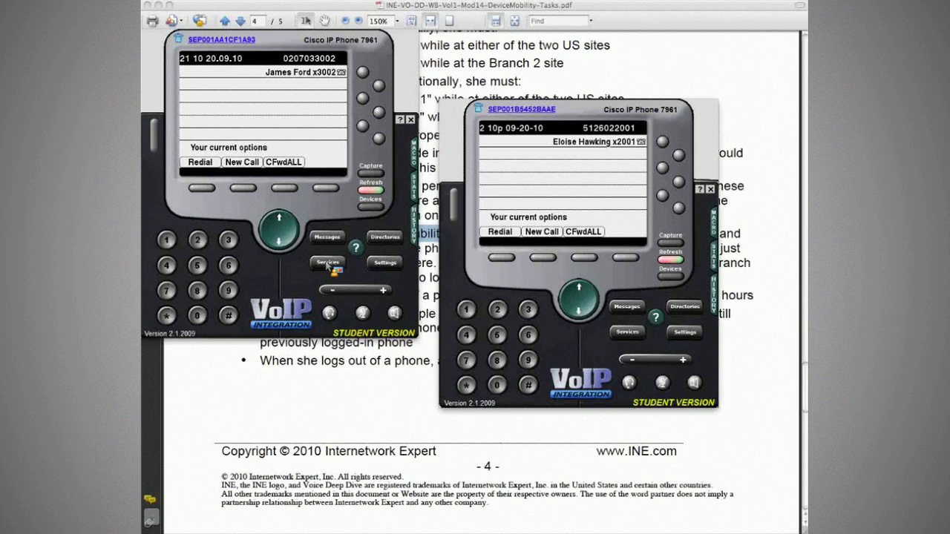
left_click(329, 263)
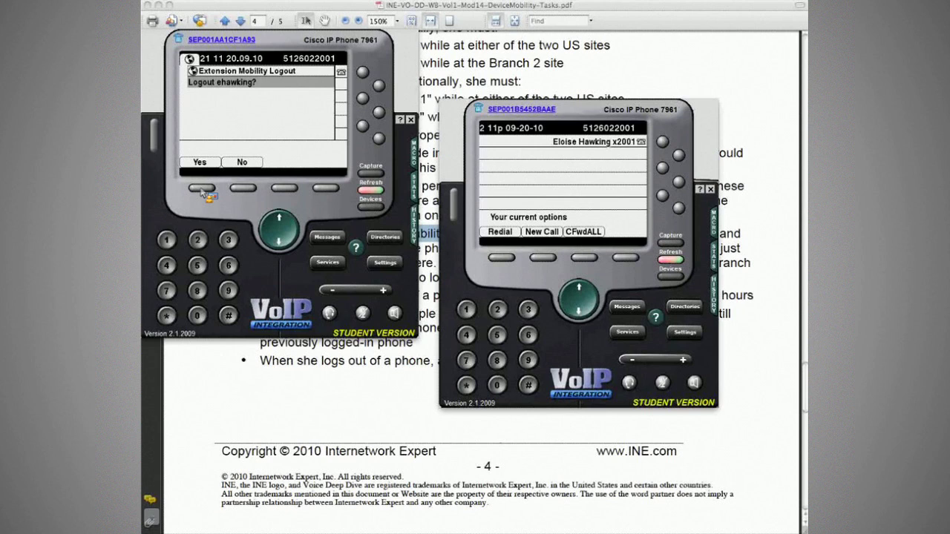
left_click(201, 188)
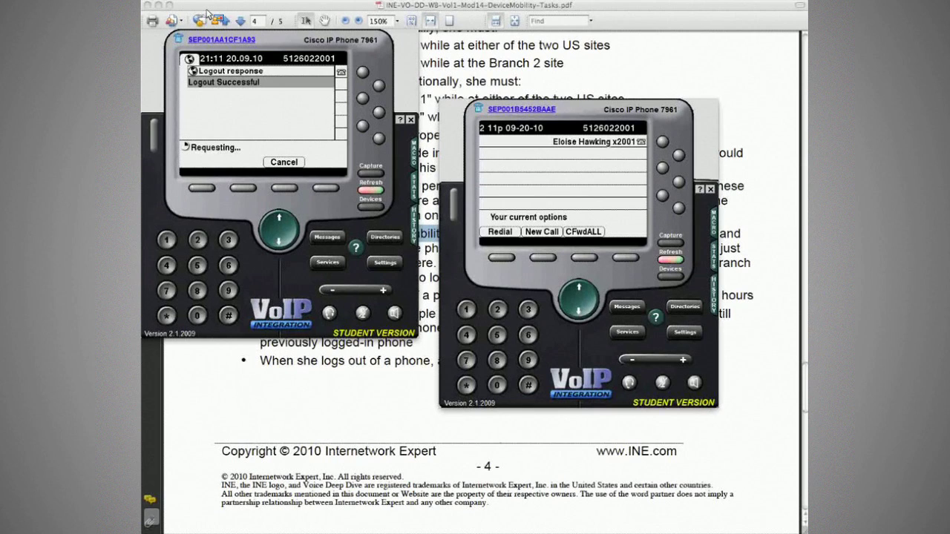
left_click_drag(208, 14, 230, 89)
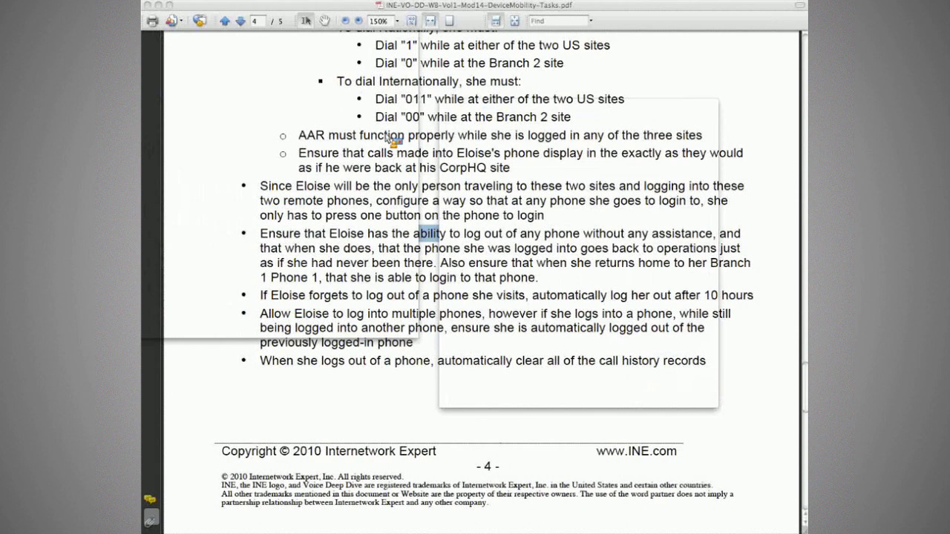
Step: Mark the unassisted logout and 10-hour auto-logout requirements, then return to Phone Configuration
left_click_drag(259, 233, 705, 250)
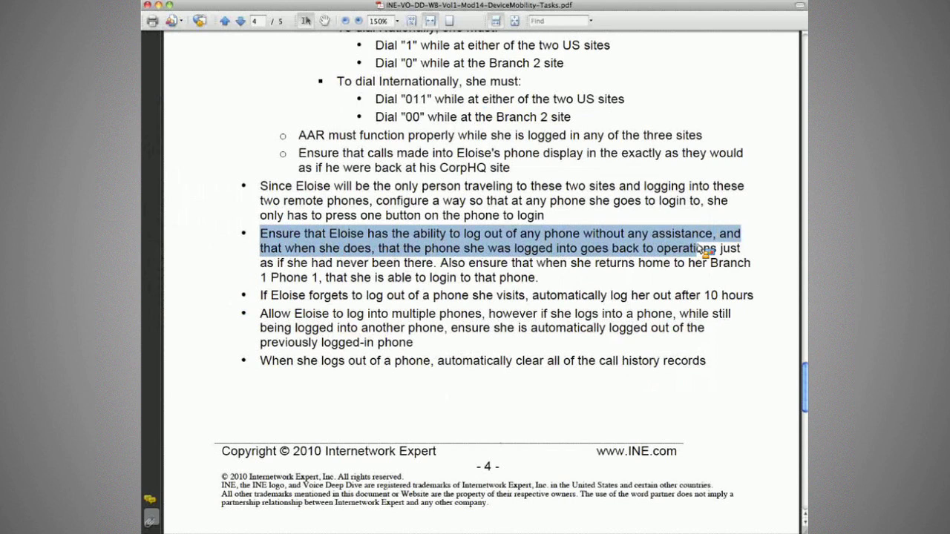
left_click_drag(705, 251, 653, 268)
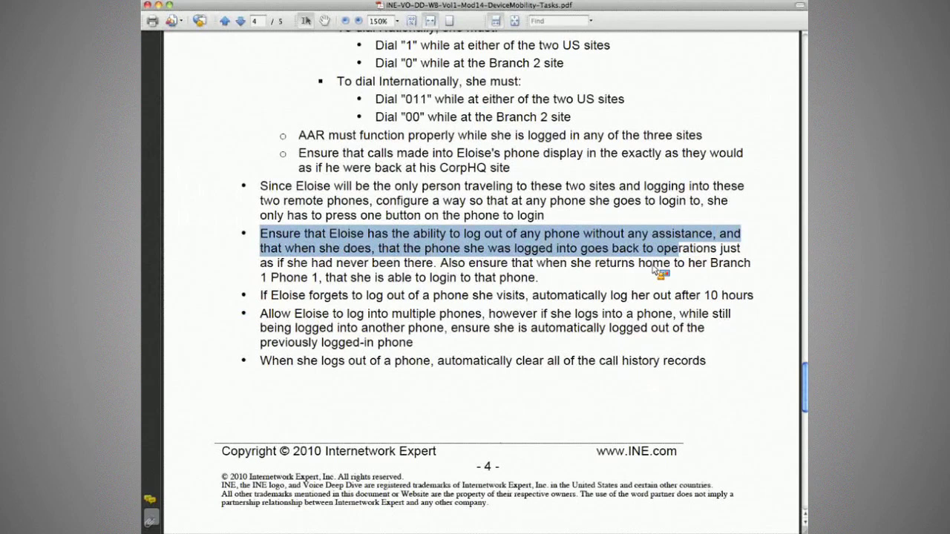
left_click(653, 267)
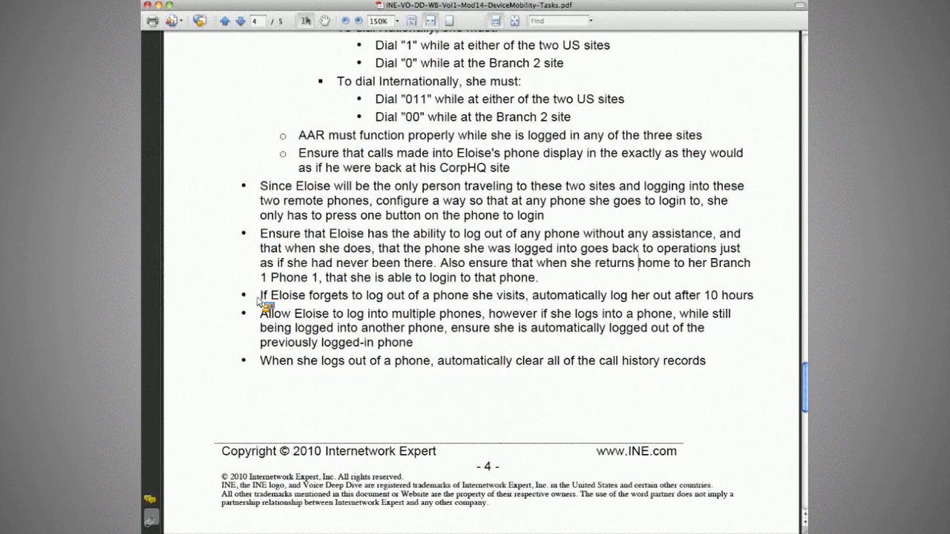
left_click_drag(259, 299, 720, 300)
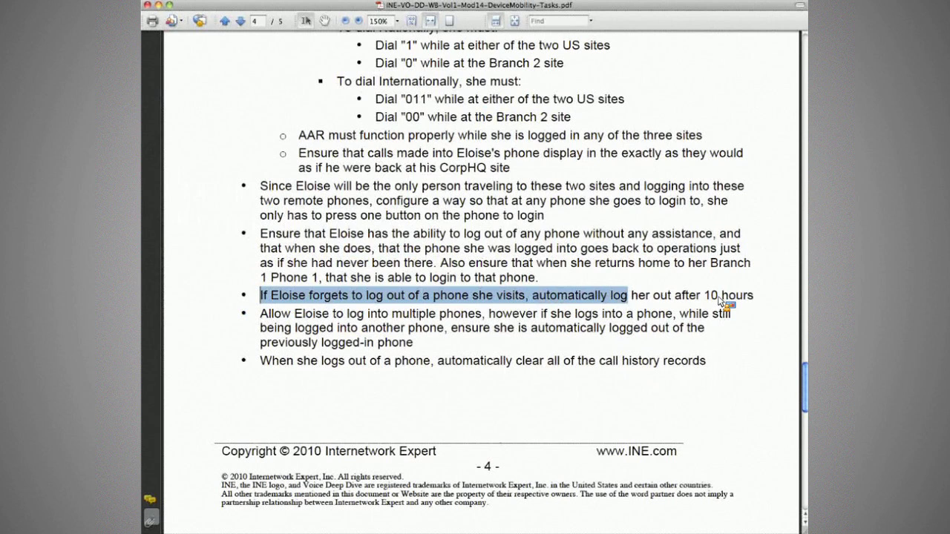
key("super+Tab")
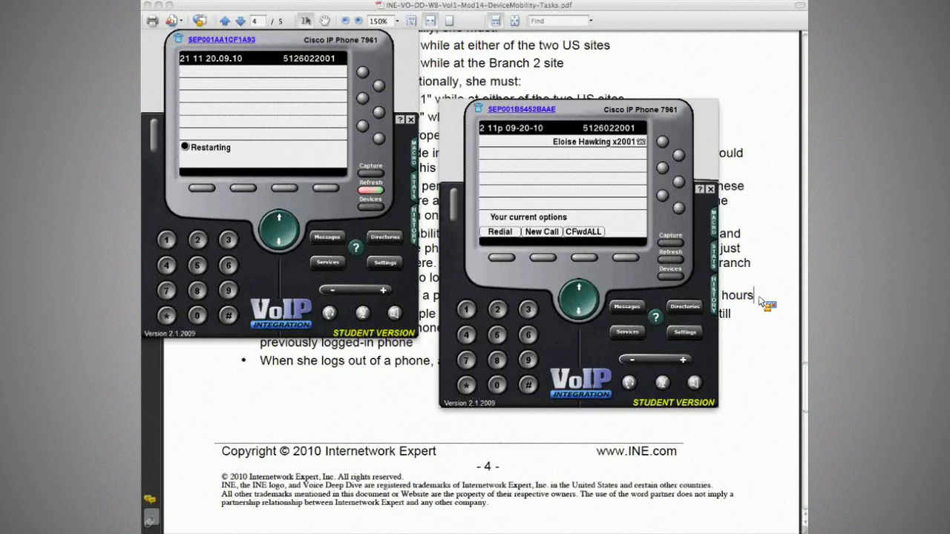
left_click(764, 302)
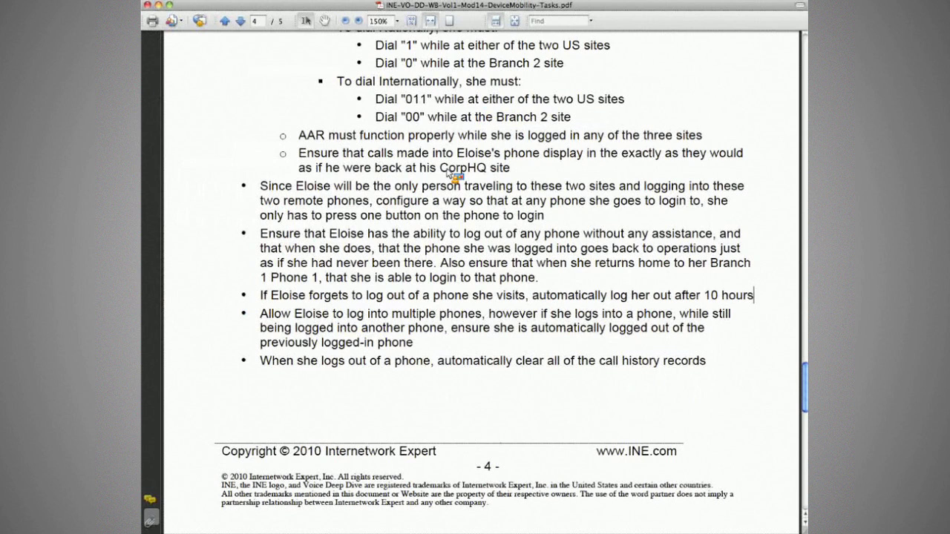
key("super+Tab")
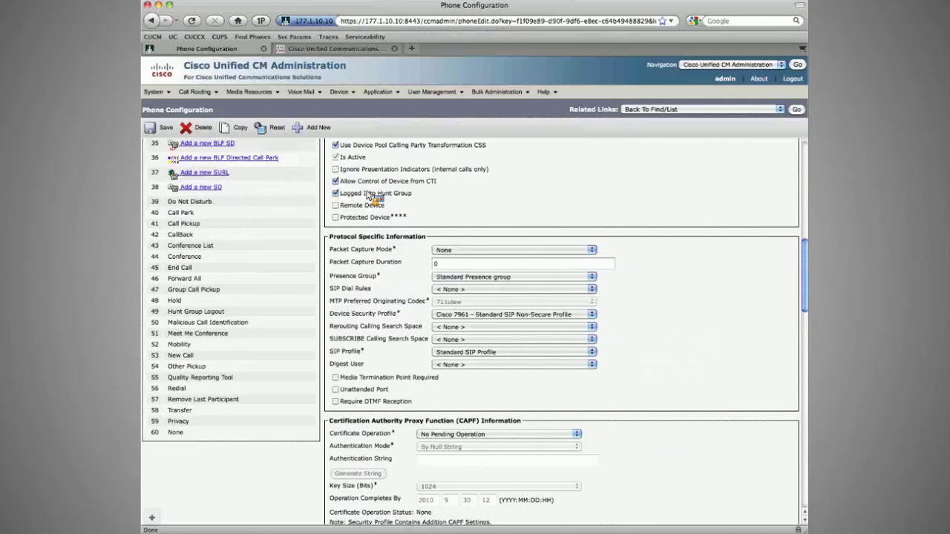
Step: Scroll to Extension Information to verify Extension Mobility is enabled with Use Current Device Settings
mouse_move(338, 91)
mouse_move(385, 183)
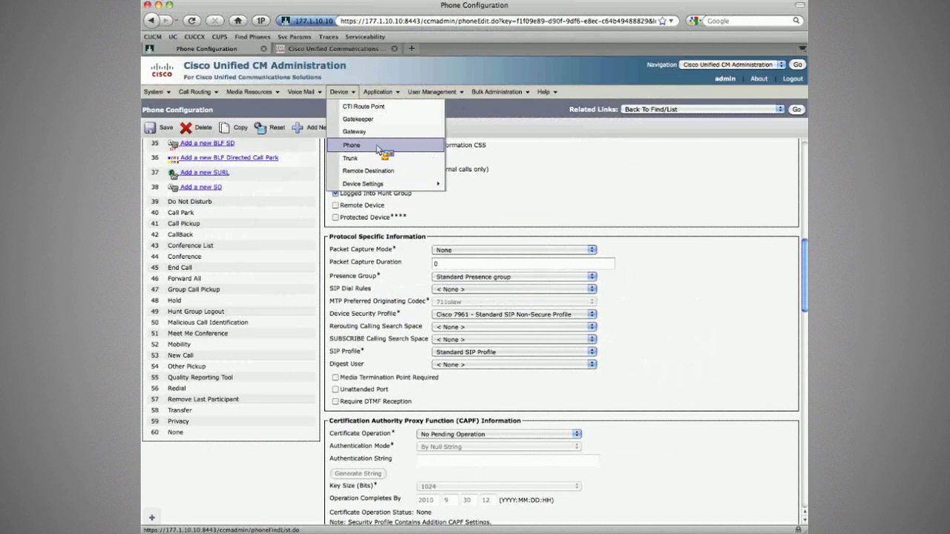
scroll(380, 279, "down", 5)
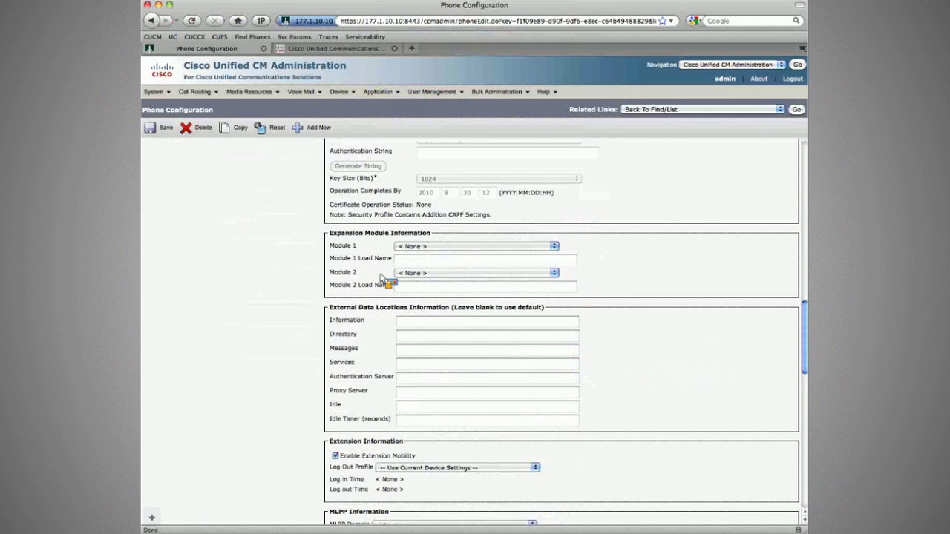
scroll(380, 278, "down", 2)
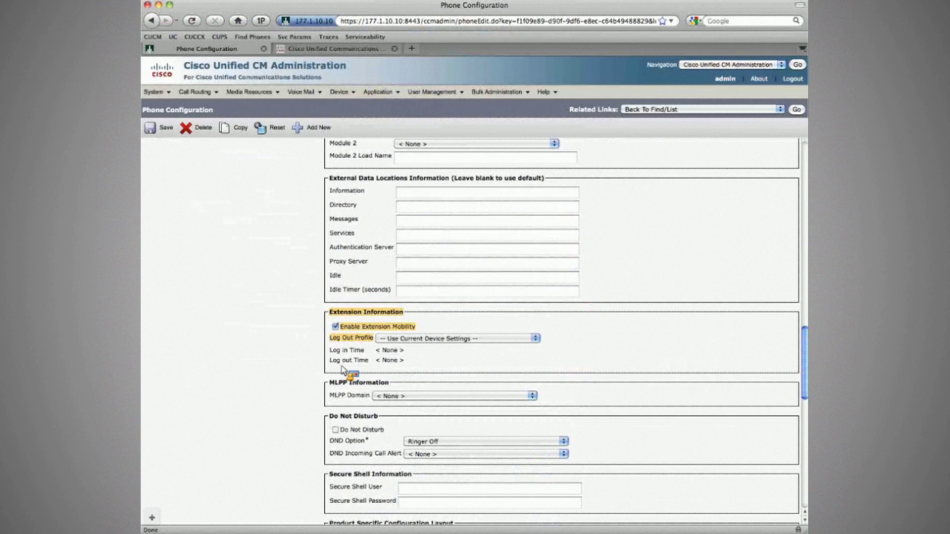
left_click(193, 91)
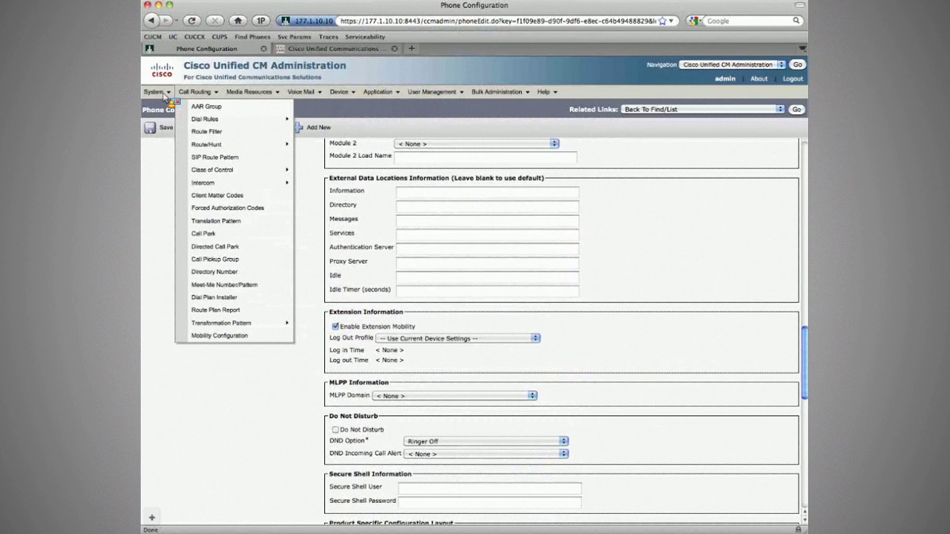
Step: Set Enforce Maximum Login Time to True in the Cisco Extension Mobility service parameters
left_click(156, 92)
left_click(190, 313)
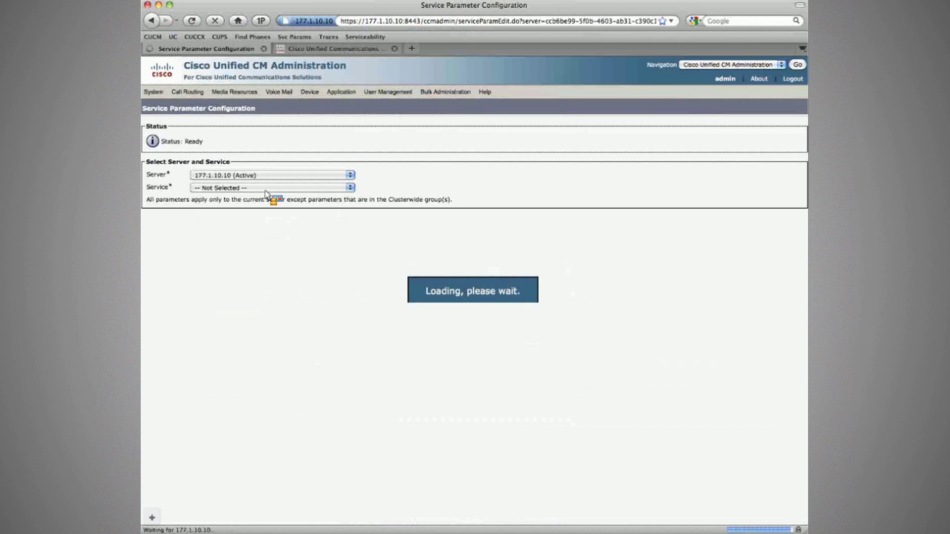
left_click(267, 188)
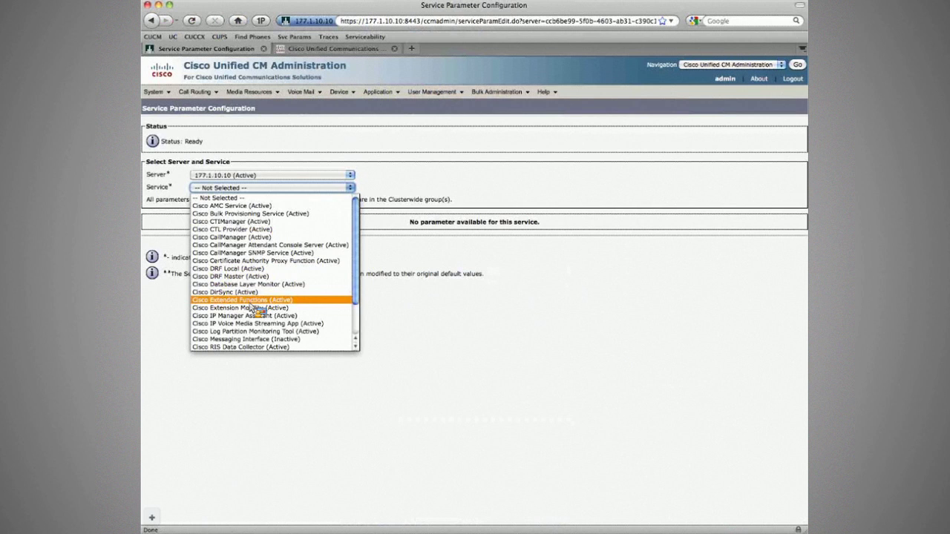
left_click(245, 300)
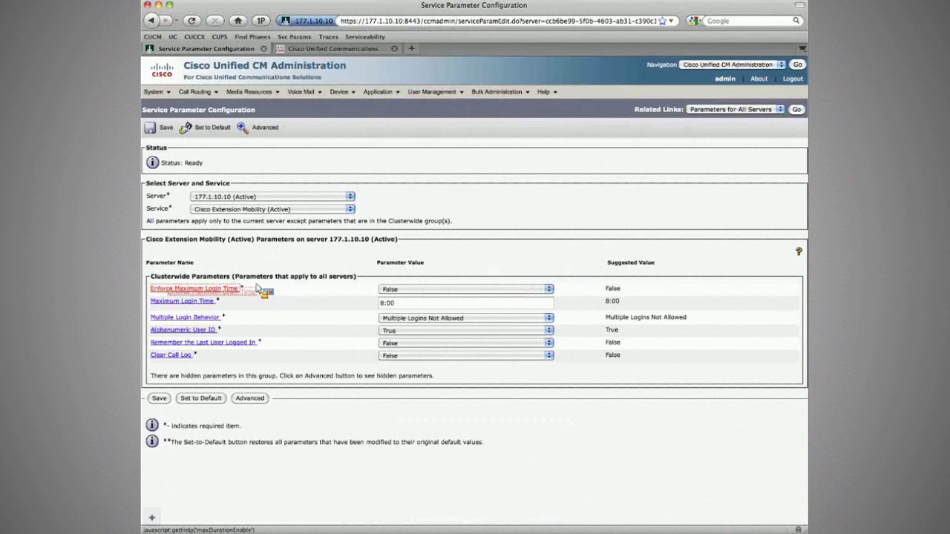
left_click(397, 290)
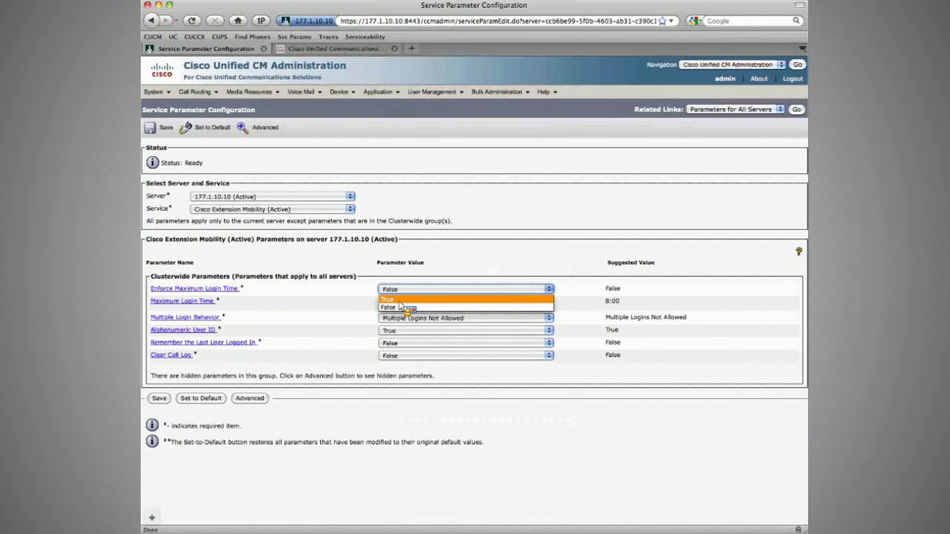
left_click(392, 299)
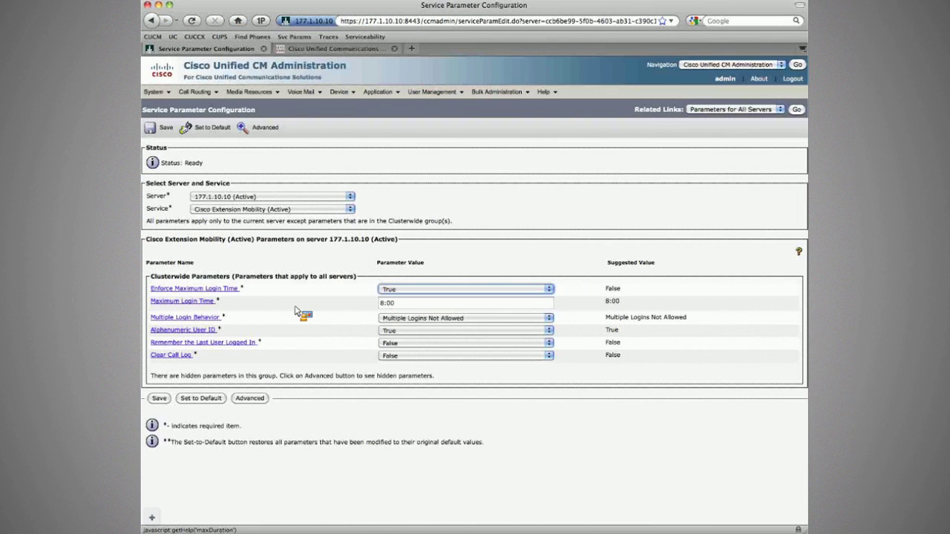
left_click(379, 304)
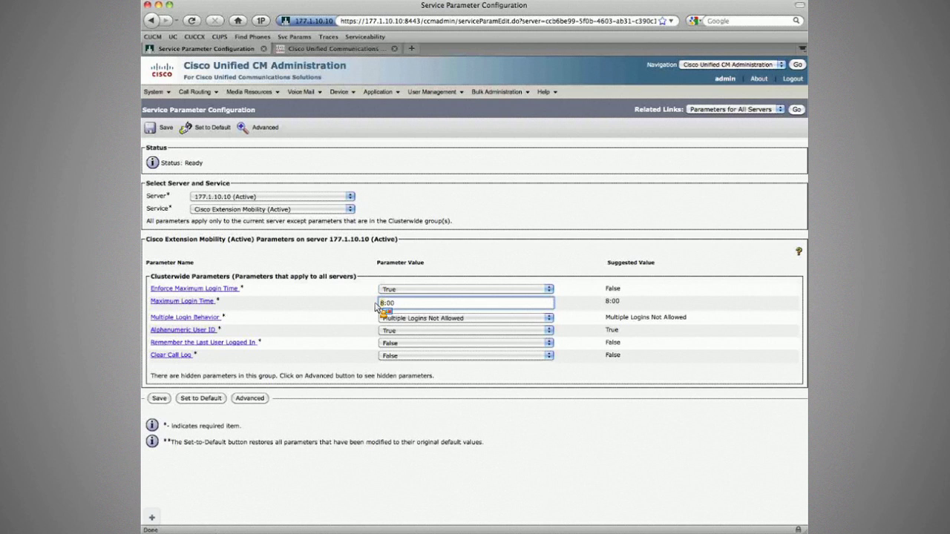
key("super+Tab")
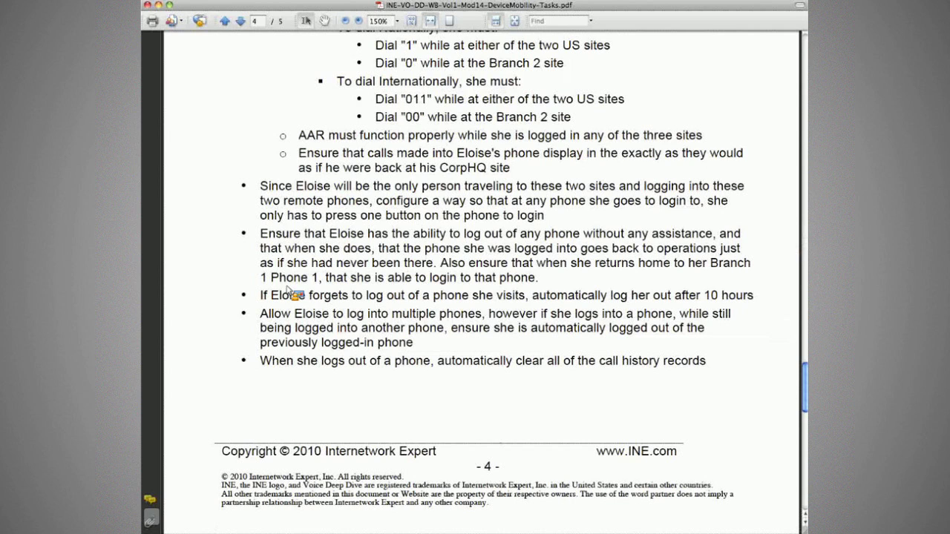
Step: Highlight the 10-hour auto-logout and multiple-login requirements in the lab PDF
left_click_drag(288, 294, 714, 298)
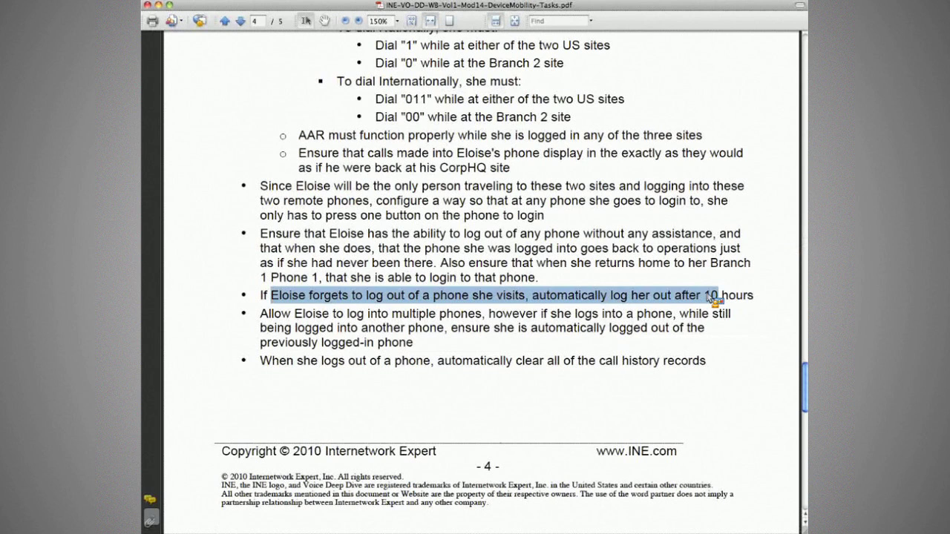
left_click(586, 315)
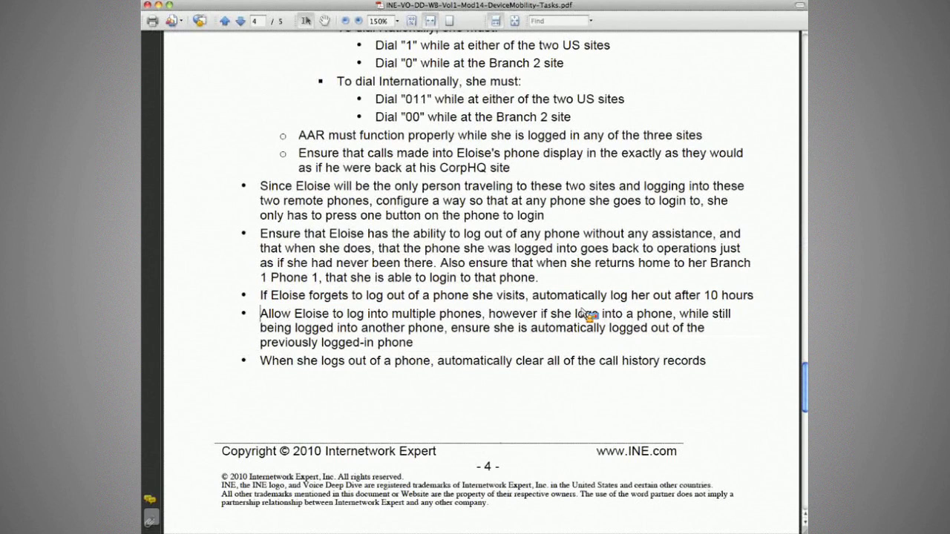
left_click(481, 315, "shift")
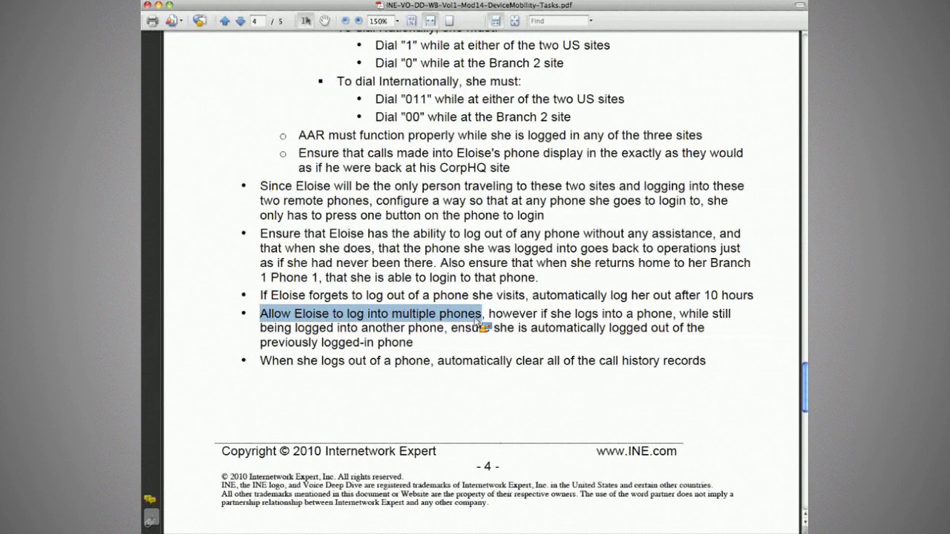
left_click(662, 317, "shift")
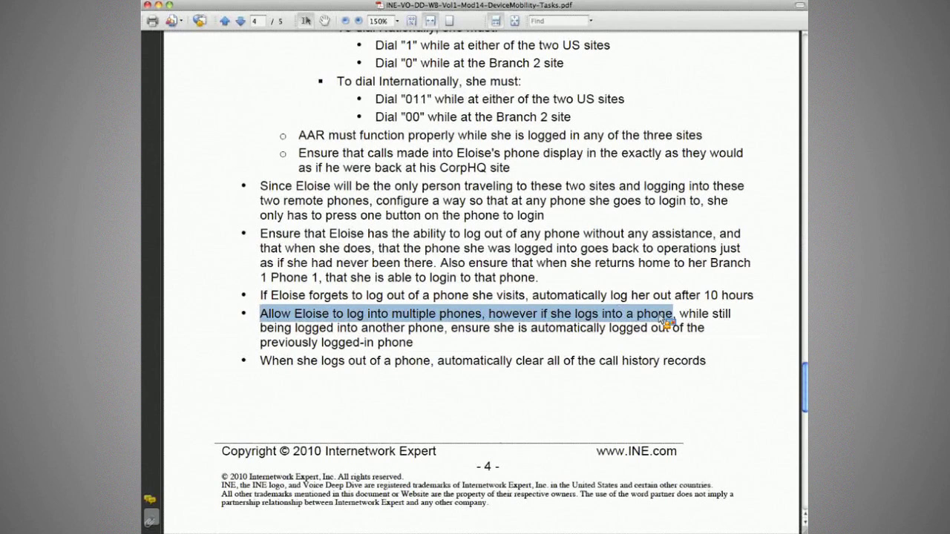
left_click(684, 330, "shift")
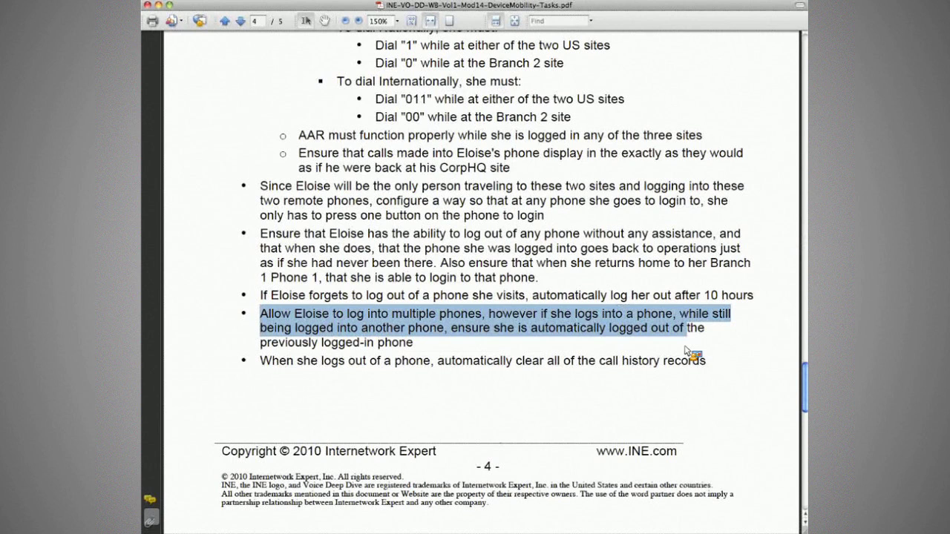
left_click(643, 361, "shift")
scroll(619, 428, "up", 1)
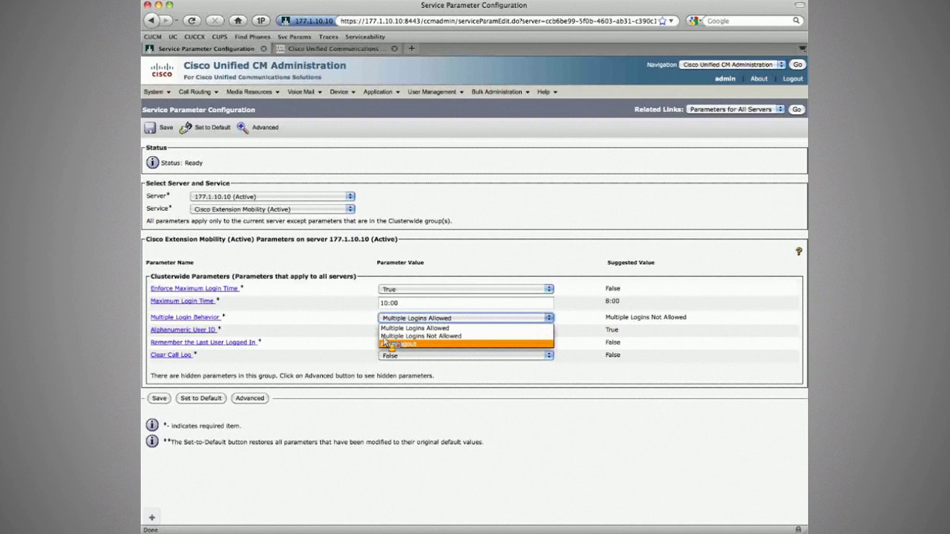
Step: Read the Auto Logout help, then set Multiple Login Behavior to Multiple Logins Not Allowed
left_click(385, 343)
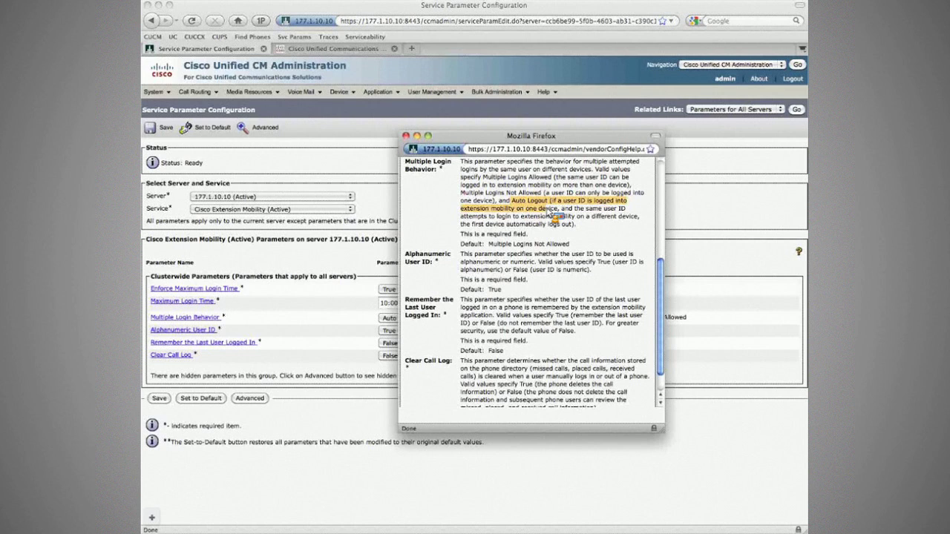
left_click_drag(553, 215, 636, 222)
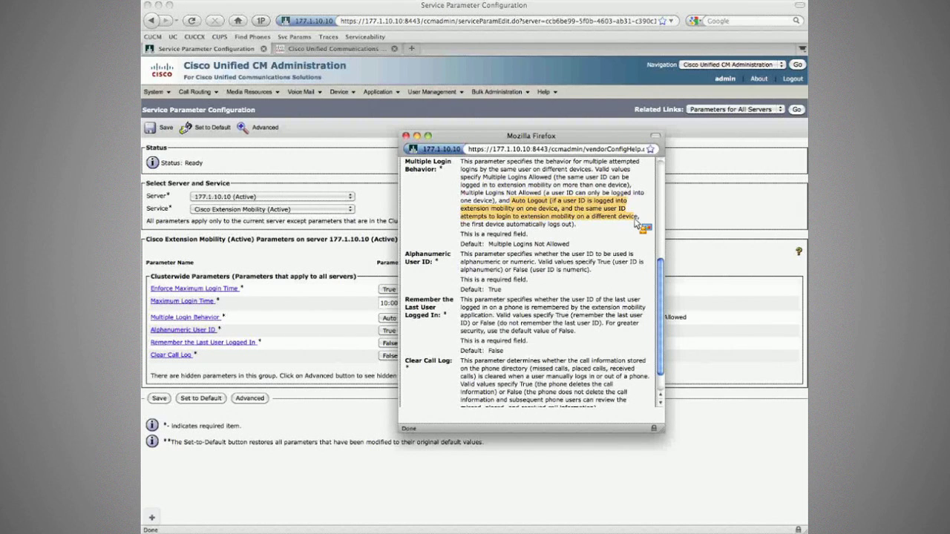
left_click_drag(636, 222, 588, 230)
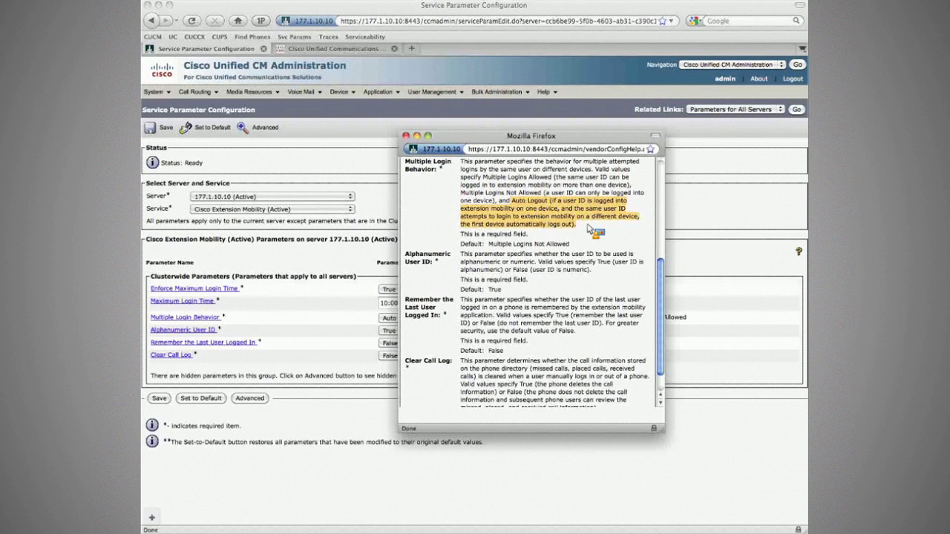
key("super+w")
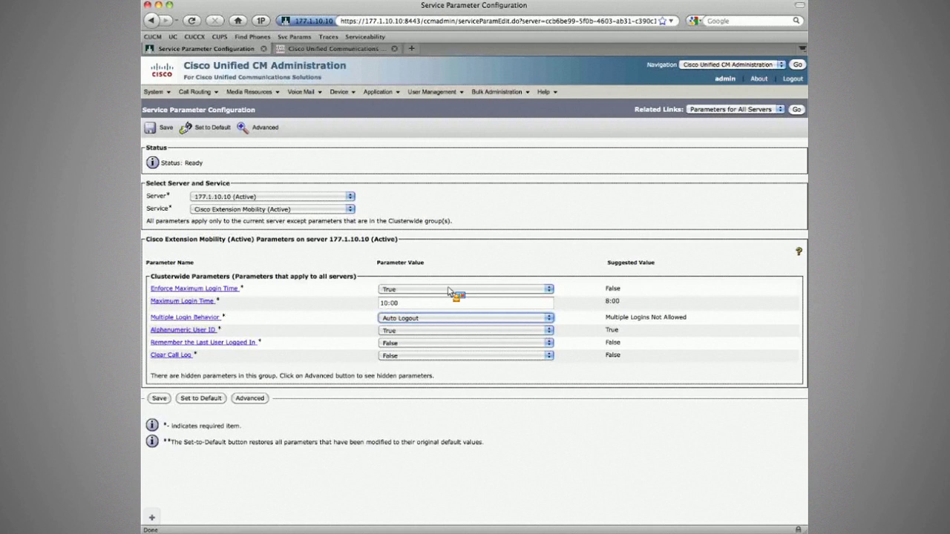
left_click(422, 318)
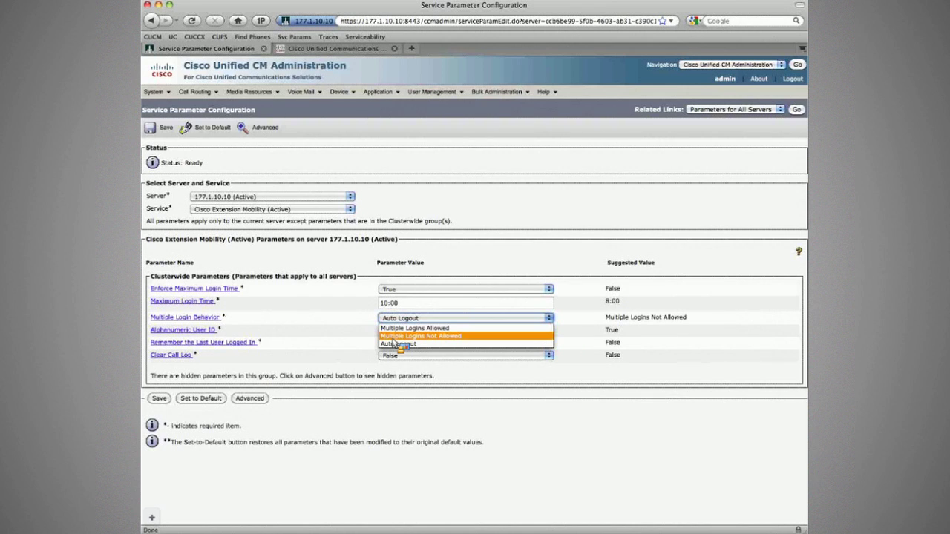
left_click(394, 336)
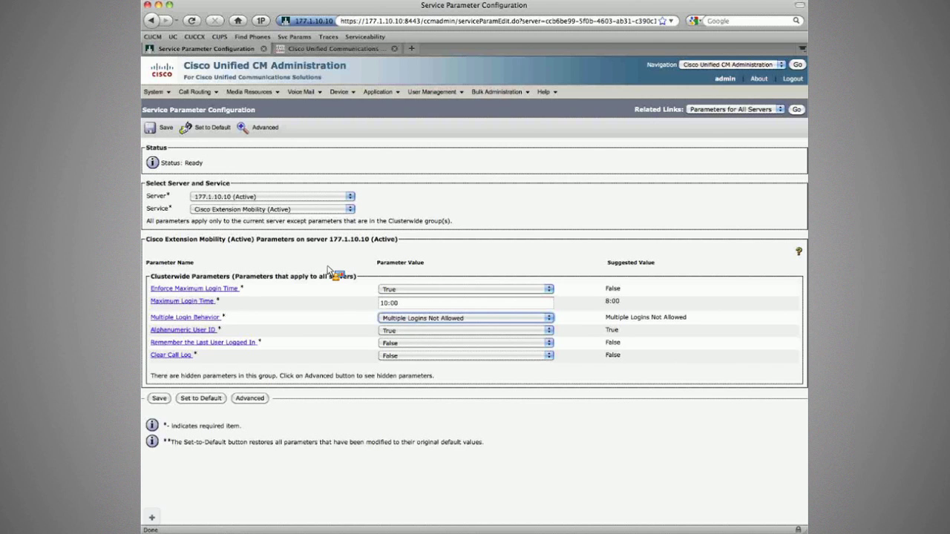
key("super+Tab")
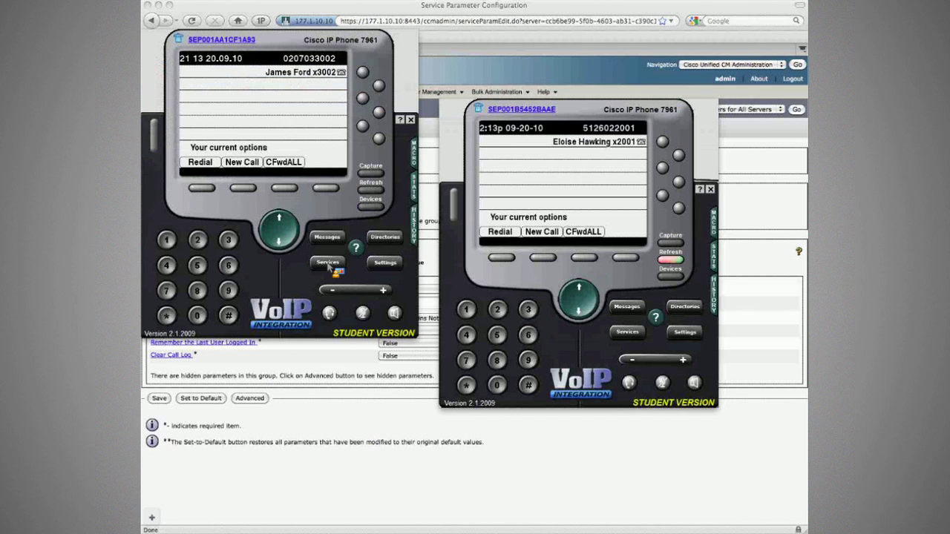
Step: Start Extension Mobility login on the Branch2 phone and connect the second emulator to CorpHQ Phone2
left_click(328, 262)
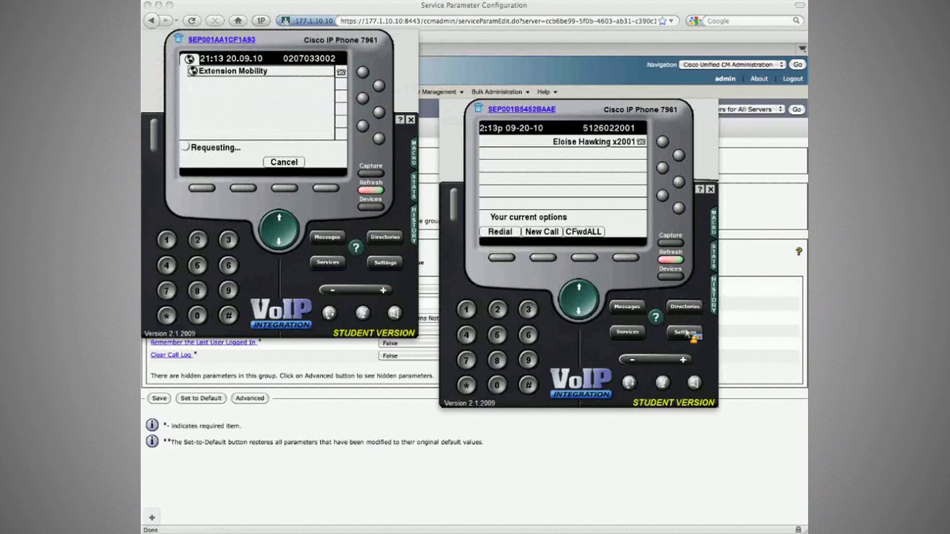
left_click(685, 333)
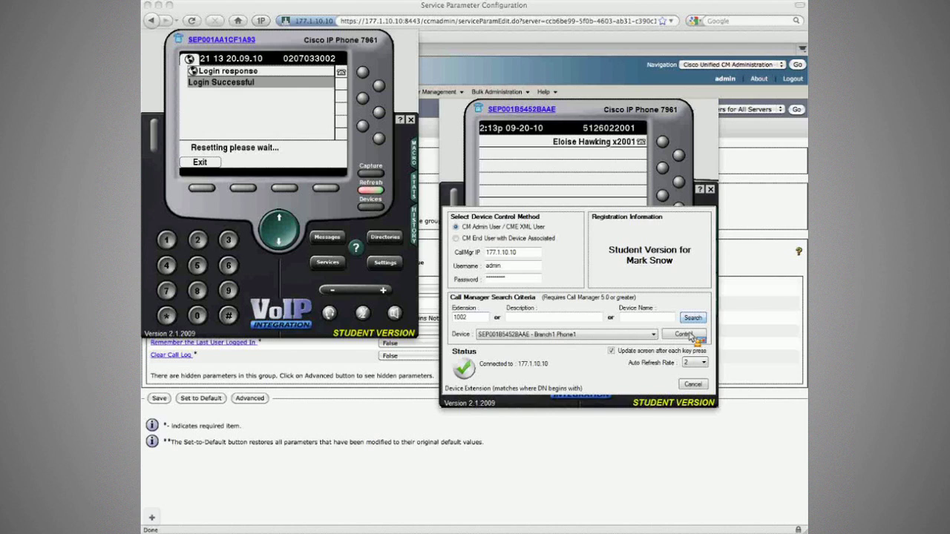
left_click(685, 333)
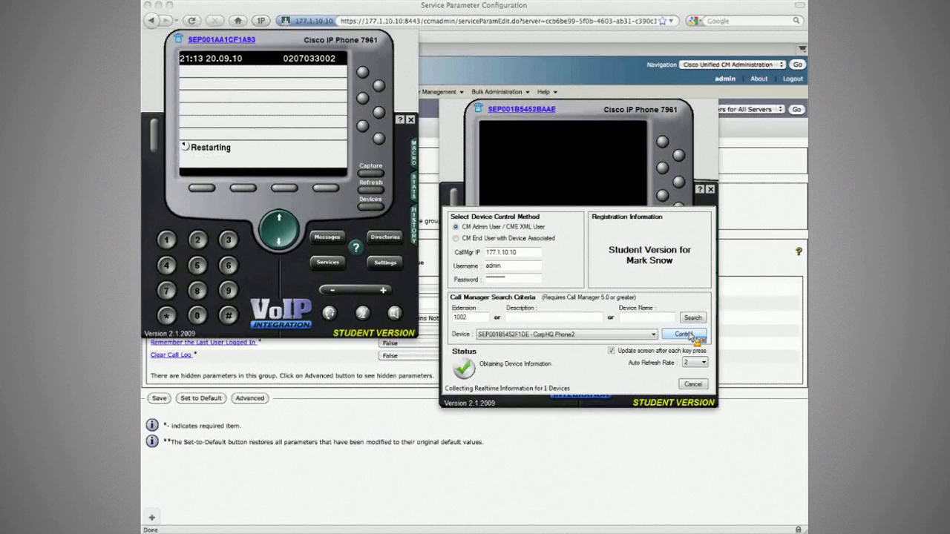
left_click(684, 335)
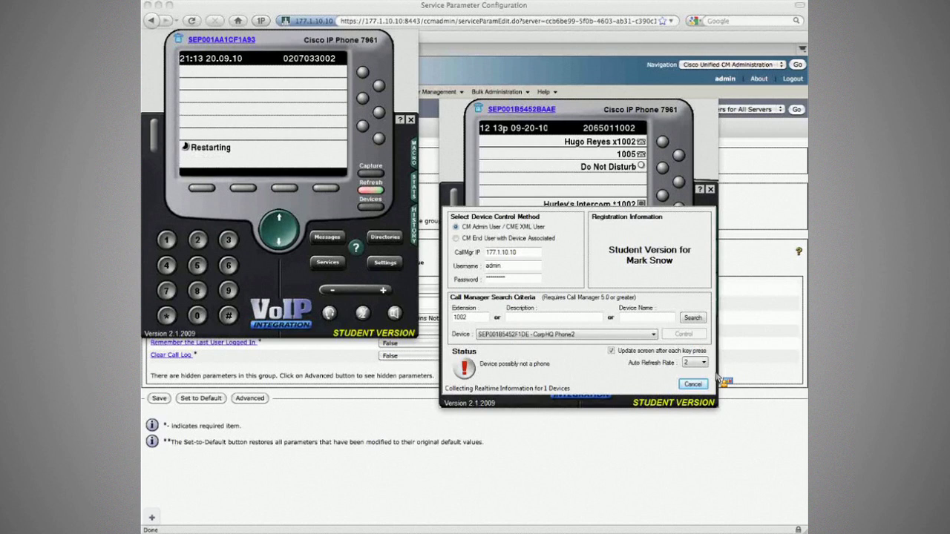
Step: Take CorpHQ Phone2 (x1002) off-hook and open the first phone's device control settings
left_click(692, 384)
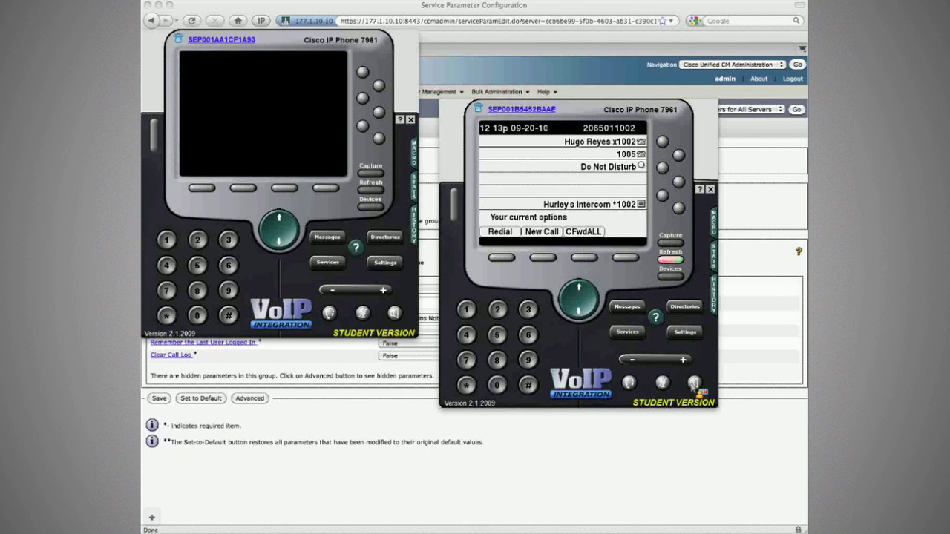
left_click(693, 384)
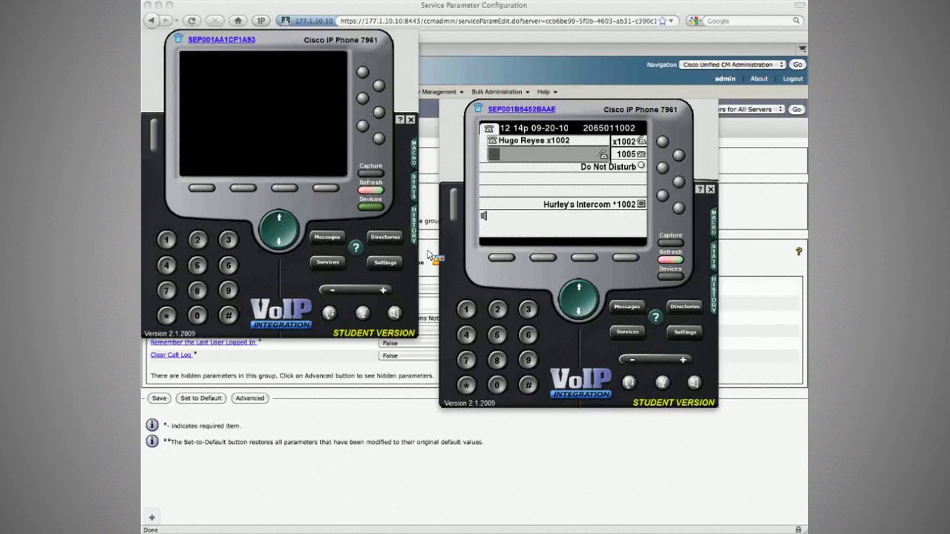
left_click(385, 263)
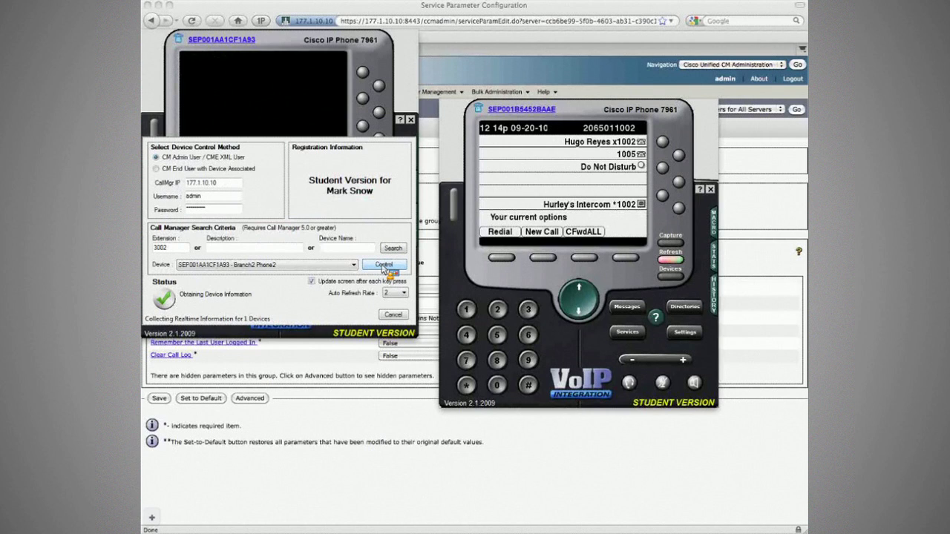
Step: Reconnect Branch2, then attempt login on CorpHQ Phone2 and dismiss the 'User logged in elsewhere' failure
left_click(384, 266)
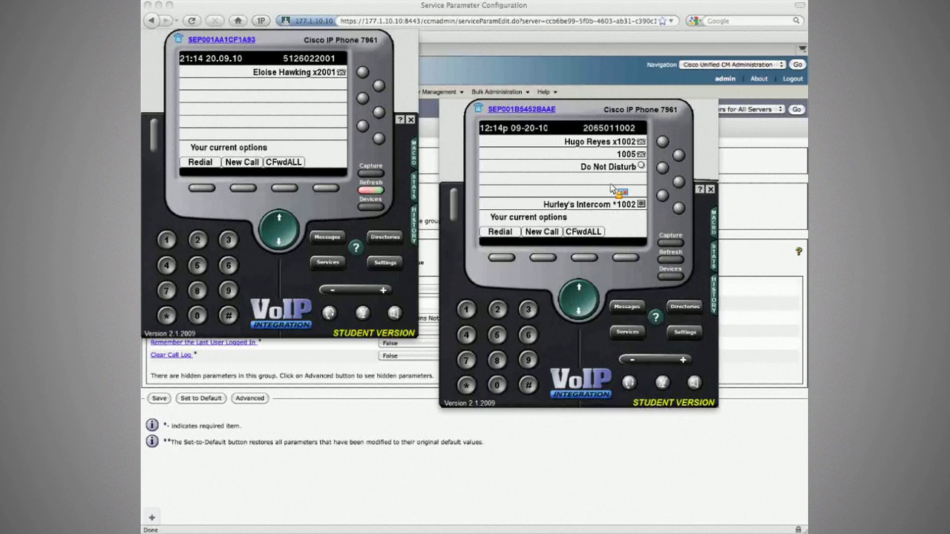
left_click(628, 333)
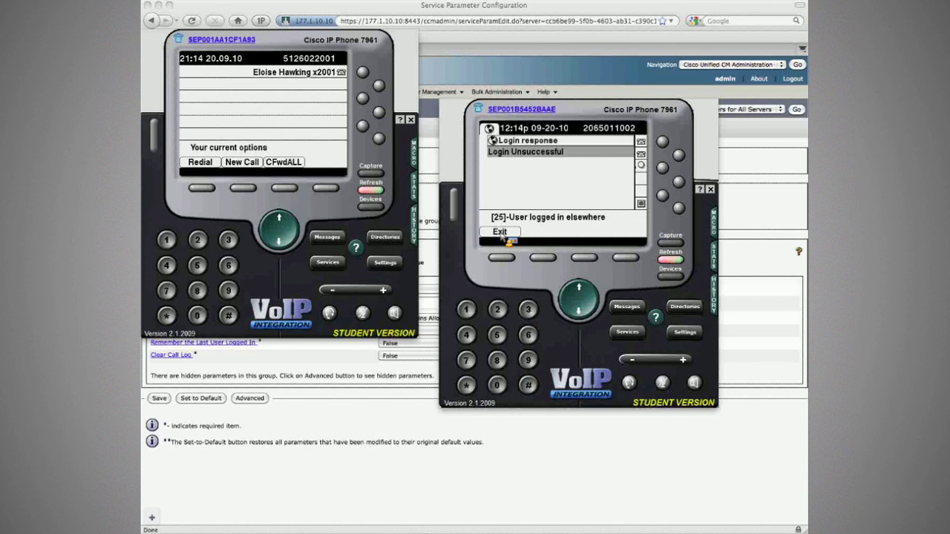
left_click(502, 233)
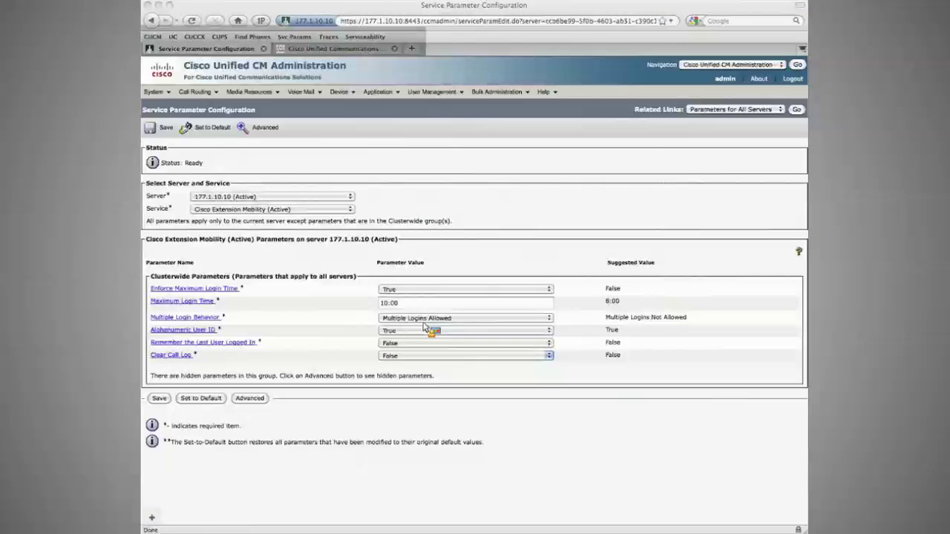
Step: Set Multiple Login Behavior to Auto Logout and Clear Call Log to True
left_click(423, 319)
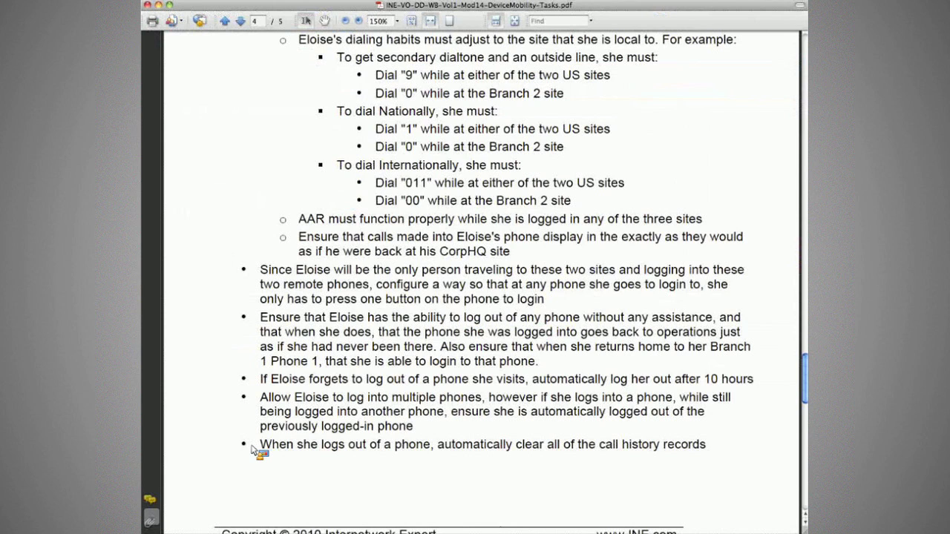
left_click_drag(252, 449, 660, 454)
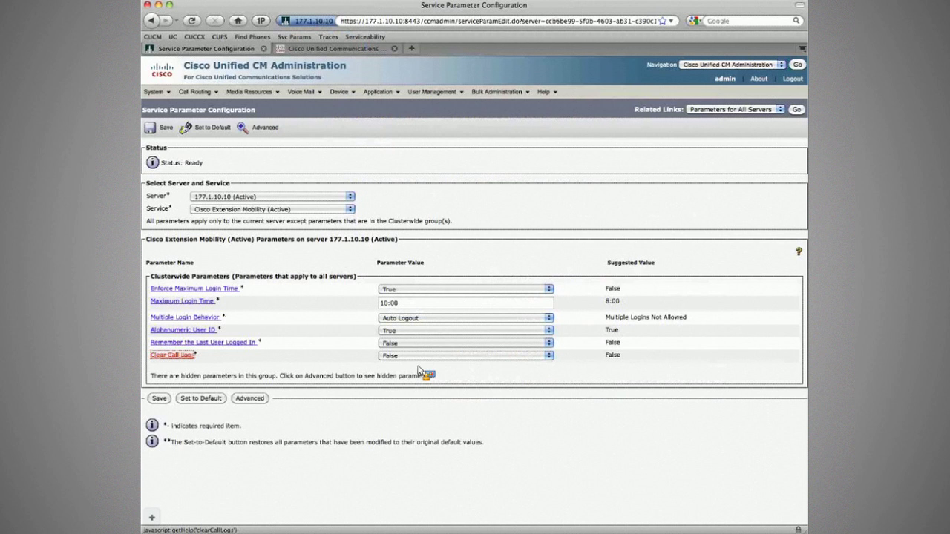
left_click(418, 355)
left_click(417, 343)
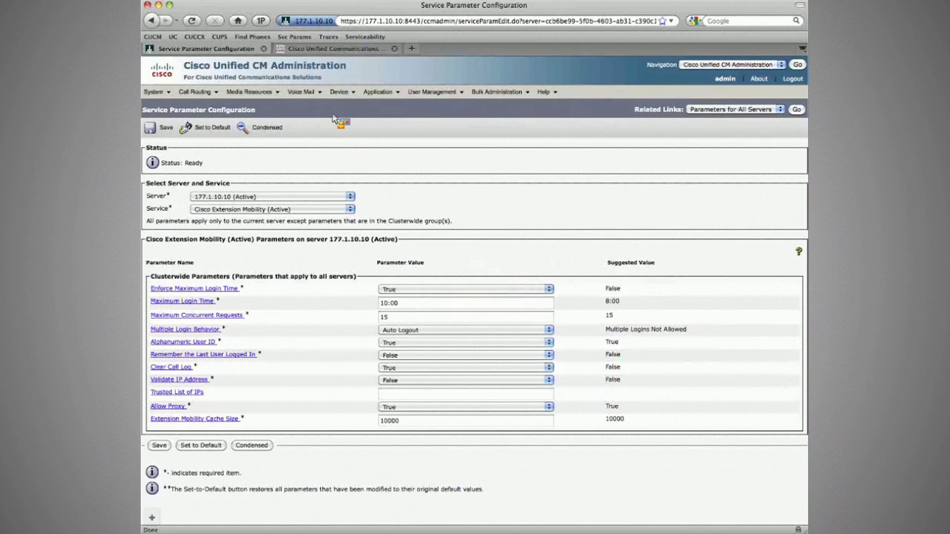
Step: Log the user into Extension Mobility on CorpHQ Phone2, auto-logging out the Branch2 phone
key("super+Tab")
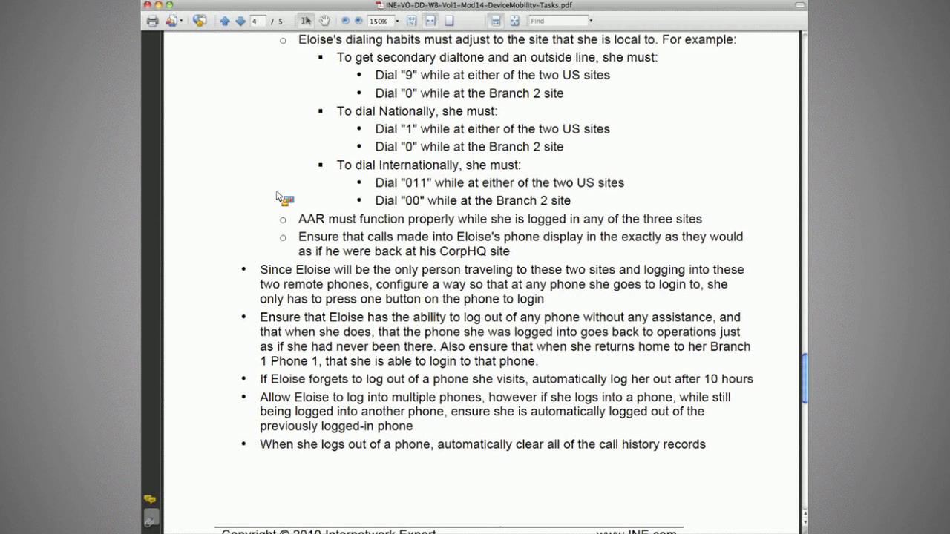
key("super+Tab")
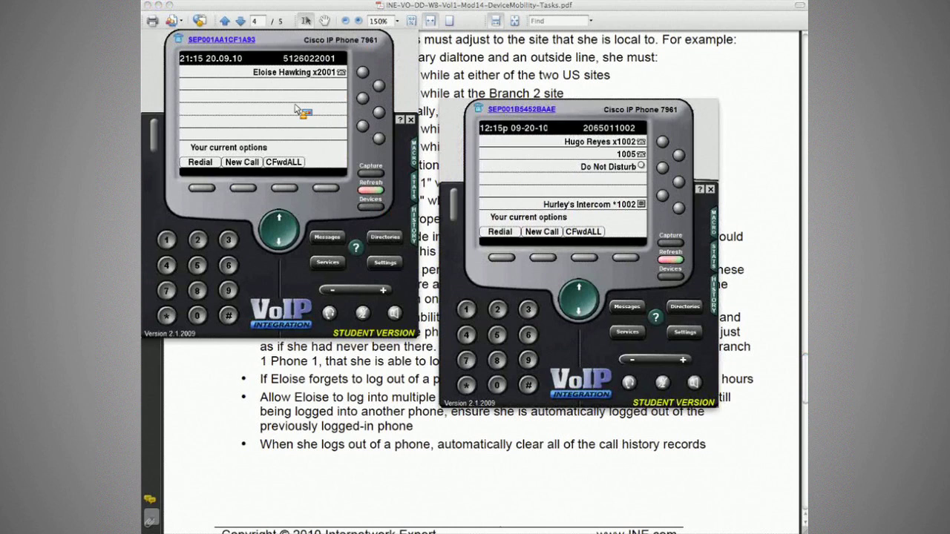
left_click(628, 333)
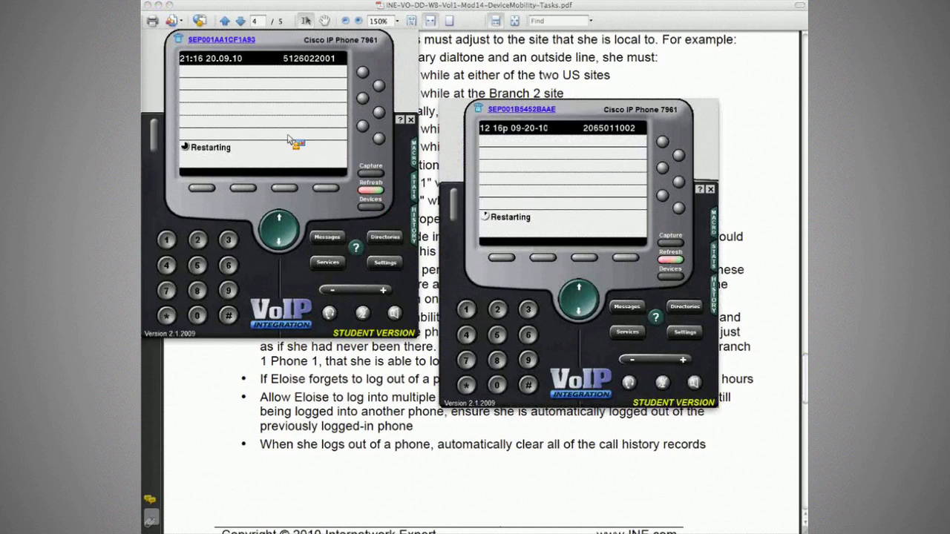
Step: Reconnect the emulators, attaching the second one to CorpHQ Phone2 found by extension 1002
left_click(369, 207)
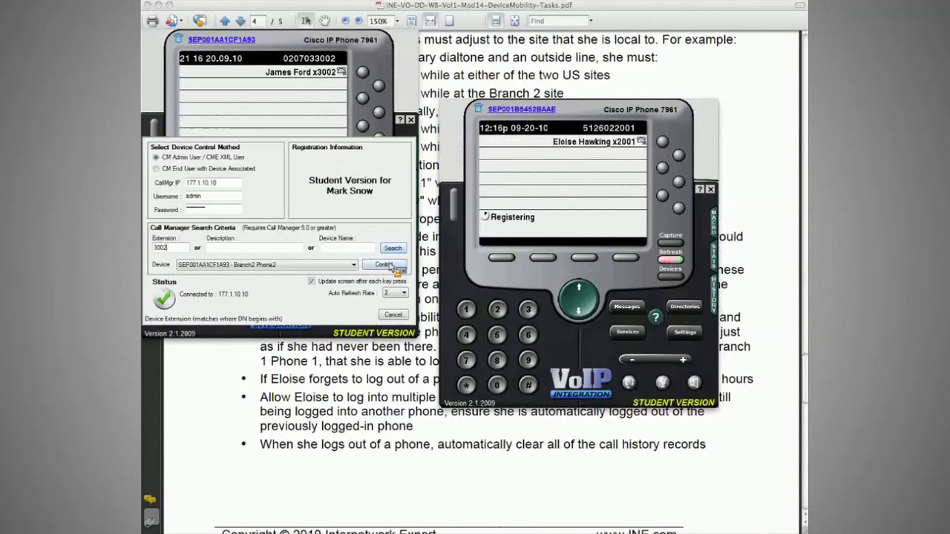
left_click(383, 265)
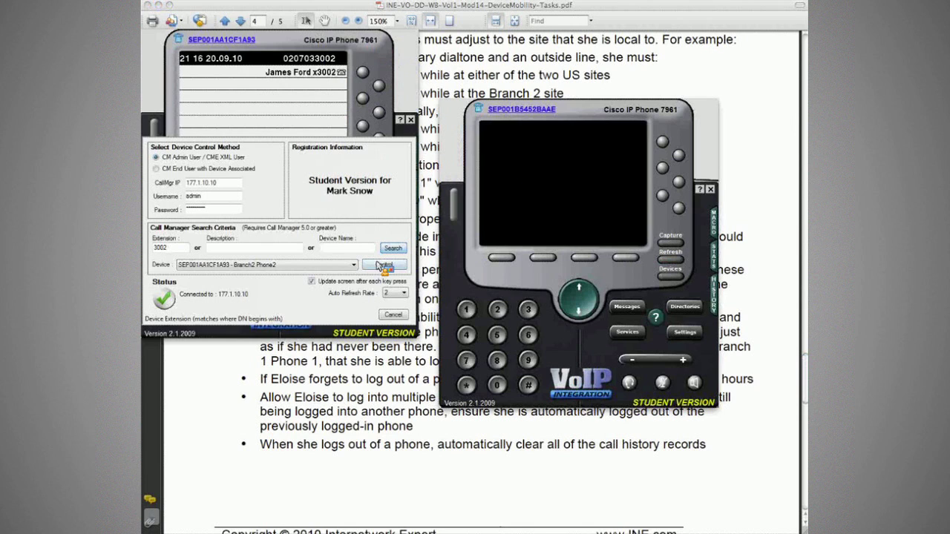
left_click(383, 265)
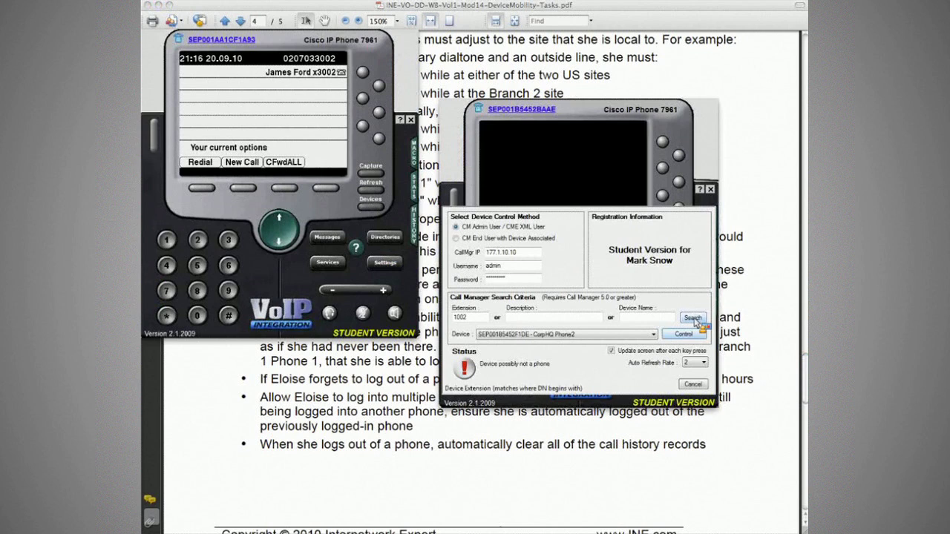
left_click(692, 318)
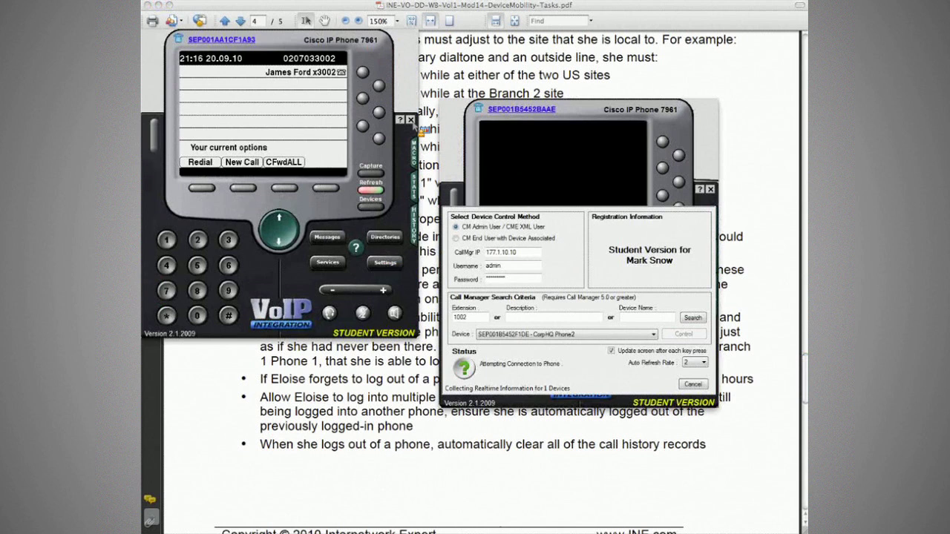
left_click(410, 119)
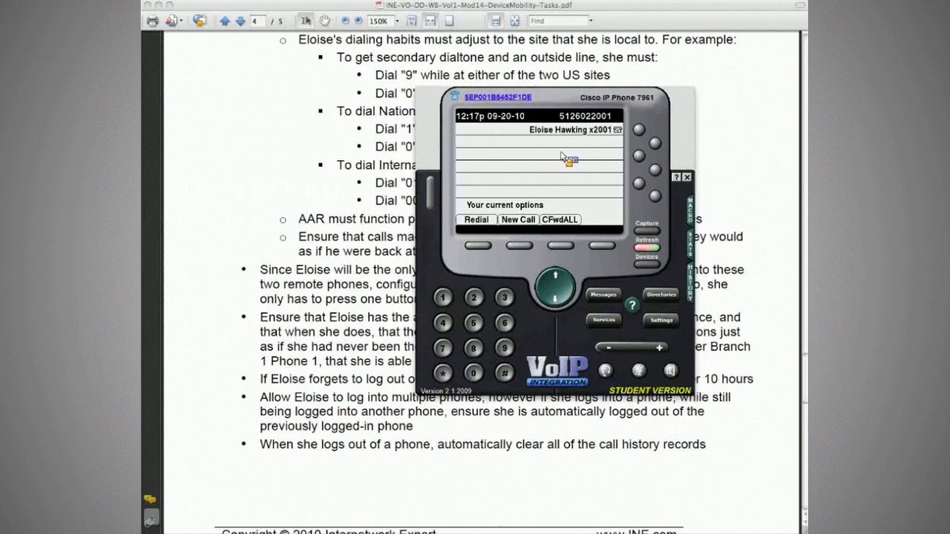
Step: Bring up the R1 router's ISDN debug output in ZOC Terminal
key("super+Tab")
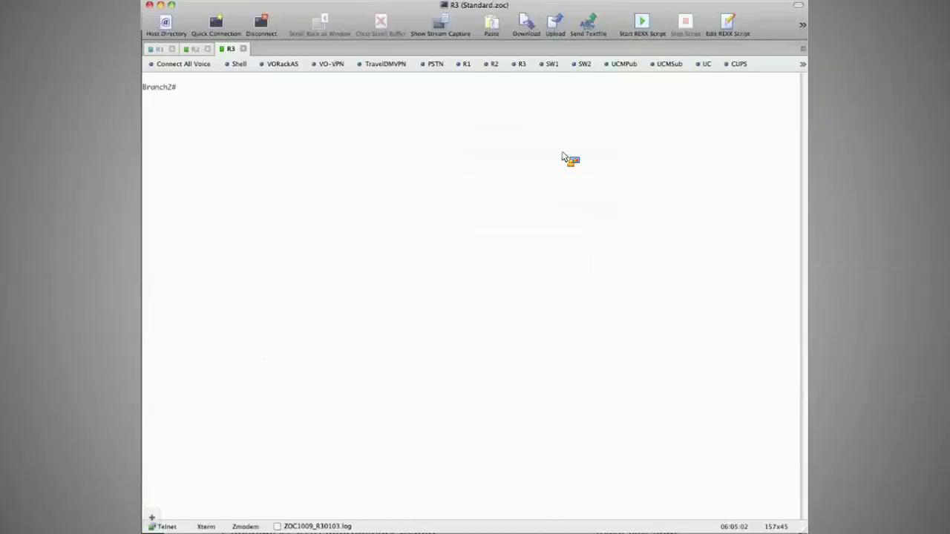
key("super+Tab")
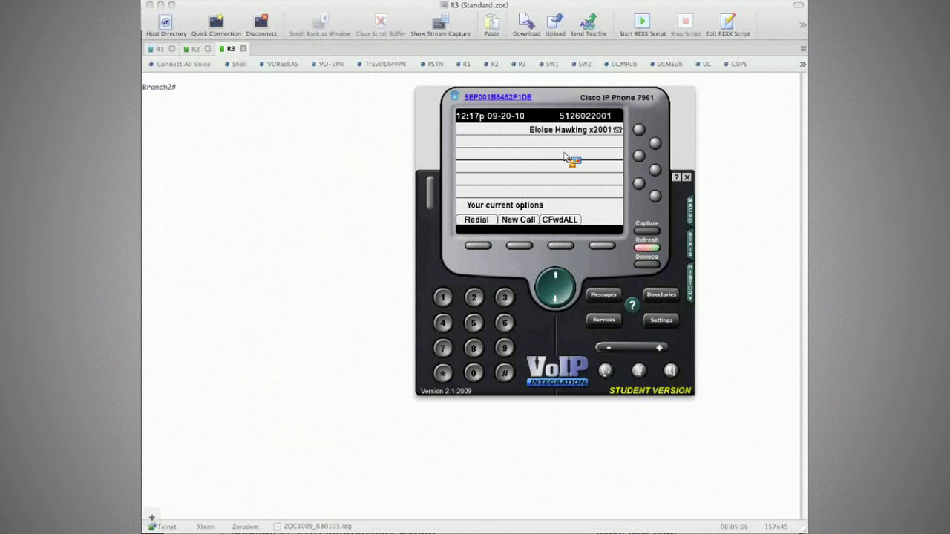
left_click(169, 92)
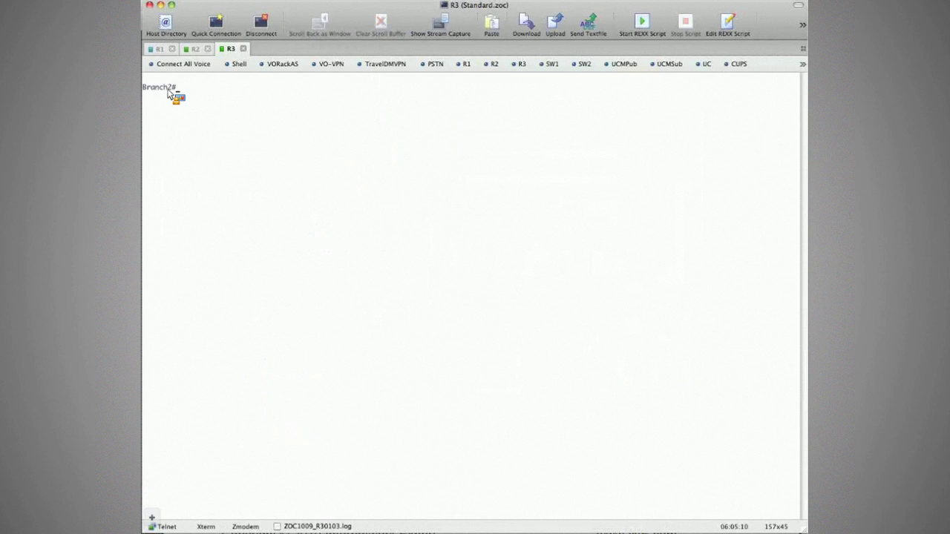
left_click(157, 48)
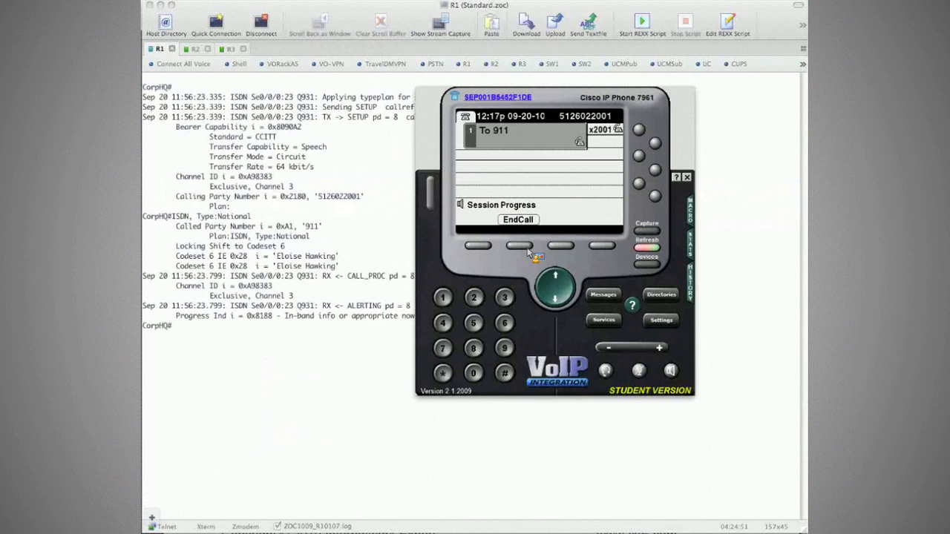
left_click(527, 251)
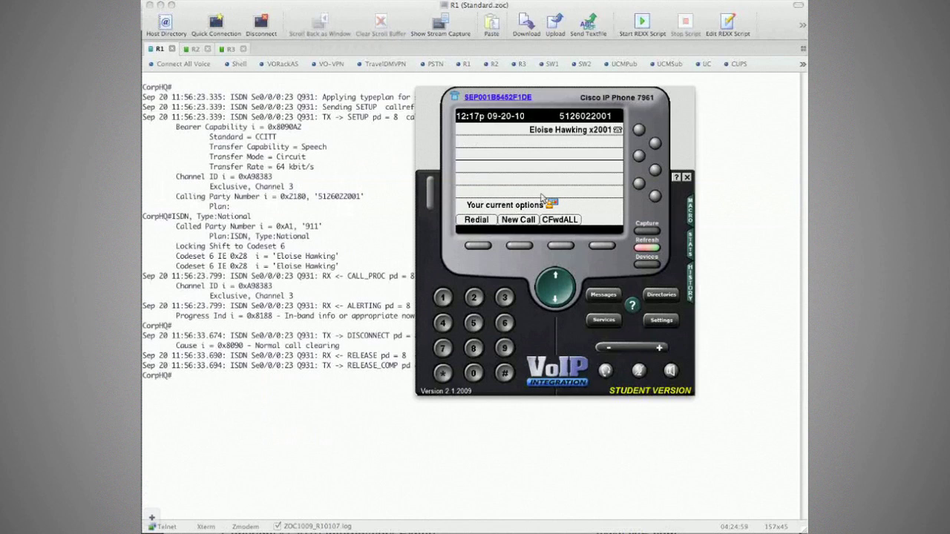
type("9011")
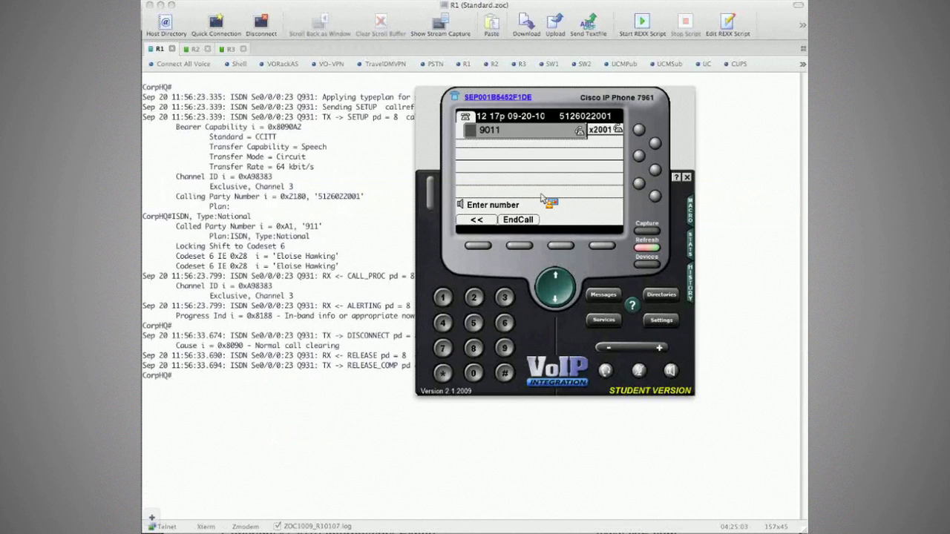
type("312070")
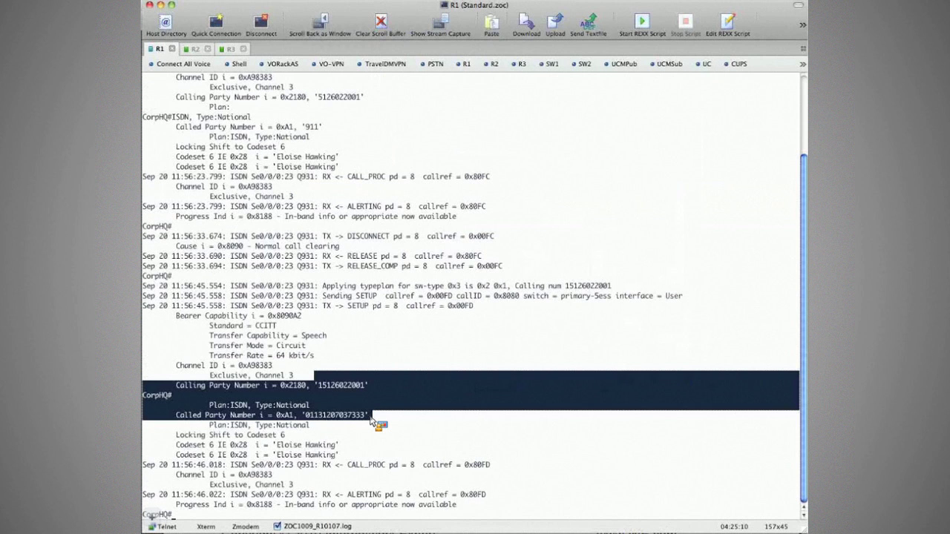
left_click(390, 417)
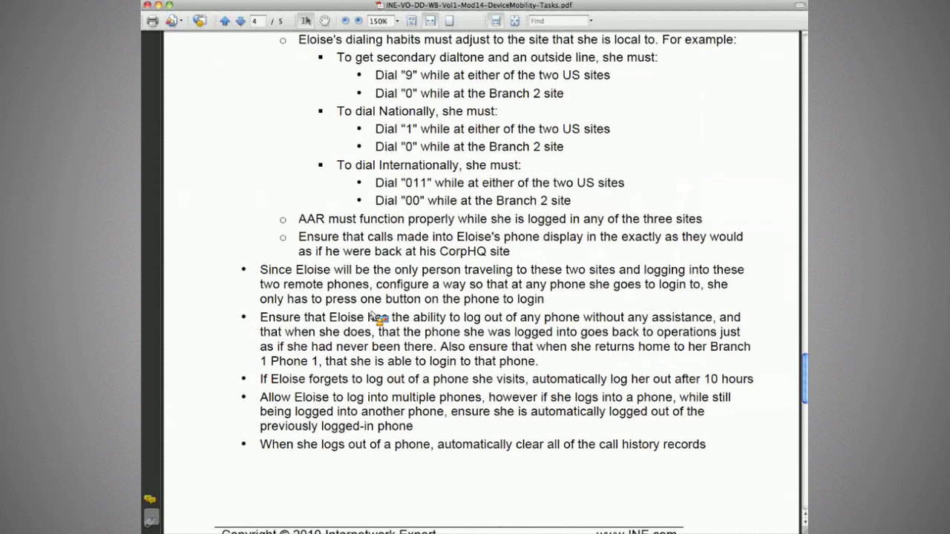
Step: Highlight the one-button login, self-service logout and 10-hour automatic logout requirements in the workbook
scroll(368, 81, "up", 1)
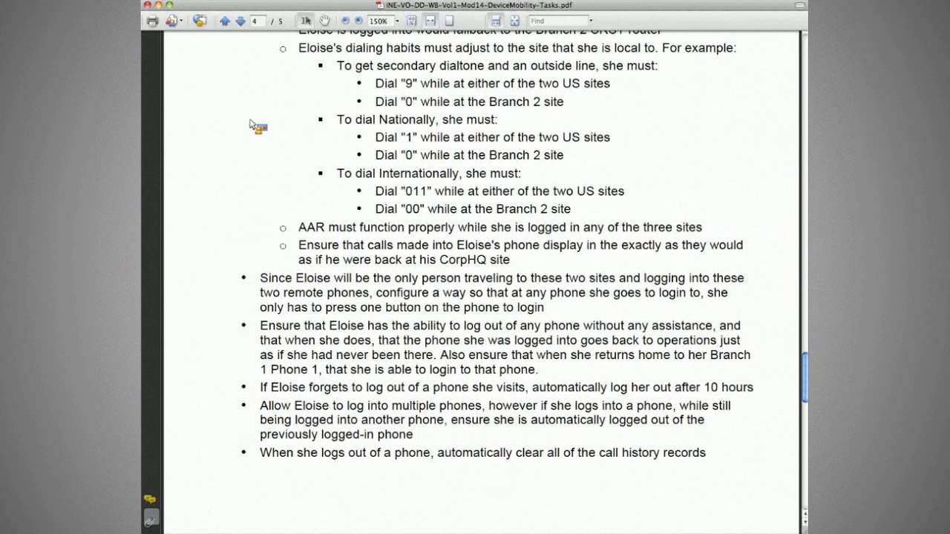
left_click_drag(260, 277, 408, 327)
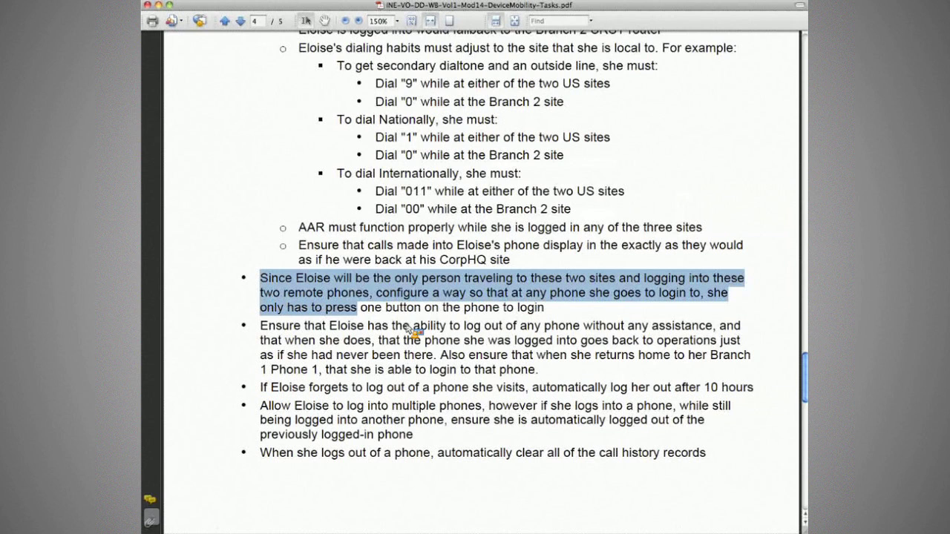
left_click_drag(260, 326, 497, 342)
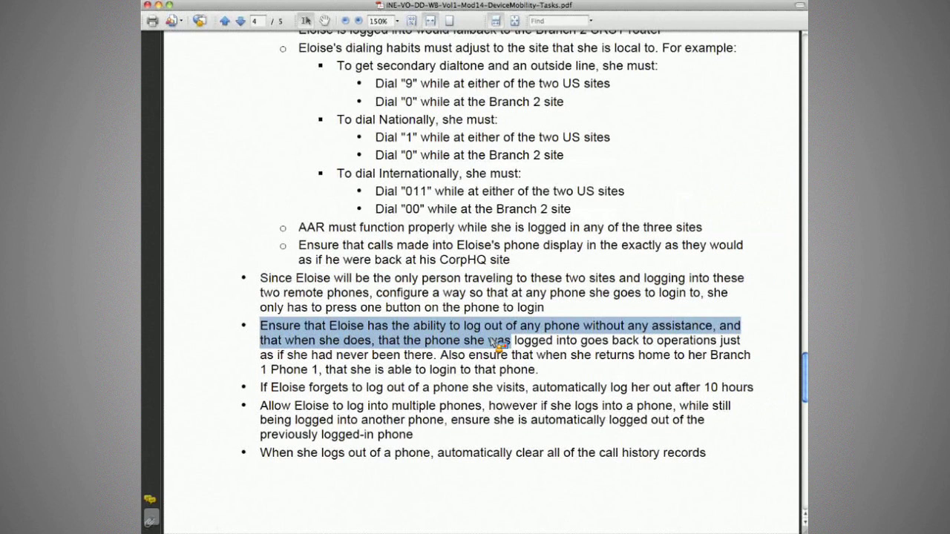
key("super+Tab")
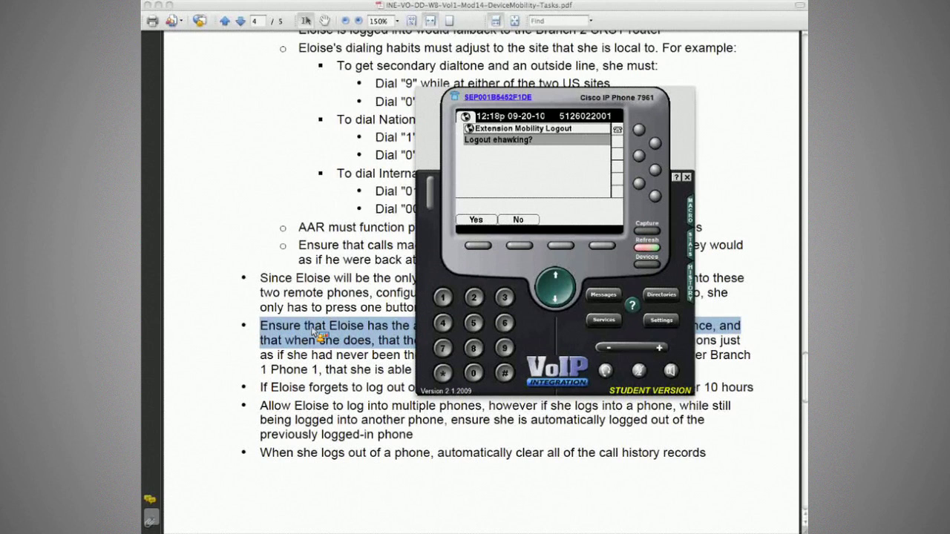
left_click(314, 338)
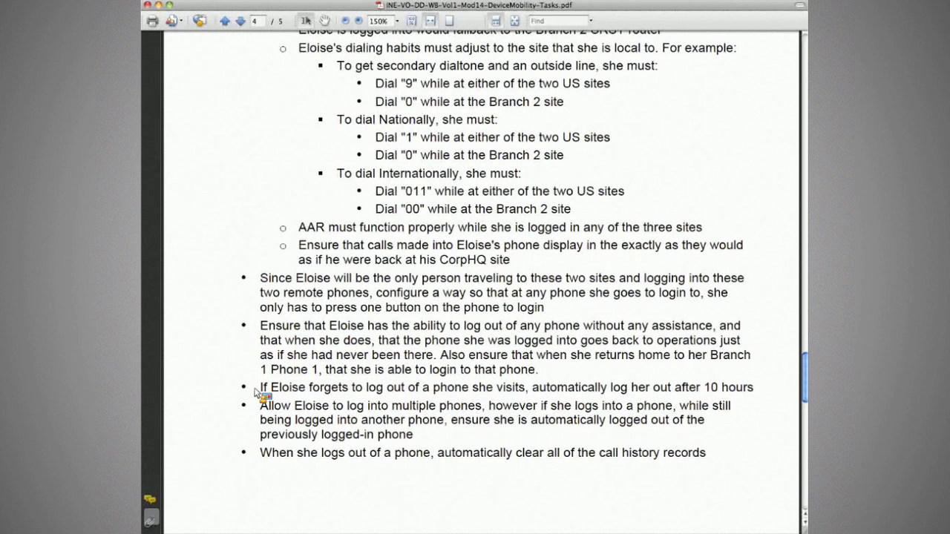
left_click(261, 388)
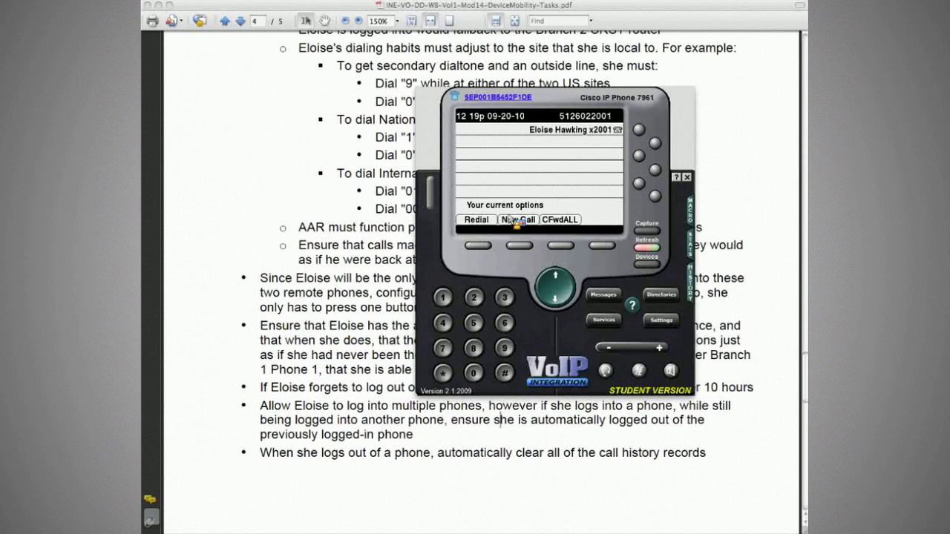
Step: Log the user out of Extension Mobility on the phone, confirming with Yes
left_click(488, 249)
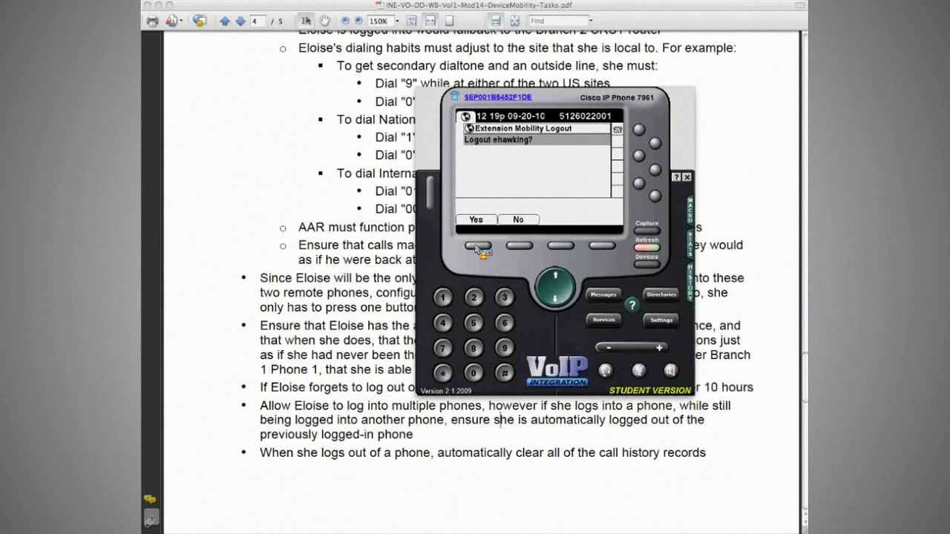
left_click(477, 247)
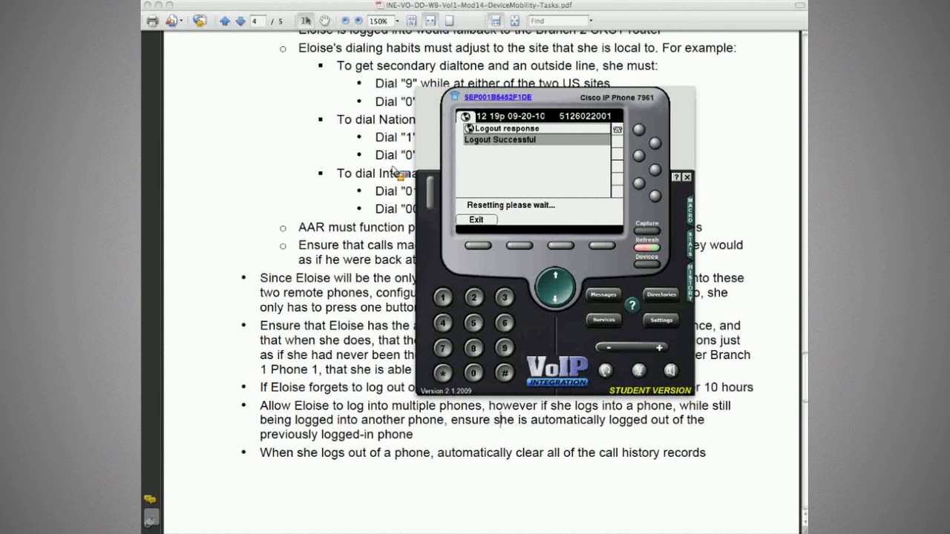
scroll(393, 171, "up", 1)
left_click(395, 165)
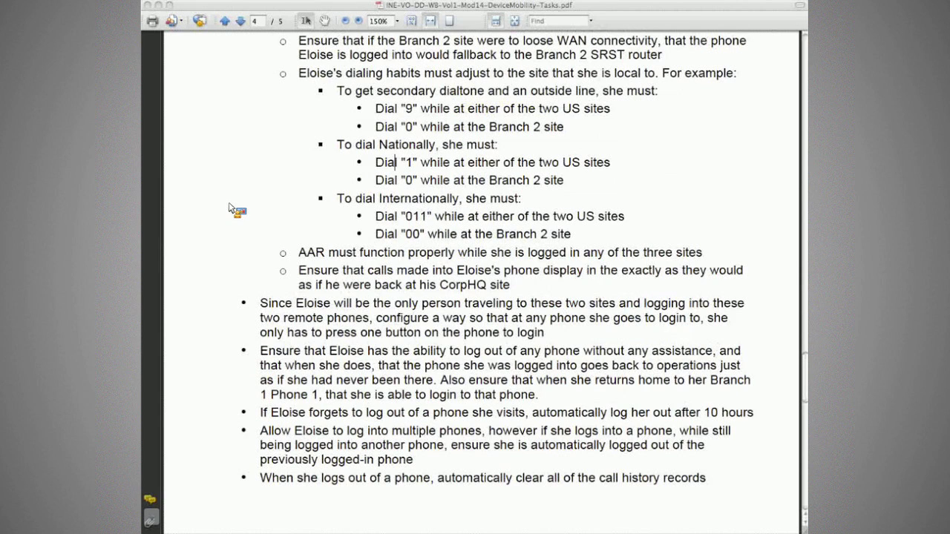
Step: Scroll up to the 14.3 heading, briefly highlight the WAN fallback bullet, then bring the phone forward
scroll(303, 273, "up", 10)
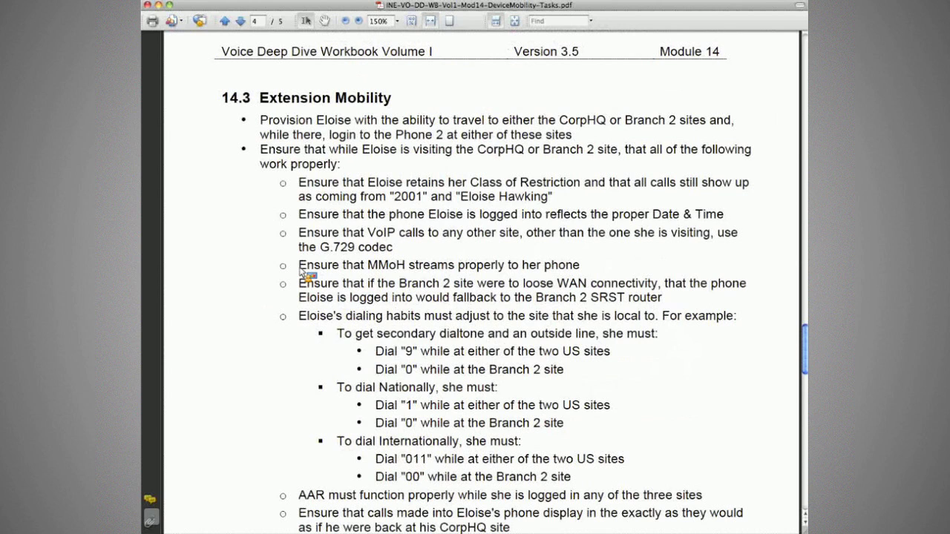
left_click_drag(300, 272, 590, 293)
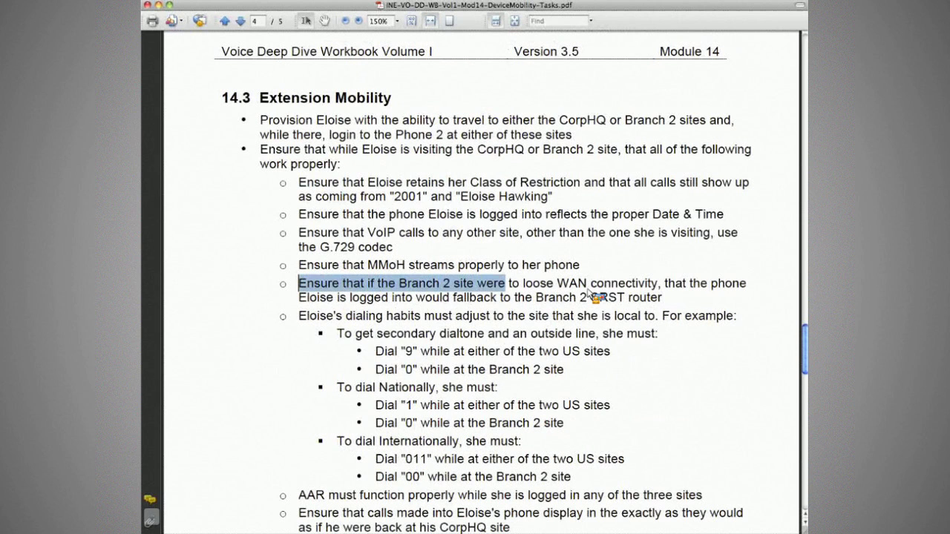
left_click(197, 249)
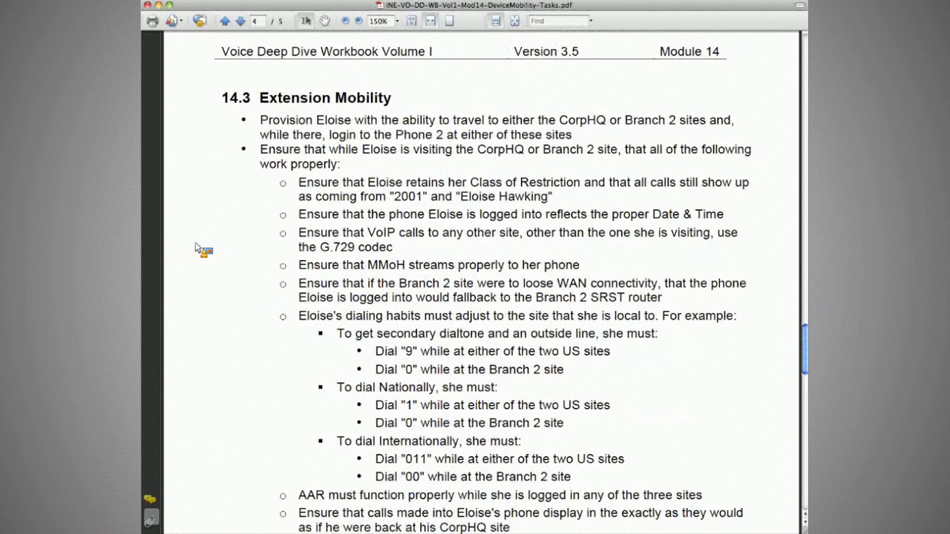
key("super+Tab")
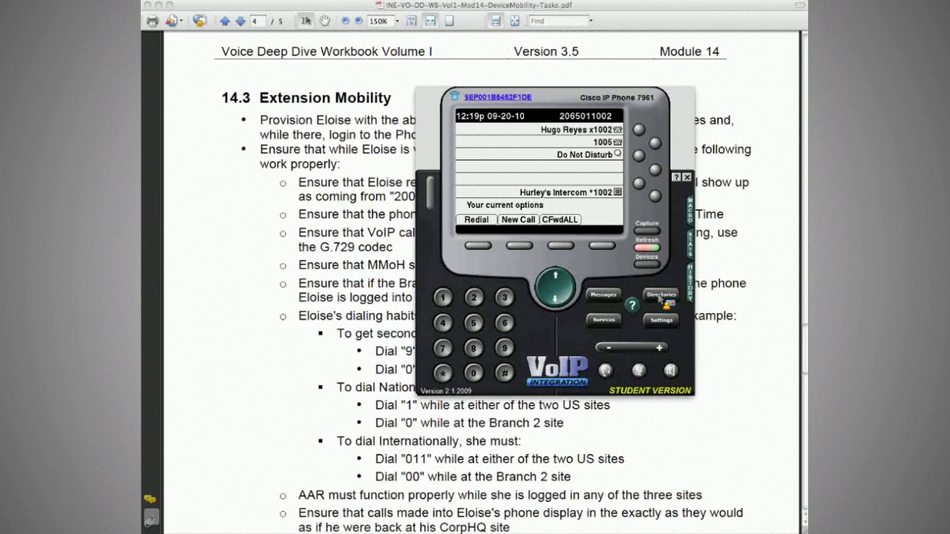
Step: Verify the phone's Missed Calls list shows No Records, then bring the workbook back
left_click(660, 296)
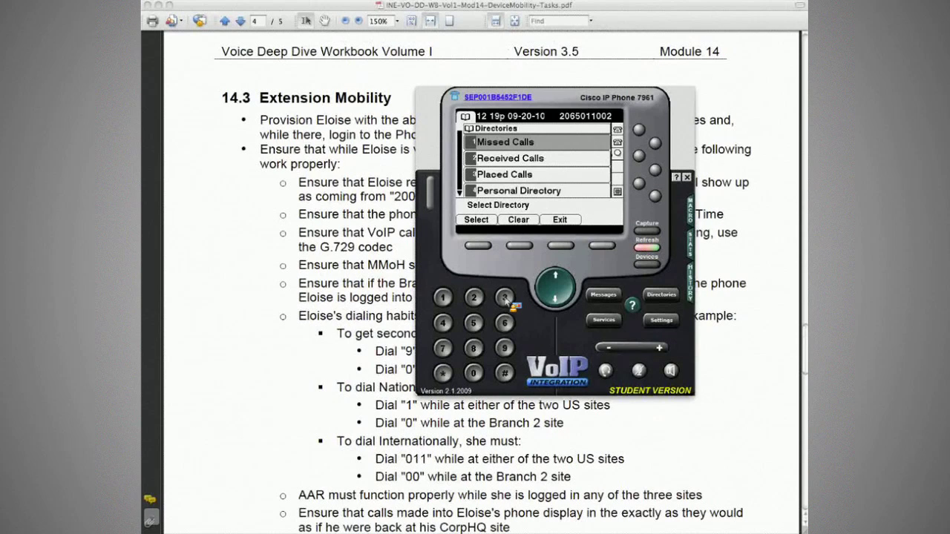
left_click(504, 297)
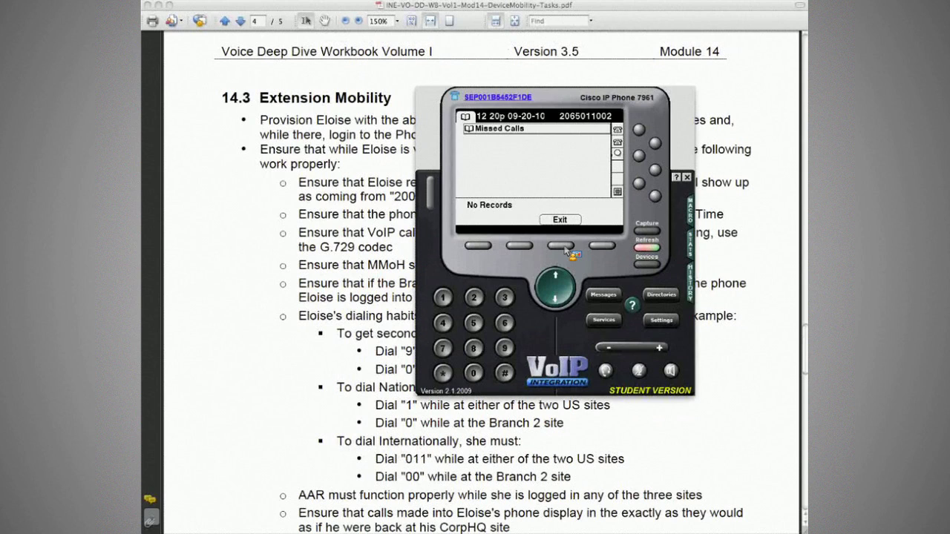
left_click(564, 248)
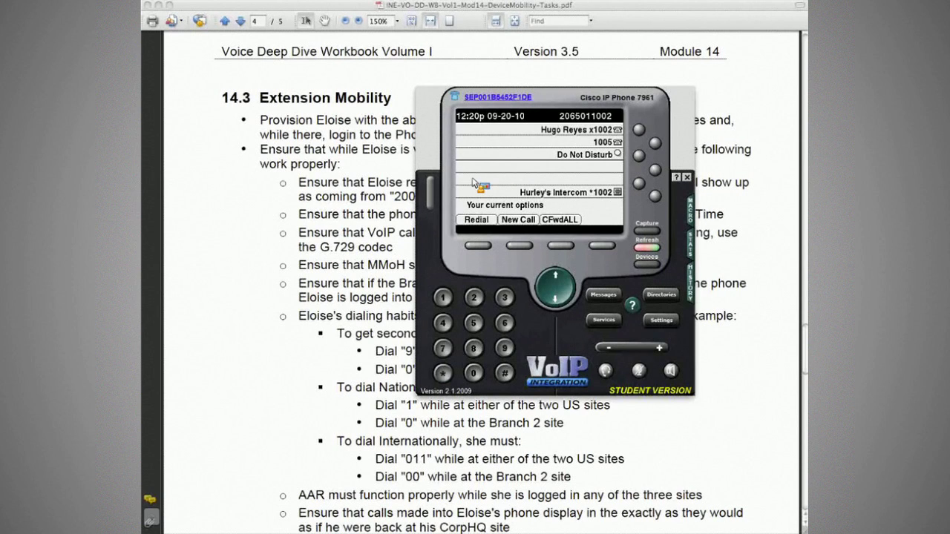
left_click(396, 233)
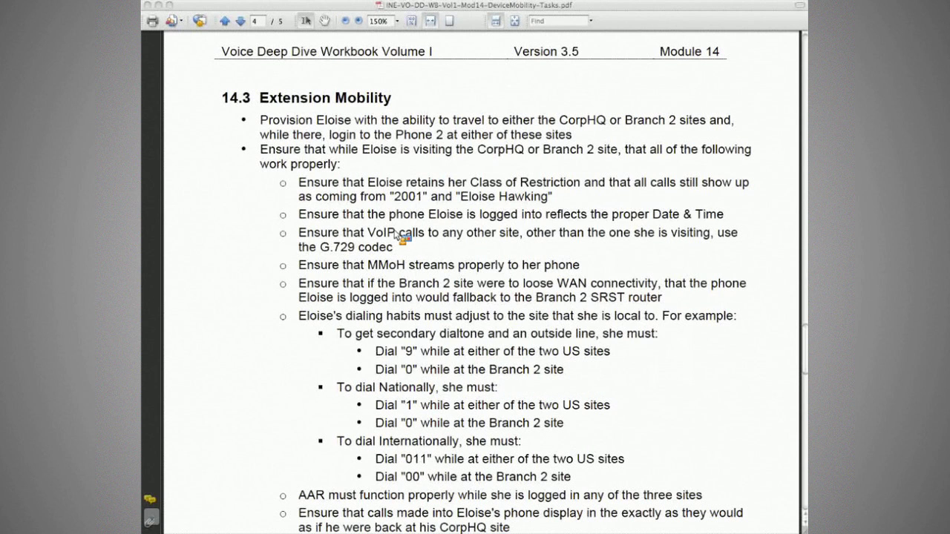
Step: Select the 14.4 heading on page 5, then copy the called international number from R1's debug
scroll(275, 235, "down", 3)
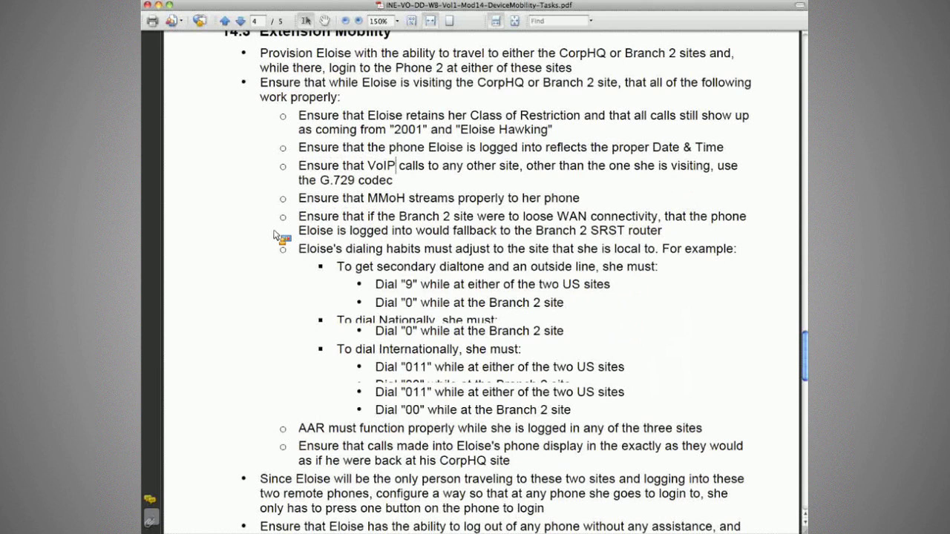
scroll(274, 235, "down", 9)
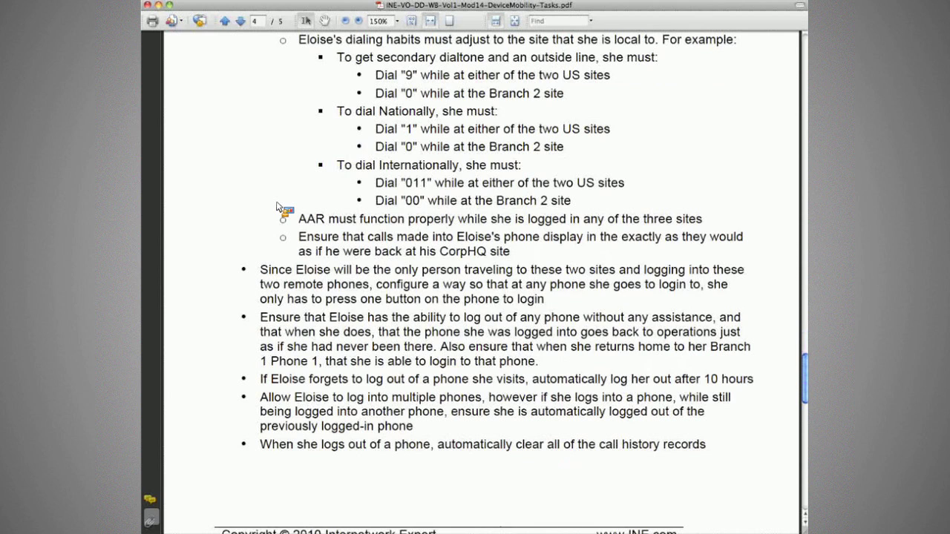
scroll(278, 209, "down", 20)
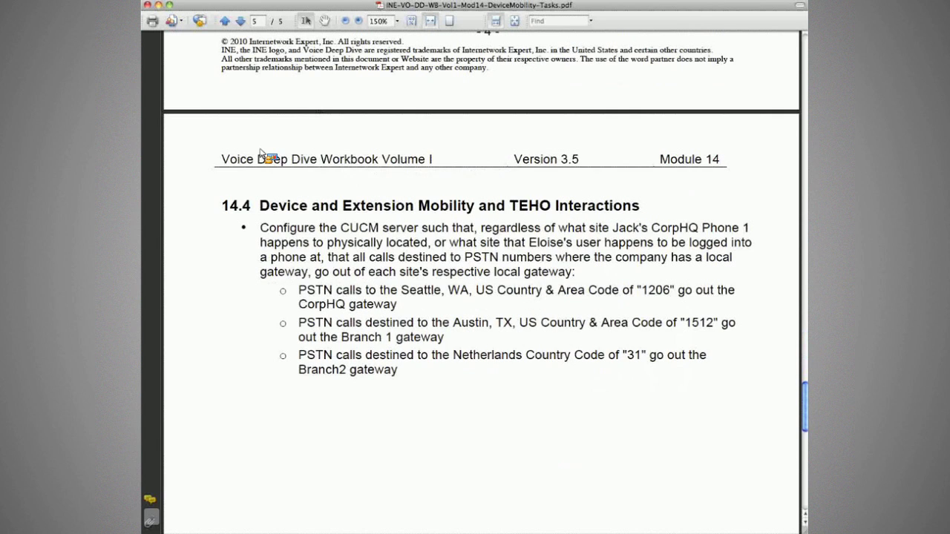
scroll(259, 153, "down", 3)
triple_click(262, 147)
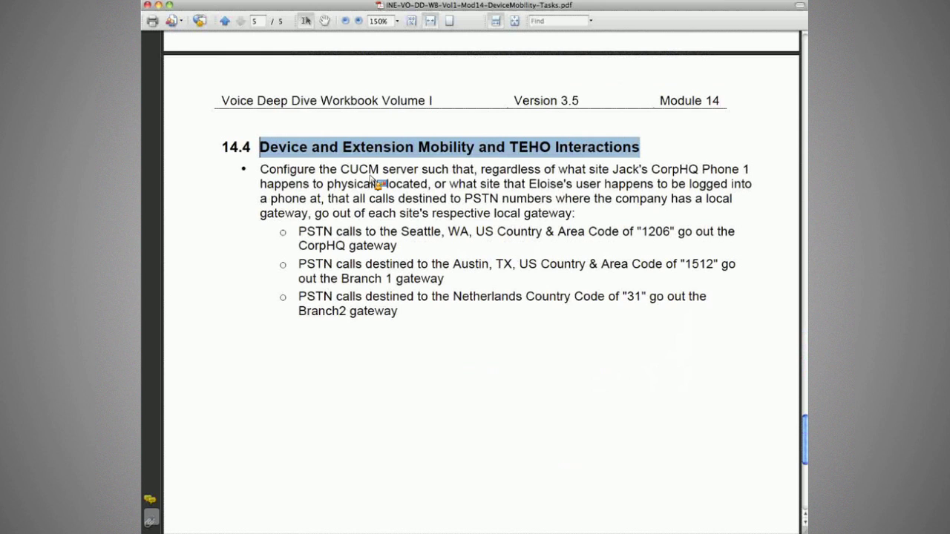
key("super+Tab")
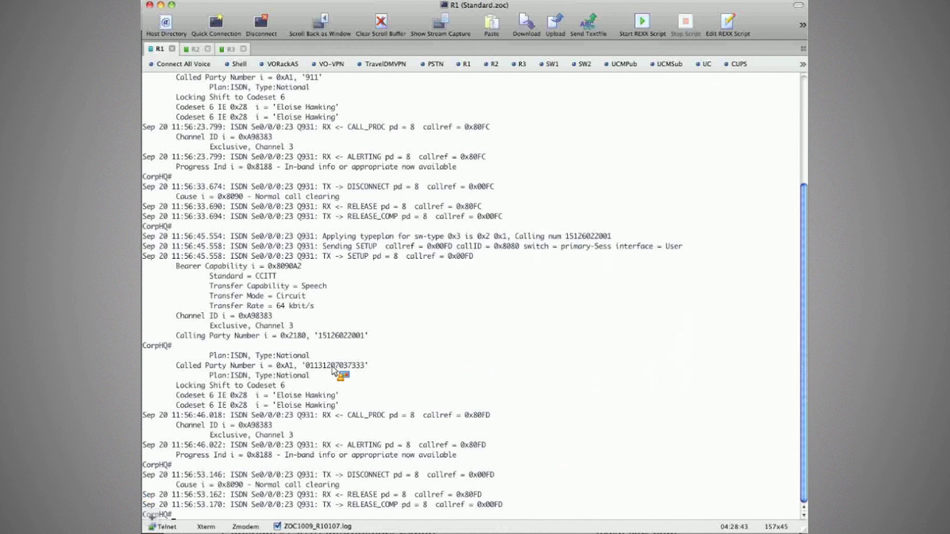
left_click_drag(332, 371, 363, 370)
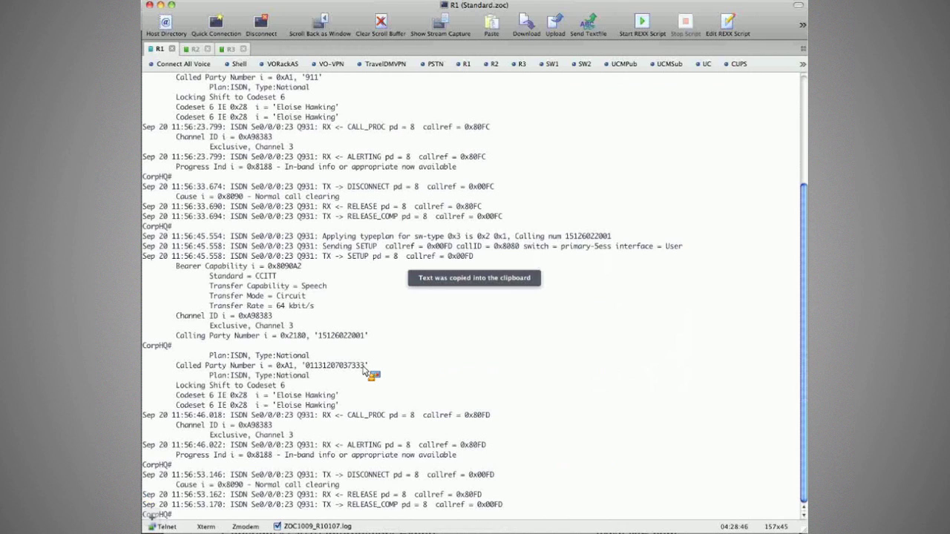